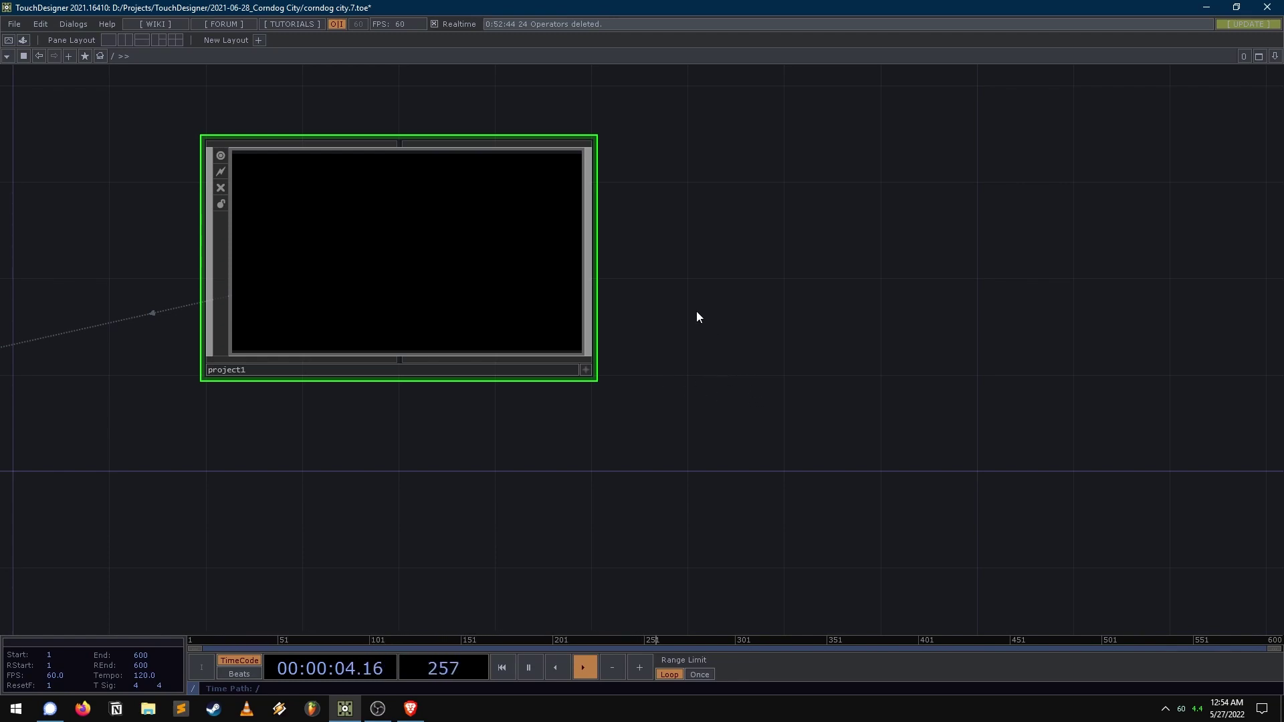
- Open the project1 component and examine its finished corn dog network from the source shapes through to the rendered output
{"action": "left_click_drag", "start_coordinate": [759, 371], "coordinate": [872, 404]}
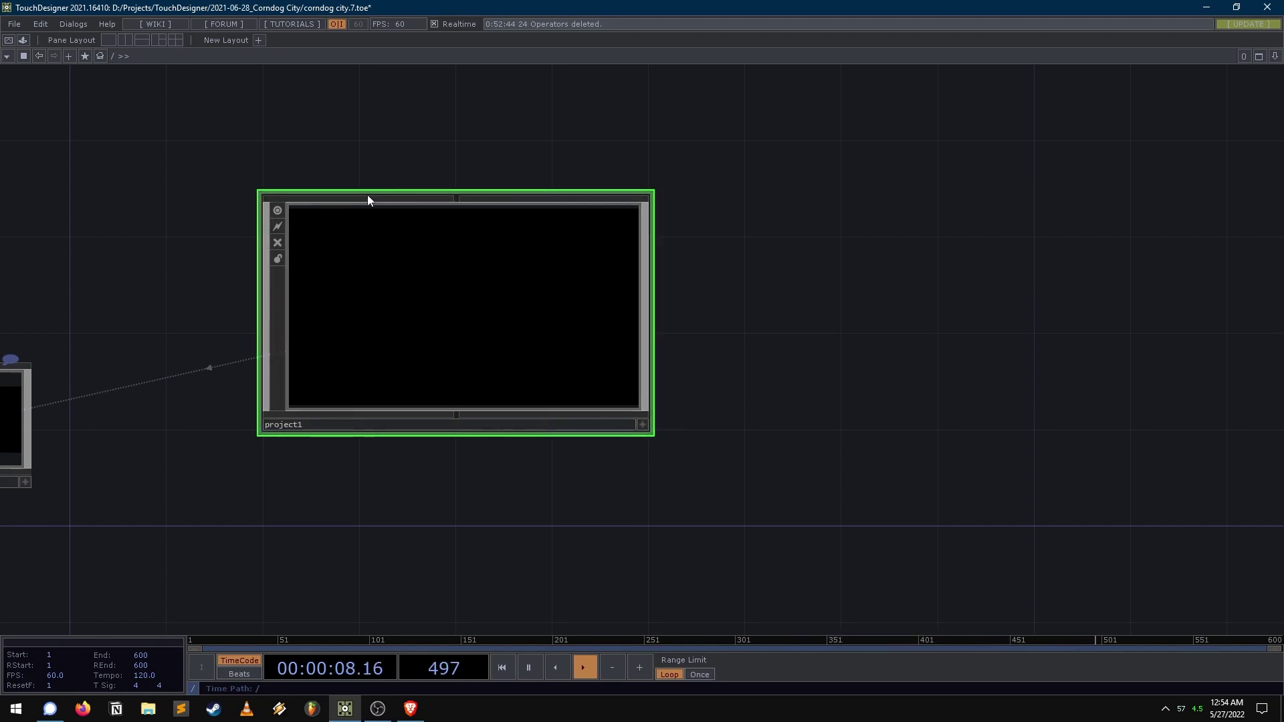
{"action": "left_click_drag", "start_coordinate": [362, 191], "coordinate": [371, 179]}
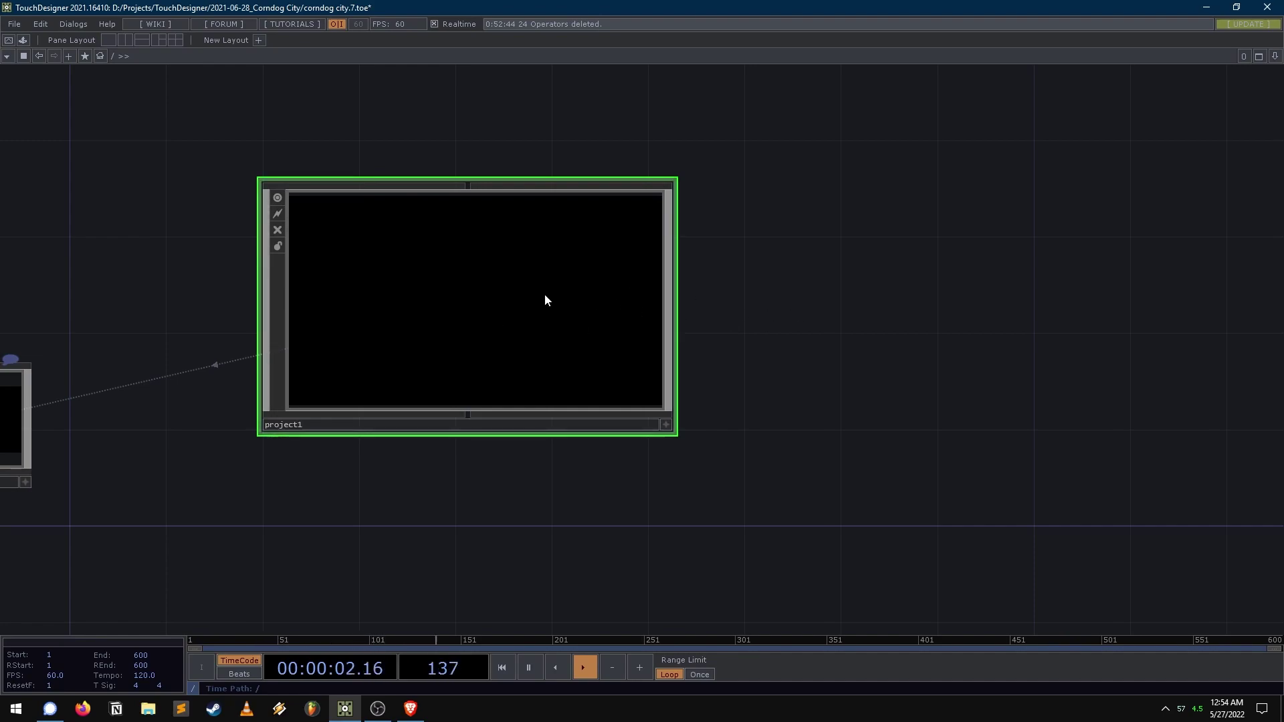
{"action": "key", "text": "i"}
{"action": "scroll", "coordinate": [239, 303], "scroll_direction": "down", "scroll_amount": 6}
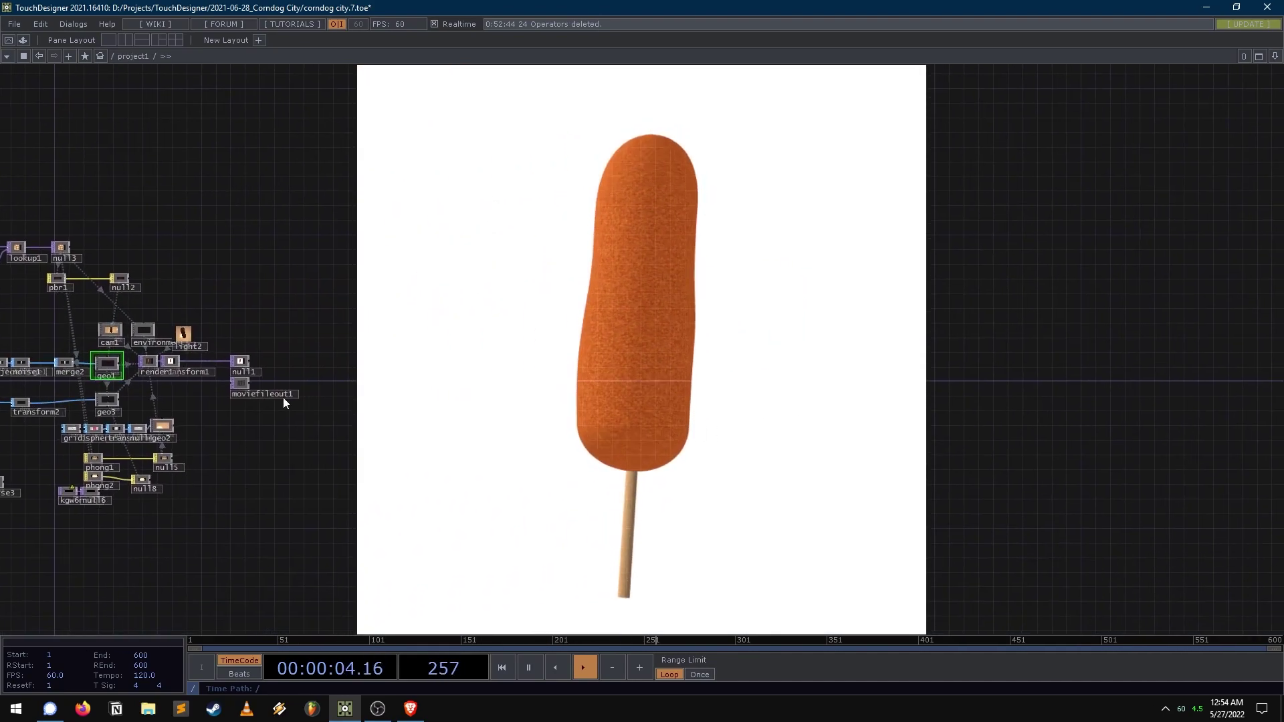
{"action": "left_click_drag", "start_coordinate": [29, 378], "coordinate": [175, 355]}
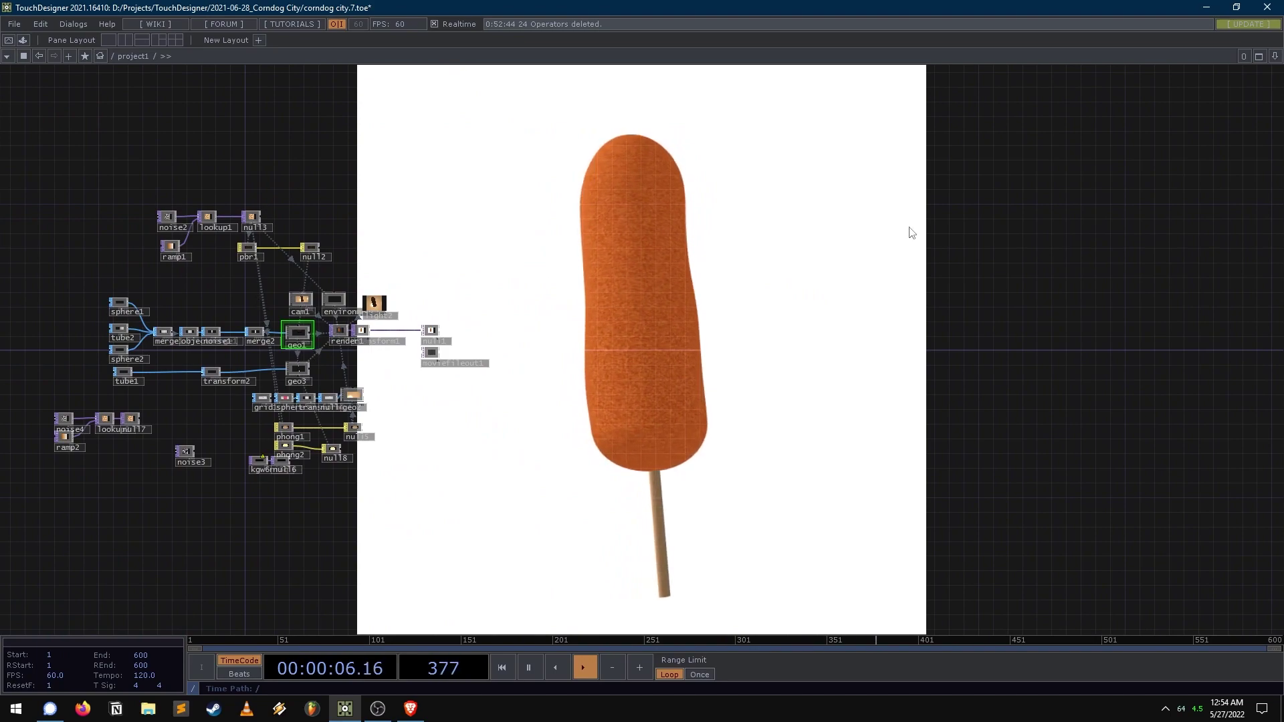
{"action": "scroll", "coordinate": [79, 367], "scroll_direction": "up", "scroll_amount": 5}
{"action": "left_click_drag", "start_coordinate": [911, 354], "coordinate": [790, 365]}
{"action": "left_click_drag", "start_coordinate": [774, 284], "coordinate": [780, 278]}
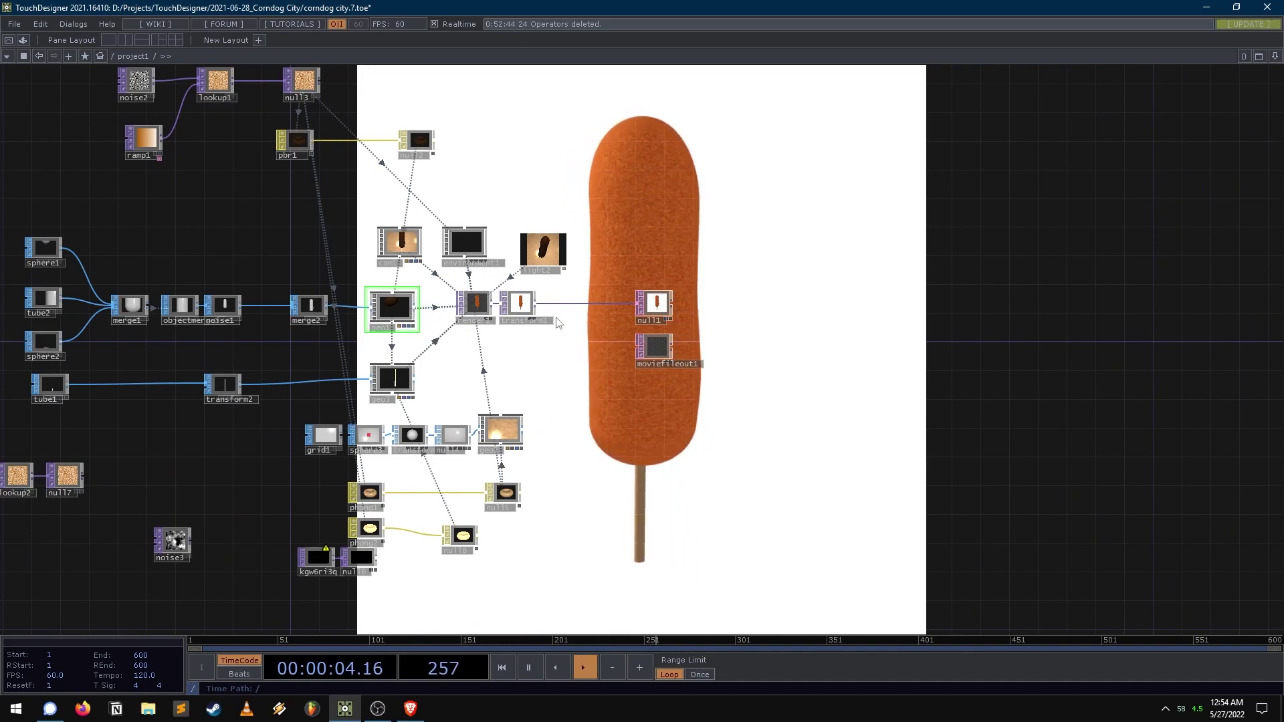
{"action": "left_click_drag", "start_coordinate": [611, 372], "coordinate": [641, 261]}
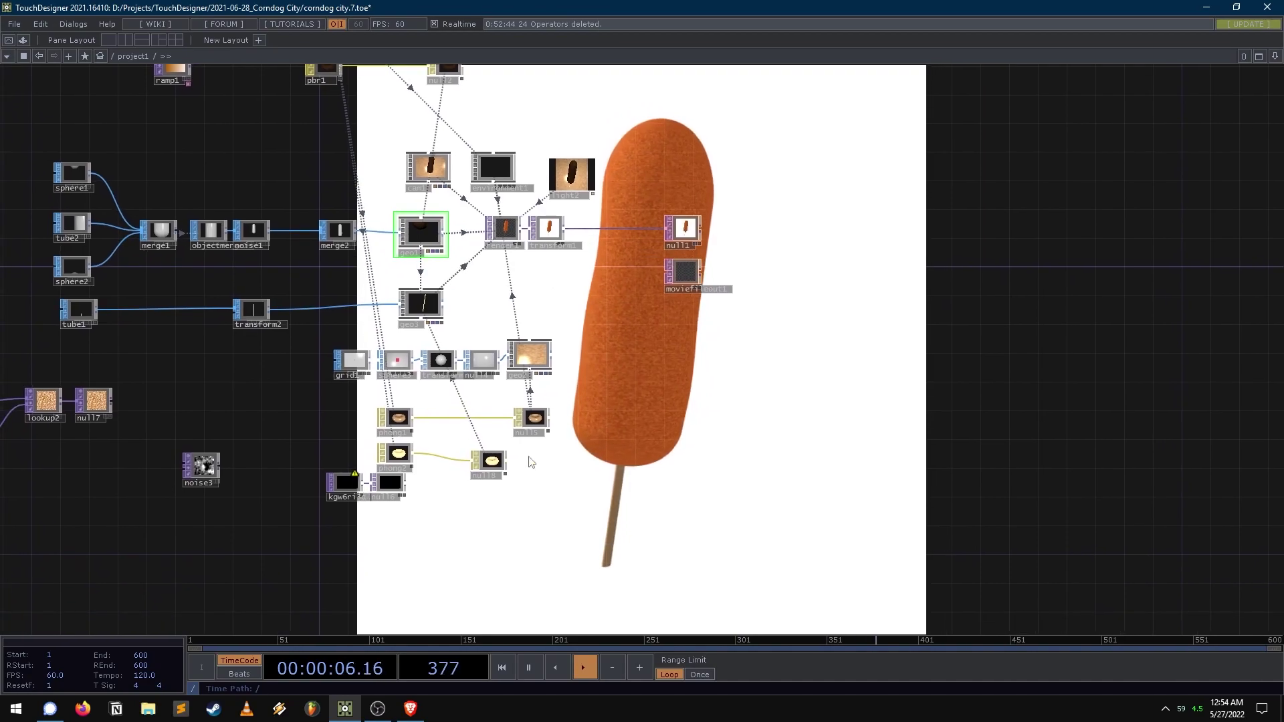
{"action": "left_click_drag", "start_coordinate": [726, 381], "coordinate": [769, 388]}
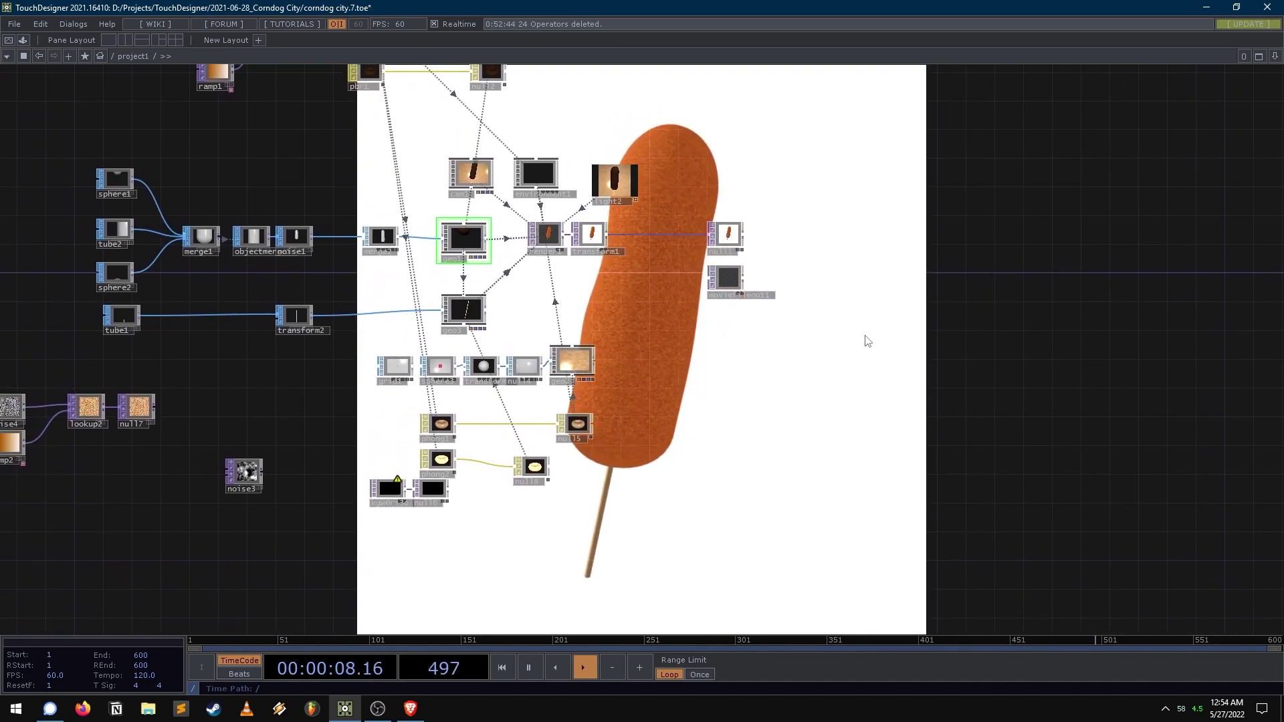
{"action": "left_click_drag", "start_coordinate": [866, 341], "coordinate": [471, 337]}
{"action": "left_click_drag", "start_coordinate": [170, 341], "coordinate": [105, 338]}
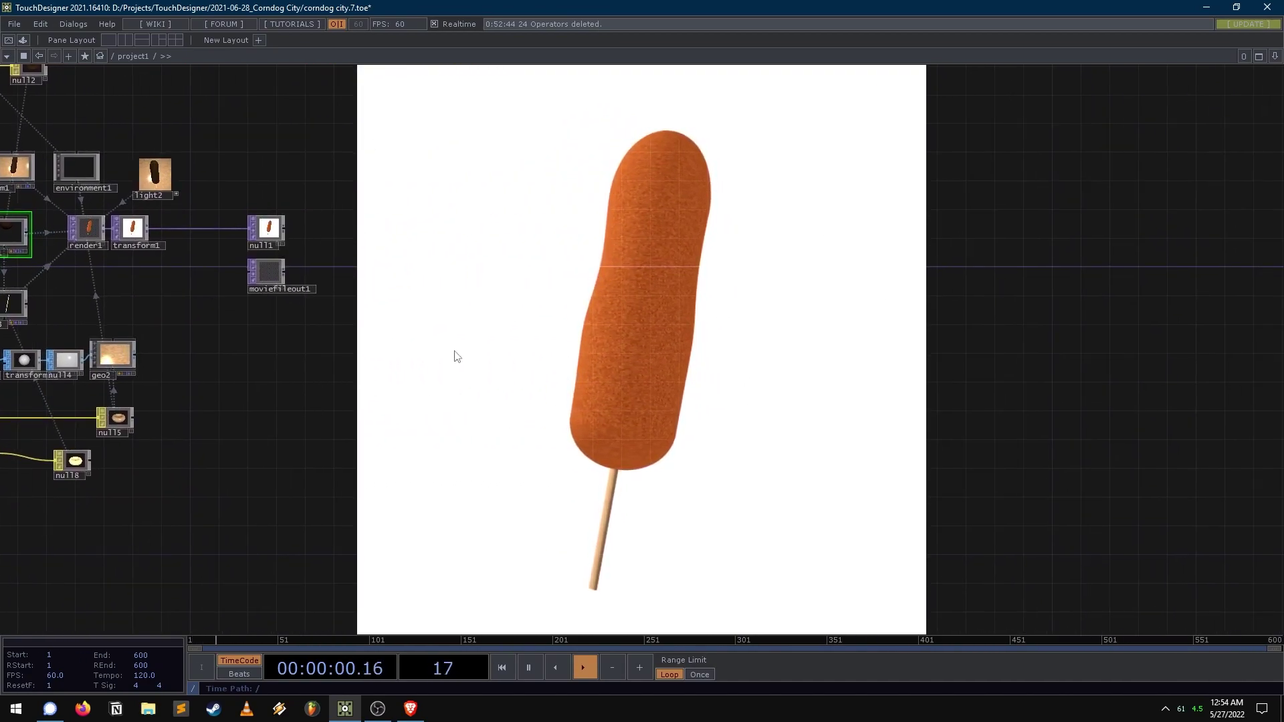
{"action": "left_click_drag", "start_coordinate": [294, 389], "coordinate": [932, 406]}
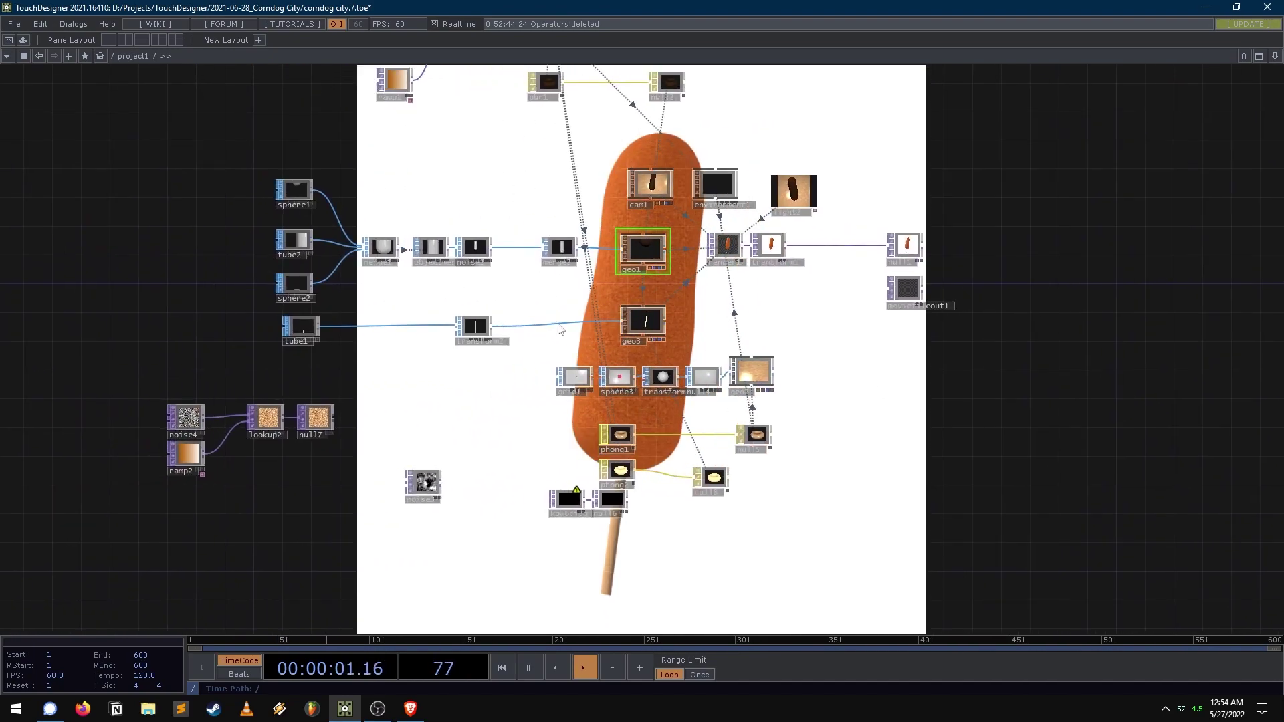
- Delete the moviefileout1 operator, and tidy the spacing of the phong2 material pair and the texture pair beneath it
{"action": "left_click", "coordinate": [907, 288]}
{"action": "key", "text": "Delete"}
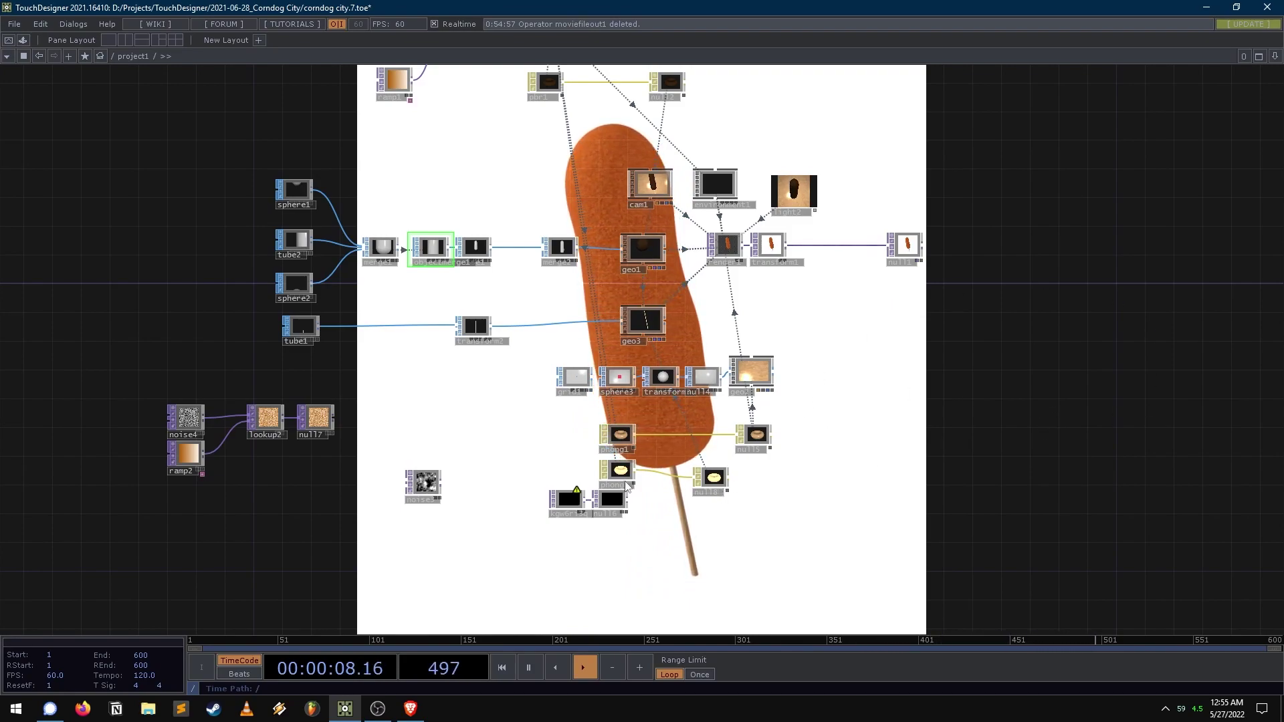
{"action": "right_click_drag", "start_coordinate": [657, 543], "coordinate": [557, 496]}
{"action": "left_click_drag", "start_coordinate": [567, 502], "coordinate": [559, 574]}
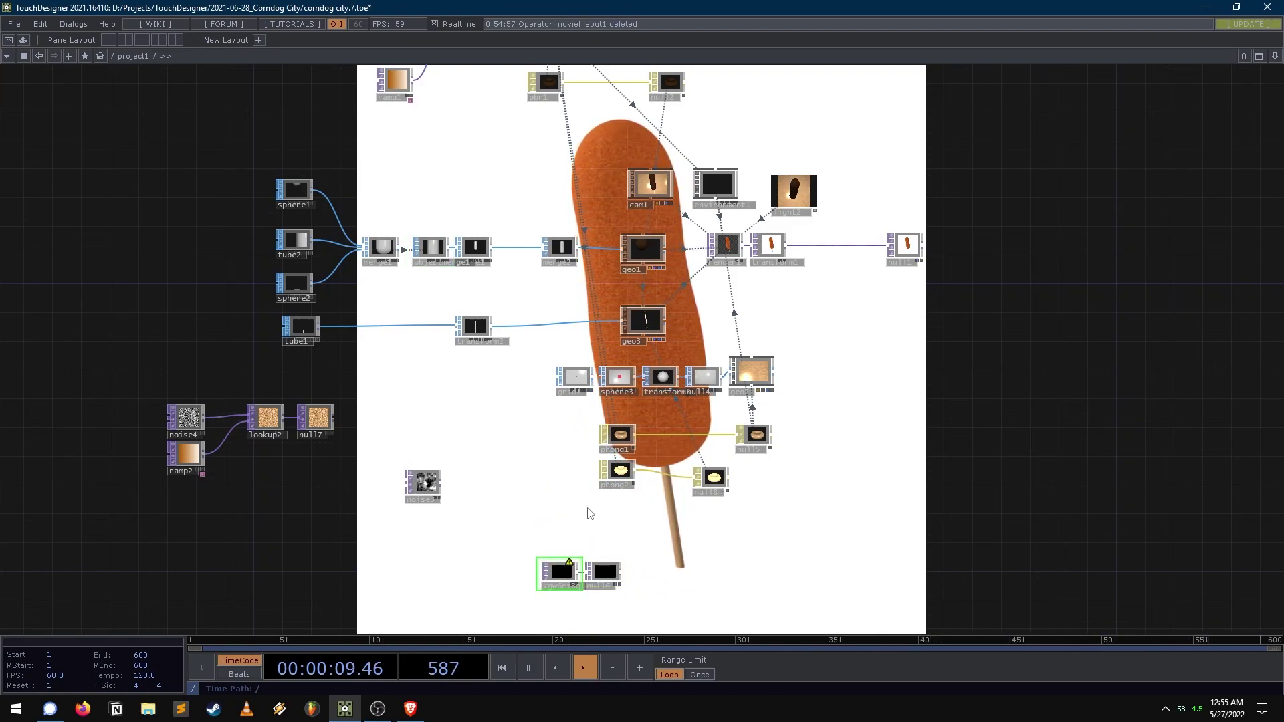
{"action": "left_click_drag", "start_coordinate": [626, 479], "coordinate": [627, 486]}
{"action": "left_click", "coordinate": [626, 484]}
{"action": "left_click_drag", "start_coordinate": [712, 474], "coordinate": [668, 474]}
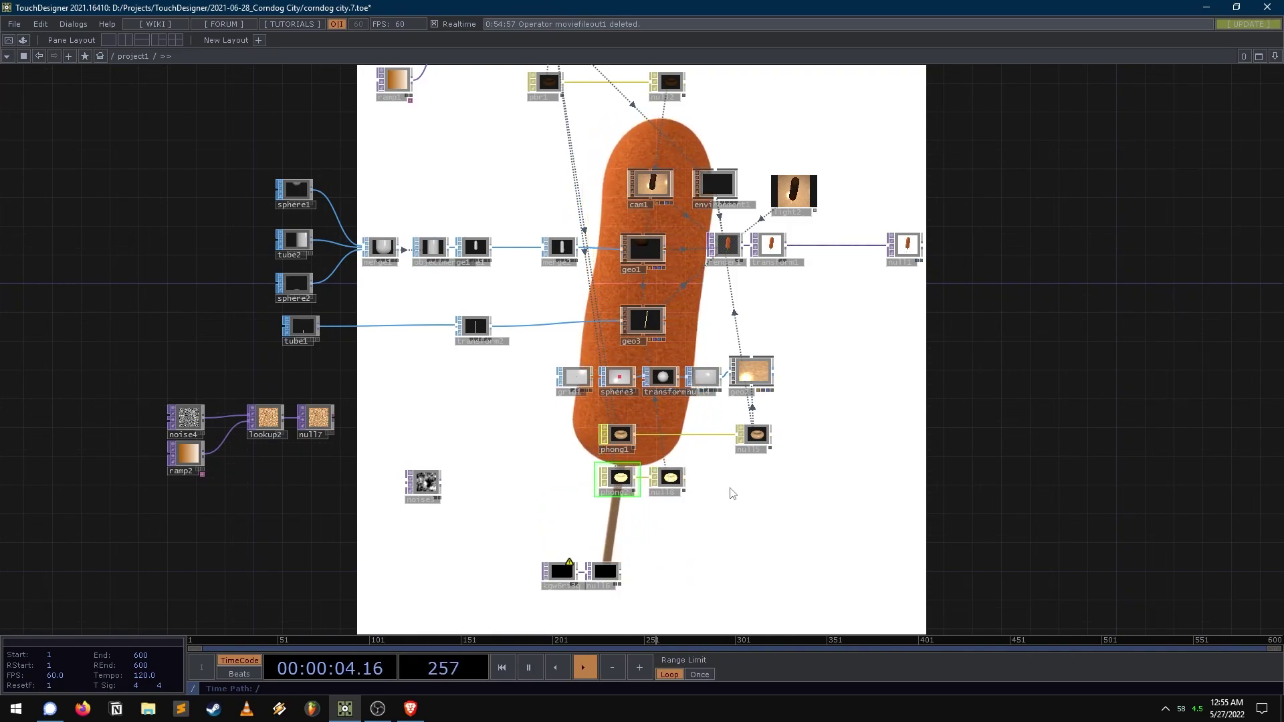
{"action": "left_click_drag", "start_coordinate": [832, 392], "coordinate": [780, 398]}
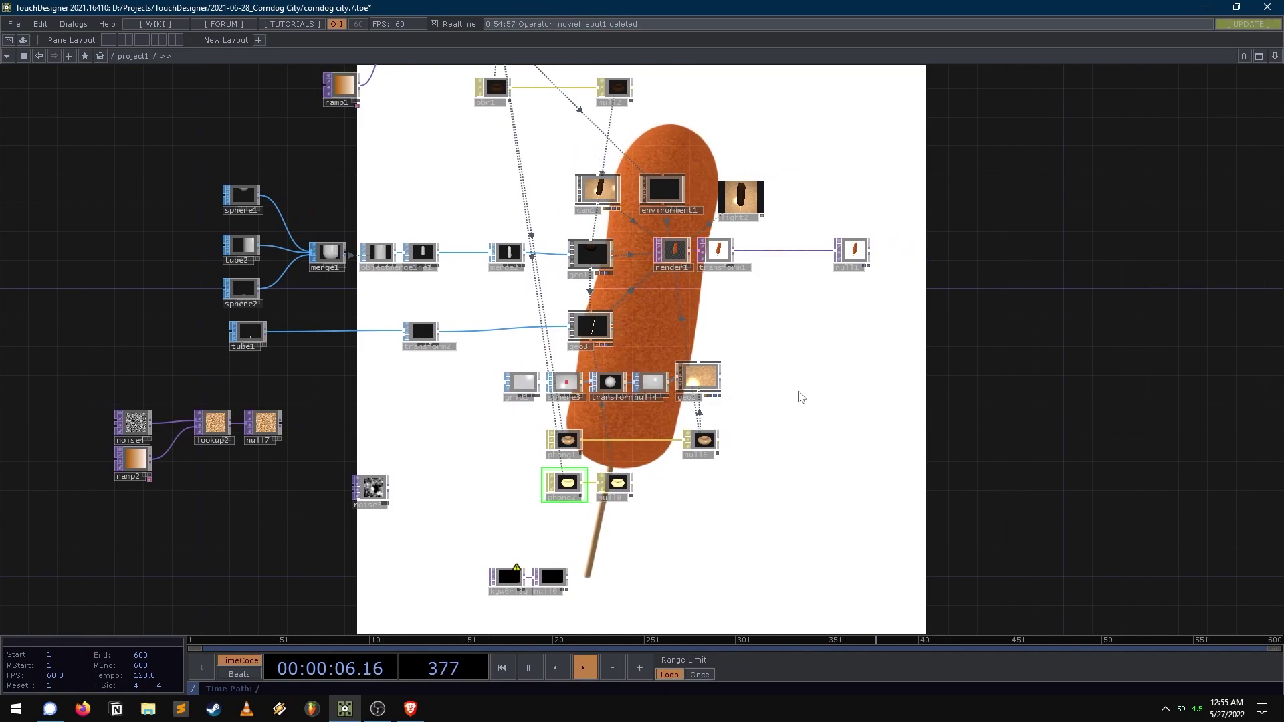
{"action": "scroll", "coordinate": [783, 410], "scroll_direction": "down", "scroll_amount": 1}
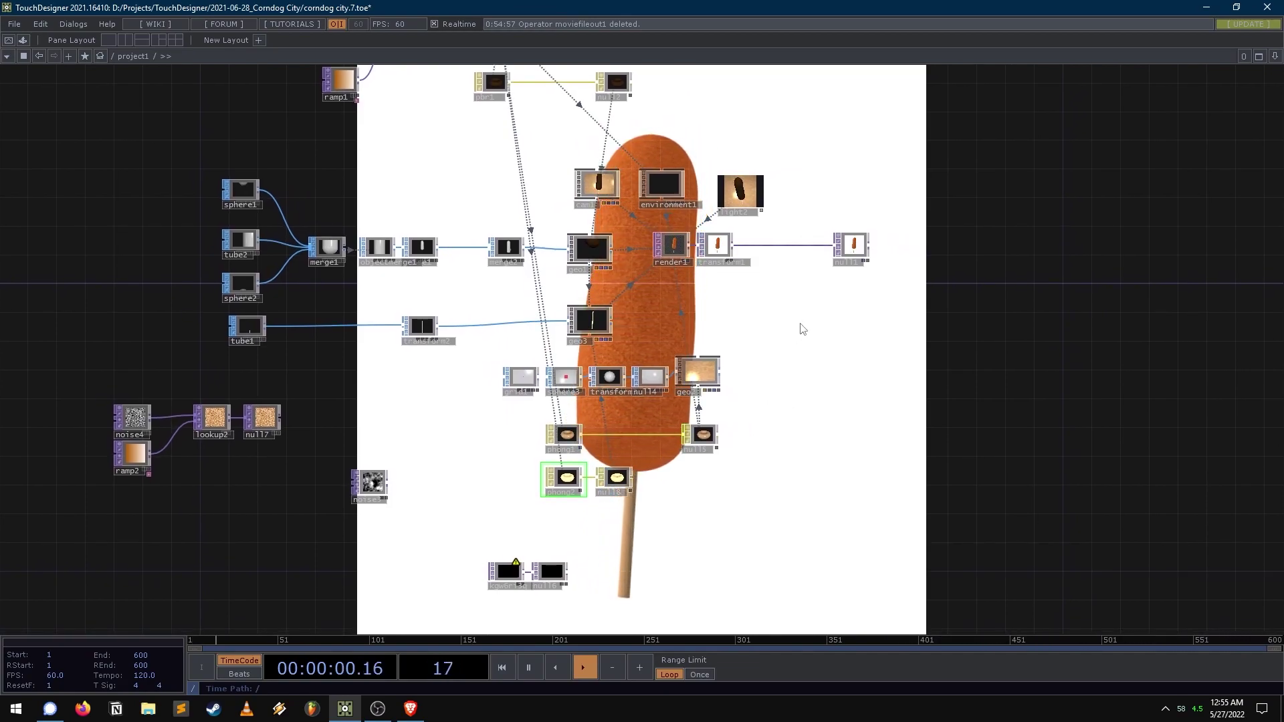
{"action": "right_click_drag", "start_coordinate": [794, 479], "coordinate": [774, 441]}
{"action": "left_click_drag", "start_coordinate": [904, 337], "coordinate": [811, 312]}
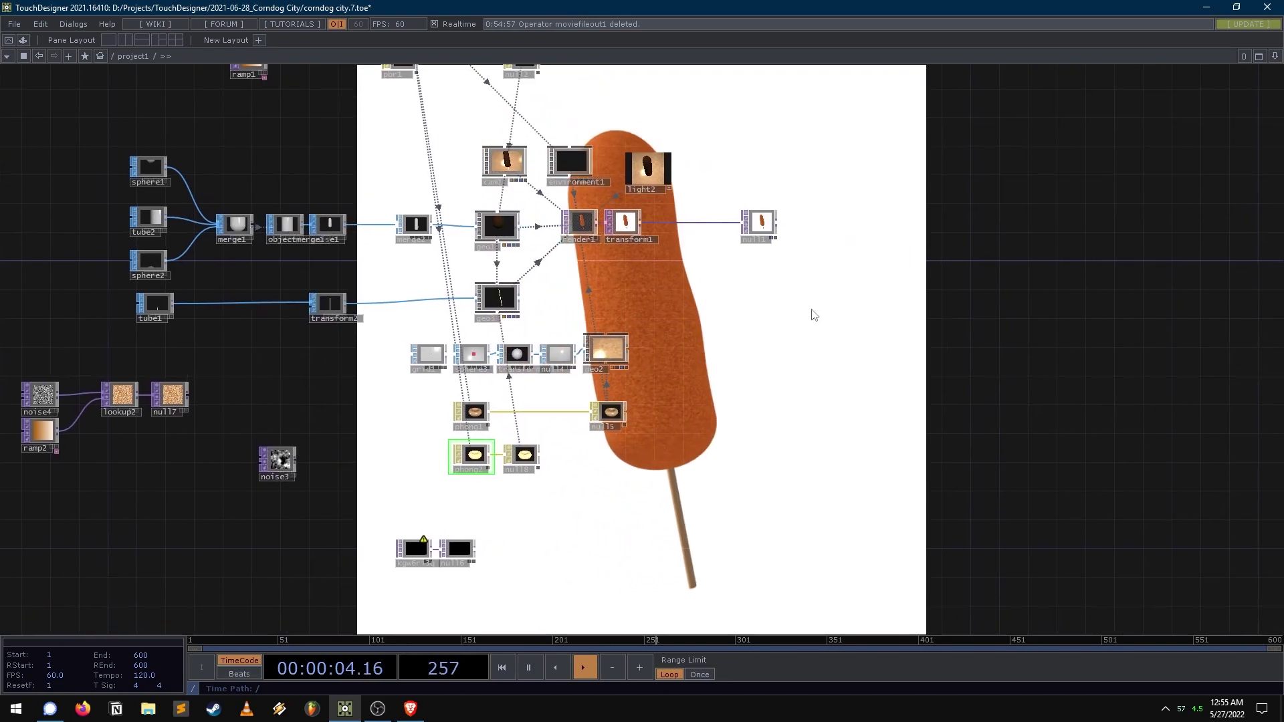
- Return to the root network and add a Container COMP below project1
{"action": "key", "text": "u"}
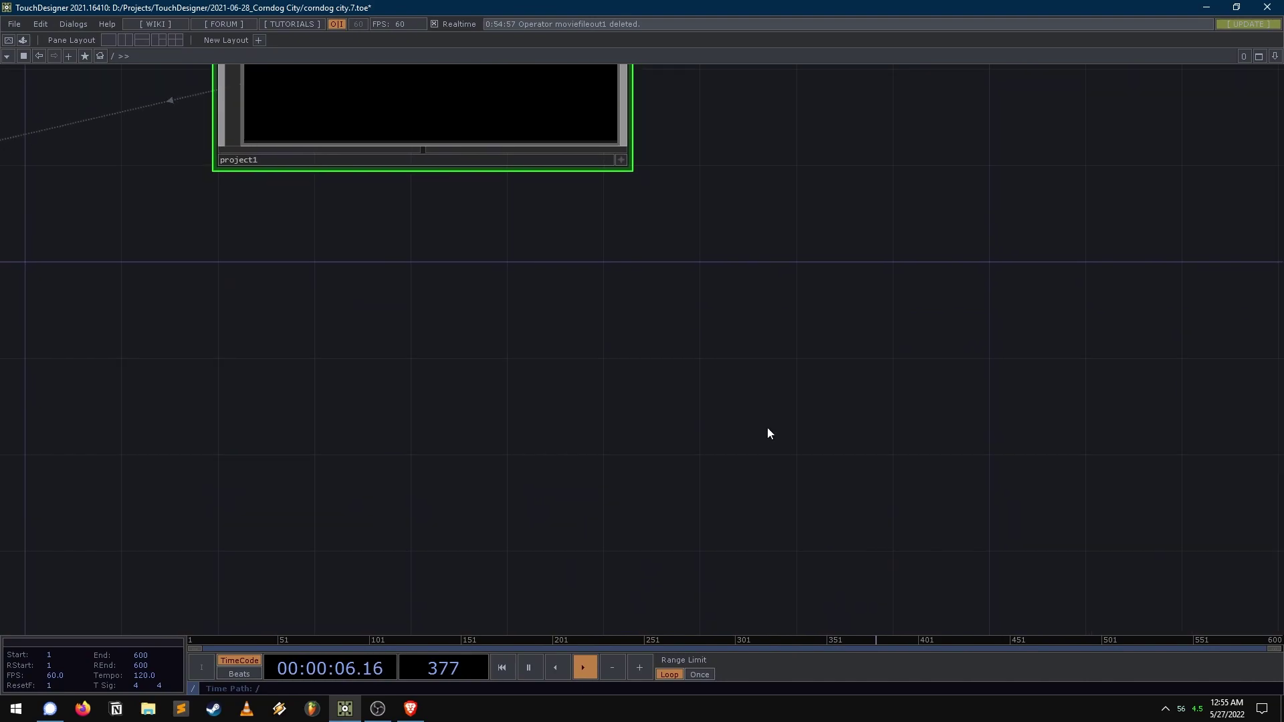
{"action": "key", "text": "Tab"}
{"action": "left_click", "coordinate": [552, 294]}
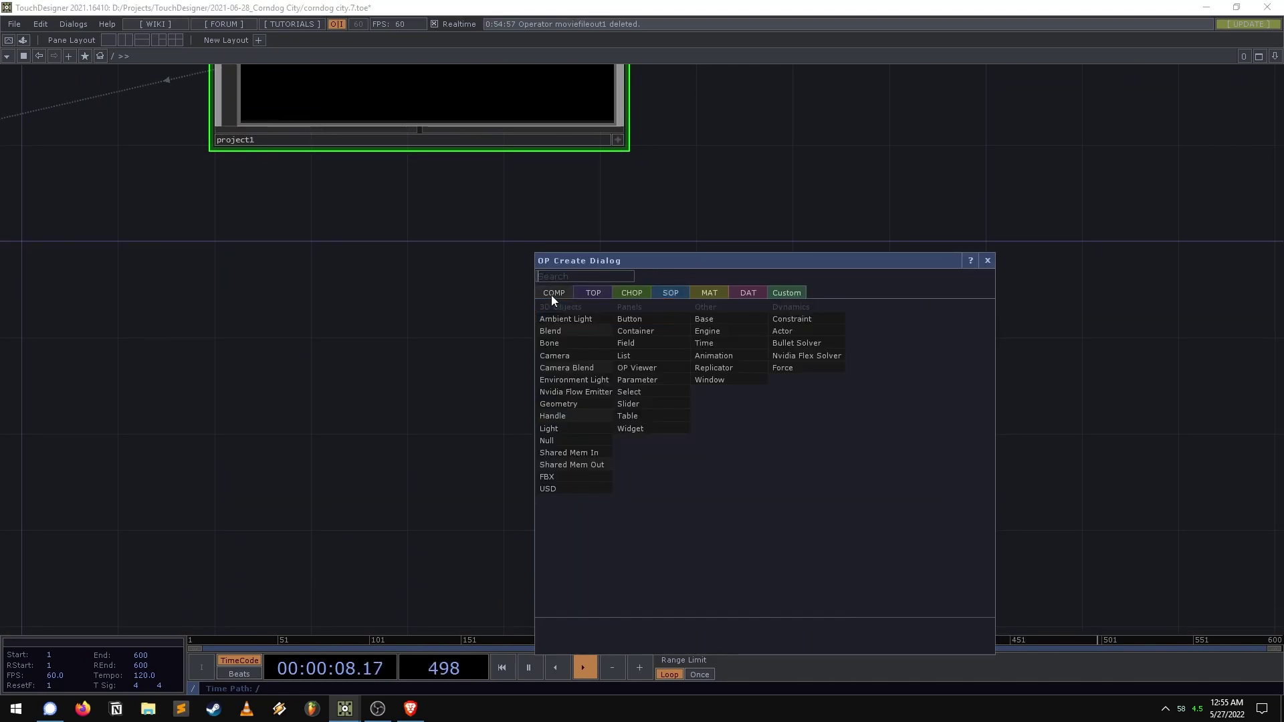
{"action": "left_click", "coordinate": [649, 333]}
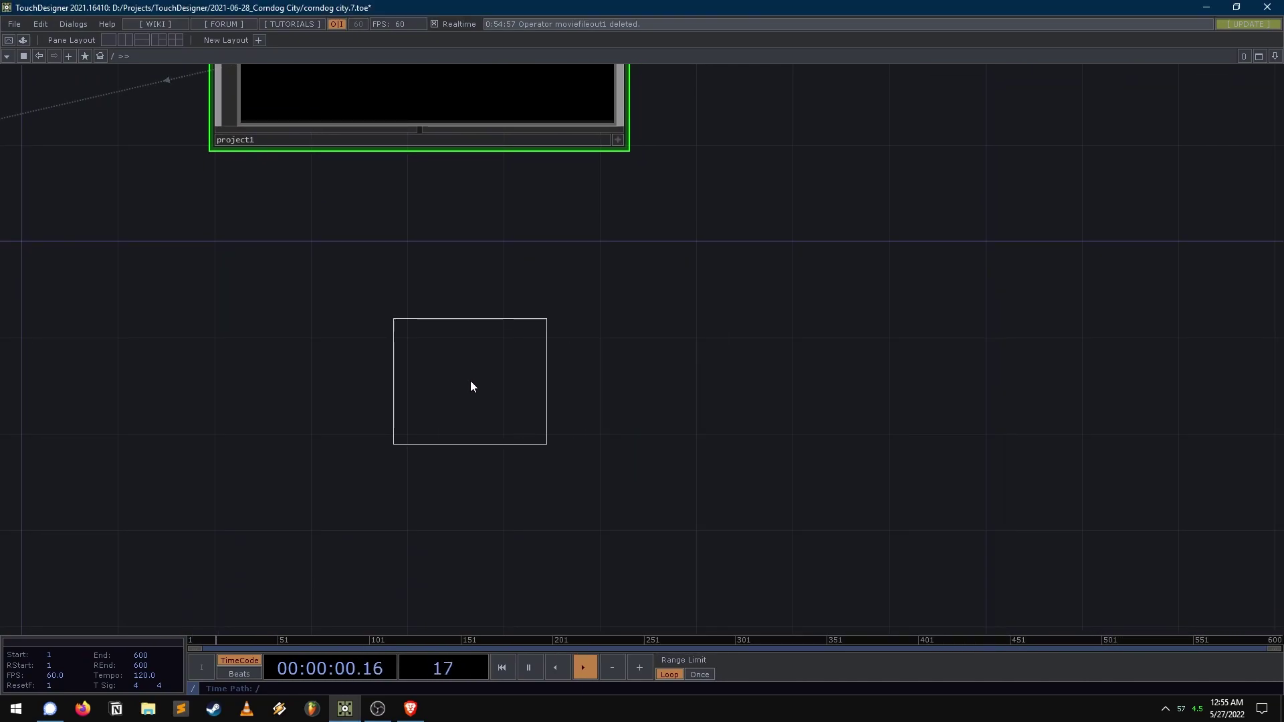
{"action": "left_click", "coordinate": [469, 378]}
- Rename the new container as CD_xtreme
{"action": "left_click", "coordinate": [456, 425]}
{"action": "type", "text": "CD"}
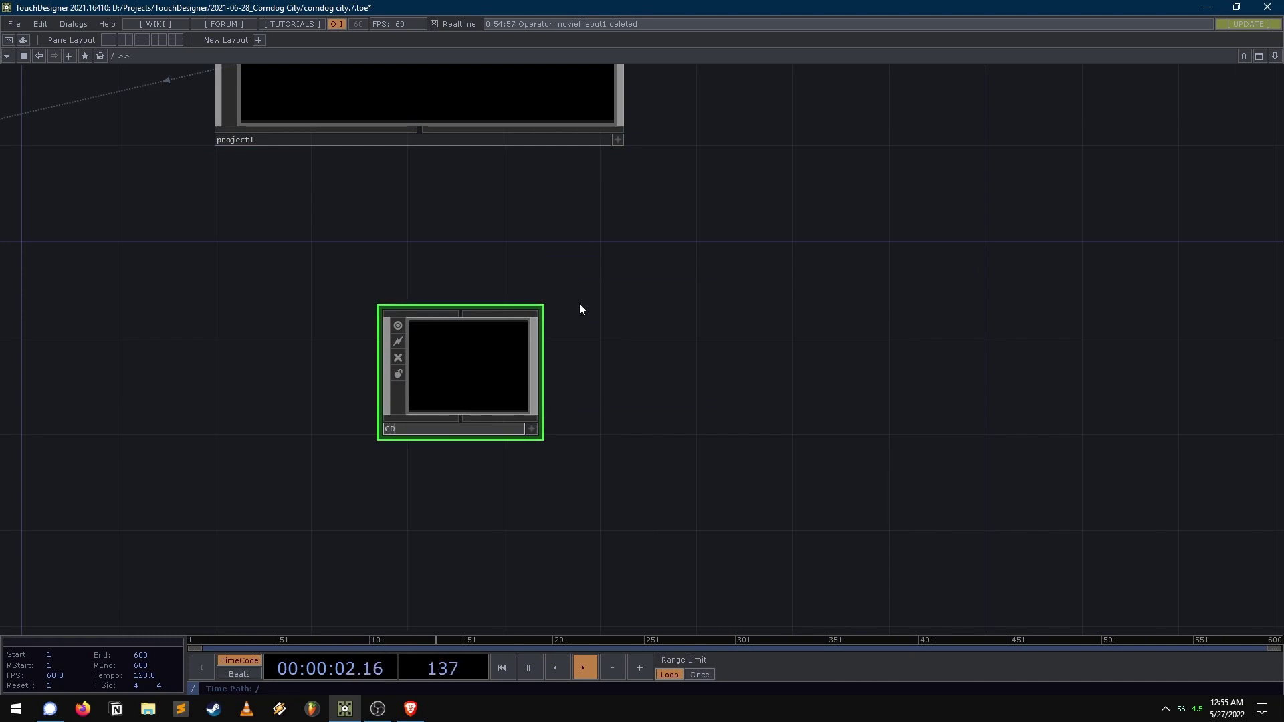
{"action": "key", "text": "Return"}
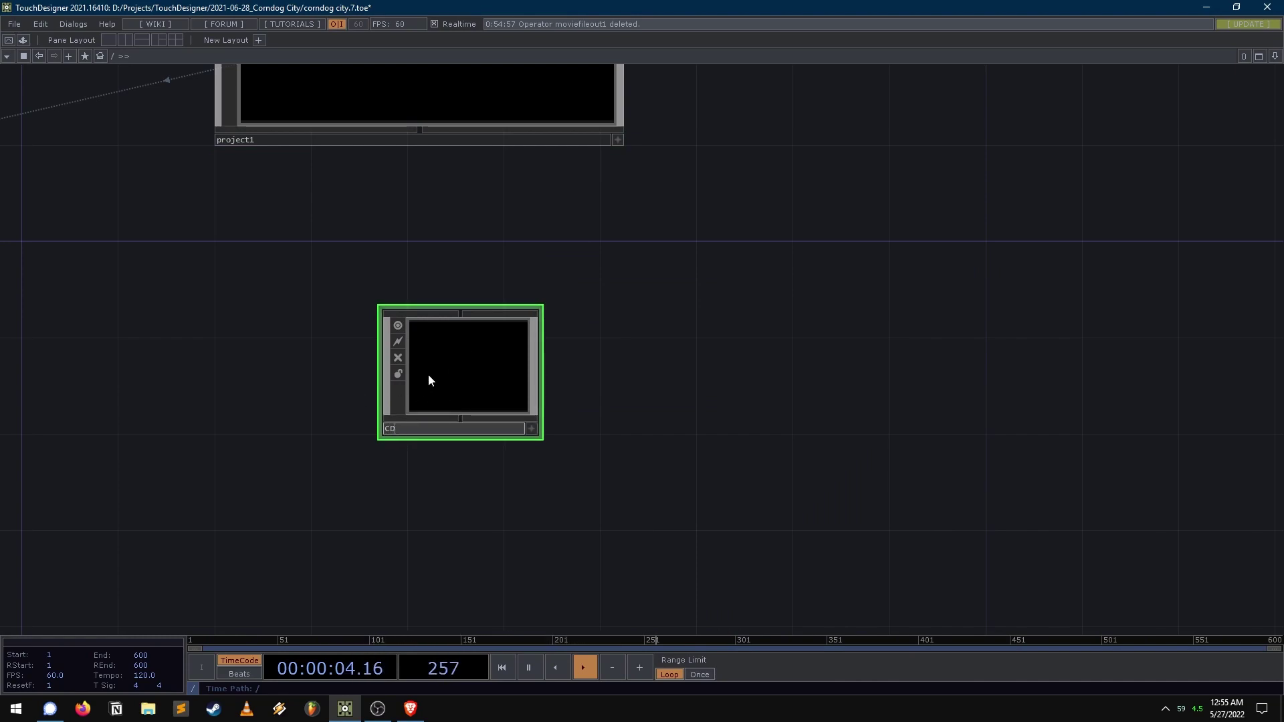
{"action": "type", "text": "_xtreme"}
{"action": "key", "text": "Return"}
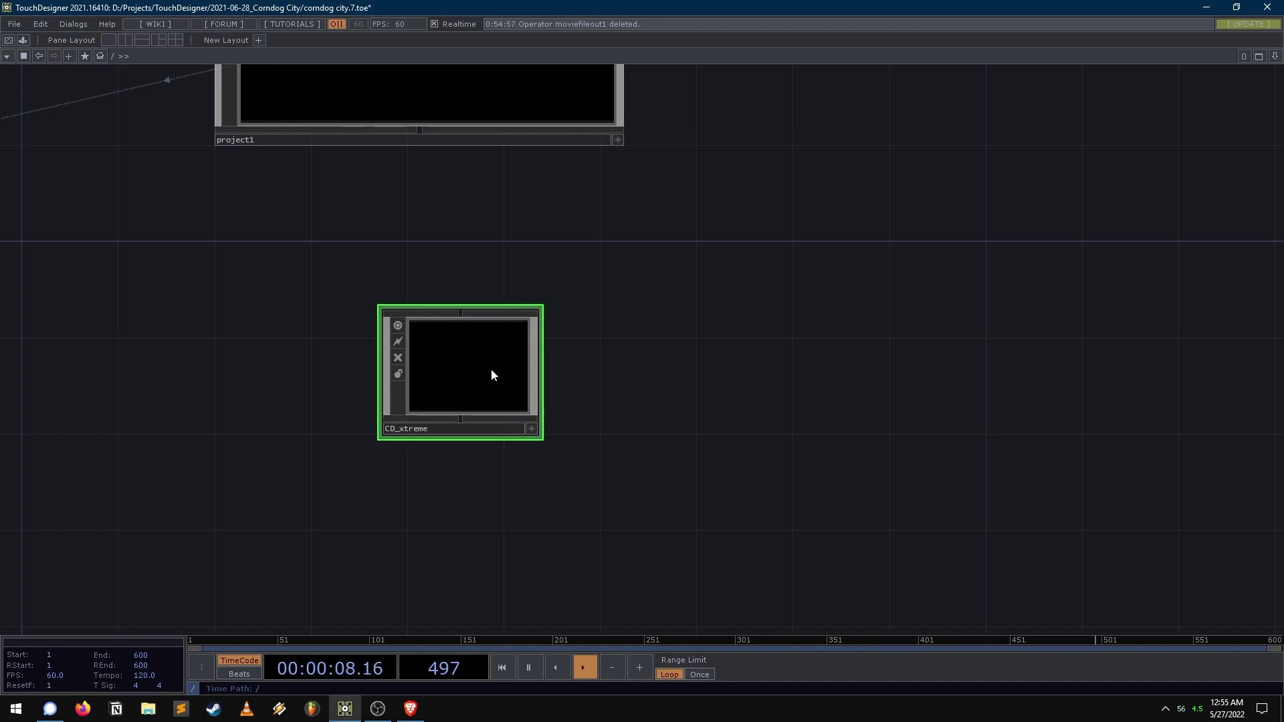
- Go inside the CD_xtreme container and add a Tube SOP to its empty network
{"action": "key", "text": "i"}
{"action": "left_click_drag", "start_coordinate": [568, 327], "coordinate": [335, 411]}
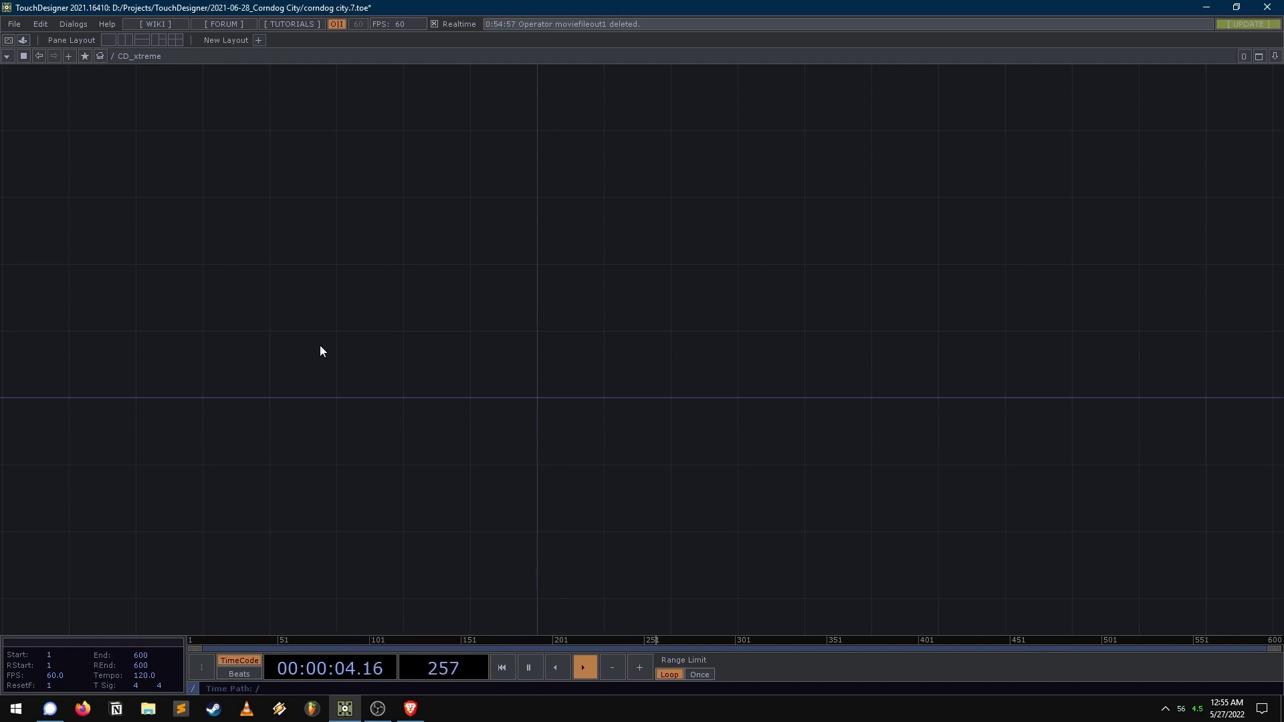
{"action": "key", "text": "Tab"}
{"action": "left_click", "coordinate": [604, 179]}
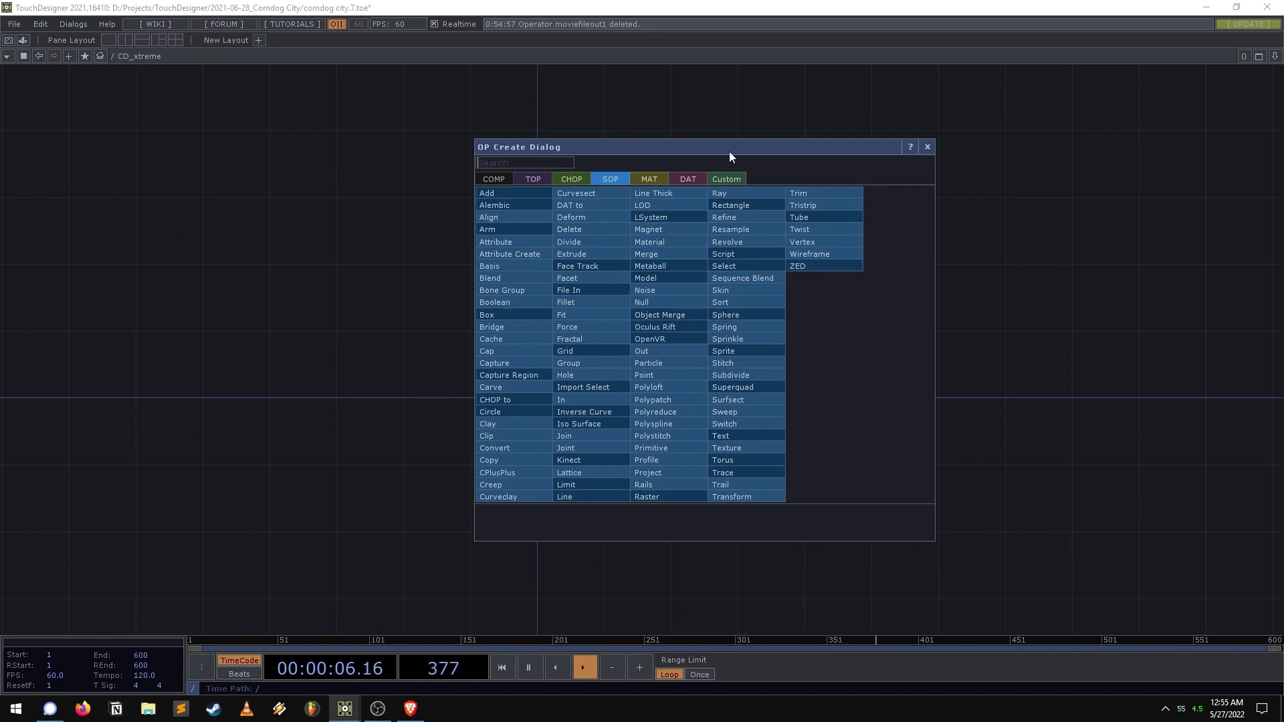
{"action": "type", "text": "tube"}
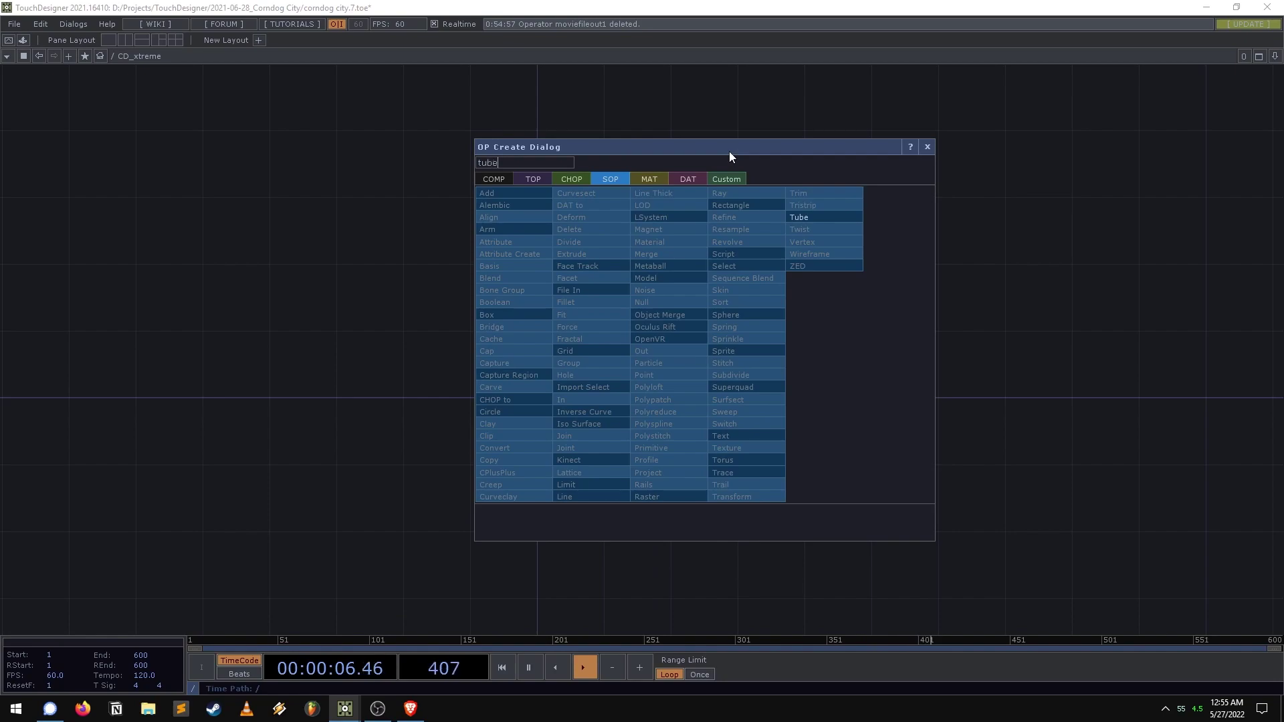
{"action": "left_click", "coordinate": [814, 222]}
{"action": "left_click", "coordinate": [586, 374]}
- Add a Render TOP to the right of tube1, leaving a gap between the two nodes
{"action": "left_click_drag", "start_coordinate": [819, 312], "coordinate": [611, 338]}
{"action": "scroll", "coordinate": [410, 282], "scroll_direction": "down", "scroll_amount": 3}
{"action": "left_click_drag", "start_coordinate": [516, 225], "coordinate": [529, 344]}
{"action": "key", "text": "Tab"}
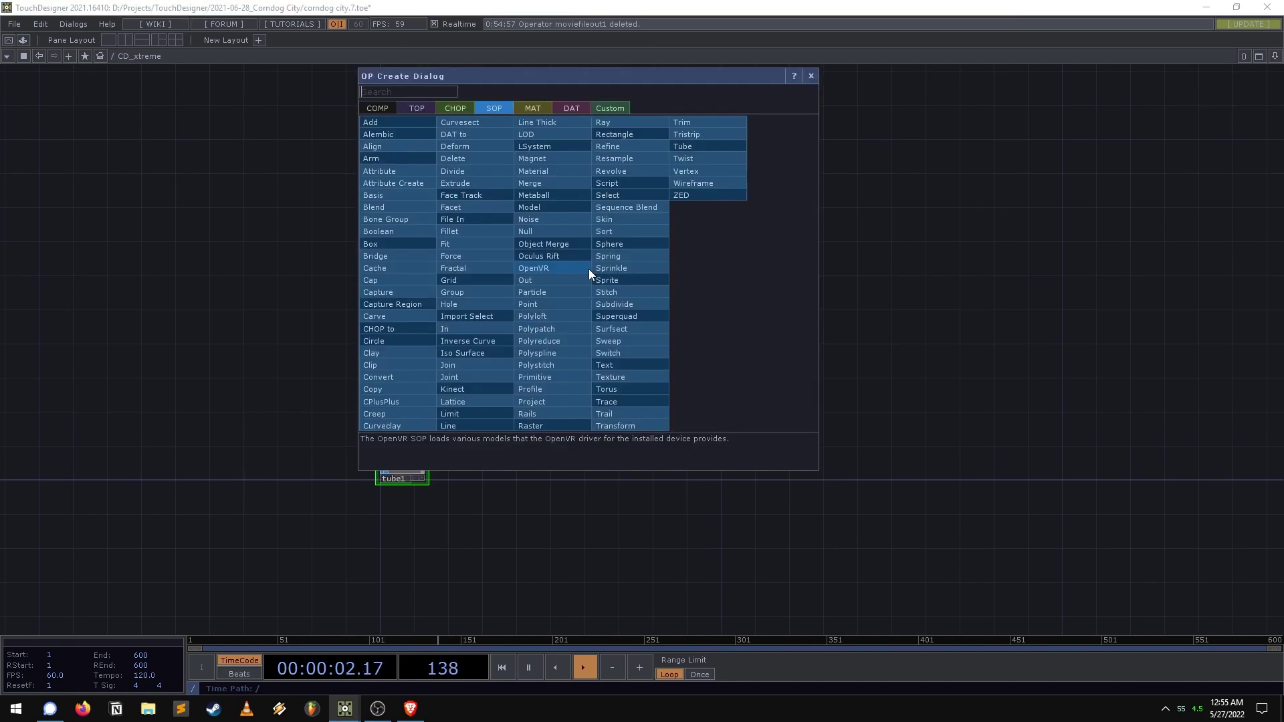
{"action": "left_click", "coordinate": [415, 107]}
{"action": "type", "text": "render"}
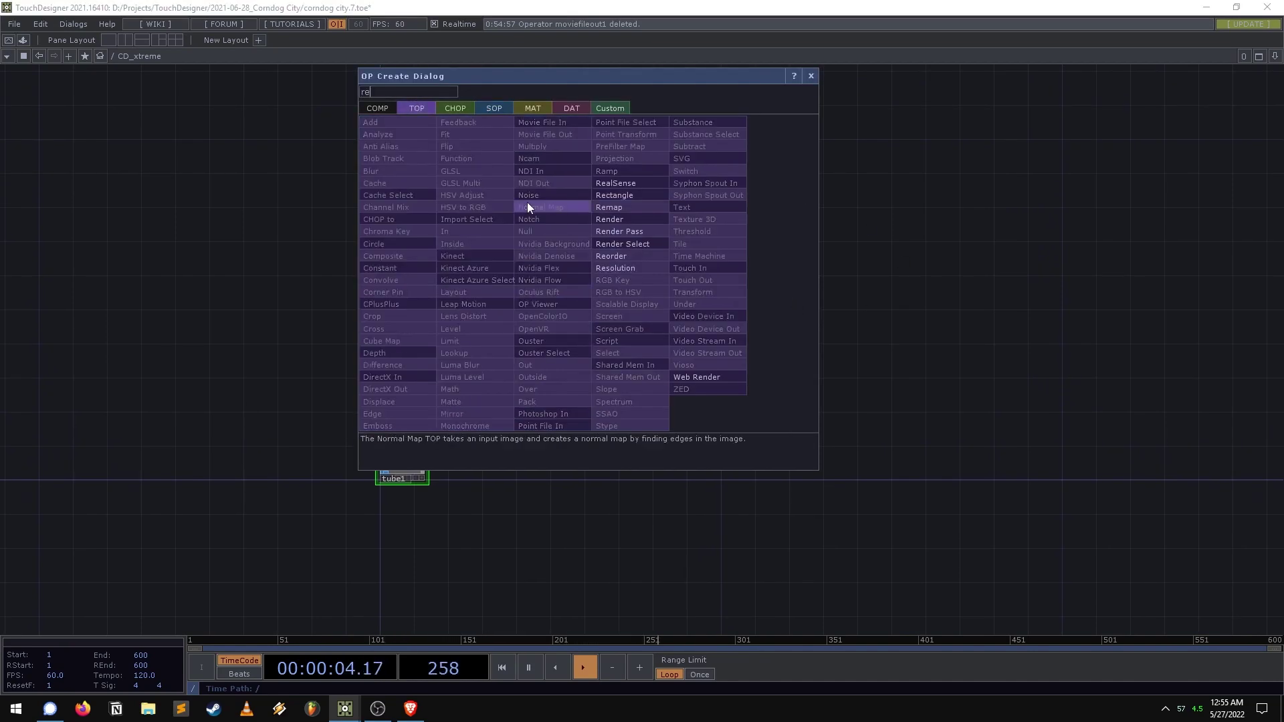
{"action": "left_click", "coordinate": [616, 220]}
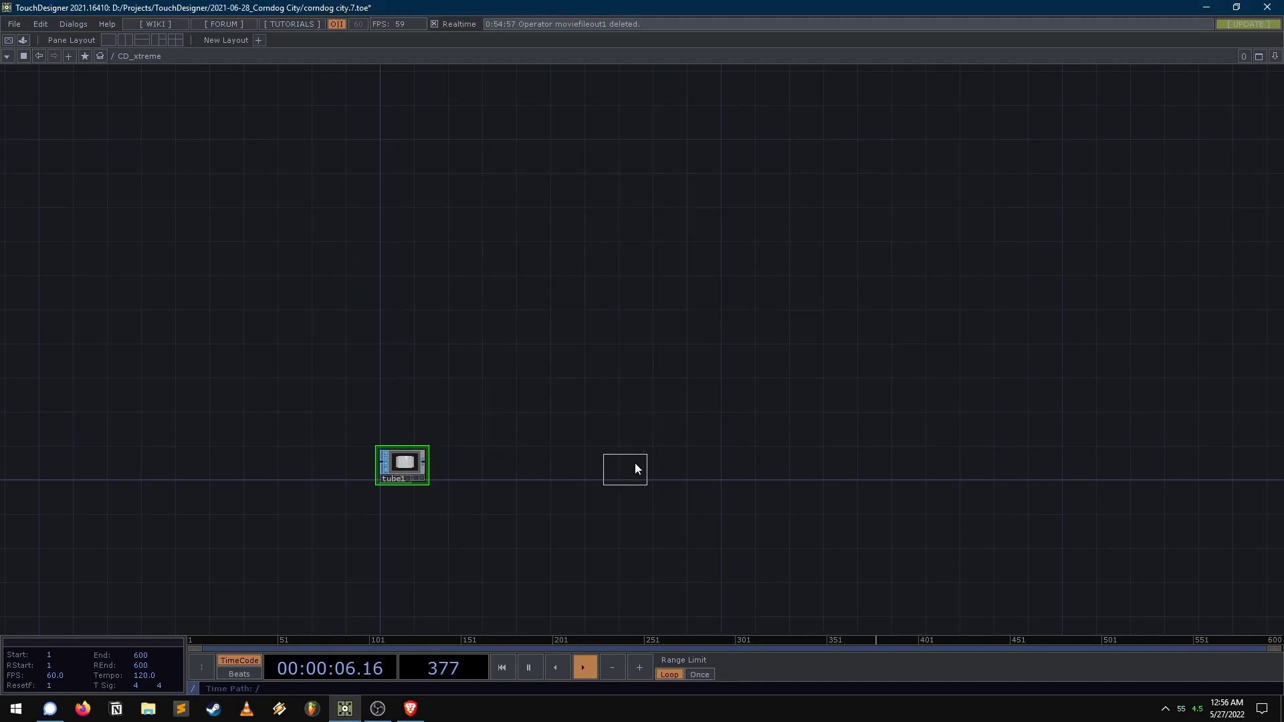
{"action": "left_click", "coordinate": [636, 468]}
- Add a Camera COMP directly above render1
{"action": "scroll", "coordinate": [651, 424], "scroll_direction": "up", "scroll_amount": 3}
{"action": "scroll", "coordinate": [629, 307], "scroll_direction": "down", "scroll_amount": 2}
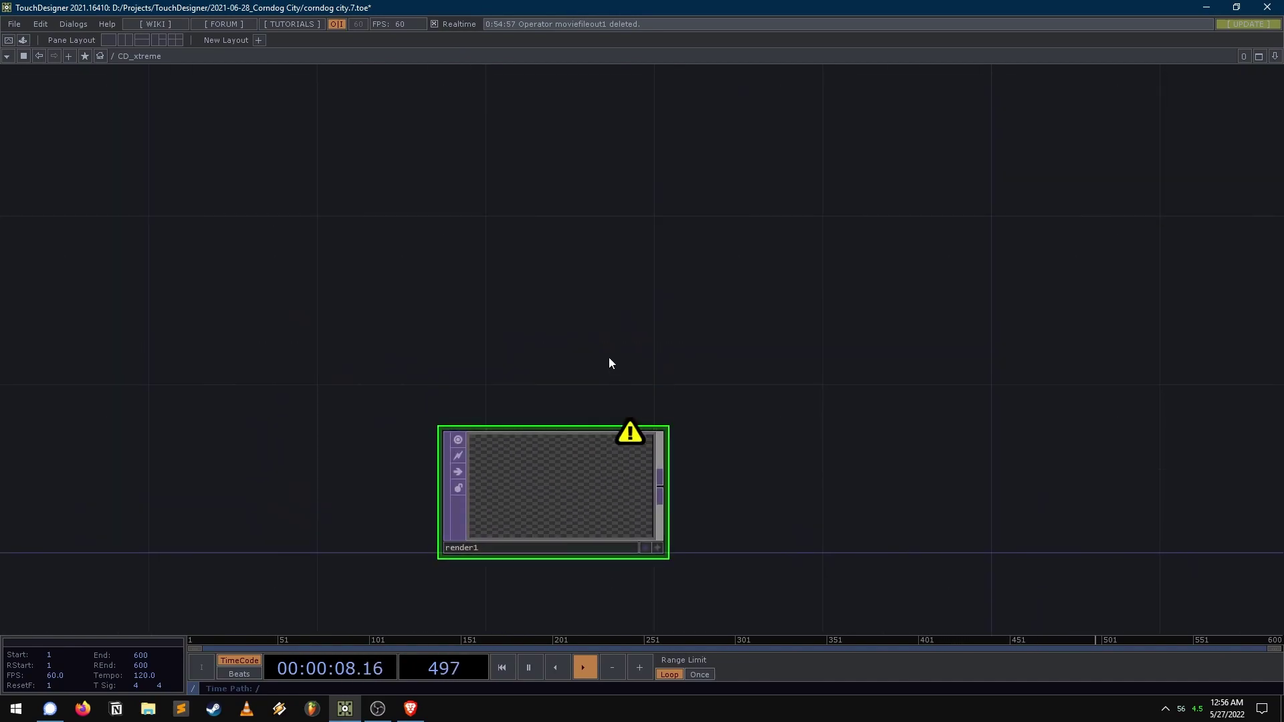
{"action": "key", "text": "Tab"}
{"action": "left_click", "coordinate": [402, 194]}
{"action": "left_click", "coordinate": [411, 251]}
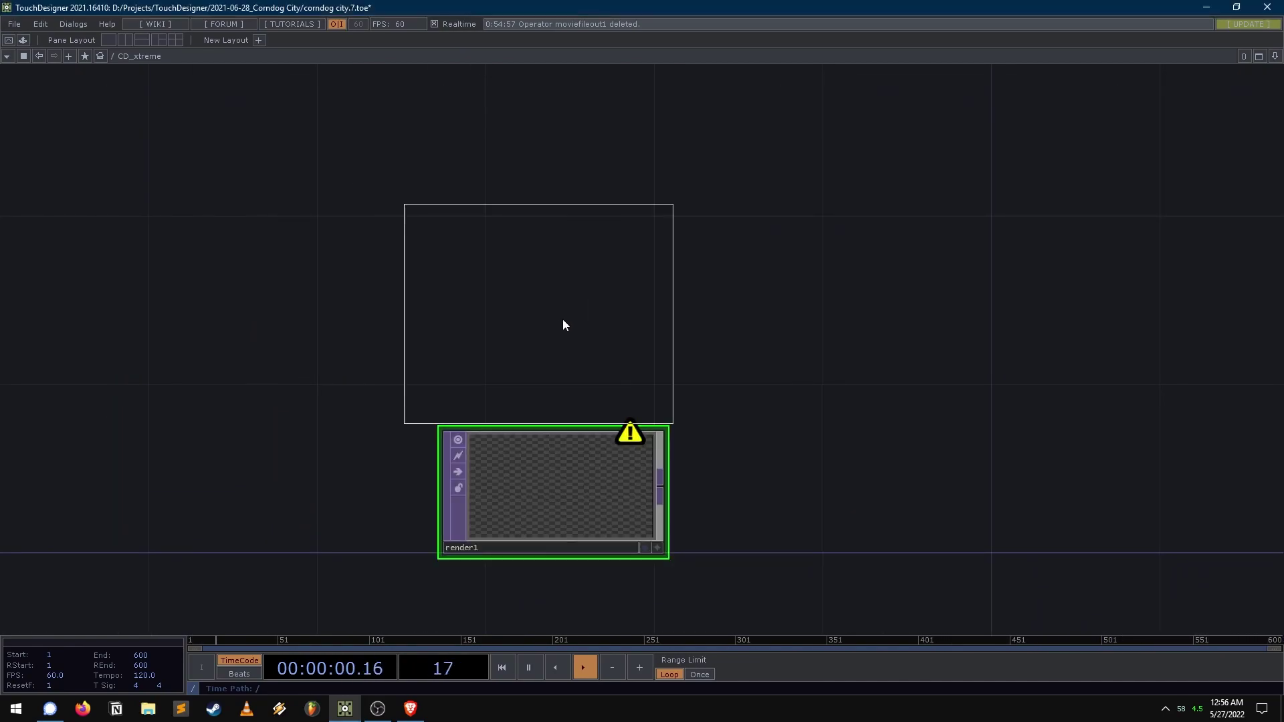
{"action": "left_click", "coordinate": [563, 326]}
- Add a Light COMP beside cam1, to its right
{"action": "left_click_drag", "start_coordinate": [791, 287], "coordinate": [656, 315]}
{"action": "key", "text": "Tab"}
{"action": "type", "text": "light"}
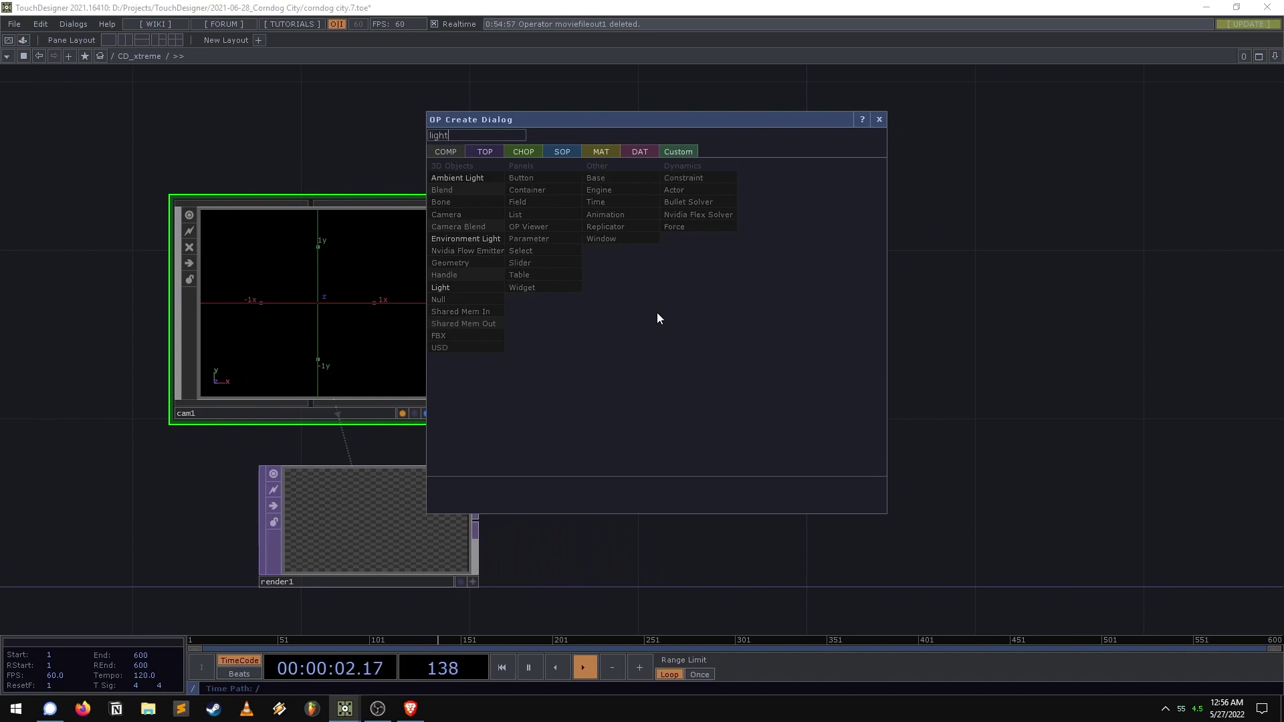
{"action": "key", "text": "Return"}
{"action": "left_click_drag", "start_coordinate": [950, 453], "coordinate": [752, 367]}
- Align render1 beneath cam1 and connect its output to a new Null TOP placed well to its right
{"action": "scroll", "coordinate": [348, 375], "scroll_direction": "down", "scroll_amount": 3}
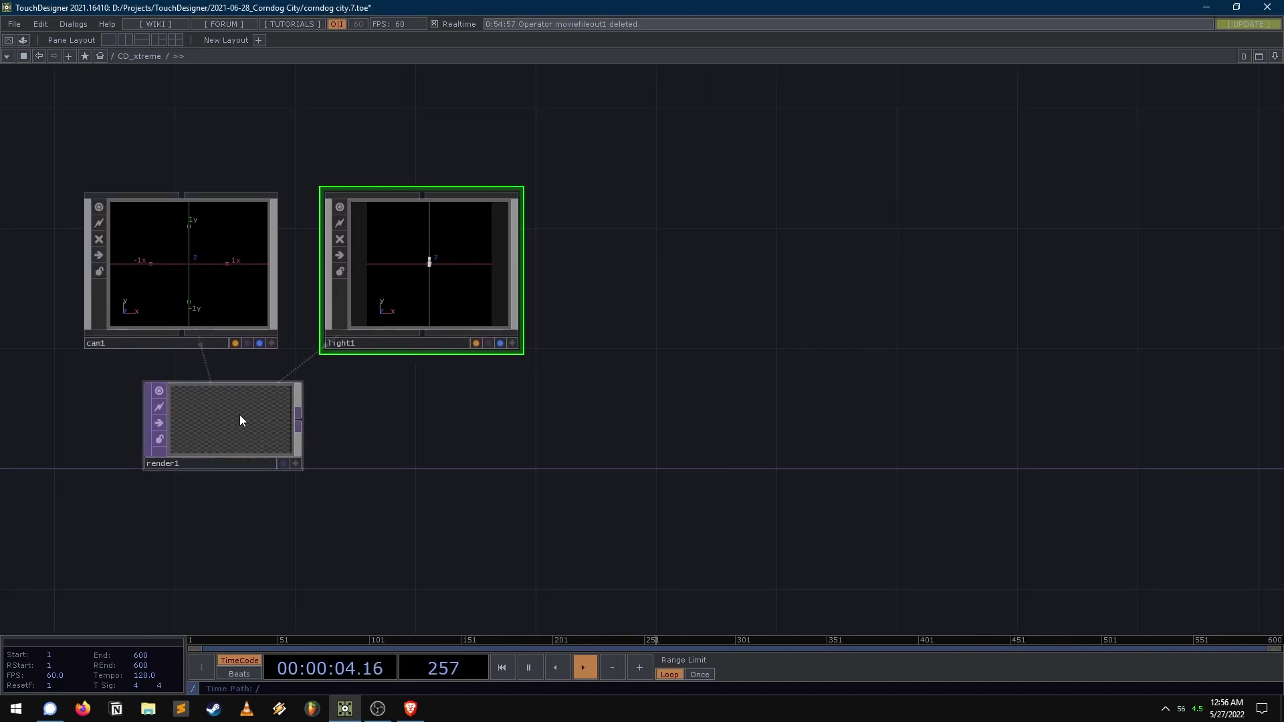
{"action": "left_click_drag", "start_coordinate": [240, 417], "coordinate": [210, 414]}
{"action": "left_click", "coordinate": [267, 420]}
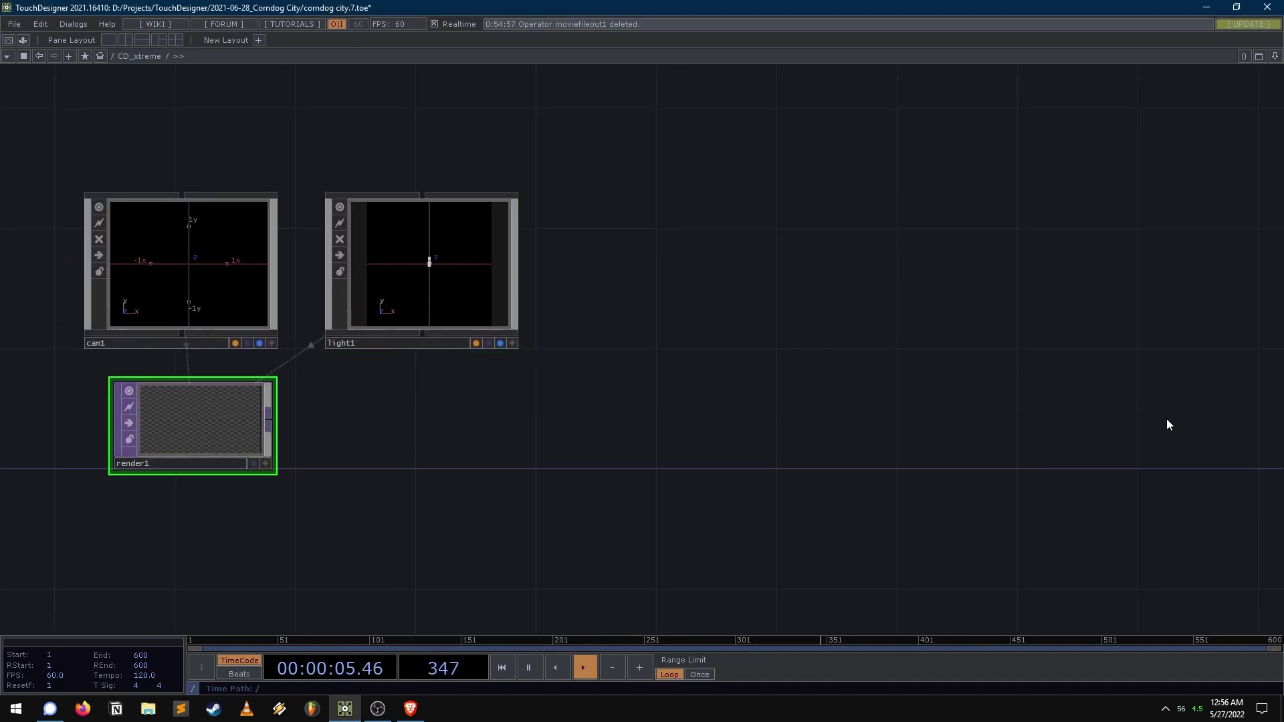
{"action": "left_click", "coordinate": [1129, 426]}
- Insert a Transform TOP on the wire between render1 and null1, and show its parameters
{"action": "scroll", "coordinate": [689, 361], "scroll_direction": "down", "scroll_amount": 3}
{"action": "scroll", "coordinate": [602, 385], "scroll_direction": "up", "scroll_amount": 1}
{"action": "right_click", "coordinate": [545, 385]}
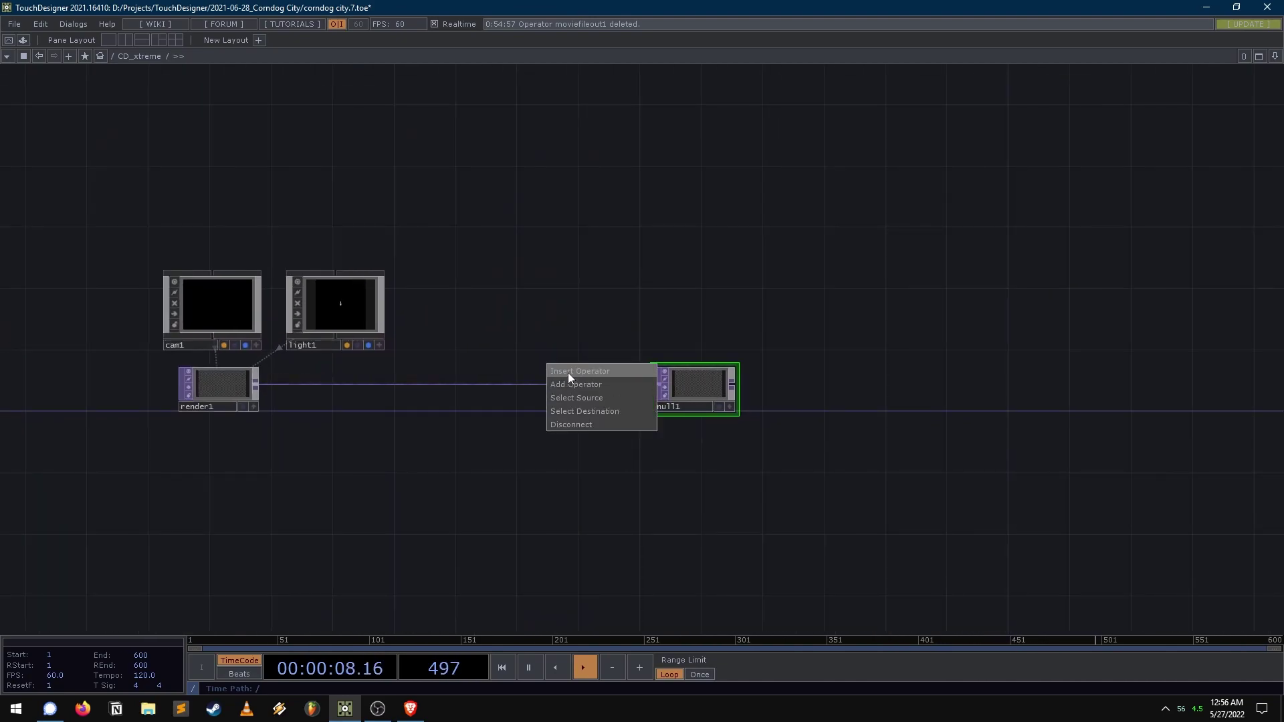
{"action": "left_click", "coordinate": [568, 371]}
{"action": "left_click", "coordinate": [727, 367]}
{"action": "left_click", "coordinate": [568, 388]}
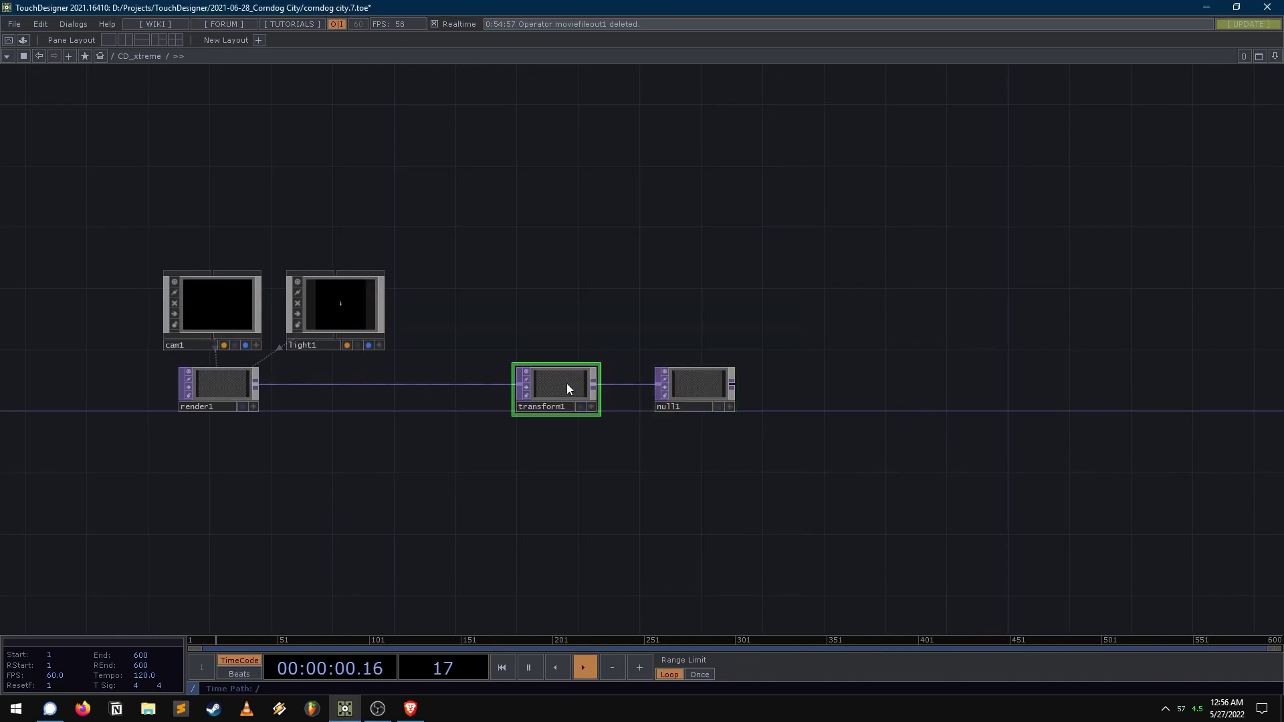
{"action": "key", "text": "p"}
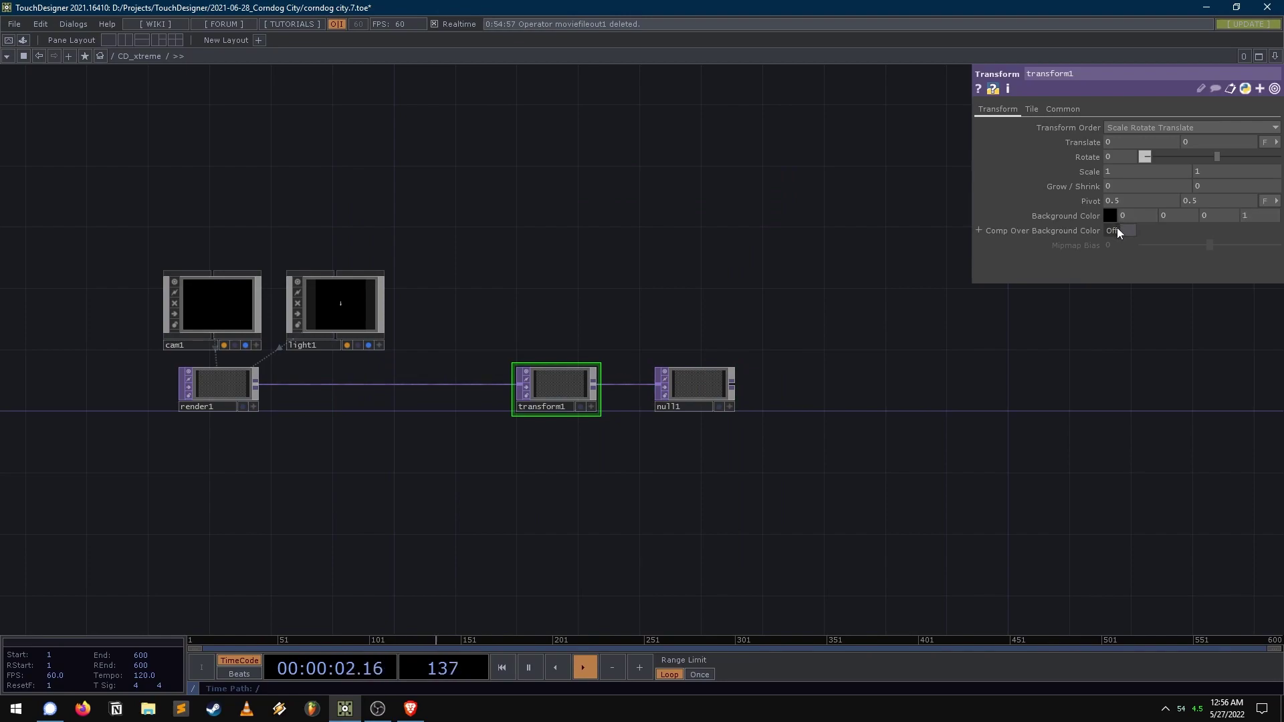
- Turn on Comp Over Background Color for transform1 and display null1's output as the network background
{"action": "scroll", "coordinate": [718, 411], "scroll_direction": "up", "scroll_amount": 2}
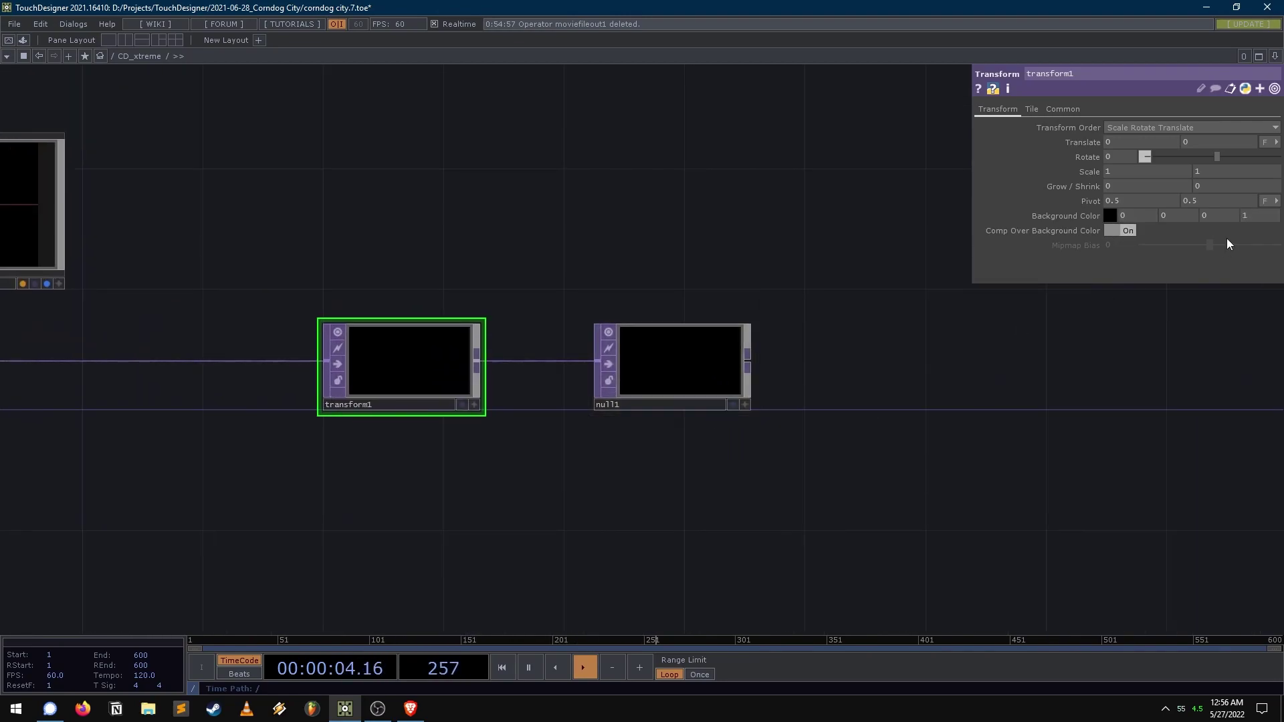
{"action": "left_click", "coordinate": [681, 356]}
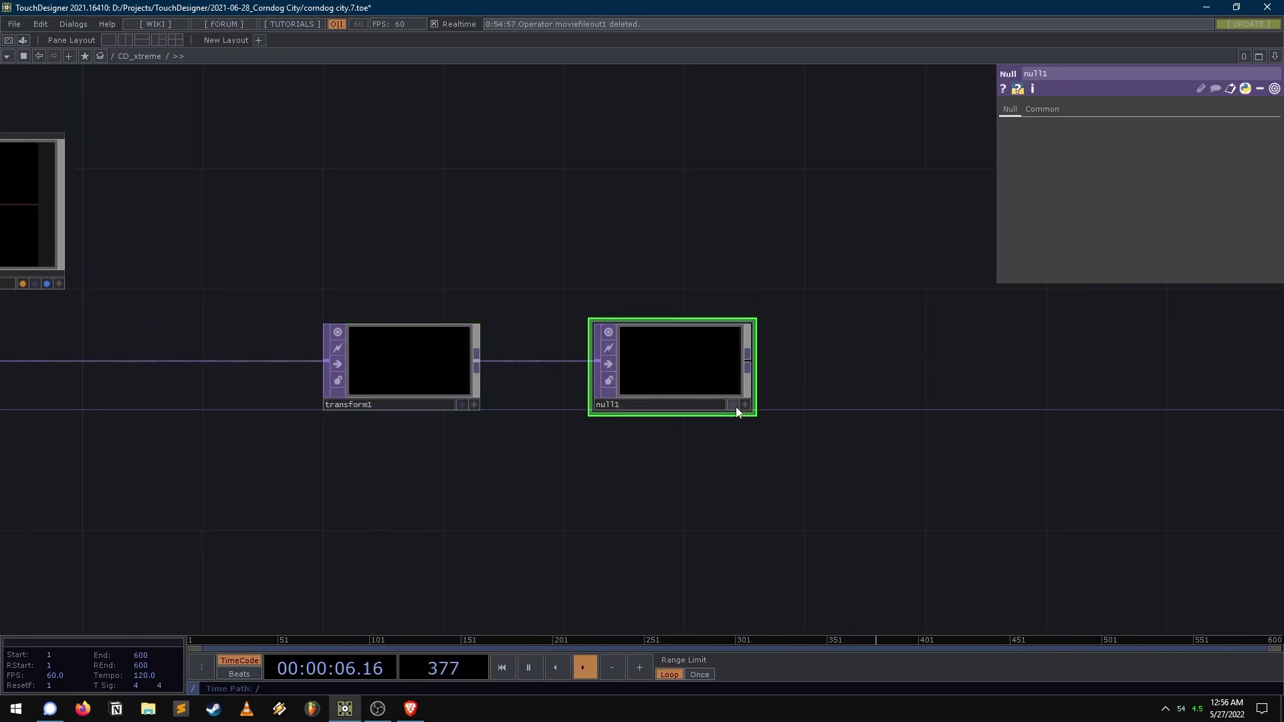
{"action": "left_click", "coordinate": [734, 404]}
- Connect tube1 to a new Null SOP and shift both nodes left to leave room before render1
{"action": "scroll", "coordinate": [482, 249], "scroll_direction": "down", "scroll_amount": 5}
{"action": "left_click_drag", "start_coordinate": [468, 249], "coordinate": [846, 436]}
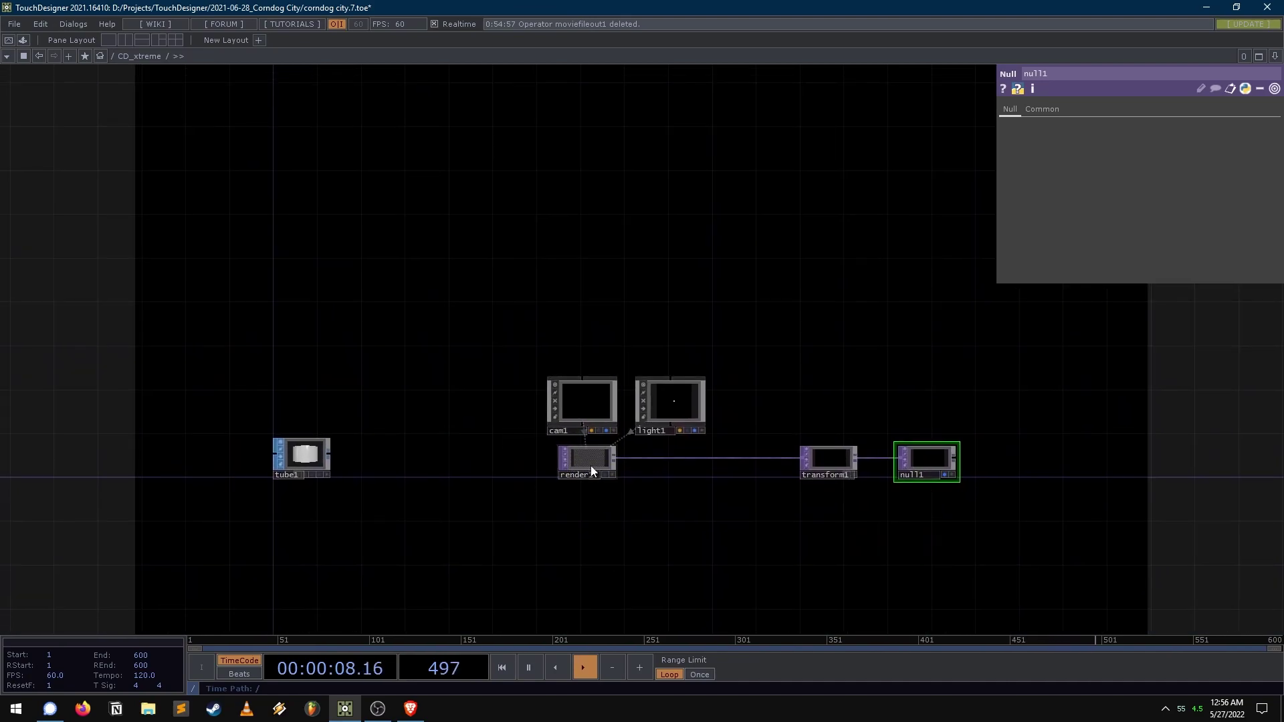
{"action": "left_click_drag", "start_coordinate": [416, 239], "coordinate": [448, 267]}
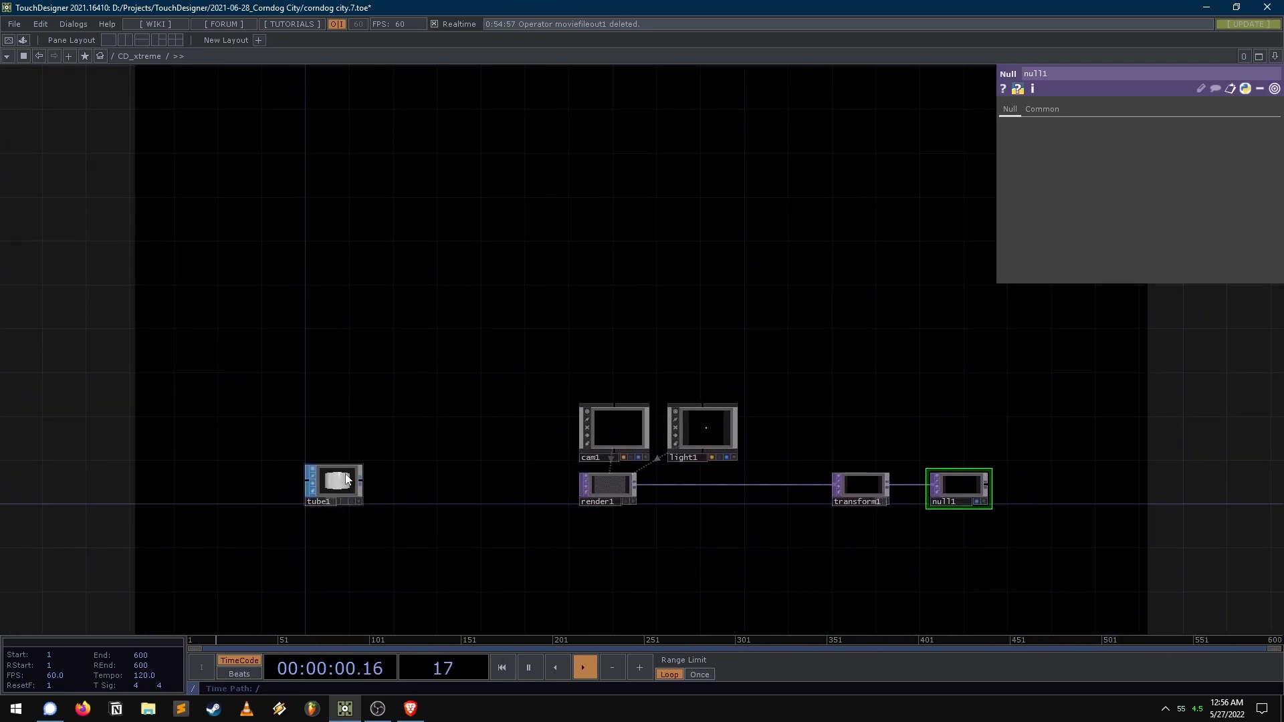
{"action": "mouse_move", "coordinate": [321, 476]}
{"action": "left_mouse_down"}
{"action": "mouse_move", "coordinate": [342, 476]}
{"action": "mouse_move", "coordinate": [321, 477]}
{"action": "left_mouse_up"}
{"action": "left_click_drag", "start_coordinate": [372, 400], "coordinate": [375, 299]}
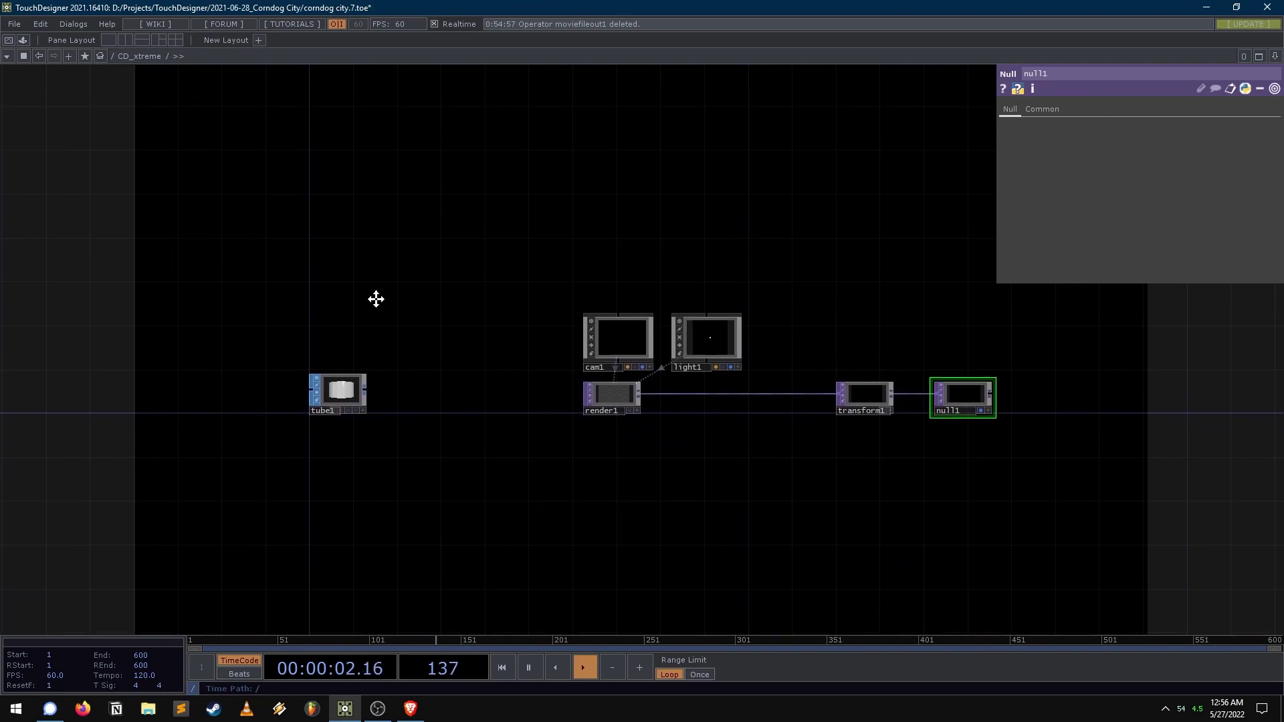
{"action": "scroll", "coordinate": [396, 405], "scroll_direction": "up", "scroll_amount": 2}
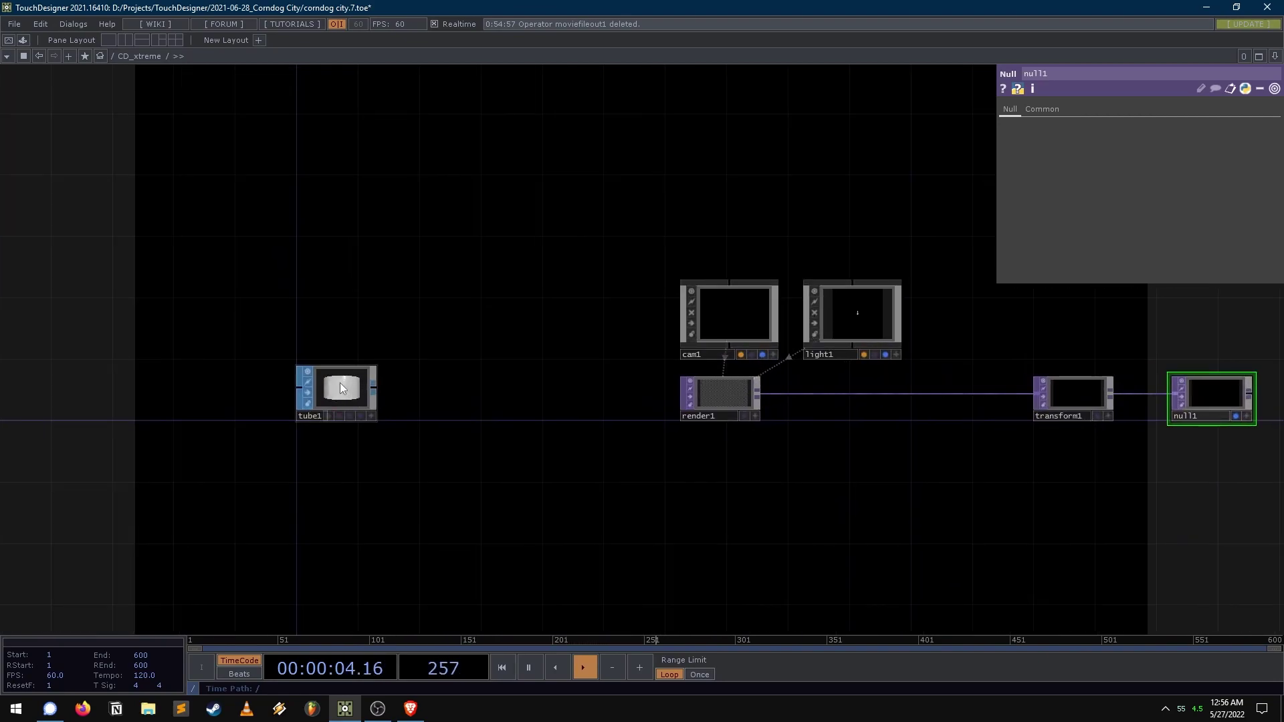
{"action": "left_click", "coordinate": [373, 385]}
{"action": "left_click", "coordinate": [521, 386]}
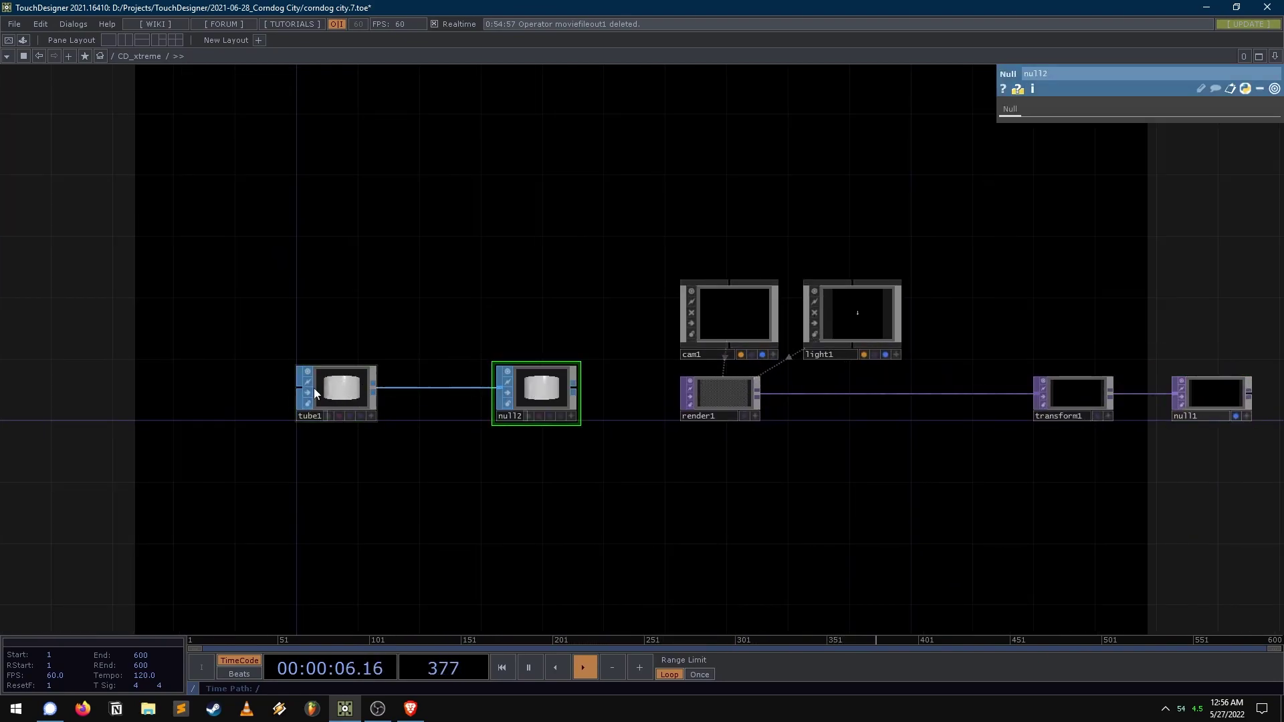
{"action": "left_click_drag", "start_coordinate": [338, 395], "coordinate": [124, 410]}
{"action": "left_click_drag", "start_coordinate": [578, 398], "coordinate": [455, 413]}
- Add a Geometry COMP fed by null2 and place it between null2 and render1
{"action": "right_click", "coordinate": [456, 413]}
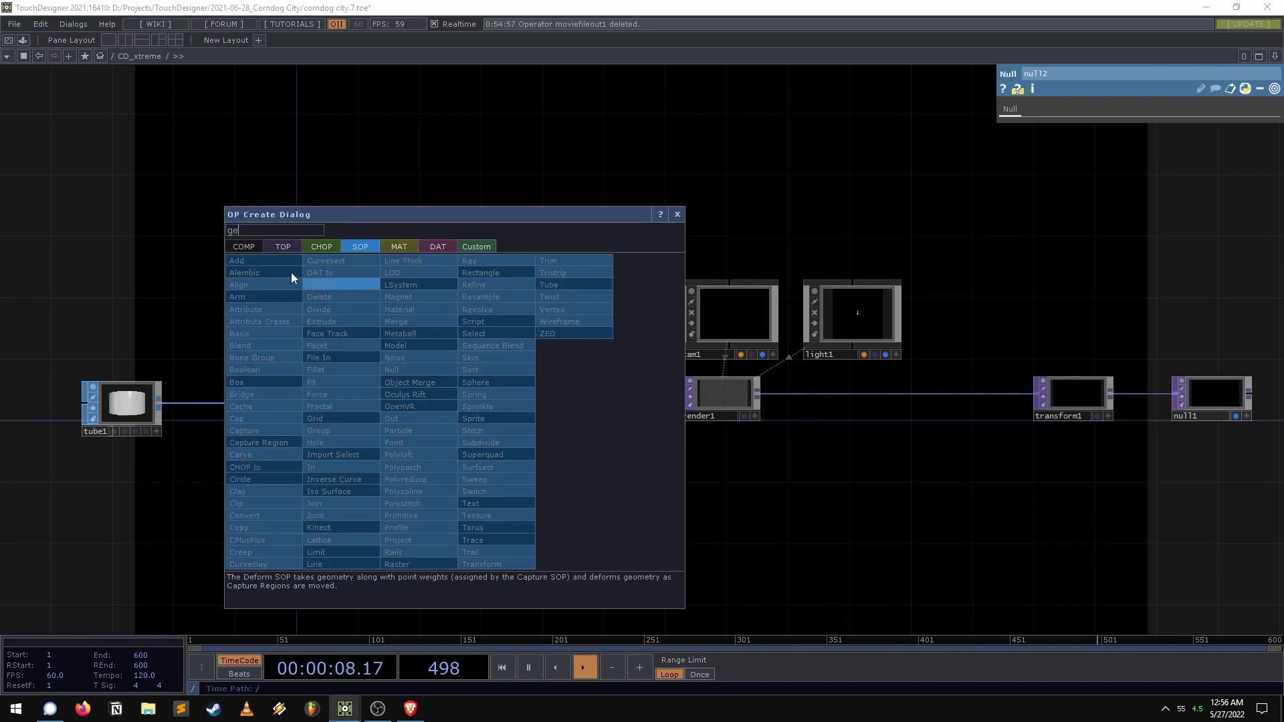
{"action": "left_click", "coordinate": [244, 249]}
{"action": "left_click", "coordinate": [263, 357]}
{"action": "left_click", "coordinate": [551, 408]}
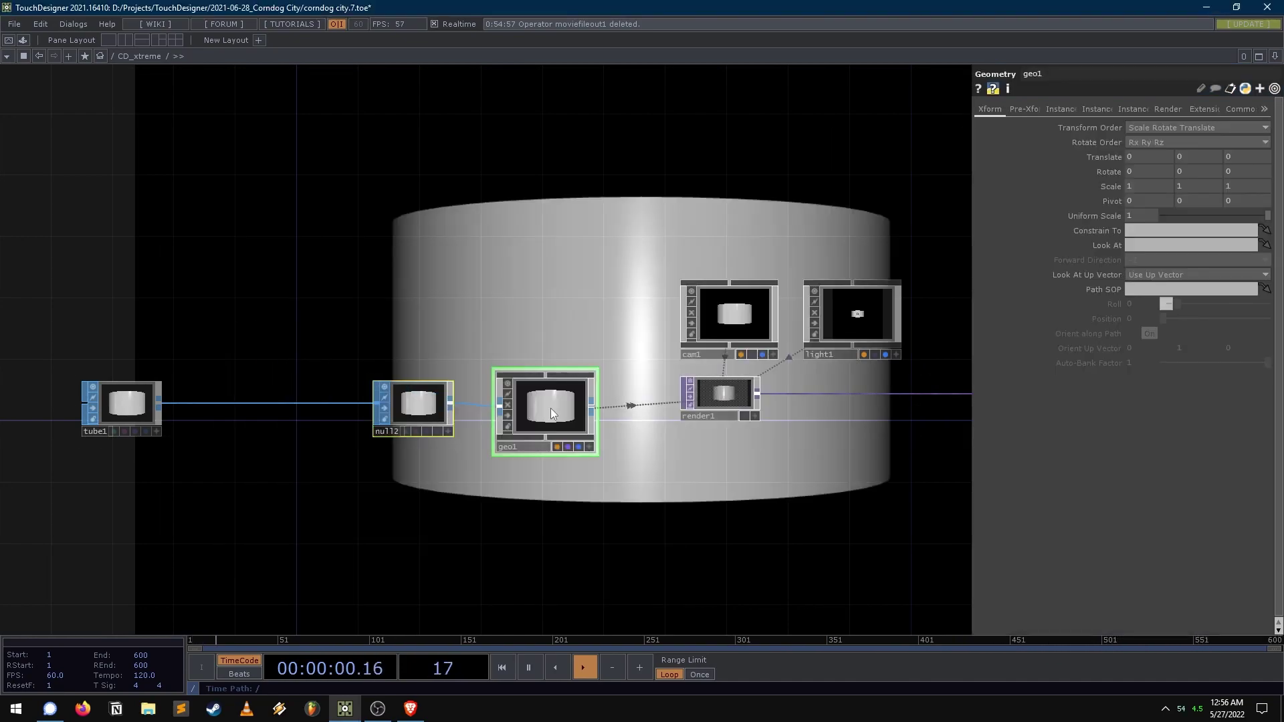
- Make tube1 slimmer and taller, with both radii at 0.33 and the height at 1.37
{"action": "left_click_drag", "start_coordinate": [441, 298], "coordinate": [202, 359]}
{"action": "scroll", "coordinate": [202, 360], "scroll_direction": "down", "scroll_amount": 2}
{"action": "scroll", "coordinate": [601, 423], "scroll_direction": "down", "scroll_amount": 1}
{"action": "left_click_drag", "start_coordinate": [601, 422], "coordinate": [542, 499]}
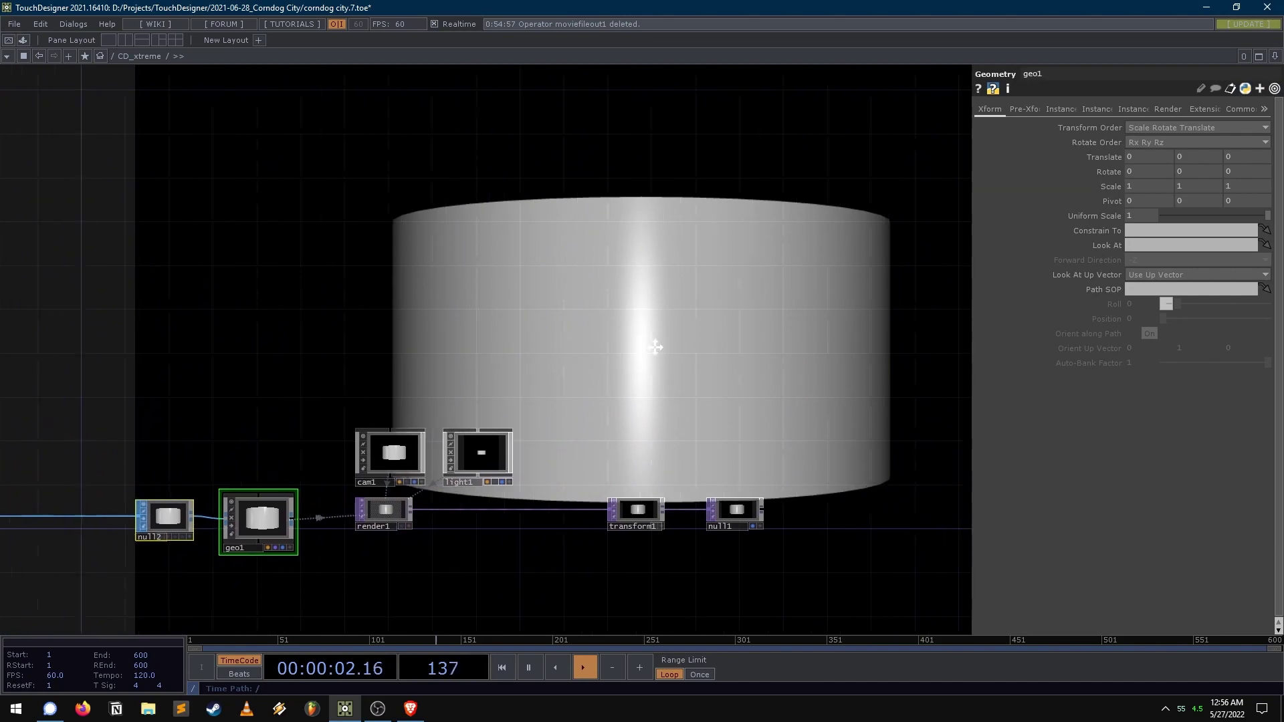
{"action": "left_click_drag", "start_coordinate": [481, 288], "coordinate": [843, 239]}
{"action": "left_click", "coordinate": [298, 452]}
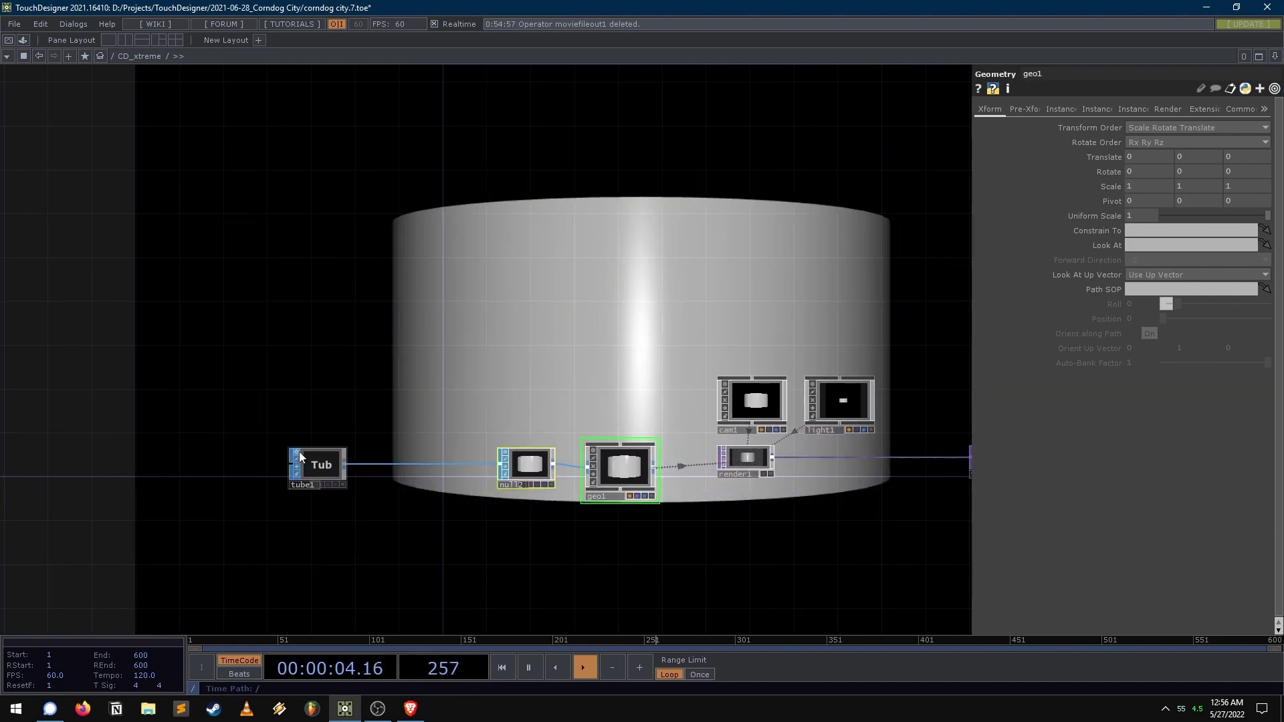
{"action": "scroll", "coordinate": [304, 461], "scroll_direction": "up", "scroll_amount": 5}
{"action": "left_click", "coordinate": [314, 469]}
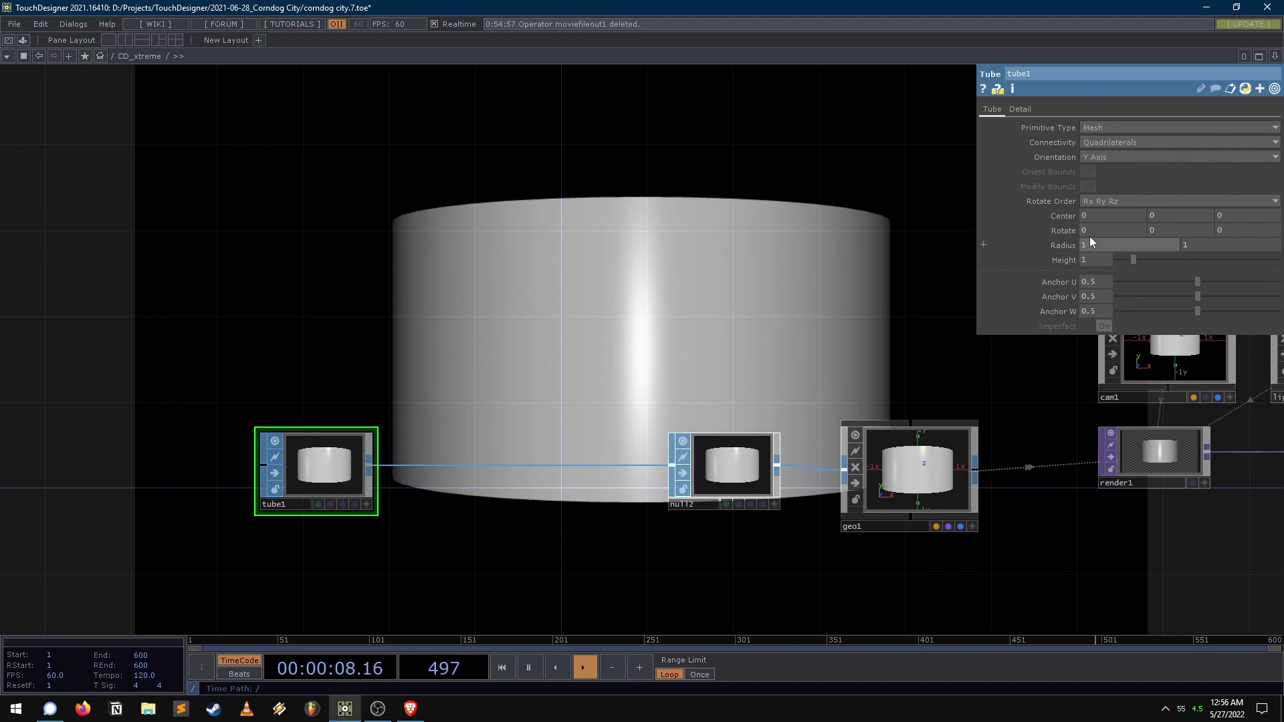
{"action": "middle_click_drag", "start_coordinate": [1057, 246], "coordinate": [1115, 252]}
{"action": "left_click_drag", "start_coordinate": [628, 224], "coordinate": [521, 203]}
{"action": "left_click_drag", "start_coordinate": [769, 235], "coordinate": [717, 344]}
{"action": "middle_click_drag", "start_coordinate": [1100, 271], "coordinate": [1097, 240]}
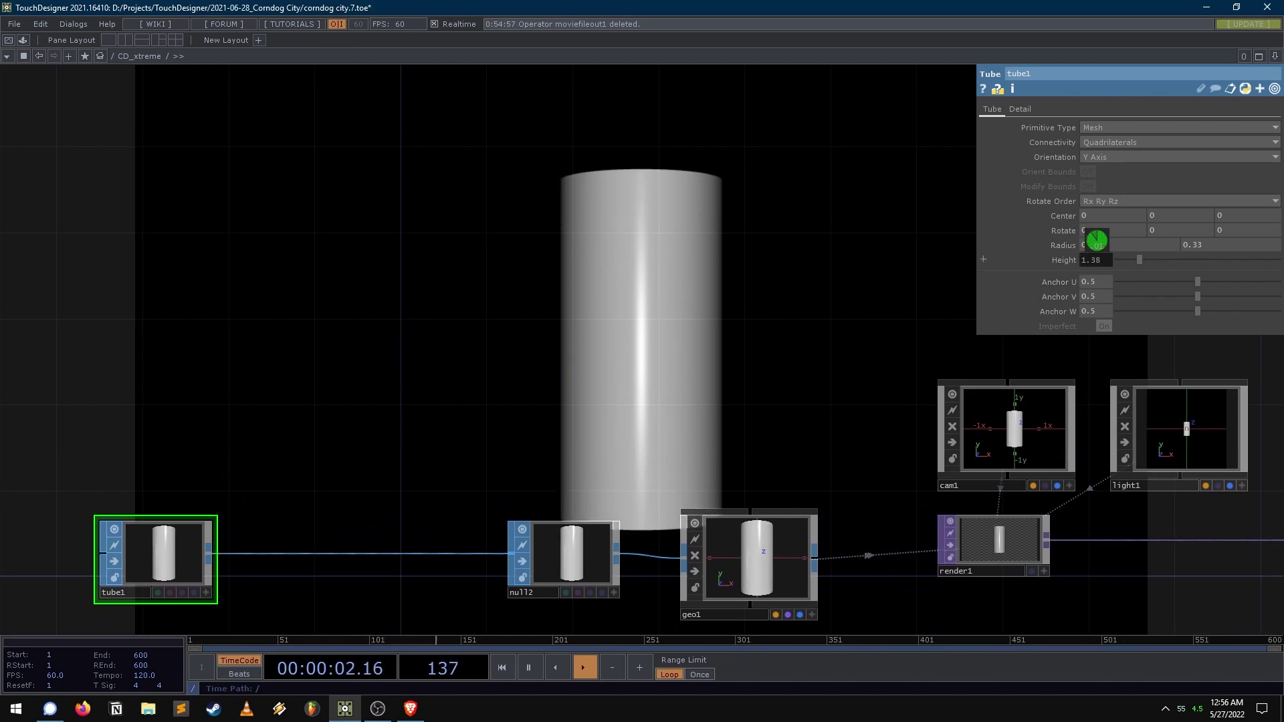
- Select cam1 and light1 together and move them slightly higher above render1
{"action": "left_click_drag", "start_coordinate": [510, 301], "coordinate": [207, 304]}
{"action": "scroll", "coordinate": [201, 304], "scroll_direction": "down", "scroll_amount": 6}
{"action": "scroll", "coordinate": [449, 378], "scroll_direction": "up", "scroll_amount": 3}
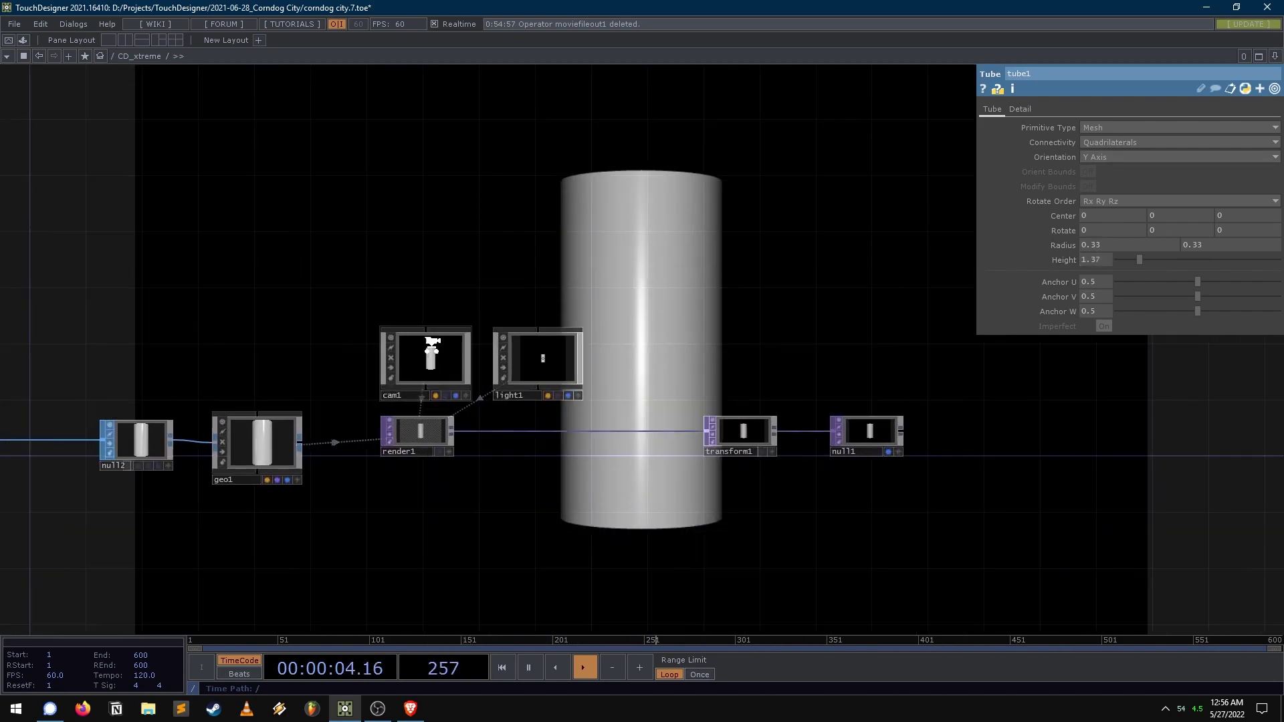
{"action": "left_click_drag", "start_coordinate": [325, 266], "coordinate": [388, 358]}
{"action": "right_click_drag", "start_coordinate": [393, 338], "coordinate": [725, 436]}
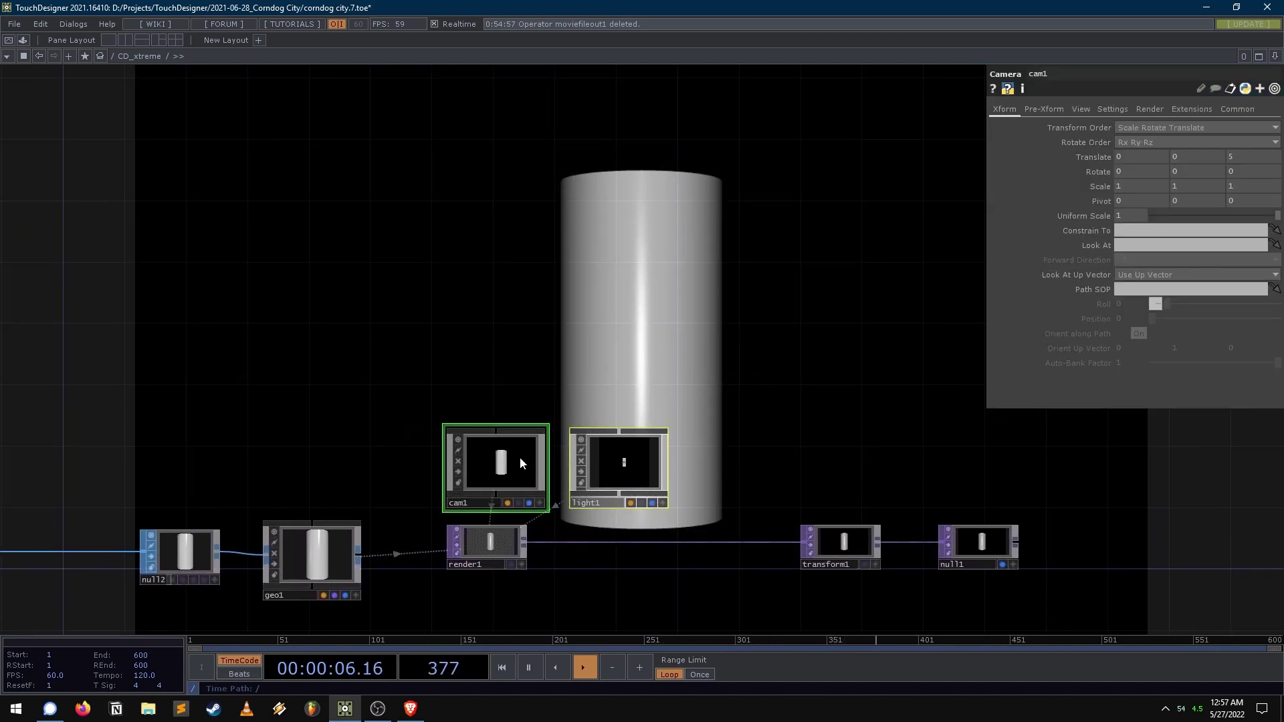
{"action": "left_click", "coordinate": [554, 479]}
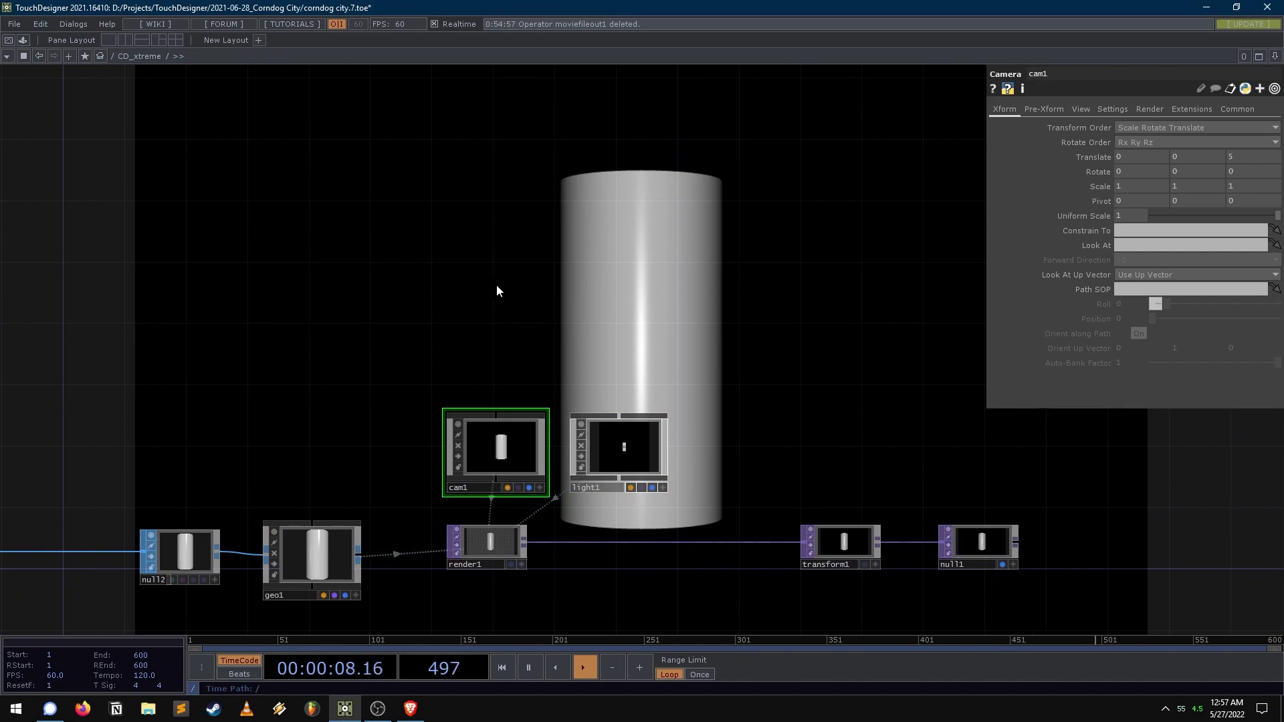
- Add a Sphere SOP above tube1 and combine both shapes in a Merge SOP inserted before null2
{"action": "left_click_drag", "start_coordinate": [287, 297], "coordinate": [708, 273]}
{"action": "left_click_drag", "start_coordinate": [436, 367], "coordinate": [588, 363]}
{"action": "left_click_drag", "start_coordinate": [776, 417], "coordinate": [780, 446]}
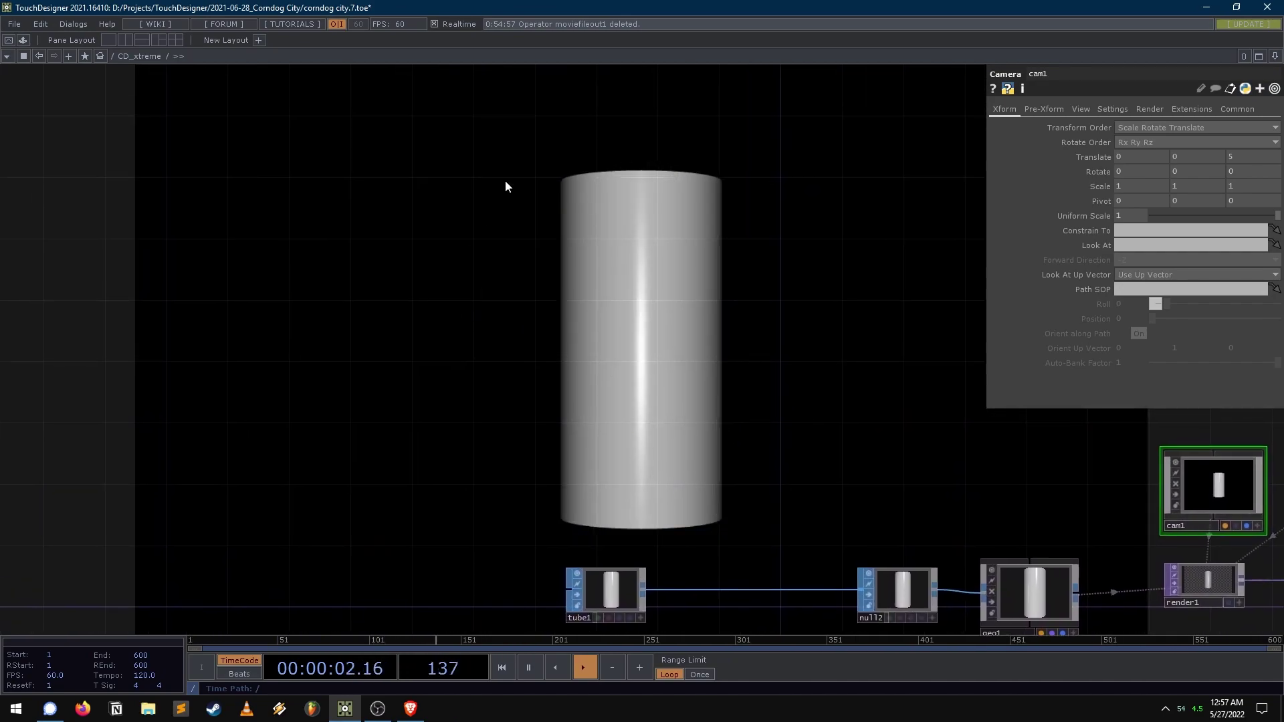
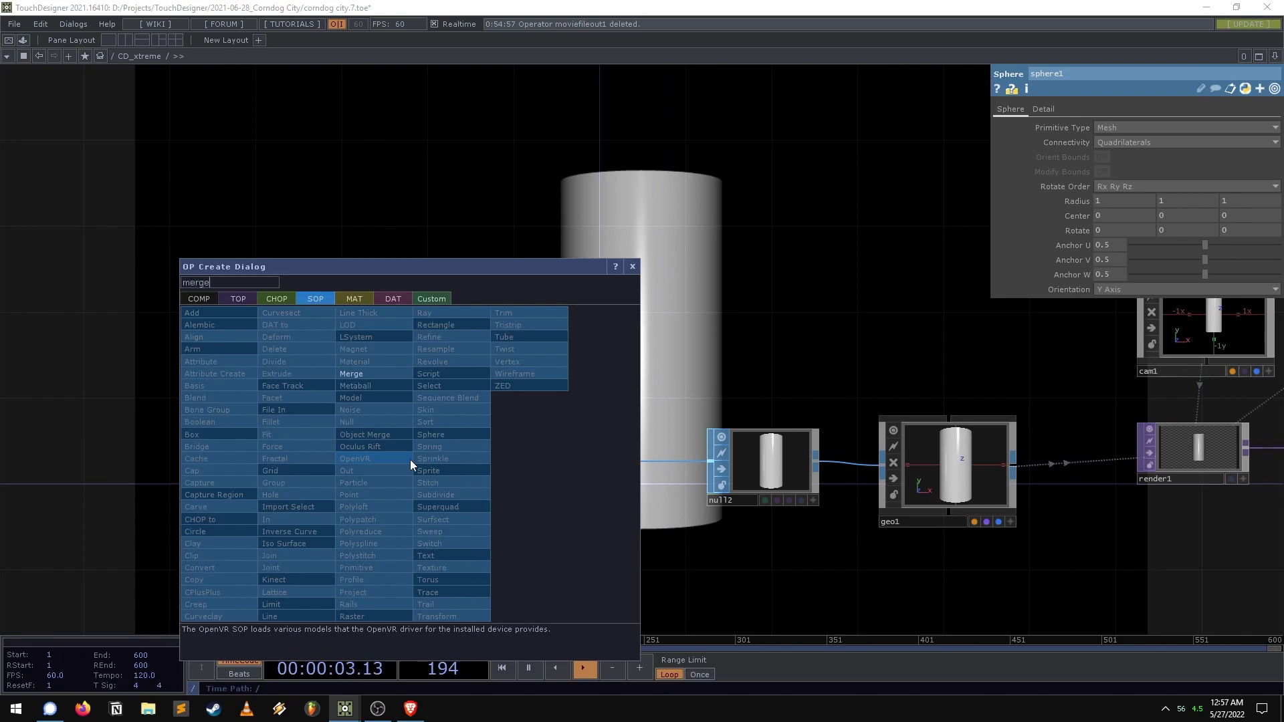
{"action": "left_click", "coordinate": [361, 374]}
{"action": "left_click", "coordinate": [615, 459]}
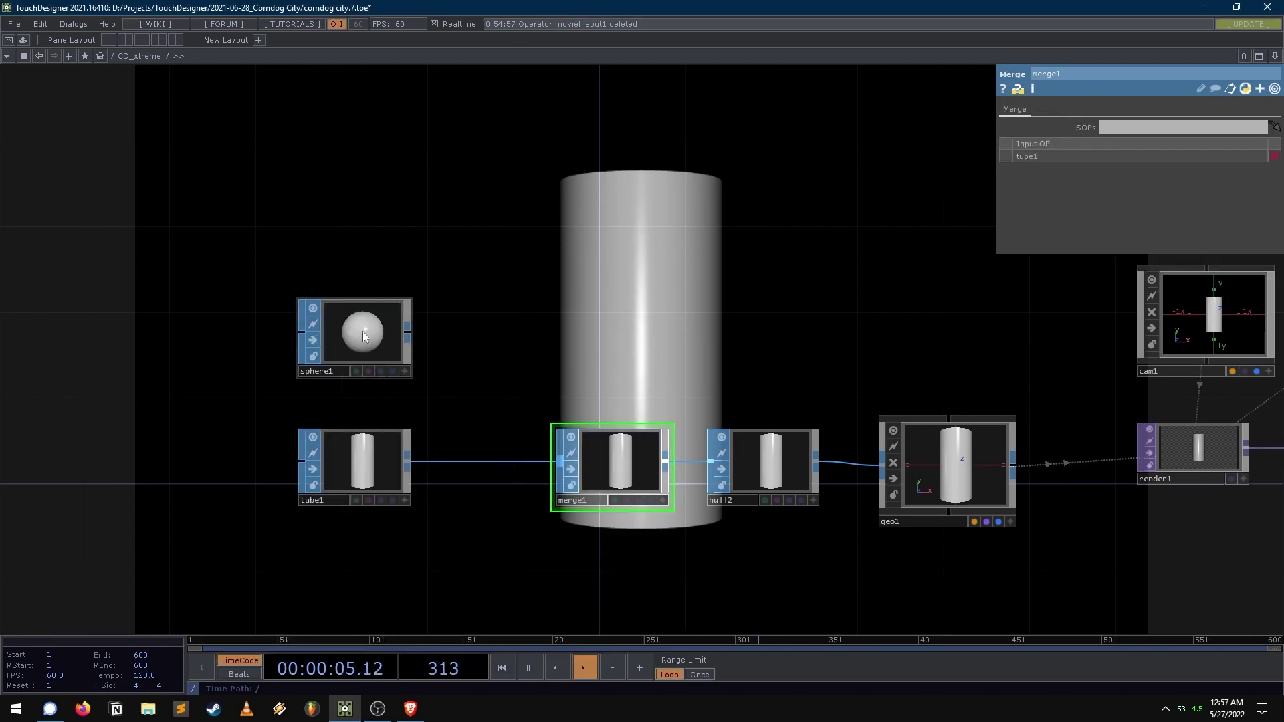
{"action": "left_click_drag", "start_coordinate": [407, 329], "coordinate": [555, 479]}
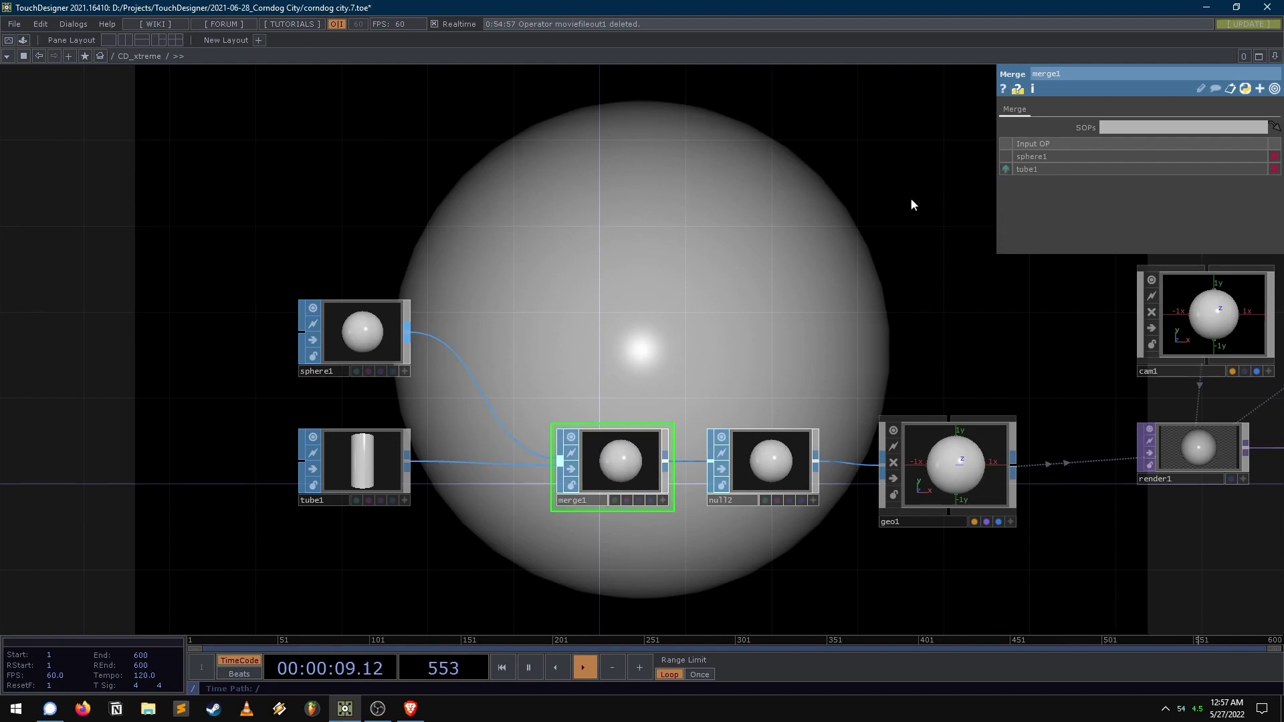
- Bind all three radius values of sphere1 to the radius of tube1
{"action": "left_click", "coordinate": [369, 476]}
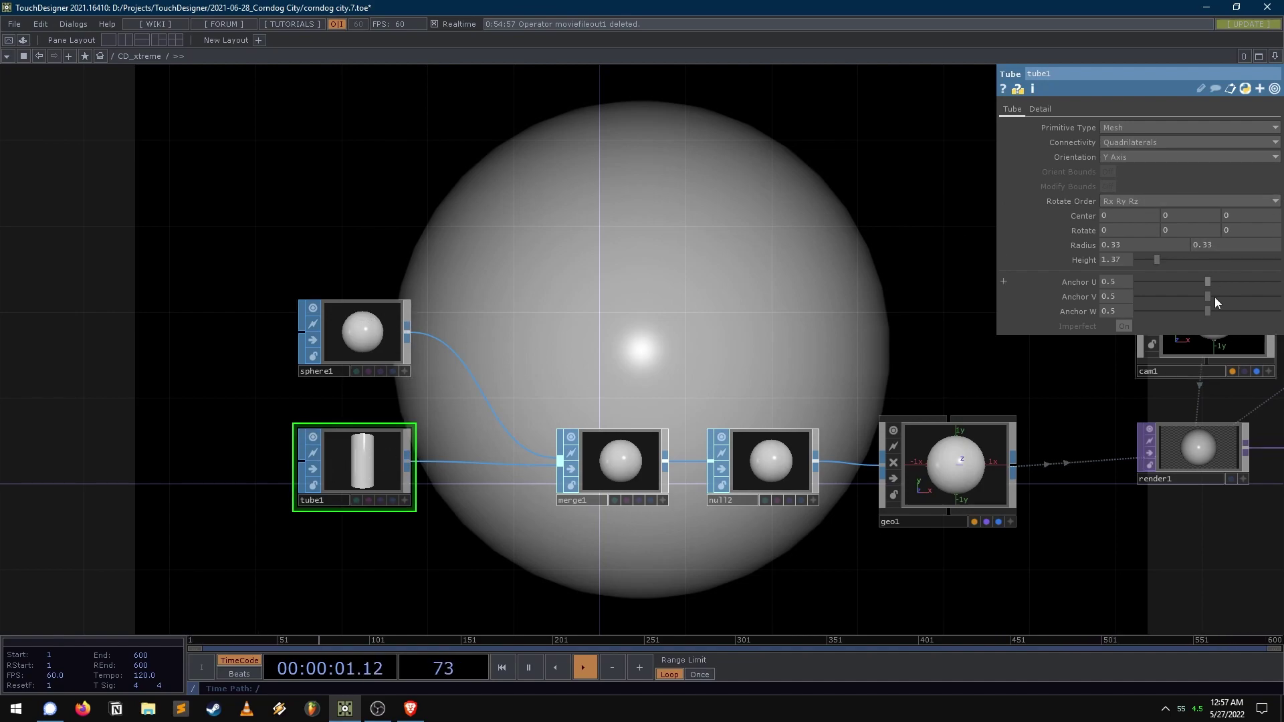
{"action": "left_click", "coordinate": [361, 335]}
{"action": "left_click", "coordinate": [375, 481]}
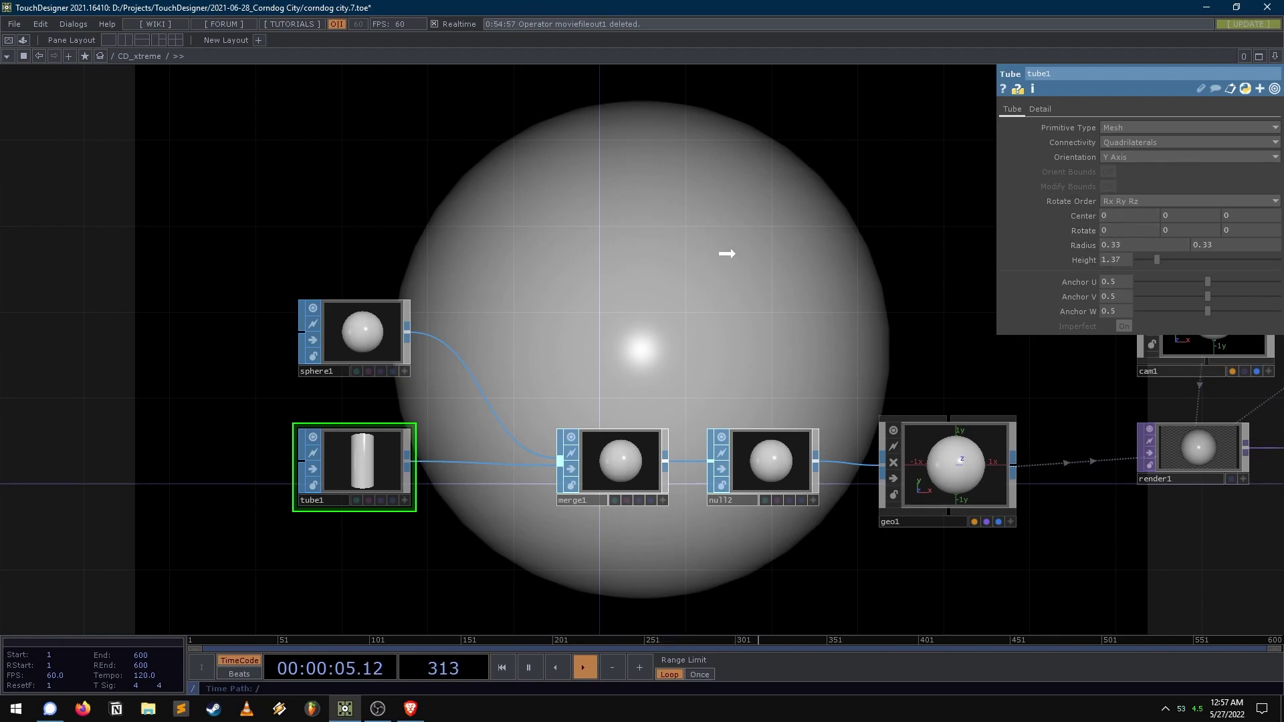
{"action": "left_click", "coordinate": [376, 328]}
{"action": "left_click_drag", "start_coordinate": [376, 328], "coordinate": [1084, 200]}
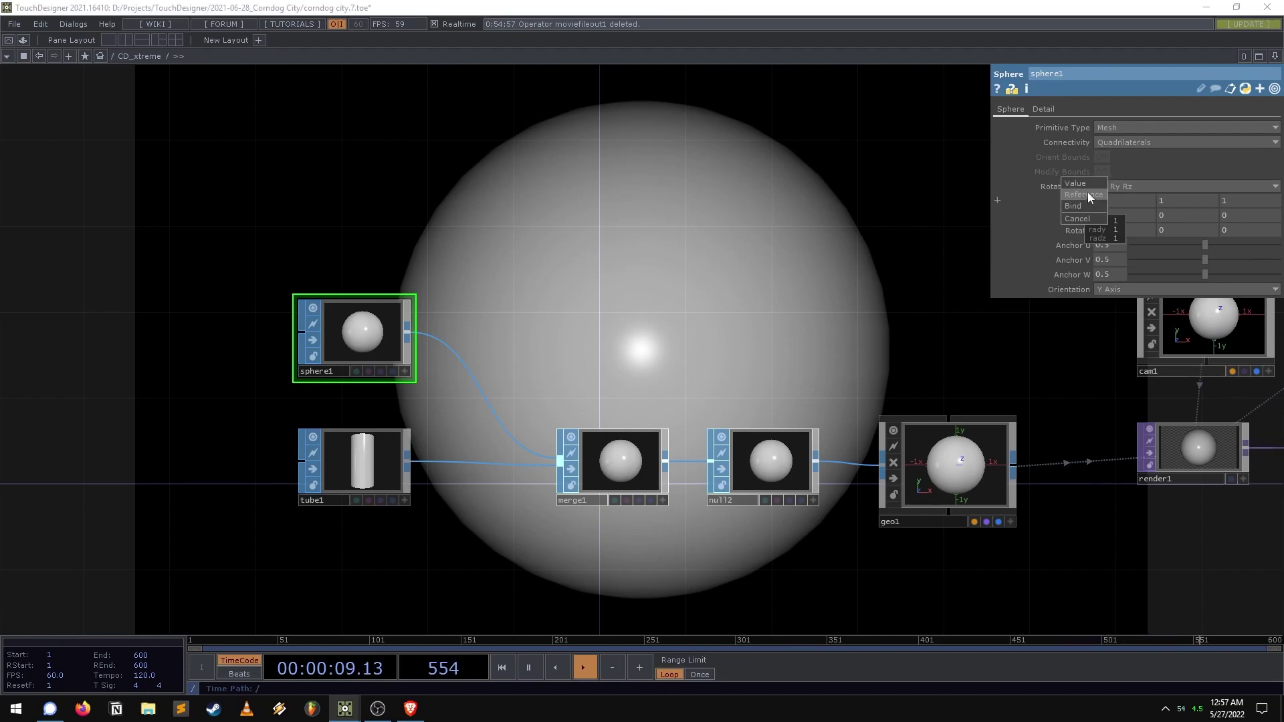
{"action": "left_click", "coordinate": [1088, 206]}
{"action": "left_click_drag", "start_coordinate": [764, 358], "coordinate": [762, 410]}
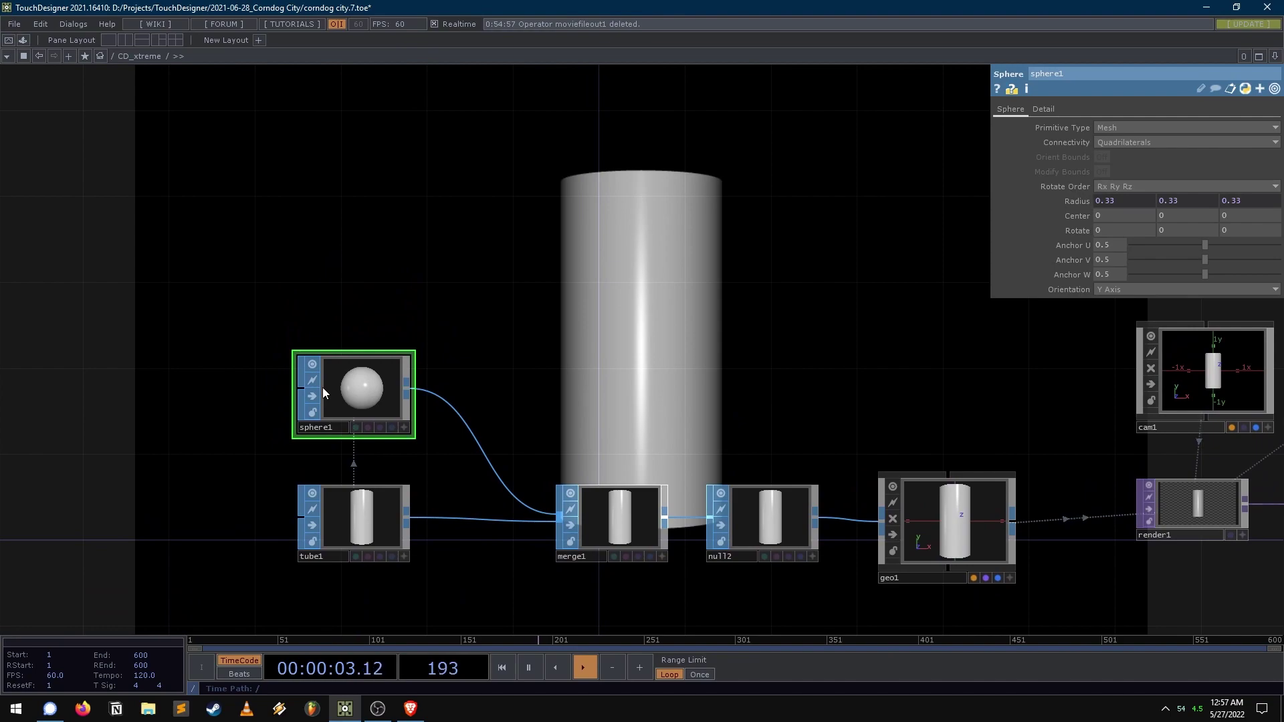
- Try offsetting tube1's Y center to 0.4, and instead raise sphere1's Y center to 0.7 to cap the tube
{"action": "left_click", "coordinate": [391, 520]}
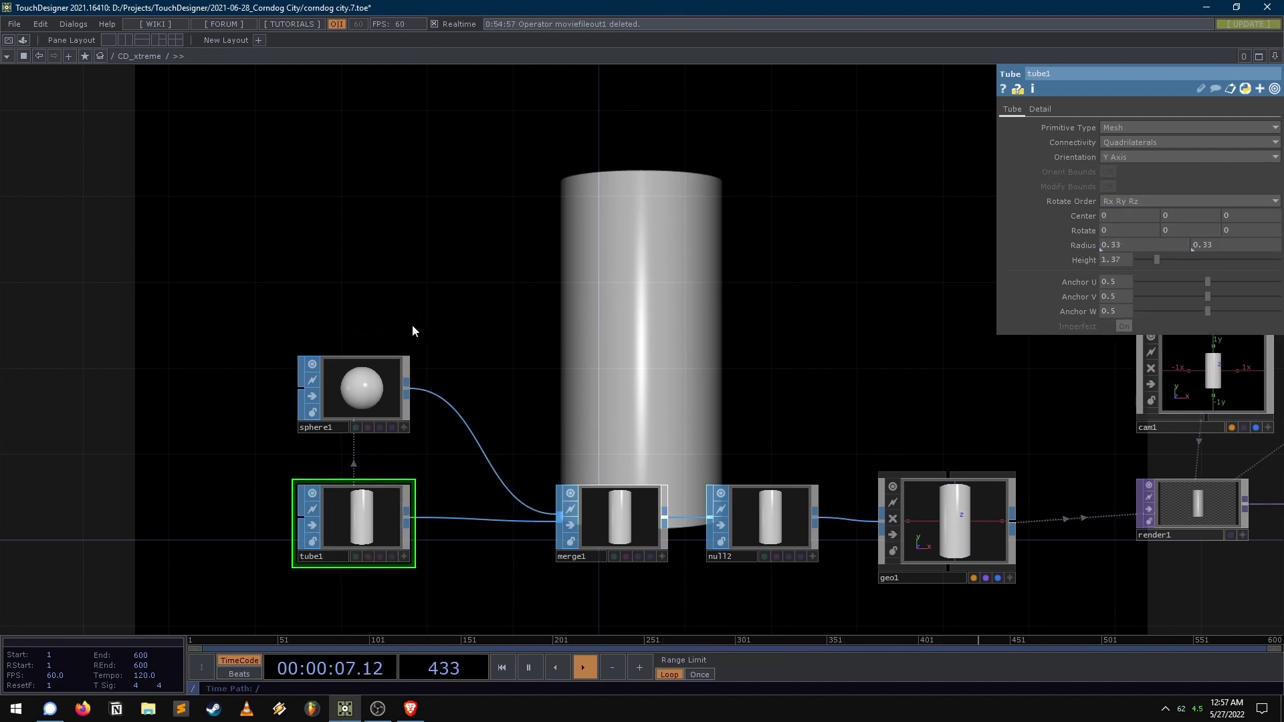
{"action": "left_click", "coordinate": [365, 392]}
{"action": "left_click", "coordinate": [392, 511]}
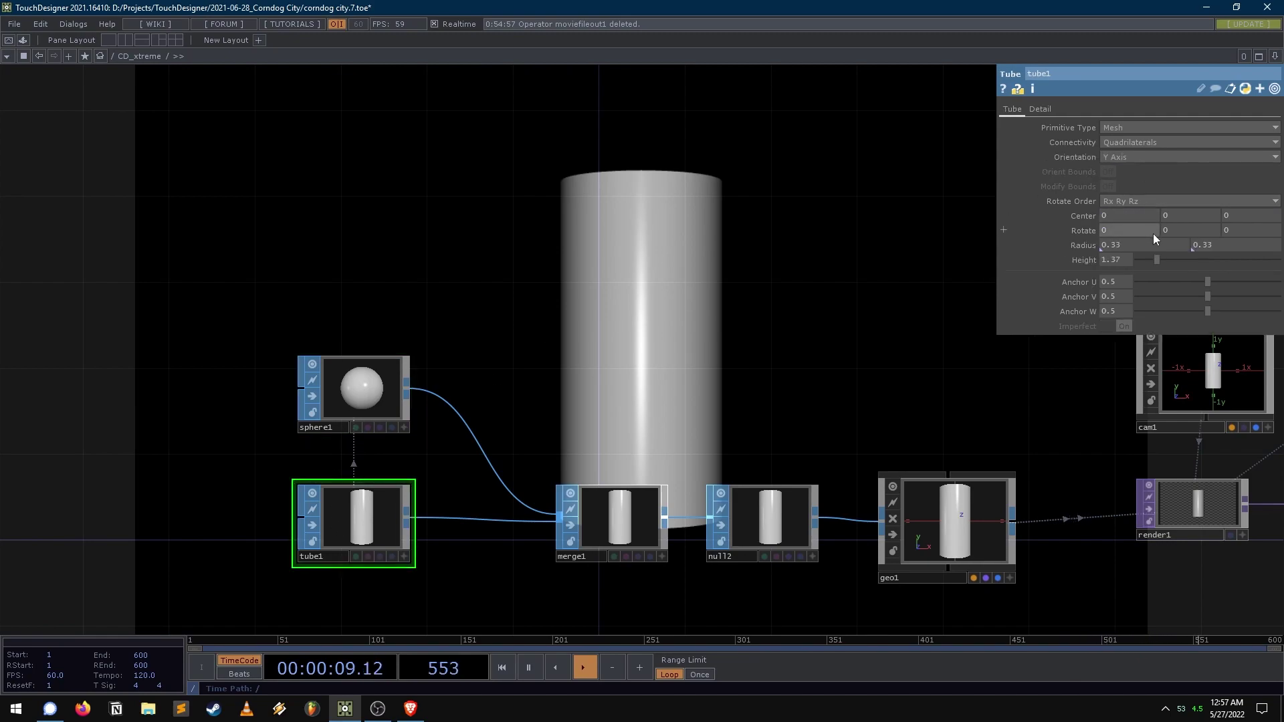
{"action": "mouse_move", "coordinate": [1178, 215]}
{"action": "middle_mouse_down"}
{"action": "mouse_move", "coordinate": [1204, 200]}
{"action": "mouse_move", "coordinate": [1172, 212]}
{"action": "middle_mouse_up"}
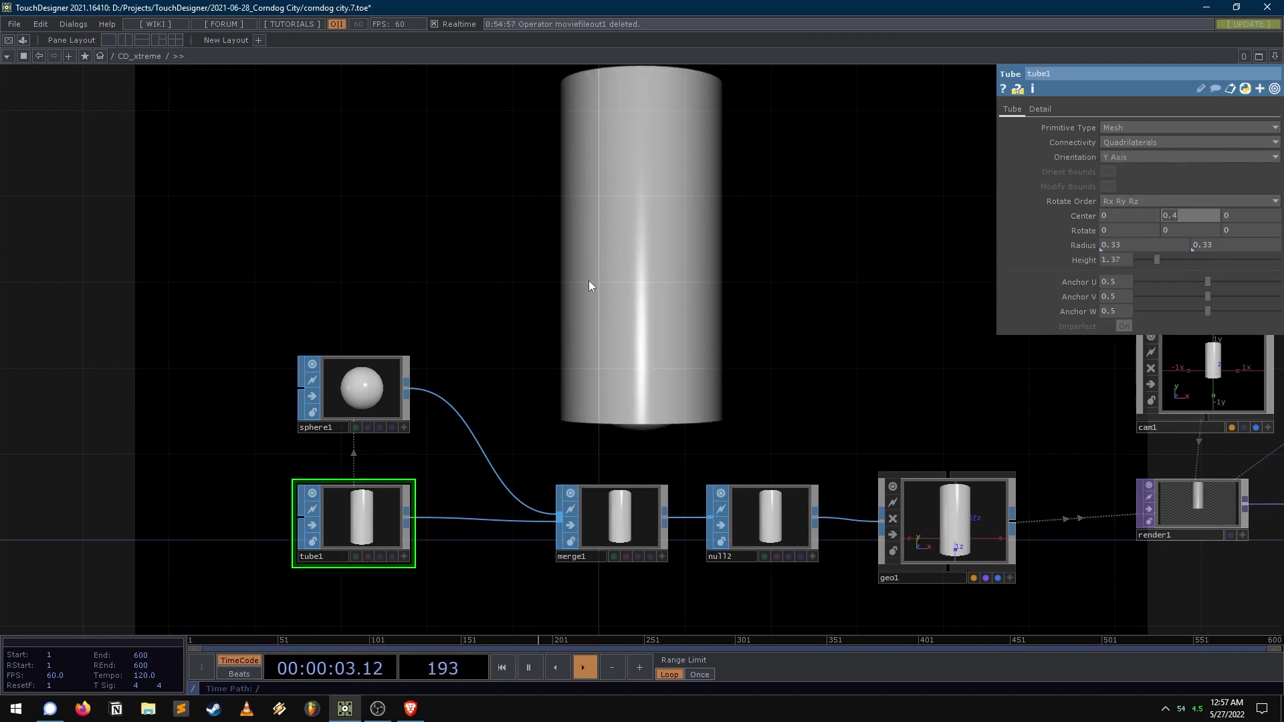
{"action": "left_click", "coordinate": [361, 391]}
{"action": "middle_click_drag", "start_coordinate": [1163, 221], "coordinate": [1173, 195]}
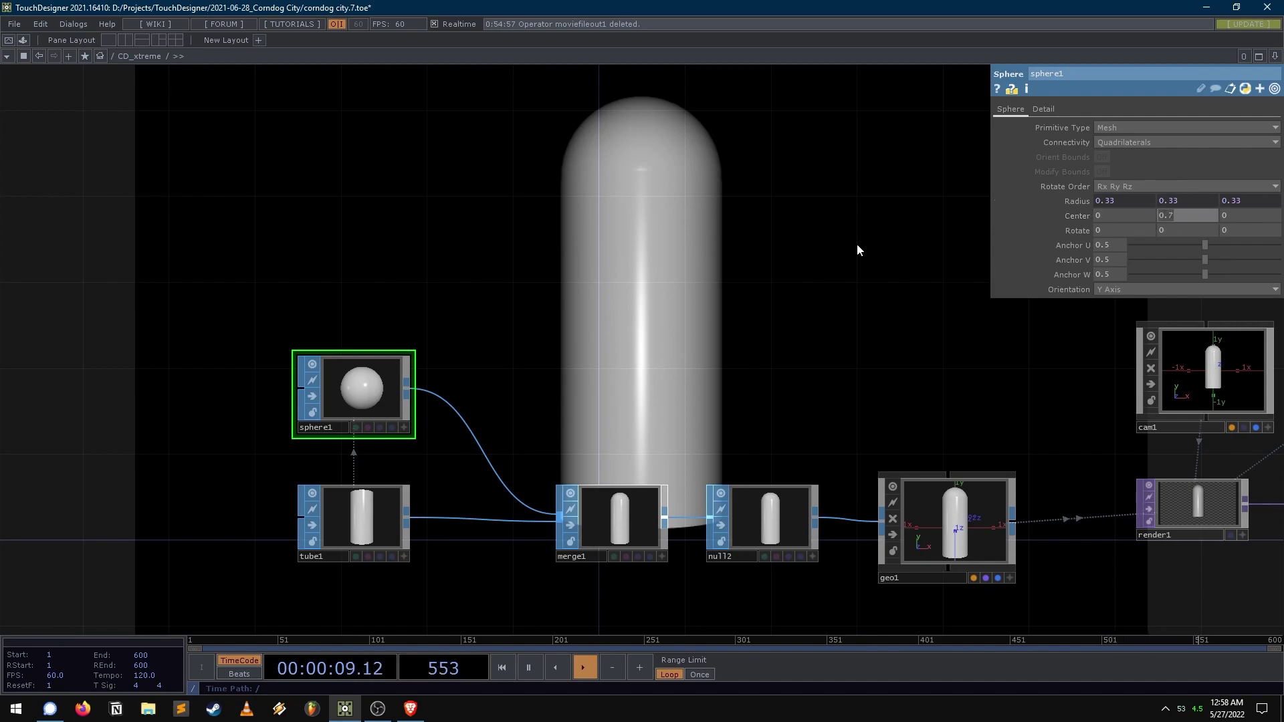
- Reference tube1's height in sphere1's Y center and halve it with the expression op('tube1').par.height/2
{"action": "left_click", "coordinate": [353, 502]}
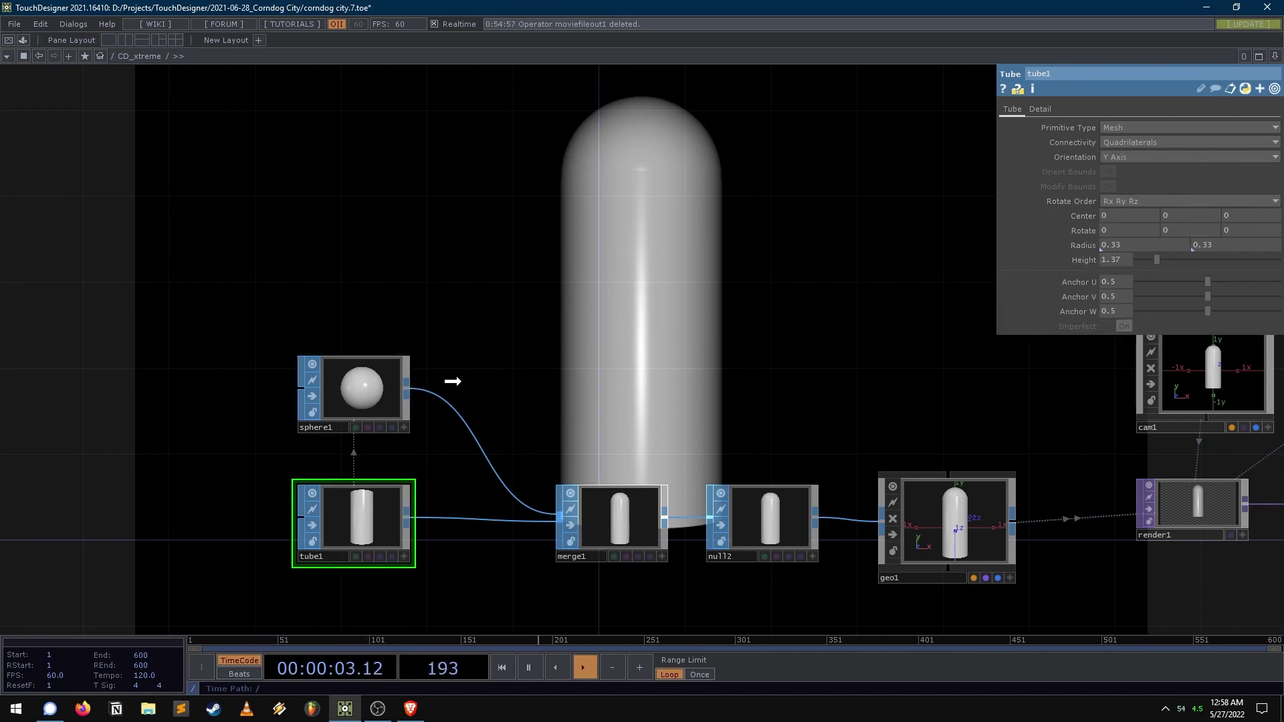
{"action": "left_click", "coordinate": [365, 384]}
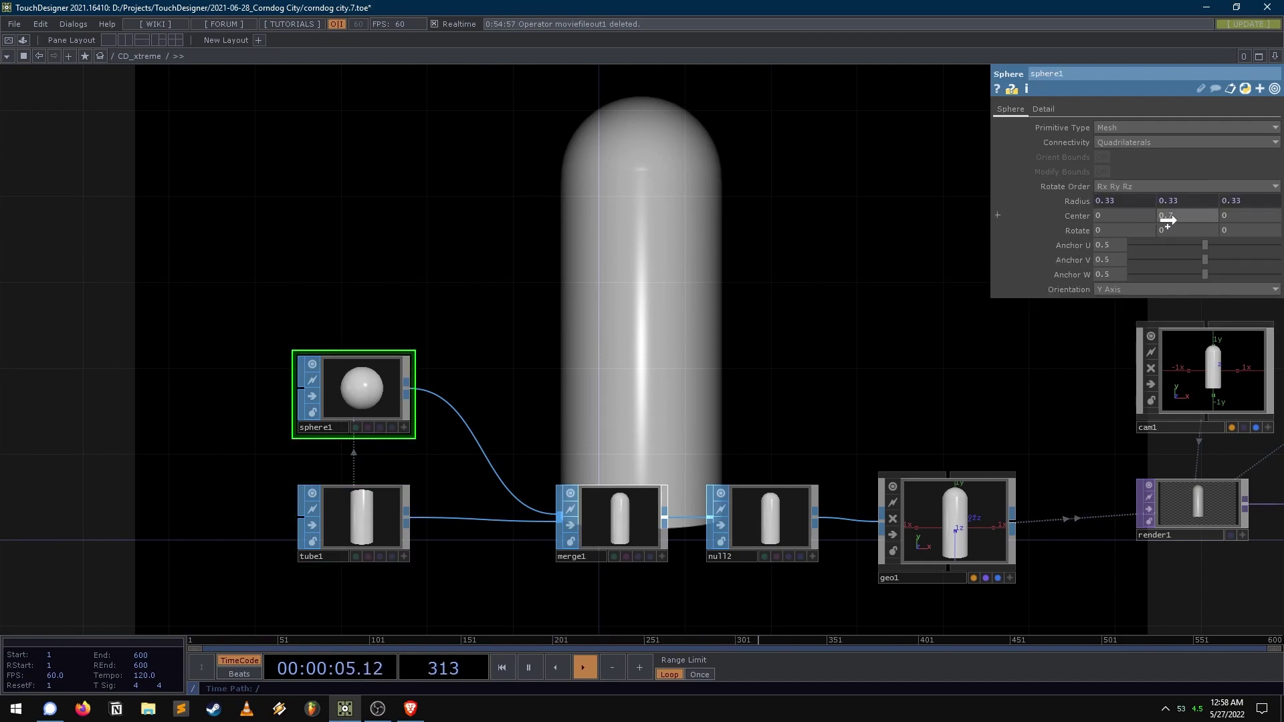
{"action": "left_click_drag", "start_coordinate": [1187, 216], "coordinate": [1196, 216]}
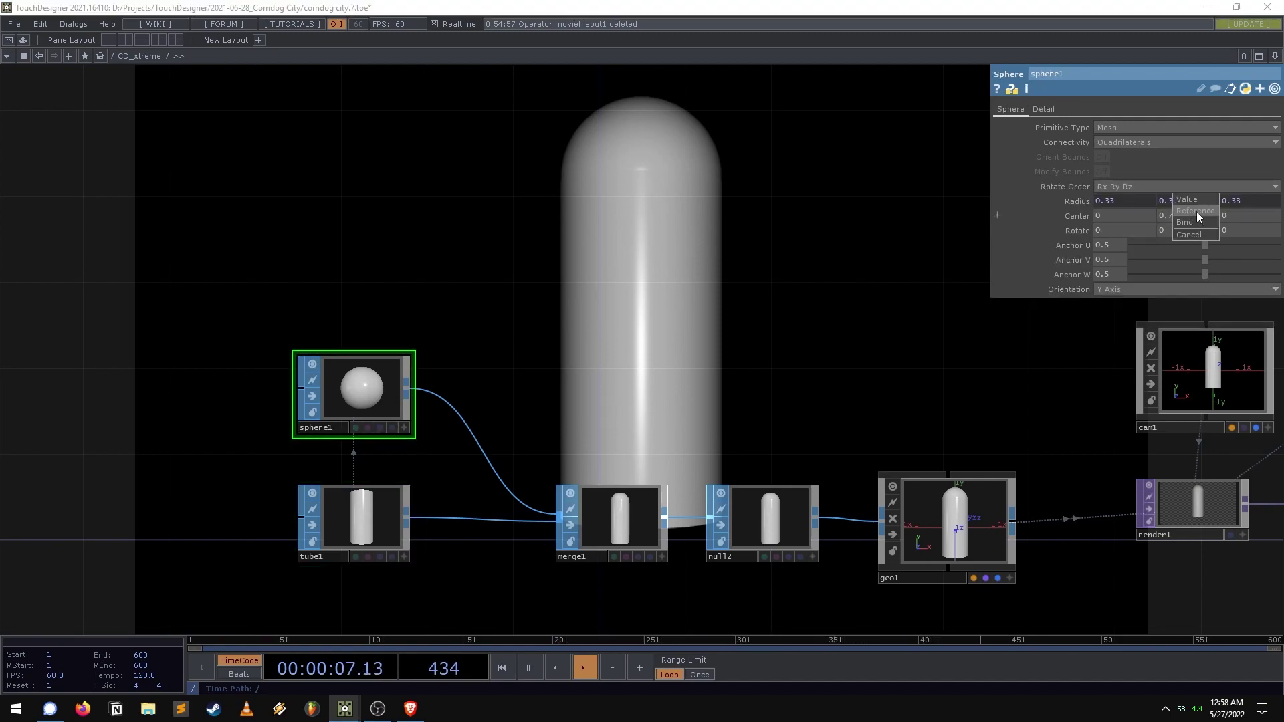
{"action": "left_click", "coordinate": [1196, 210]}
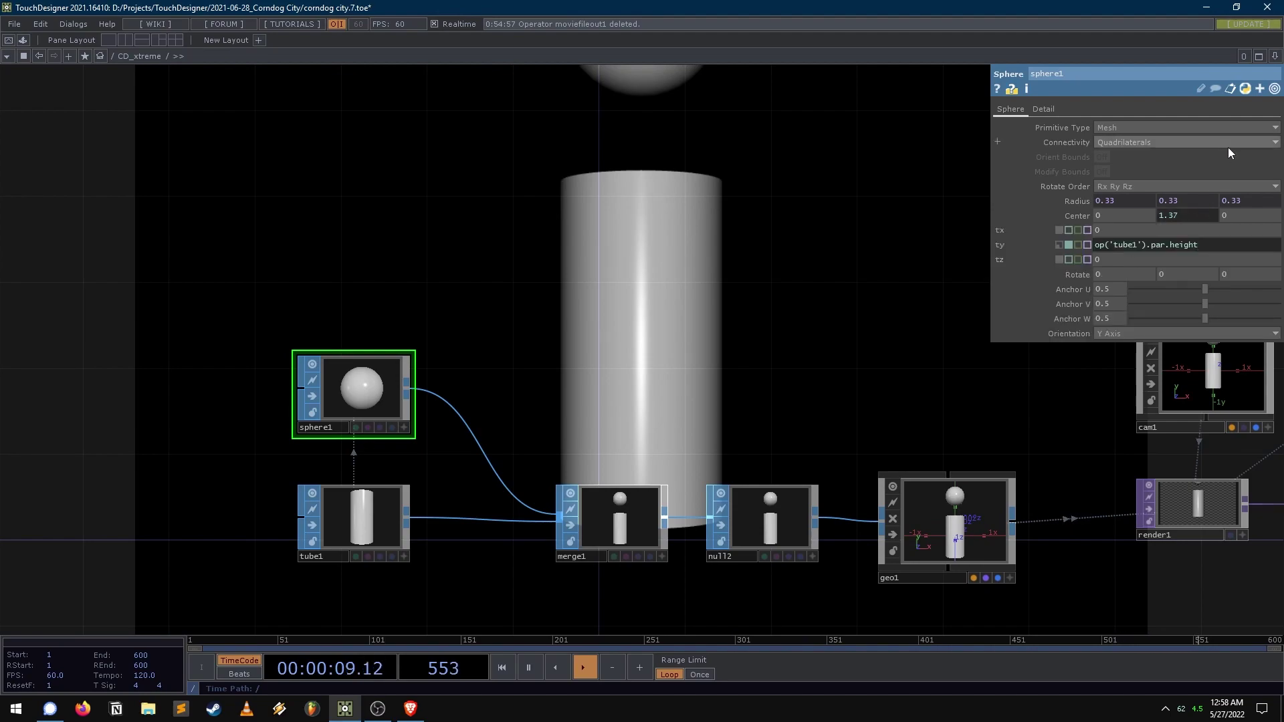
{"action": "type", "text": "/2"}
{"action": "key", "text": "Return"}
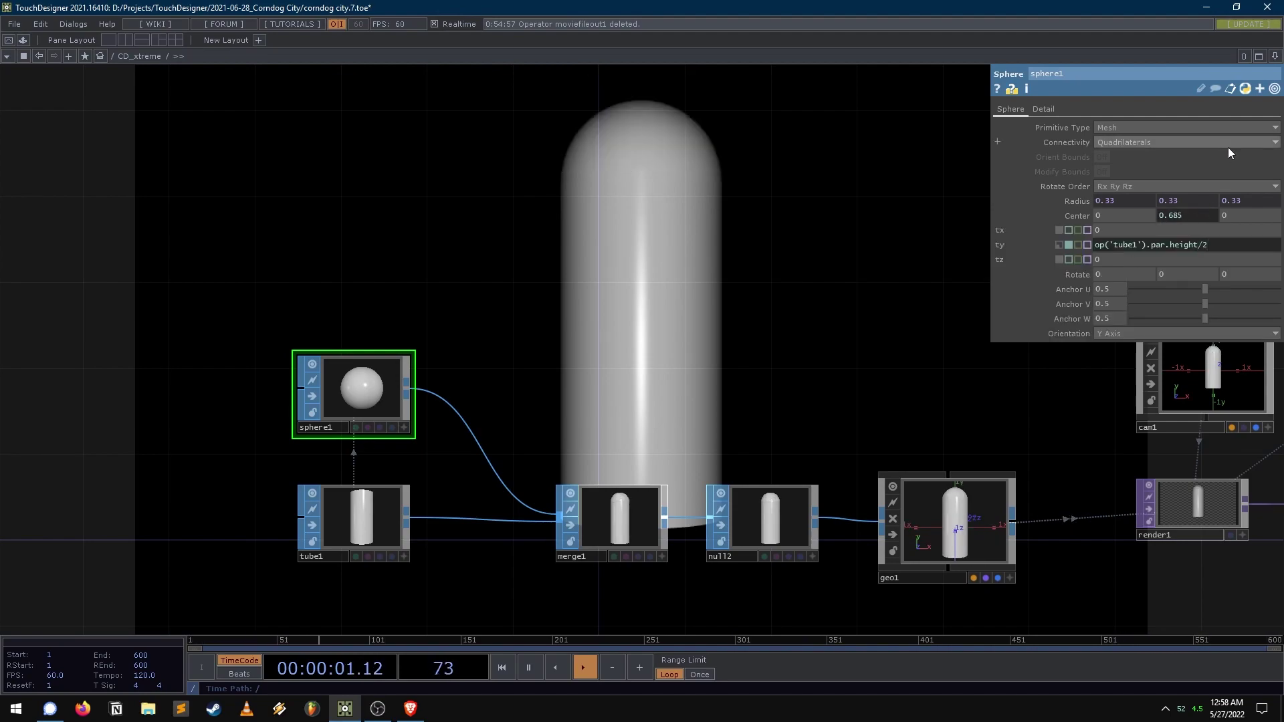
- Duplicate sphere1 as sphere2, place the copy below tube1, and connect it into merge1
{"action": "left_click_drag", "start_coordinate": [422, 439], "coordinate": [467, 179]}
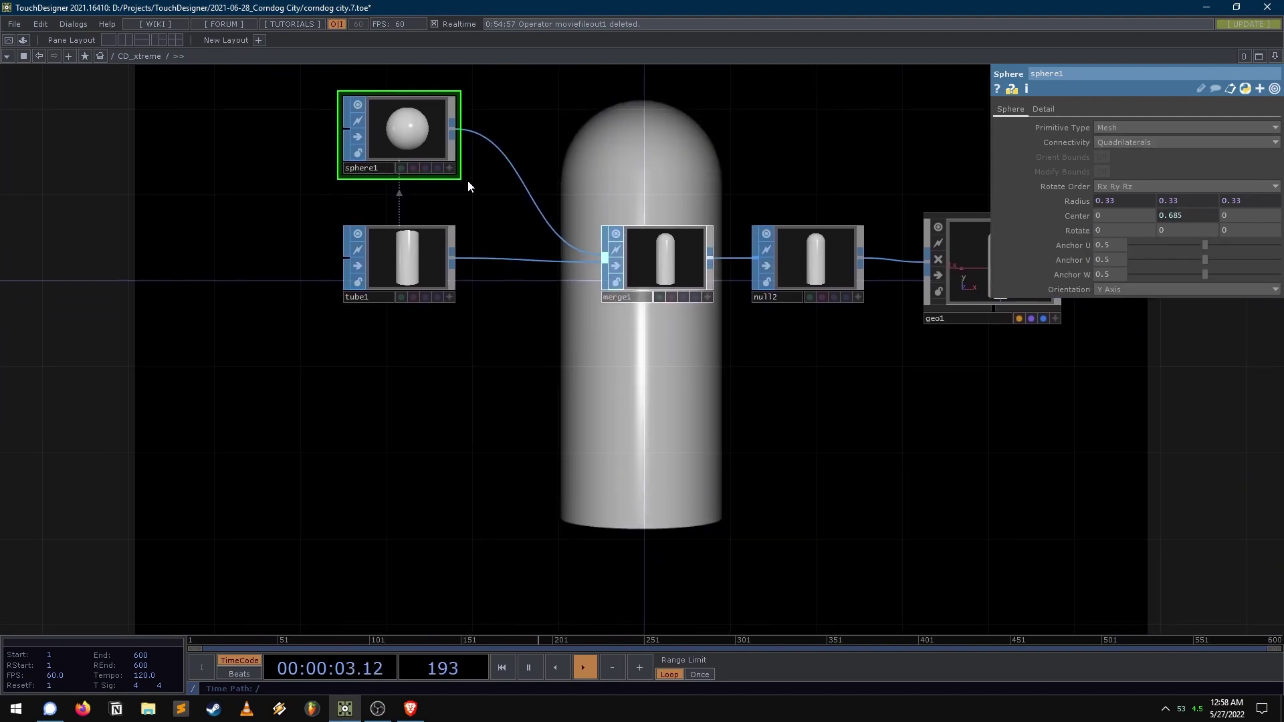
{"action": "key", "text": "ctrl+c"}
{"action": "key", "text": "ctrl+v"}
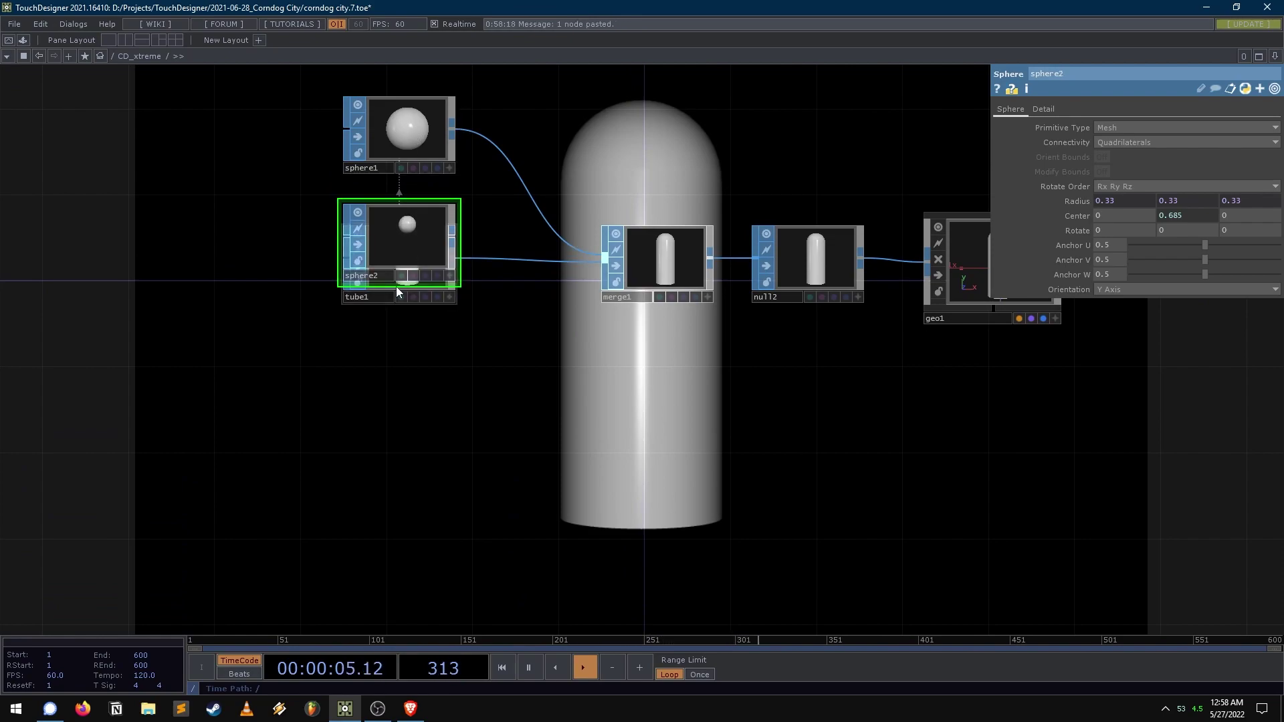
{"action": "left_click", "coordinate": [459, 409]}
{"action": "left_click_drag", "start_coordinate": [459, 409], "coordinate": [592, 285]}
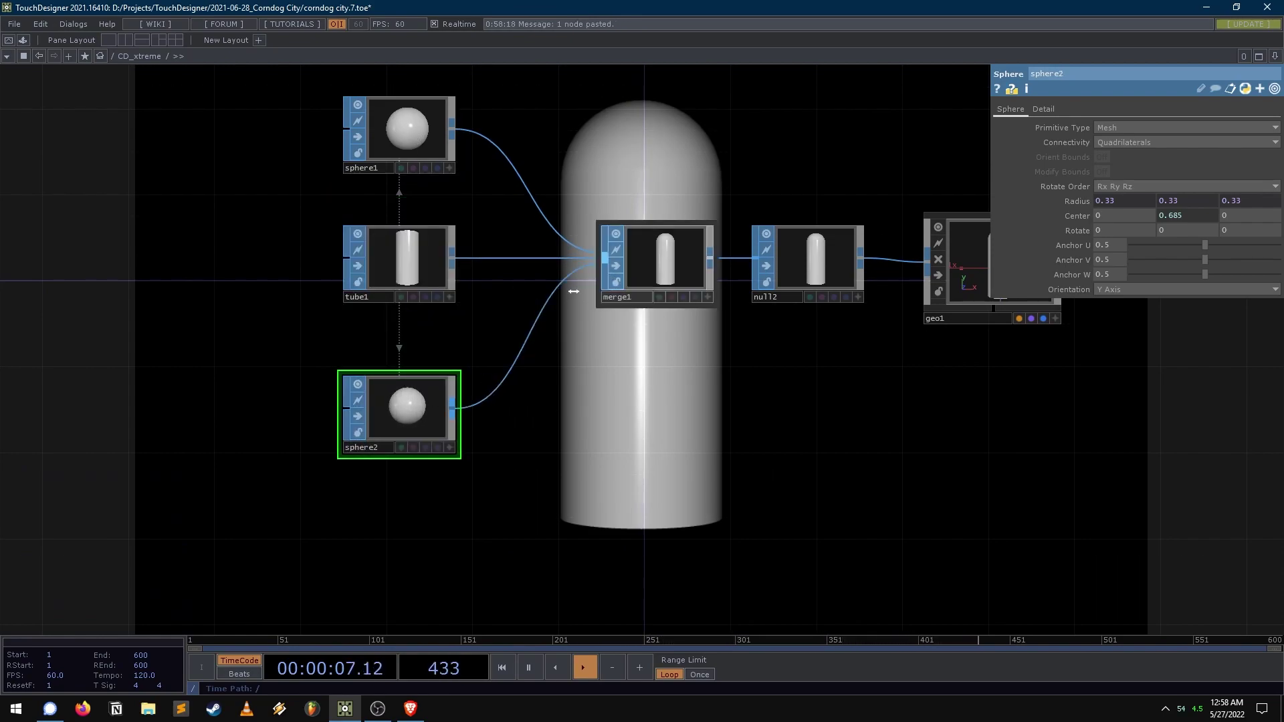
- Mirror sphere2 to the tube's lower end by multiplying its Y center expression op('tube1').par.height/2 by -1
{"action": "left_click", "coordinate": [1193, 215]}
{"action": "type", "text": "*-"}
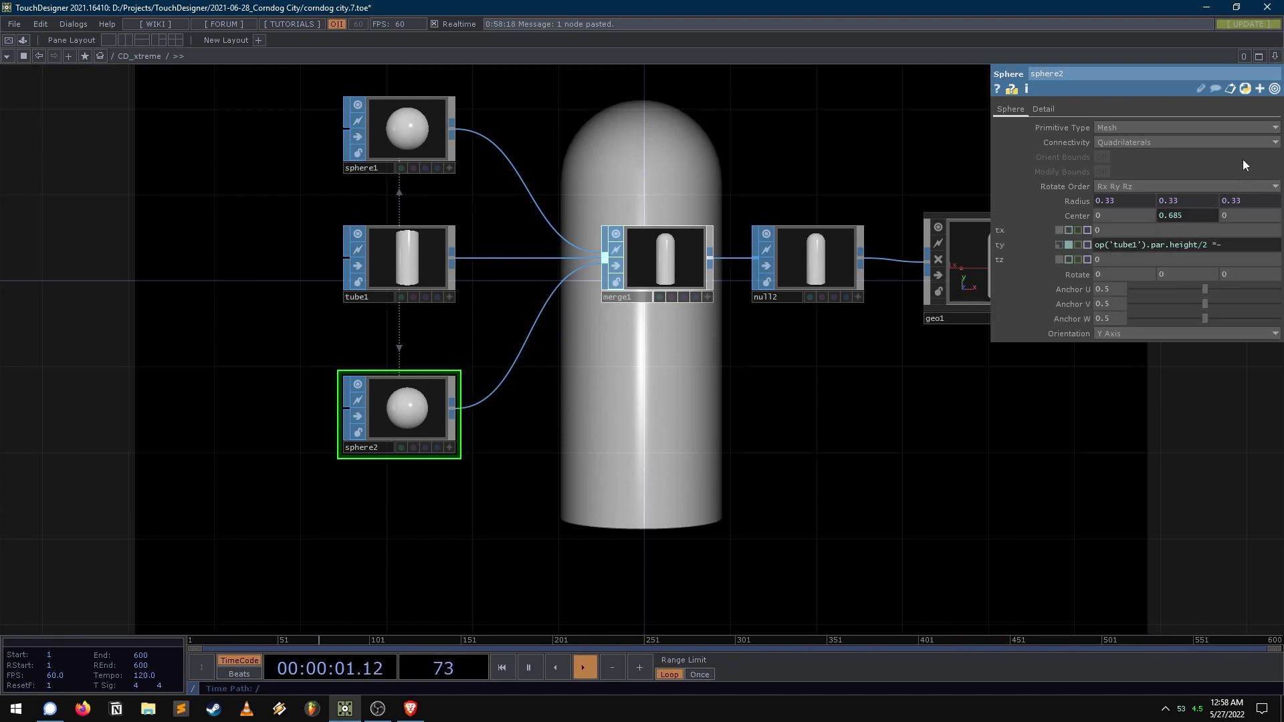
{"action": "type", "text": "1"}
{"action": "key", "text": "Return"}
- Move sphere1, tube1, sphere2 and merge1 together away from null2 to open space in the SOP chain
{"action": "left_click_drag", "start_coordinate": [791, 469], "coordinate": [690, 493]}
{"action": "scroll", "coordinate": [691, 493], "scroll_direction": "down", "scroll_amount": 3}
{"action": "left_click_drag", "start_coordinate": [671, 262], "coordinate": [606, 299]}
{"action": "right_click_drag", "start_coordinate": [356, 305], "coordinate": [573, 554]}
{"action": "left_click_drag", "start_coordinate": [547, 427], "coordinate": [402, 426]}
{"action": "left_click", "coordinate": [503, 377]}
{"action": "scroll", "coordinate": [444, 464], "scroll_direction": "up", "scroll_amount": 2}
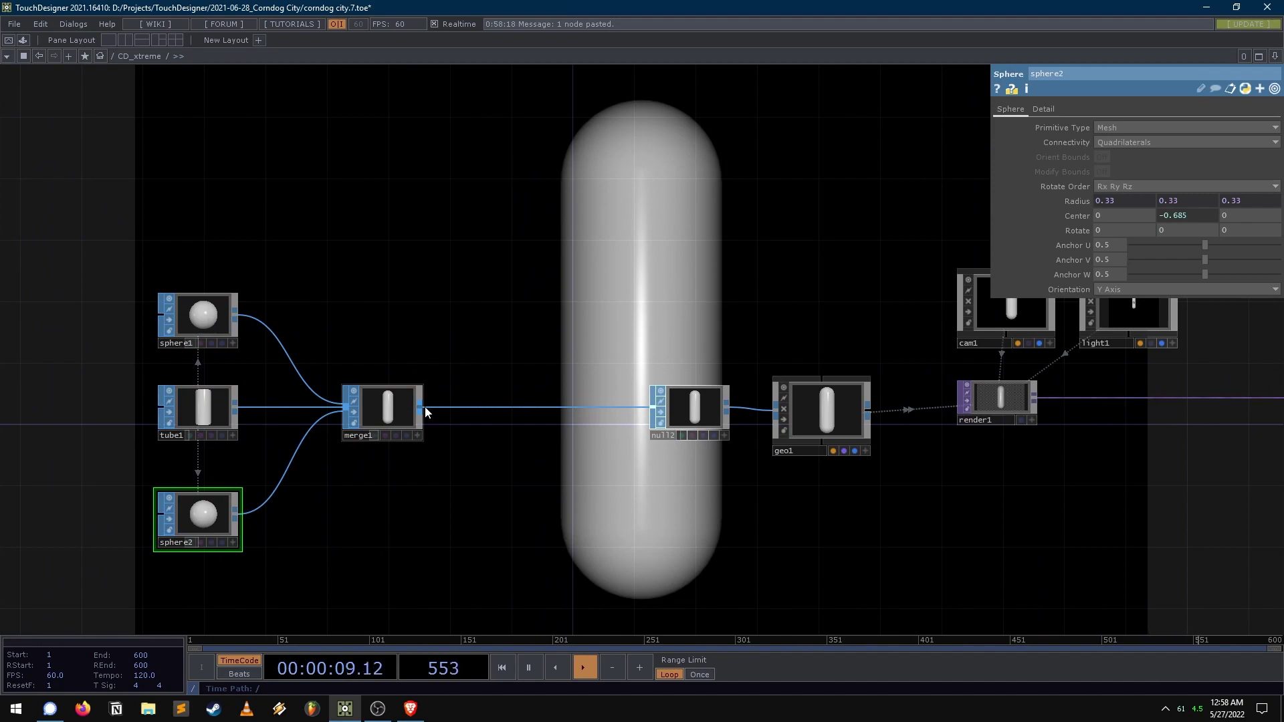
- Insert a Noise SOP between merge1 and null2
{"action": "left_click_drag", "start_coordinate": [524, 320], "coordinate": [488, 381]}
{"action": "mouse_move", "coordinate": [704, 239]}
{"action": "left_mouse_down"}
{"action": "mouse_move", "coordinate": [634, 248]}
{"action": "mouse_move", "coordinate": [685, 233]}
{"action": "left_mouse_up"}
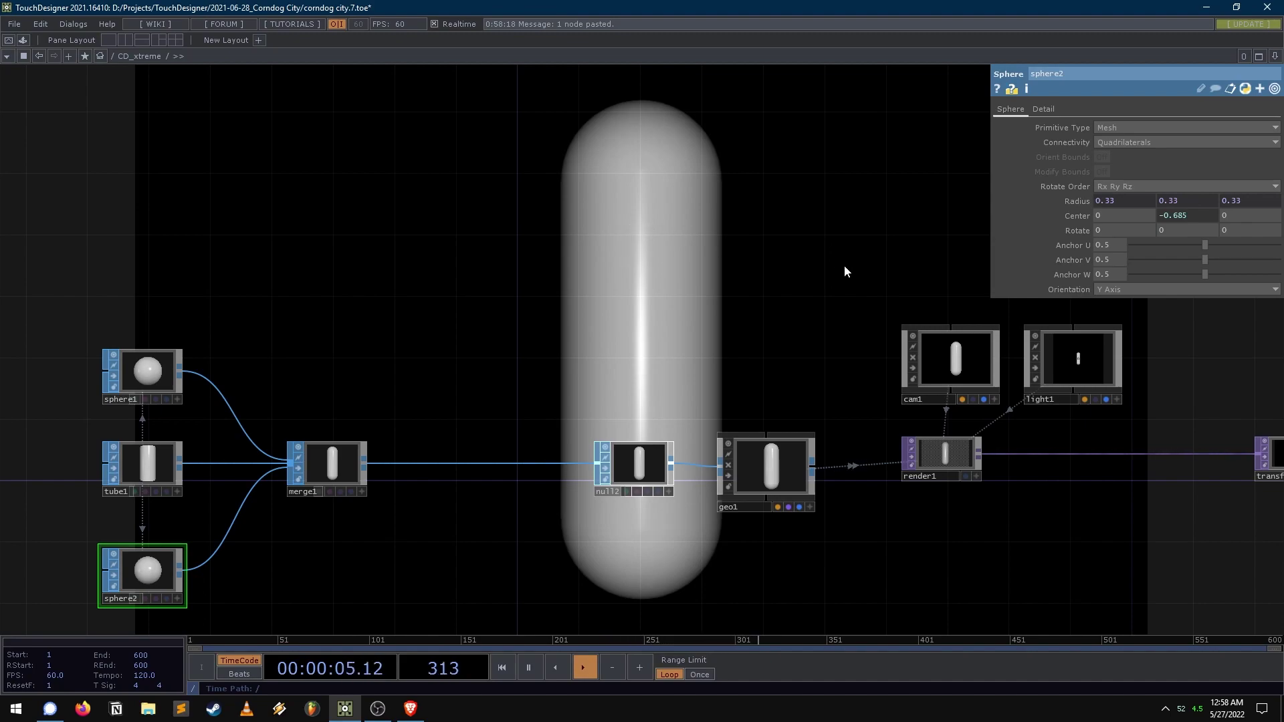
{"action": "left_click_drag", "start_coordinate": [815, 301], "coordinate": [663, 326]}
{"action": "left_click_drag", "start_coordinate": [790, 392], "coordinate": [759, 285]}
{"action": "left_click_drag", "start_coordinate": [243, 456], "coordinate": [416, 384]}
{"action": "scroll", "coordinate": [416, 382], "scroll_direction": "up", "scroll_amount": 3}
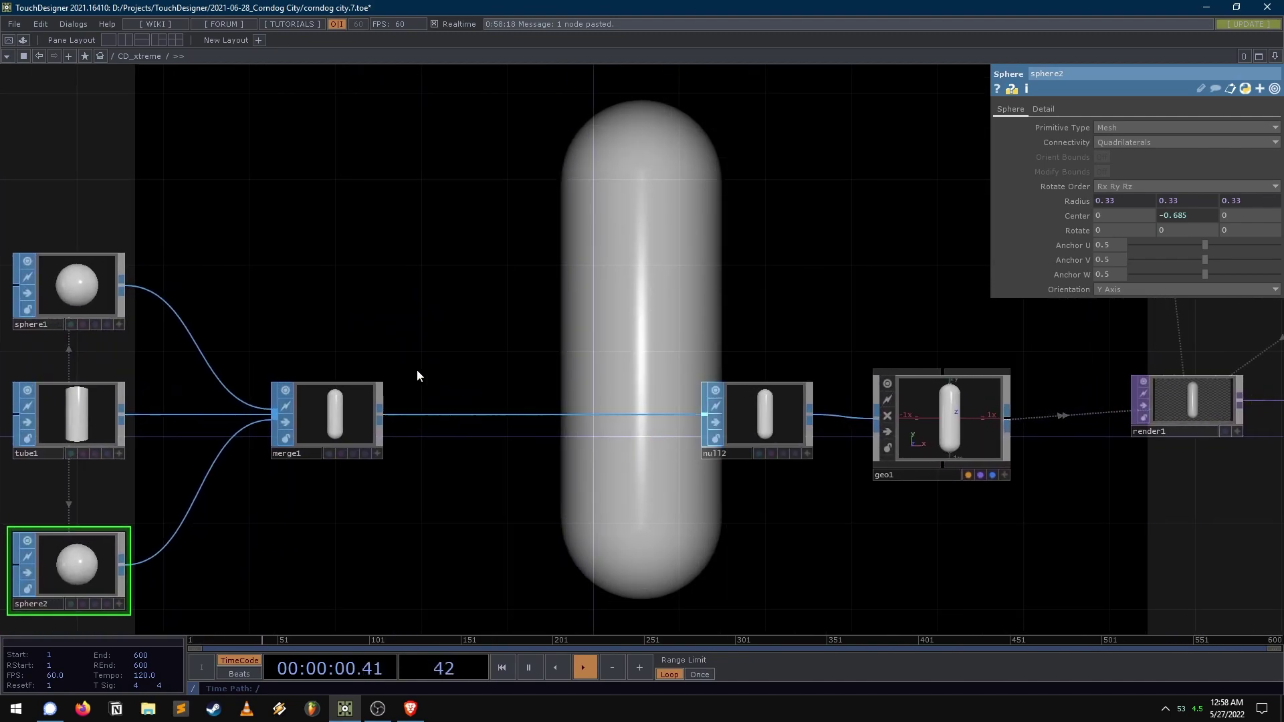
{"action": "right_click", "coordinate": [388, 415]}
{"action": "type", "text": "noise"}
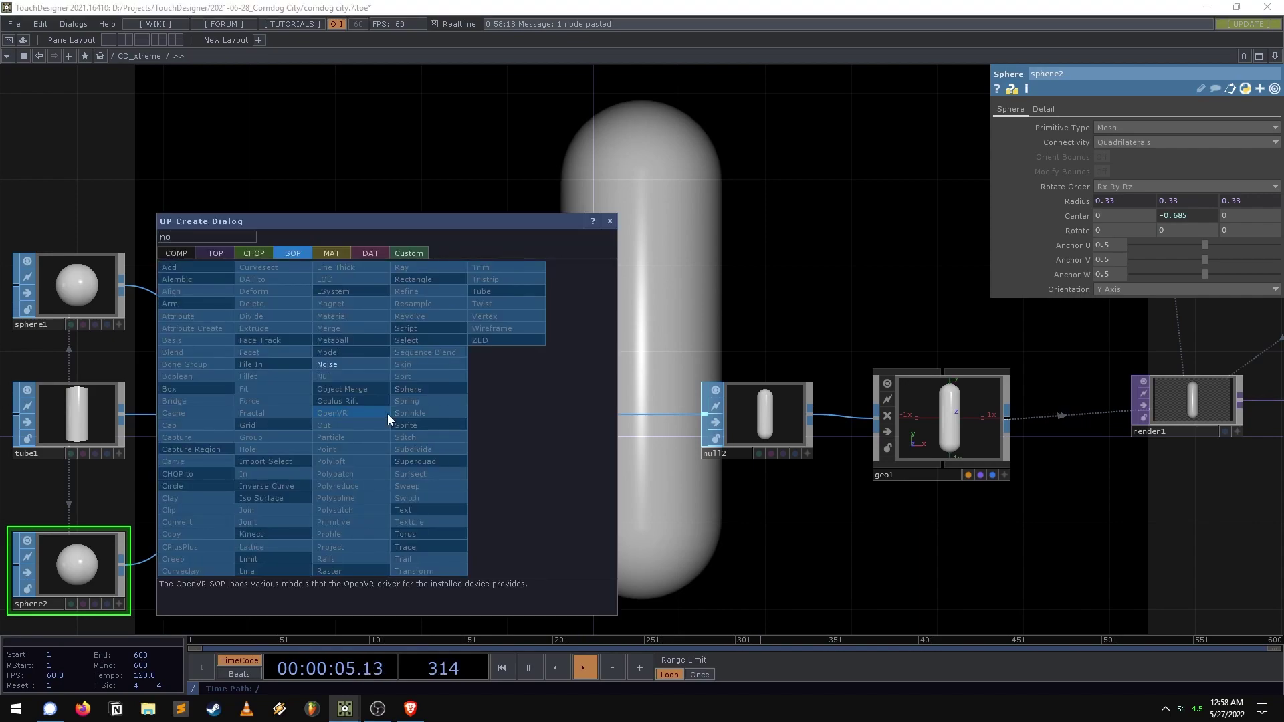
{"action": "left_click", "coordinate": [327, 367]}
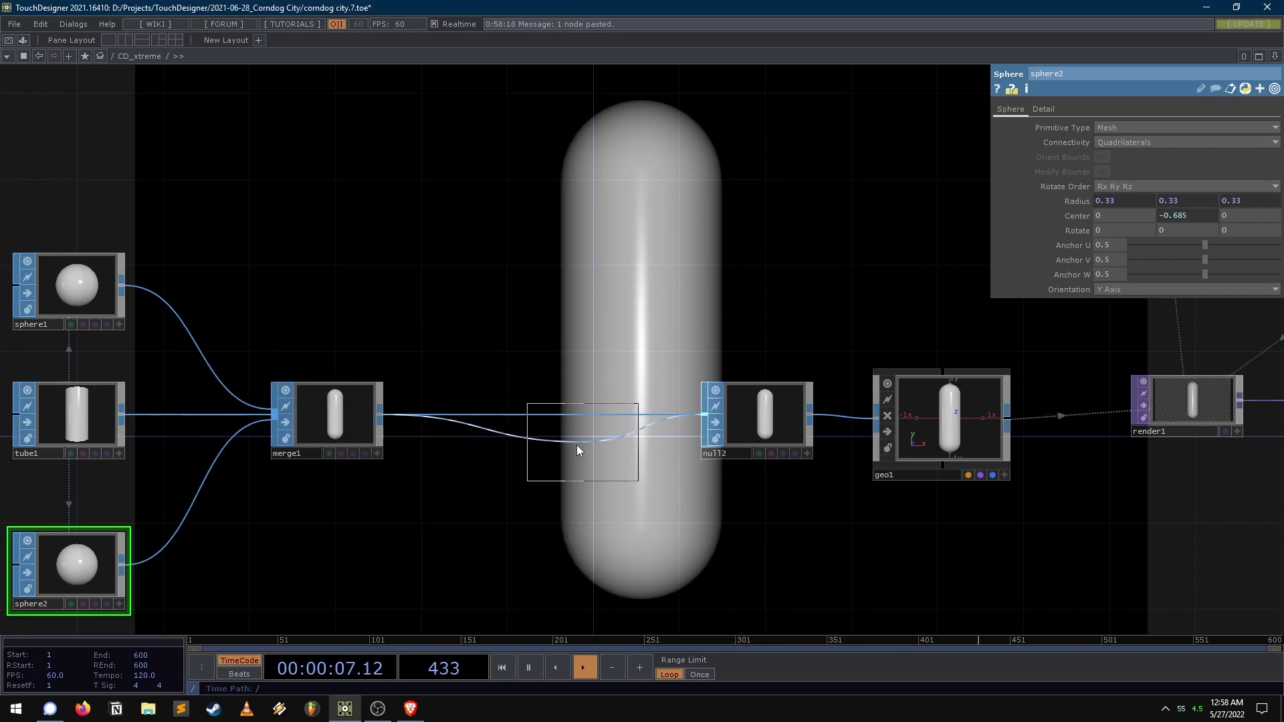
{"action": "left_click", "coordinate": [535, 419]}
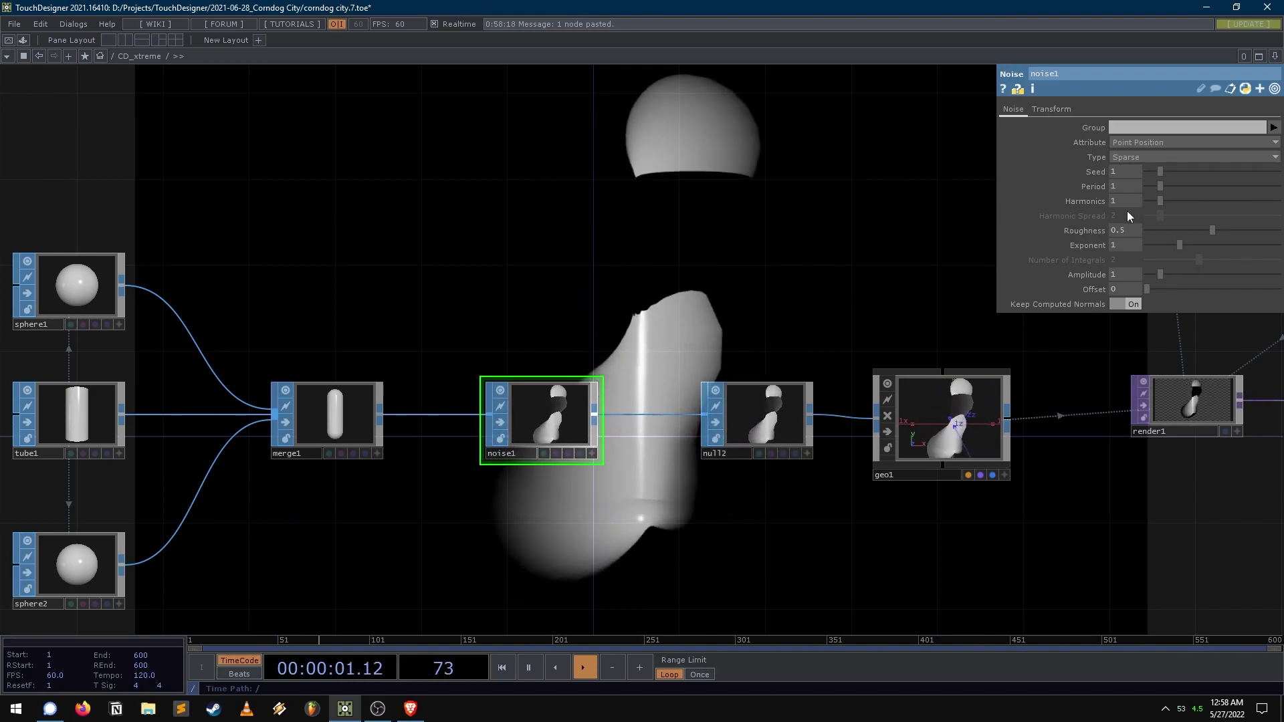
- Disable the absTime.seconds expression on noise1's Z translation and set its Amplitude to 0
{"action": "left_click", "coordinate": [1051, 109]}
{"action": "left_click", "coordinate": [1250, 156]}
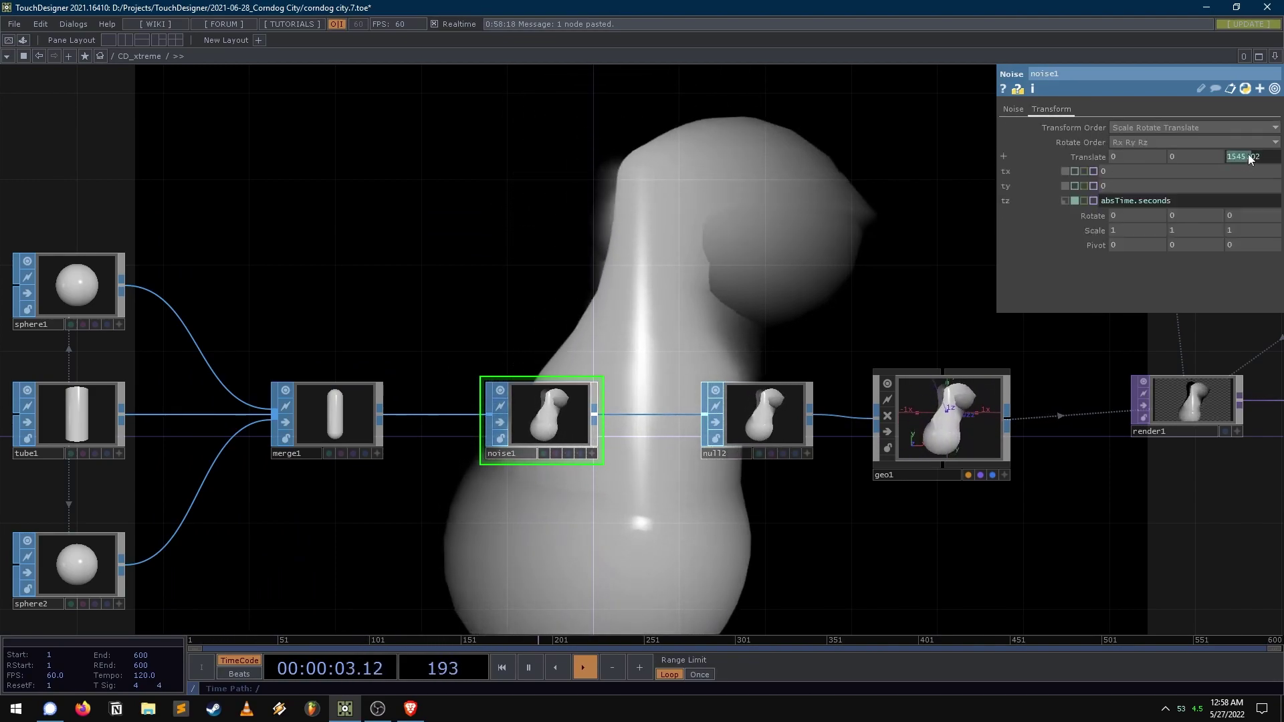
{"action": "left_click", "coordinate": [1066, 202]}
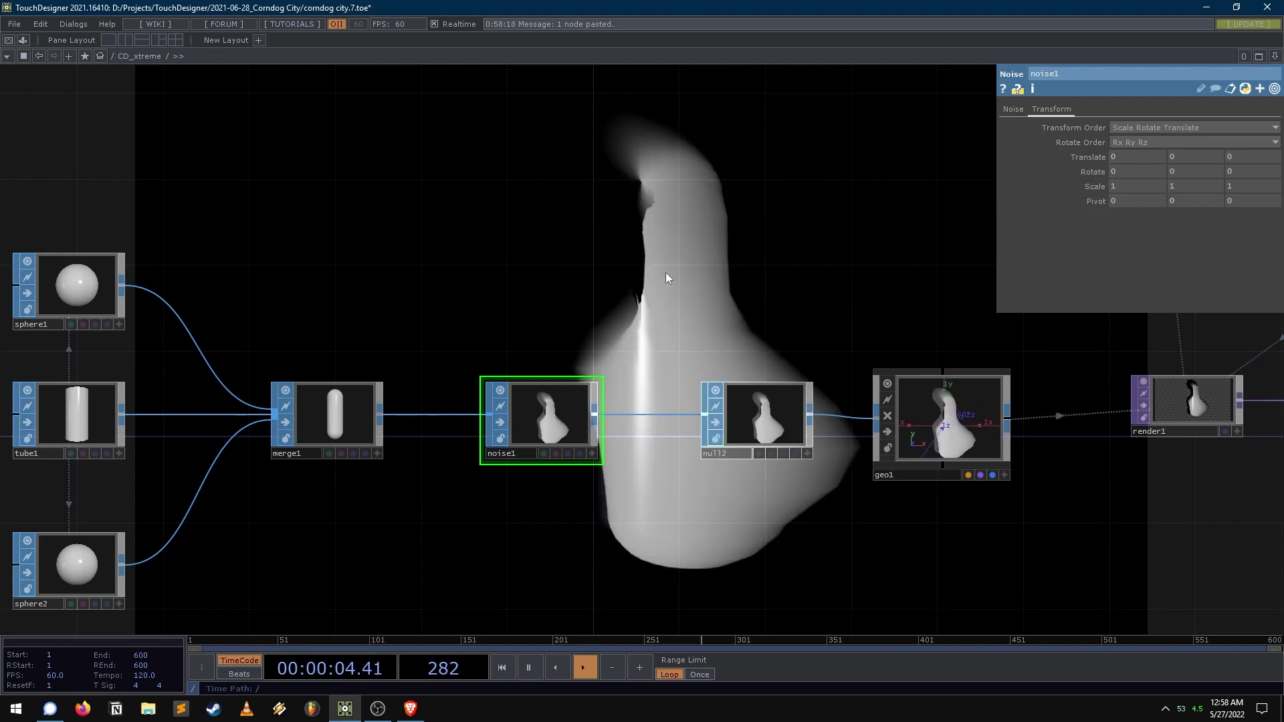
{"action": "left_click", "coordinate": [1016, 110]}
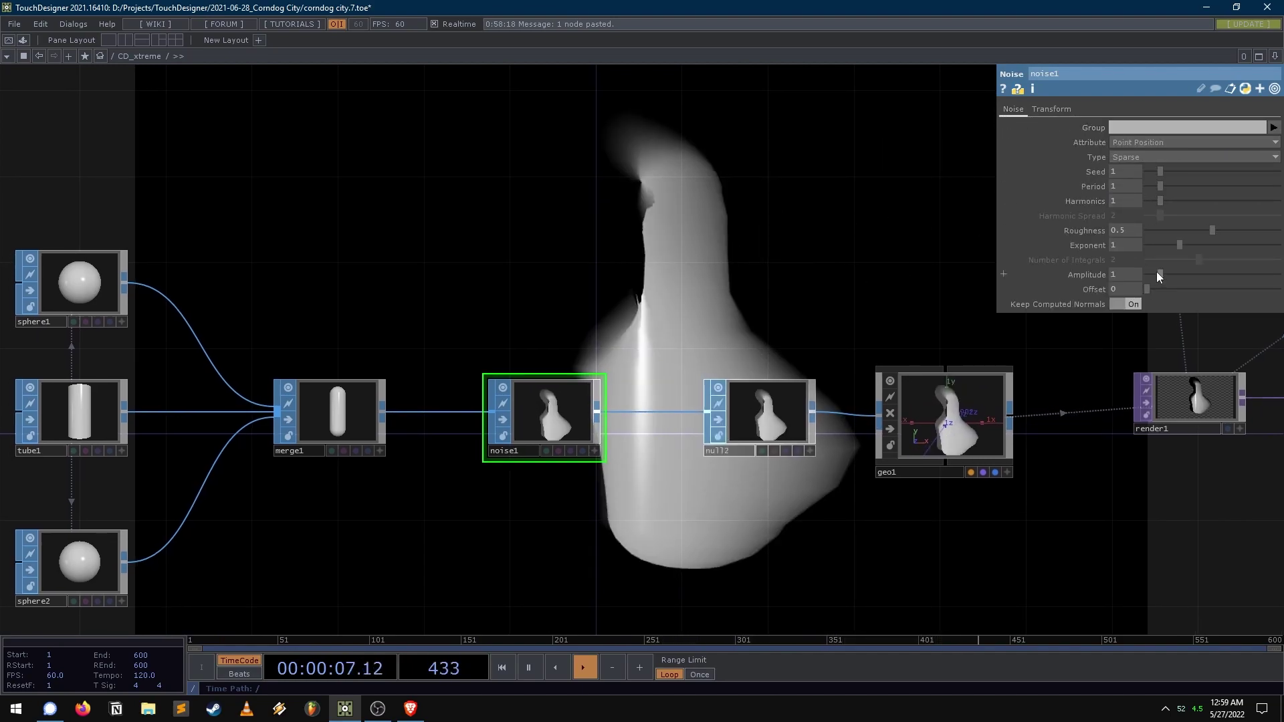
{"action": "left_click_drag", "start_coordinate": [1157, 272], "coordinate": [999, 268]}
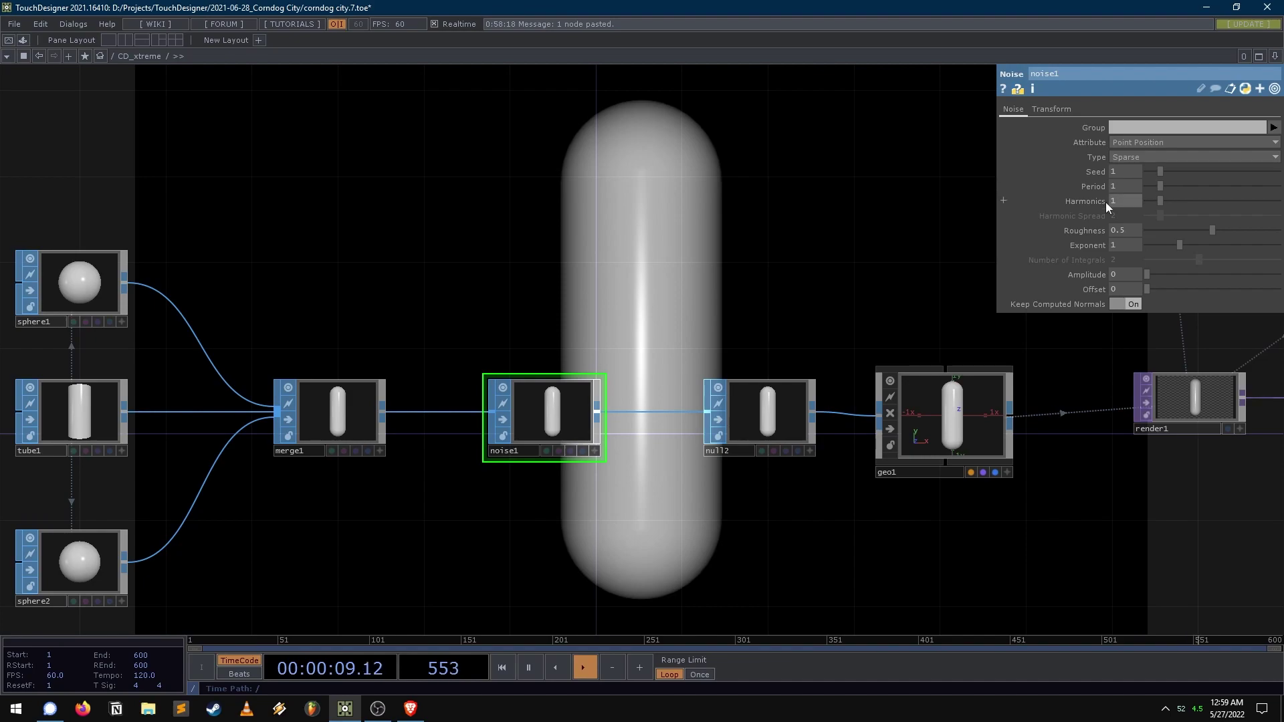
- Move noise1 closer to merge1 to leave more room before null2
{"action": "left_click_drag", "start_coordinate": [622, 282], "coordinate": [533, 346]}
{"action": "left_click_drag", "start_coordinate": [459, 467], "coordinate": [419, 471]}
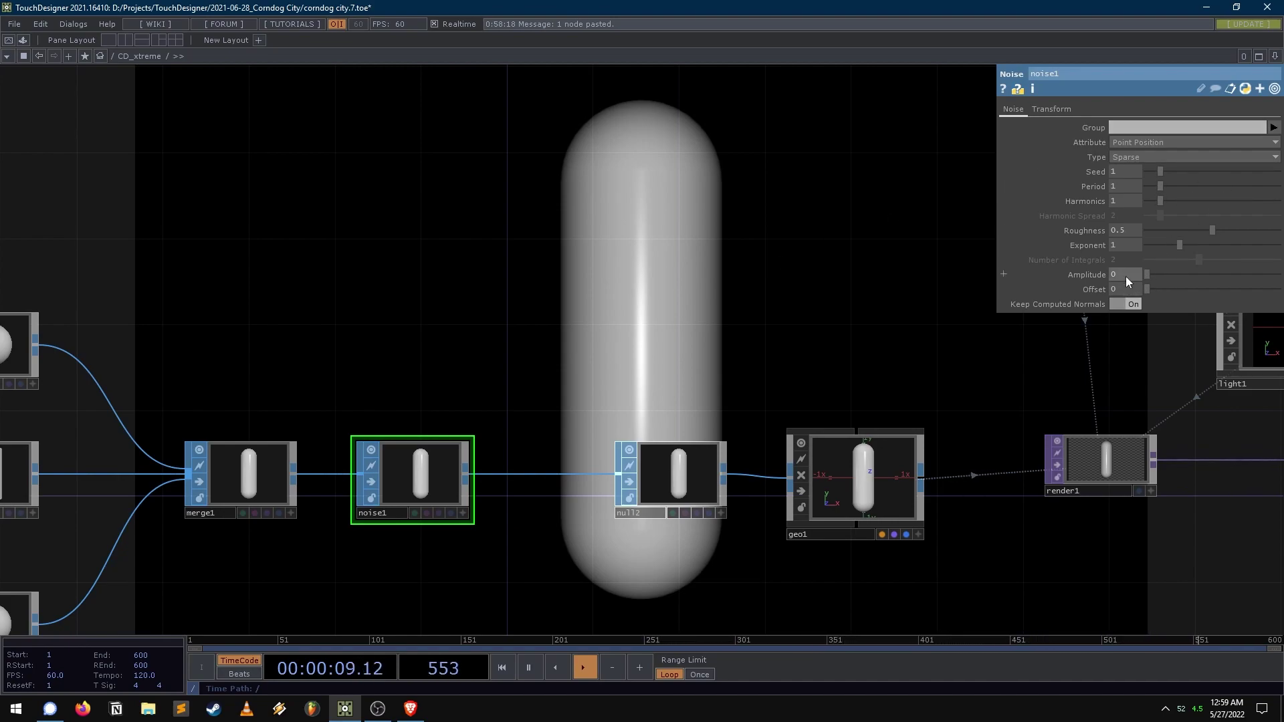
{"action": "left_click_drag", "start_coordinate": [507, 443], "coordinate": [663, 365]}
{"action": "scroll", "coordinate": [575, 425], "scroll_direction": "up", "scroll_amount": 3}
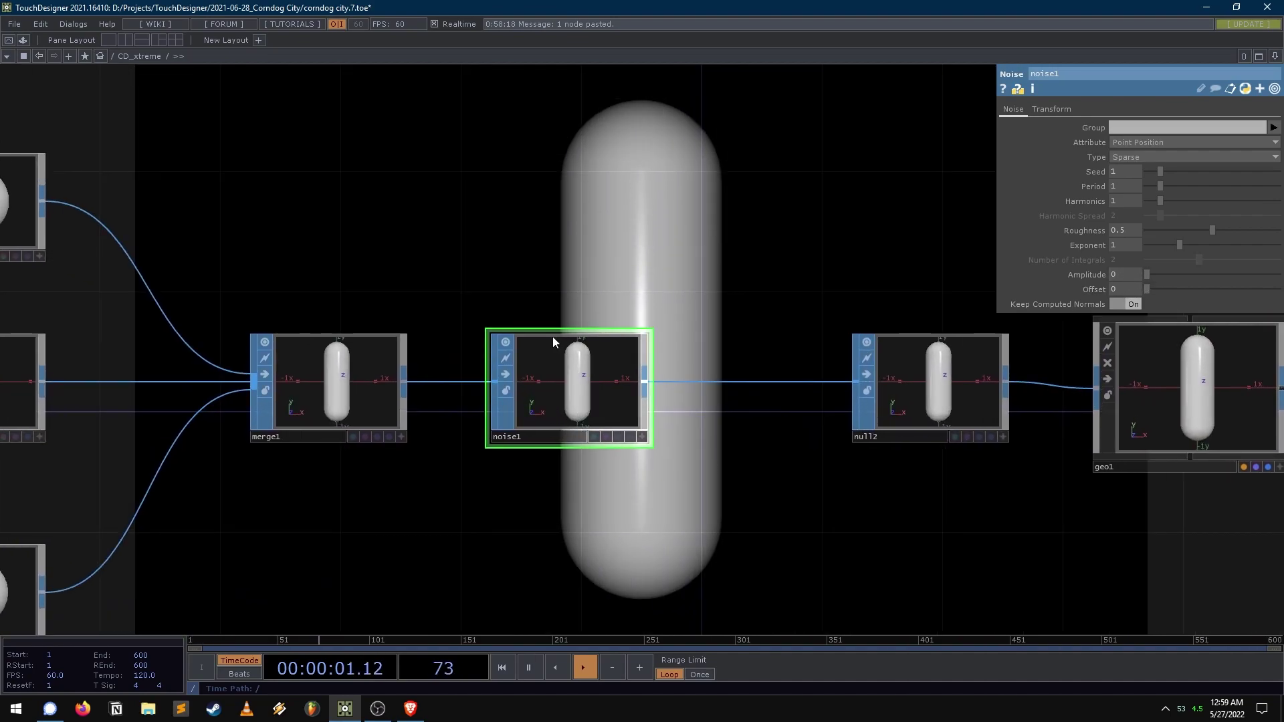
- Set noise1's Amplitude to 0.31 for a slightly lumpy body
{"action": "left_click", "coordinate": [1052, 110]}
{"action": "scroll", "coordinate": [567, 411], "scroll_direction": "up", "scroll_amount": 3}
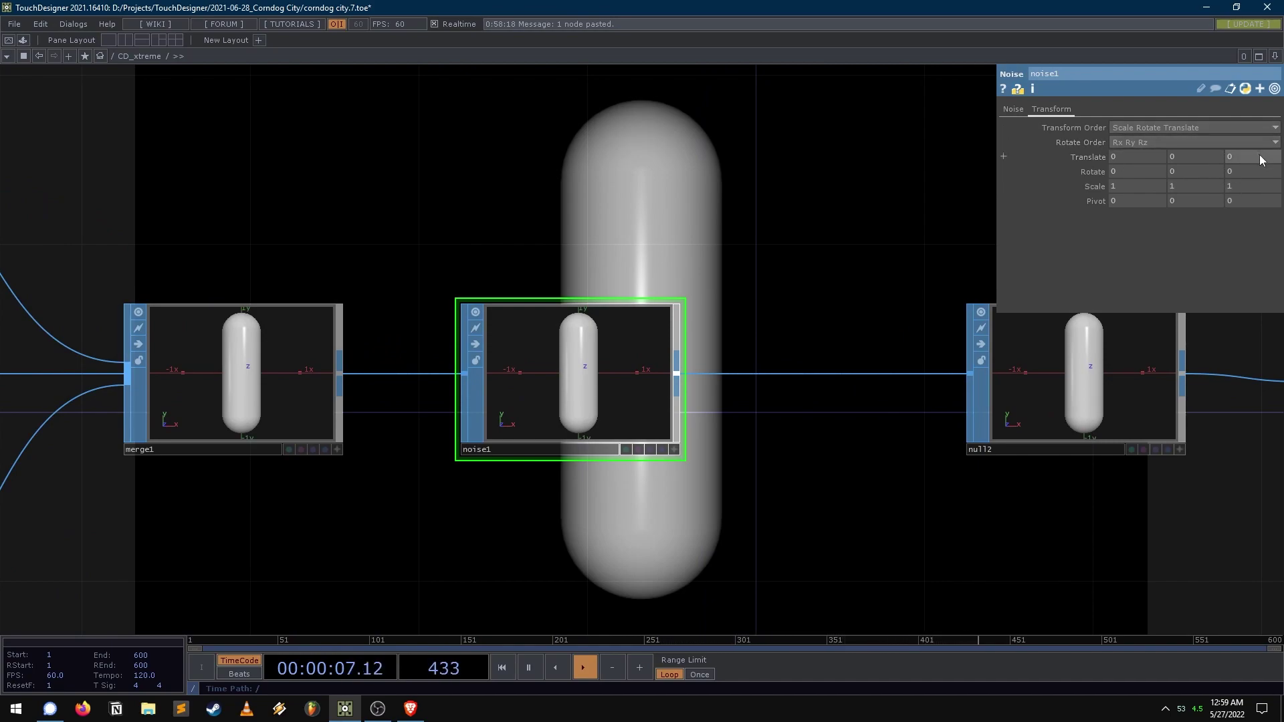
{"action": "left_click", "coordinate": [1015, 110]}
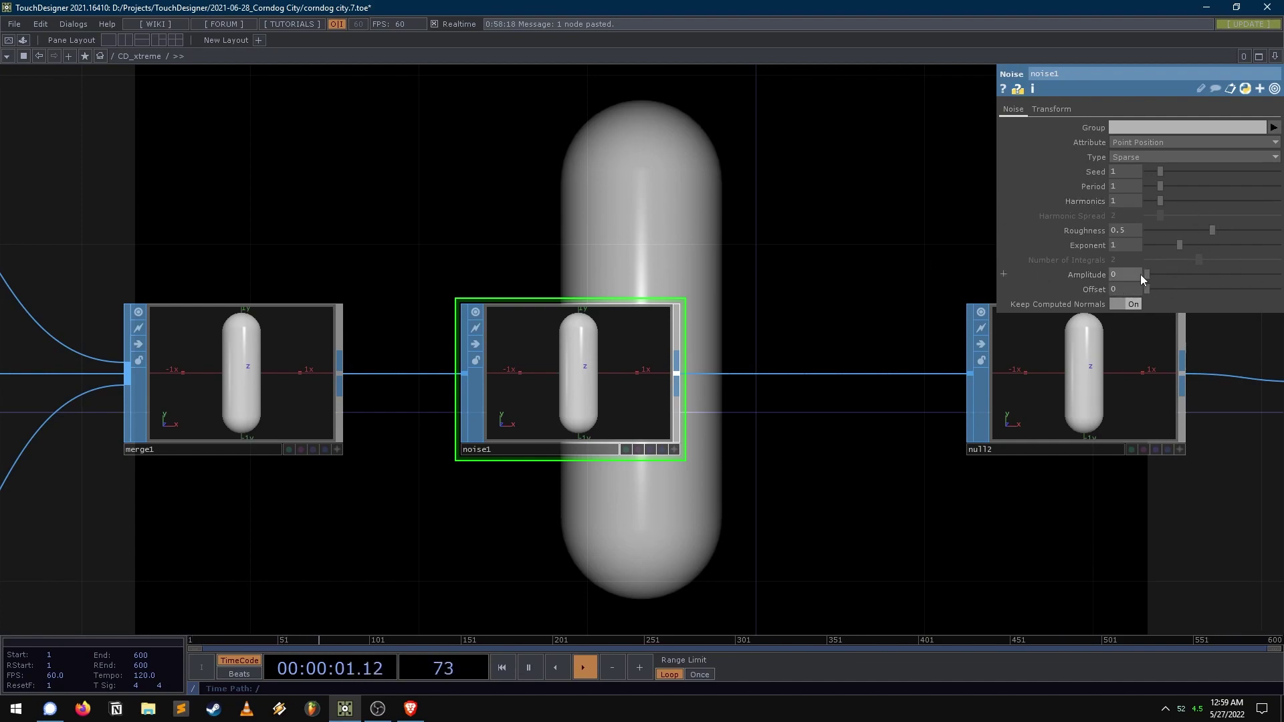
{"action": "left_click_drag", "start_coordinate": [1151, 275], "coordinate": [1154, 275]}
{"action": "left_click_drag", "start_coordinate": [688, 344], "coordinate": [595, 524]}
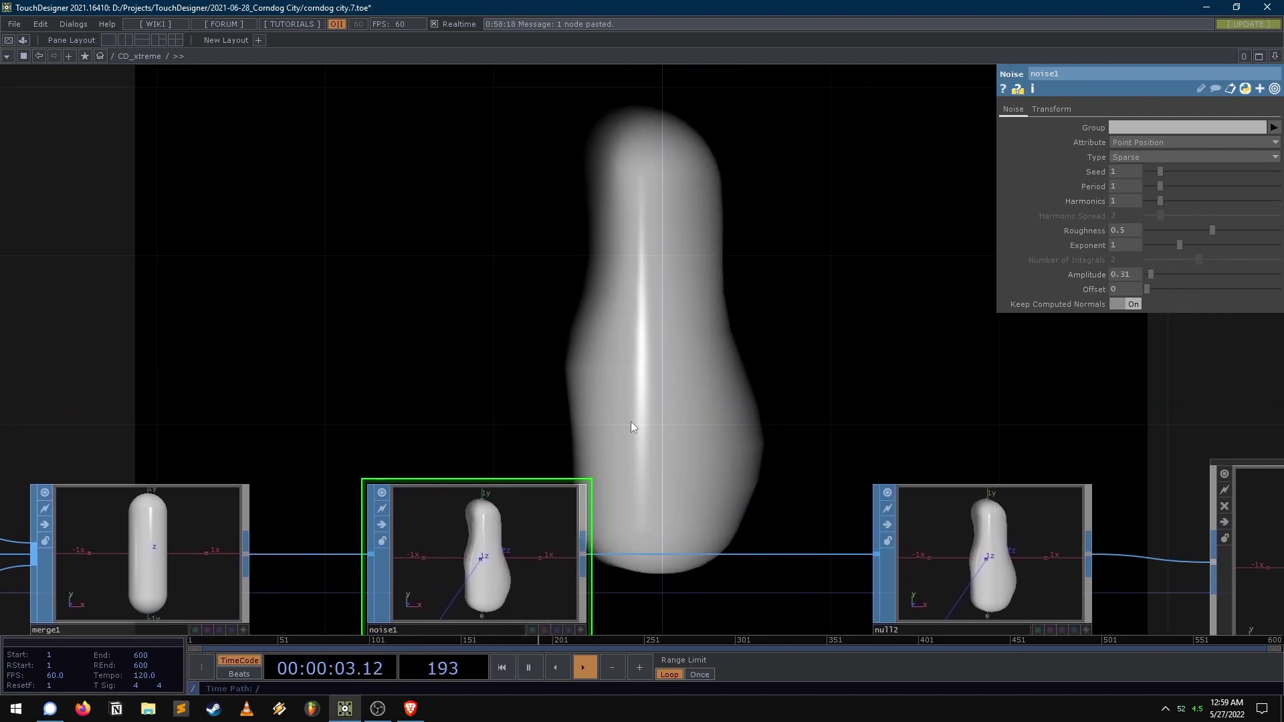
- Select both sphere1 and sphere2 and raise their mesh detail, setting Rows to 100 and increasing Columns
{"action": "left_click_drag", "start_coordinate": [647, 419], "coordinate": [994, 292]}
{"action": "scroll", "coordinate": [870, 315], "scroll_direction": "down", "scroll_amount": 2}
{"action": "left_click_drag", "start_coordinate": [863, 338], "coordinate": [956, 344]}
{"action": "scroll", "coordinate": [822, 261], "scroll_direction": "down", "scroll_amount": 2}
{"action": "left_click_drag", "start_coordinate": [697, 550], "coordinate": [555, 583]}
{"action": "mouse_move", "coordinate": [584, 278]}
{"action": "left_mouse_down"}
{"action": "mouse_move", "coordinate": [768, 284]}
{"action": "mouse_move", "coordinate": [786, 305]}
{"action": "left_mouse_up"}
{"action": "left_click_drag", "start_coordinate": [854, 161], "coordinate": [871, 72]}
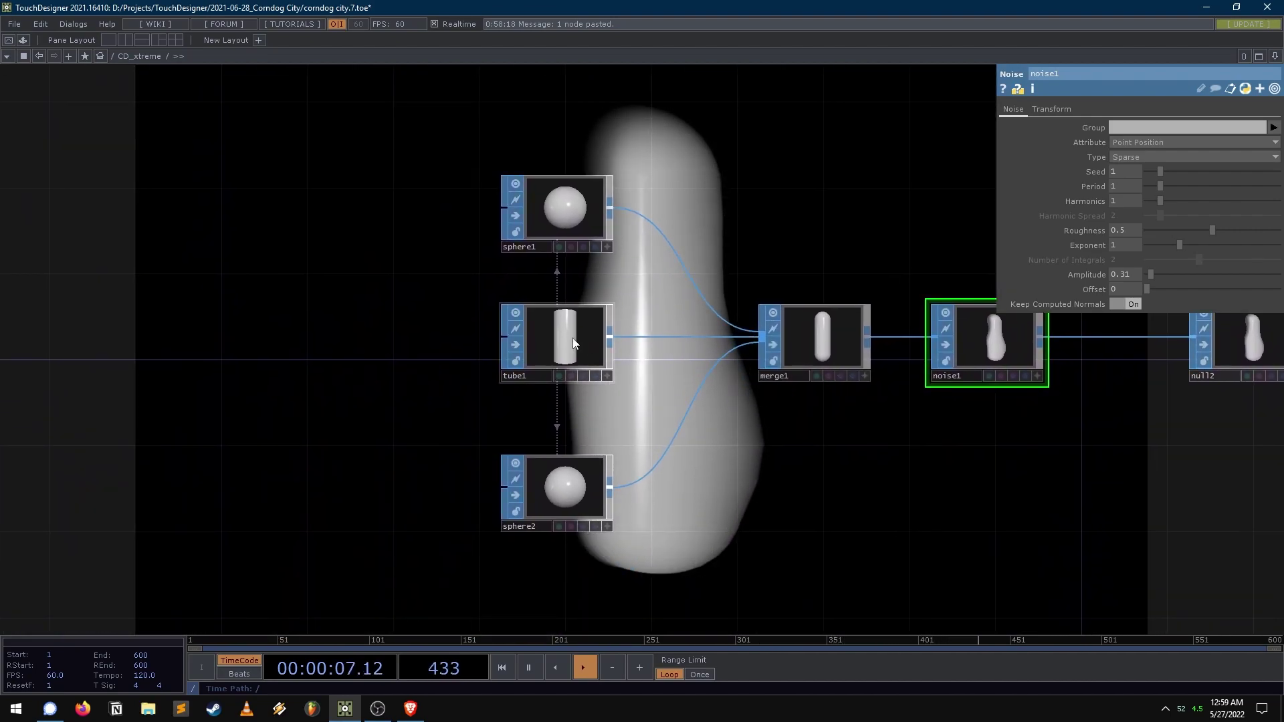
{"action": "left_click", "coordinate": [582, 344]}
{"action": "left_click", "coordinate": [587, 222]}
{"action": "left_click", "coordinate": [579, 497]}
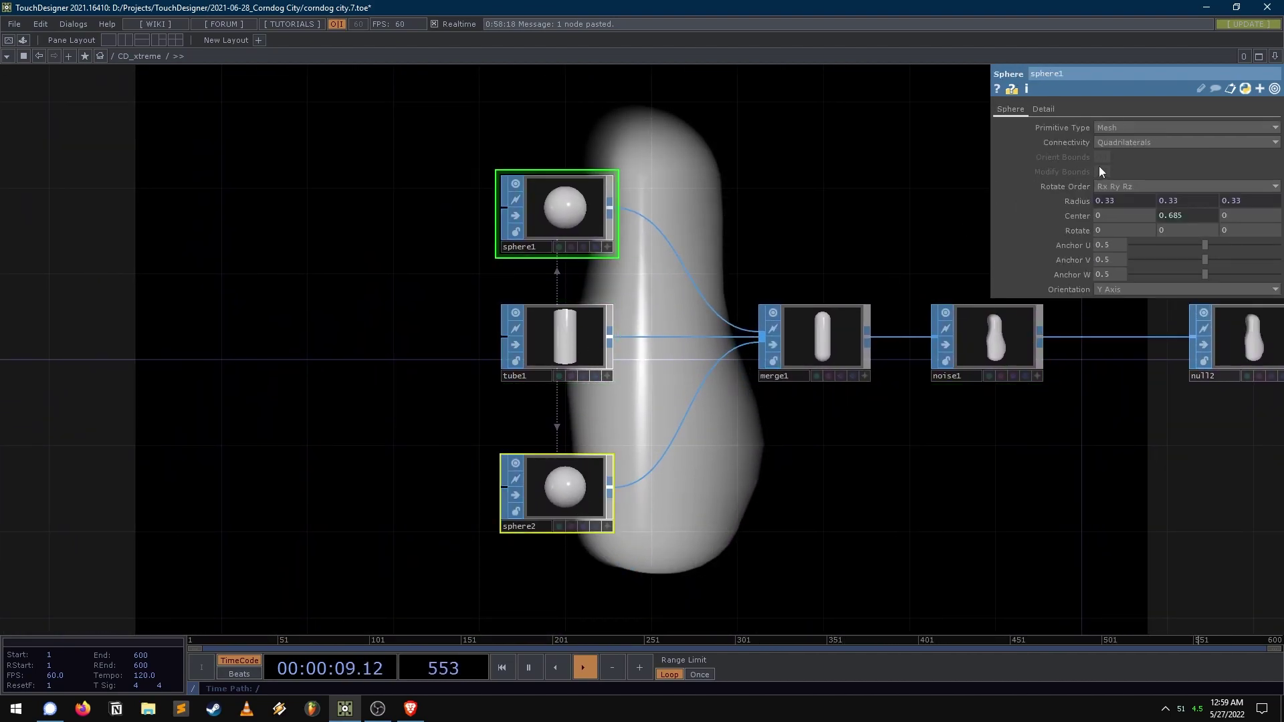
{"action": "left_click", "coordinate": [1049, 111]}
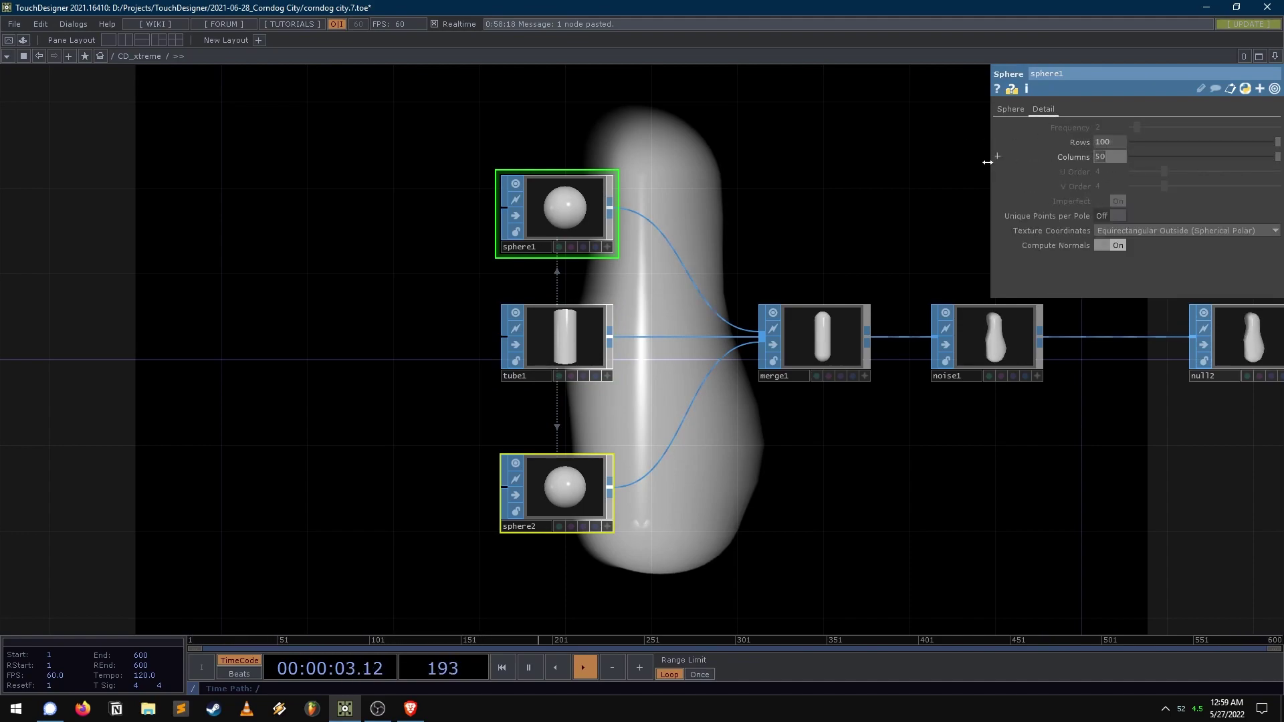
- Set tube1's mesh detail to 100 rows and 100 columns
{"action": "left_click", "coordinate": [580, 342]}
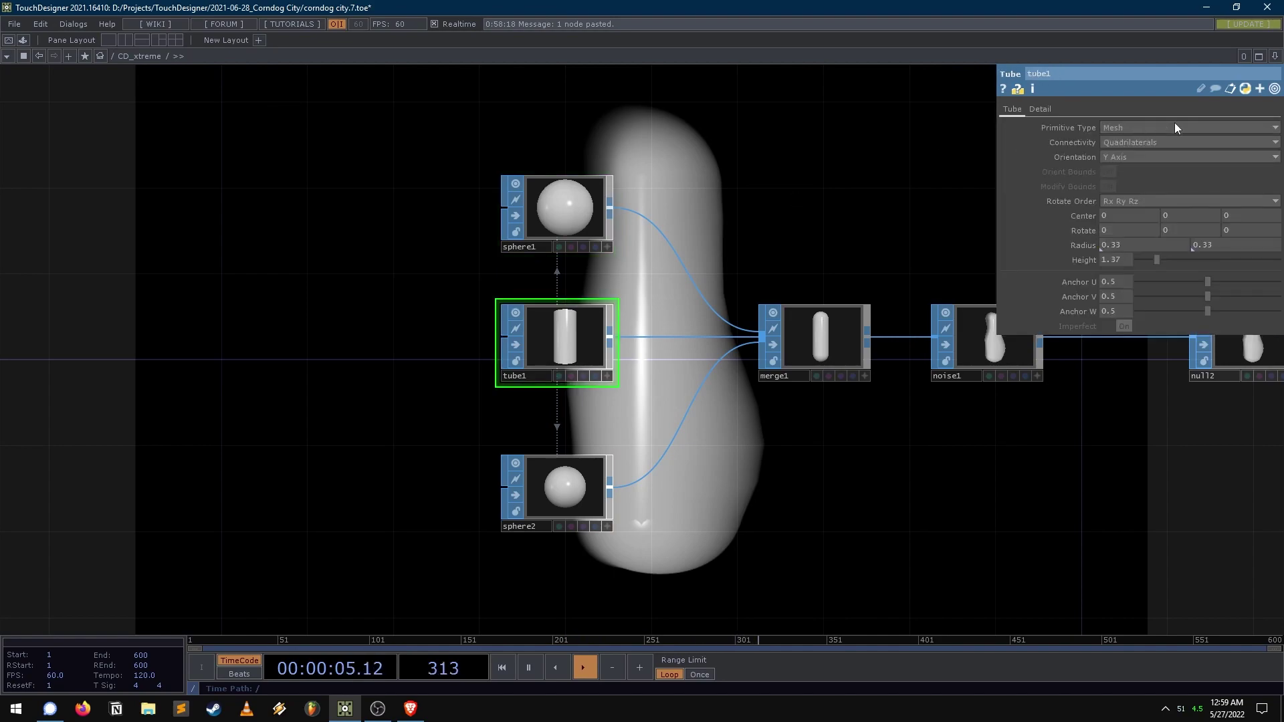
{"action": "left_click", "coordinate": [1041, 109]}
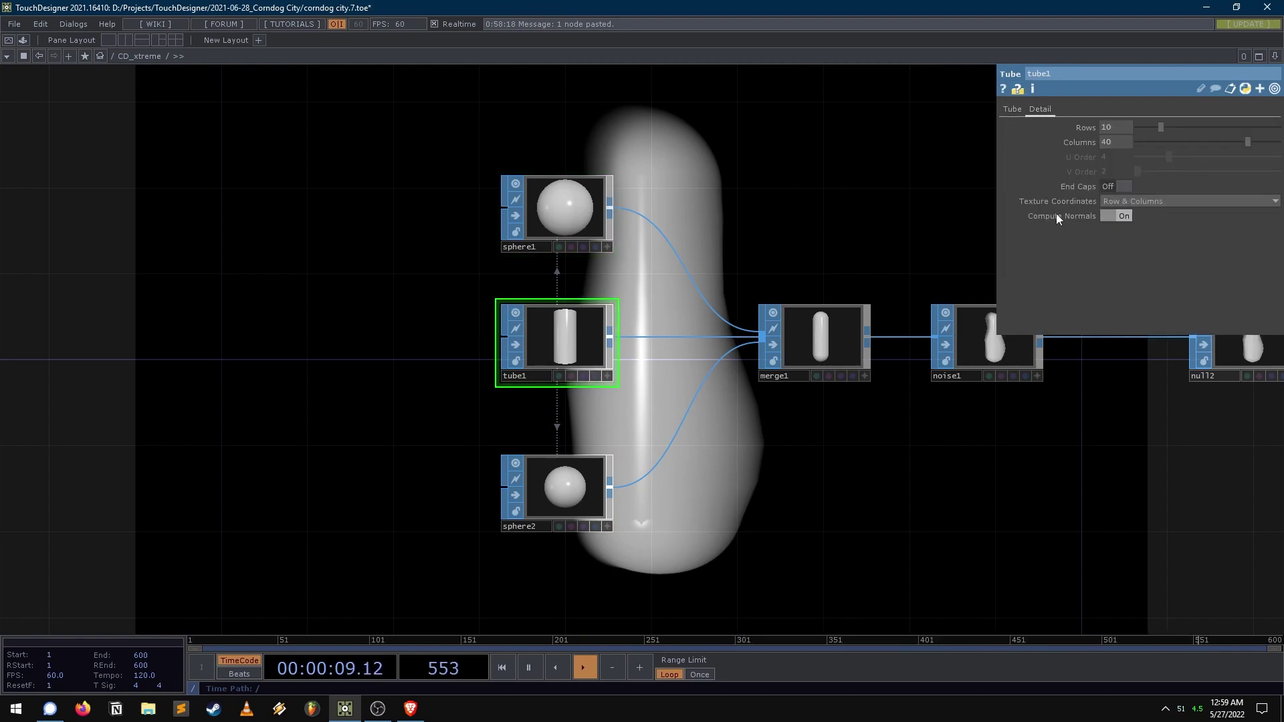
{"action": "left_click_drag", "start_coordinate": [1162, 126], "coordinate": [1278, 127]}
{"action": "left_click", "coordinate": [1116, 128]}
{"action": "type", "text": "10"}
{"action": "key", "text": "Return"}
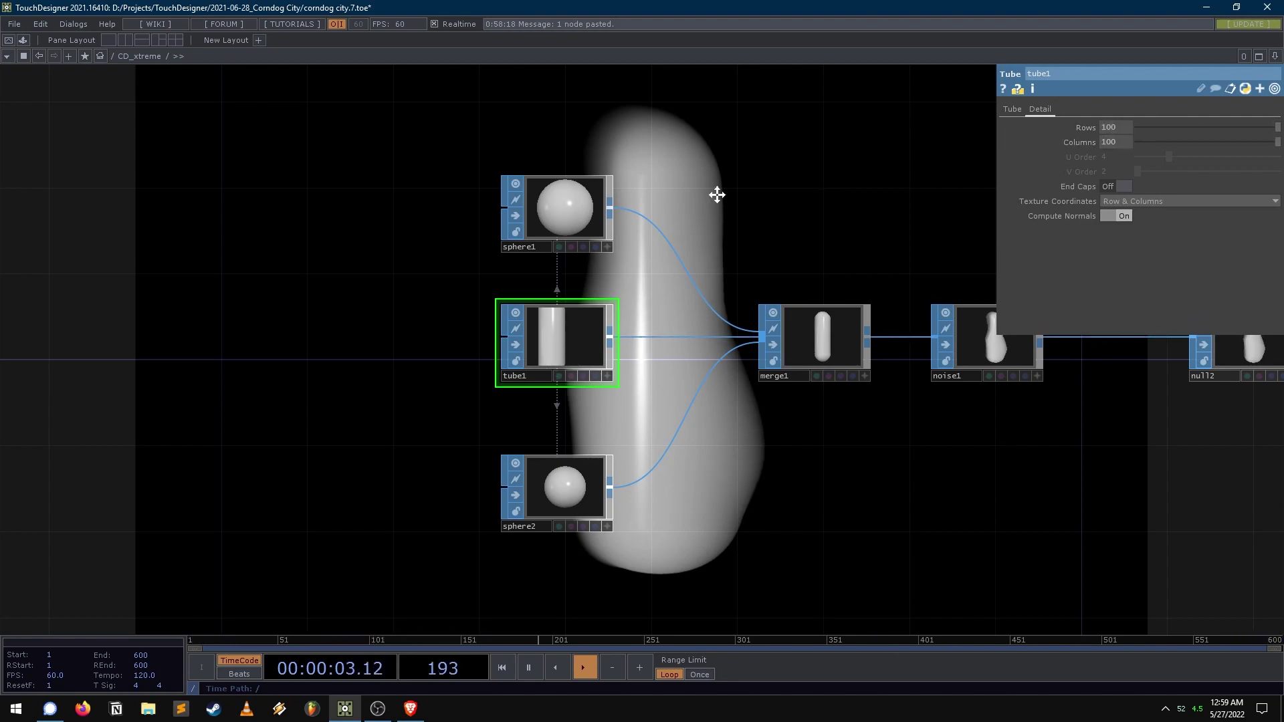
- Examine the operator chain from the body shapes and noise1 through the render to transform1
{"action": "left_click_drag", "start_coordinate": [836, 191], "coordinate": [621, 399]}
{"action": "left_click_drag", "start_coordinate": [647, 327], "coordinate": [424, 283]}
{"action": "left_click", "coordinate": [590, 519]}
{"action": "left_click_drag", "start_coordinate": [730, 266], "coordinate": [648, 339]}
{"action": "scroll", "coordinate": [1043, 422], "scroll_direction": "down", "scroll_amount": 2}
{"action": "left_click_drag", "start_coordinate": [1042, 421], "coordinate": [570, 345]}
{"action": "scroll", "coordinate": [570, 344], "scroll_direction": "down", "scroll_amount": 1}
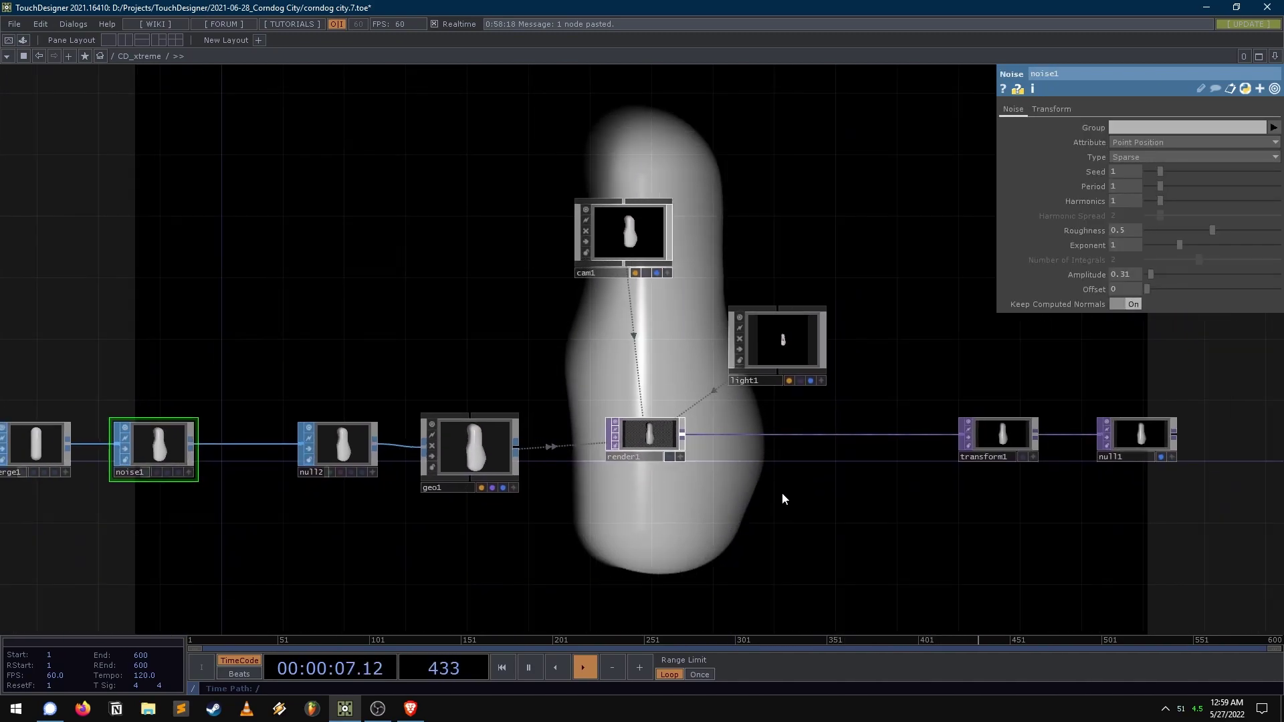
{"action": "left_click_drag", "start_coordinate": [781, 492], "coordinate": [659, 482]}
{"action": "left_click", "coordinate": [876, 422]}
{"action": "left_click_drag", "start_coordinate": [285, 304], "coordinate": [684, 312]}
{"action": "left_click_drag", "start_coordinate": [770, 475], "coordinate": [315, 301]}
{"action": "scroll", "coordinate": [607, 321], "scroll_direction": "down", "scroll_amount": 1}
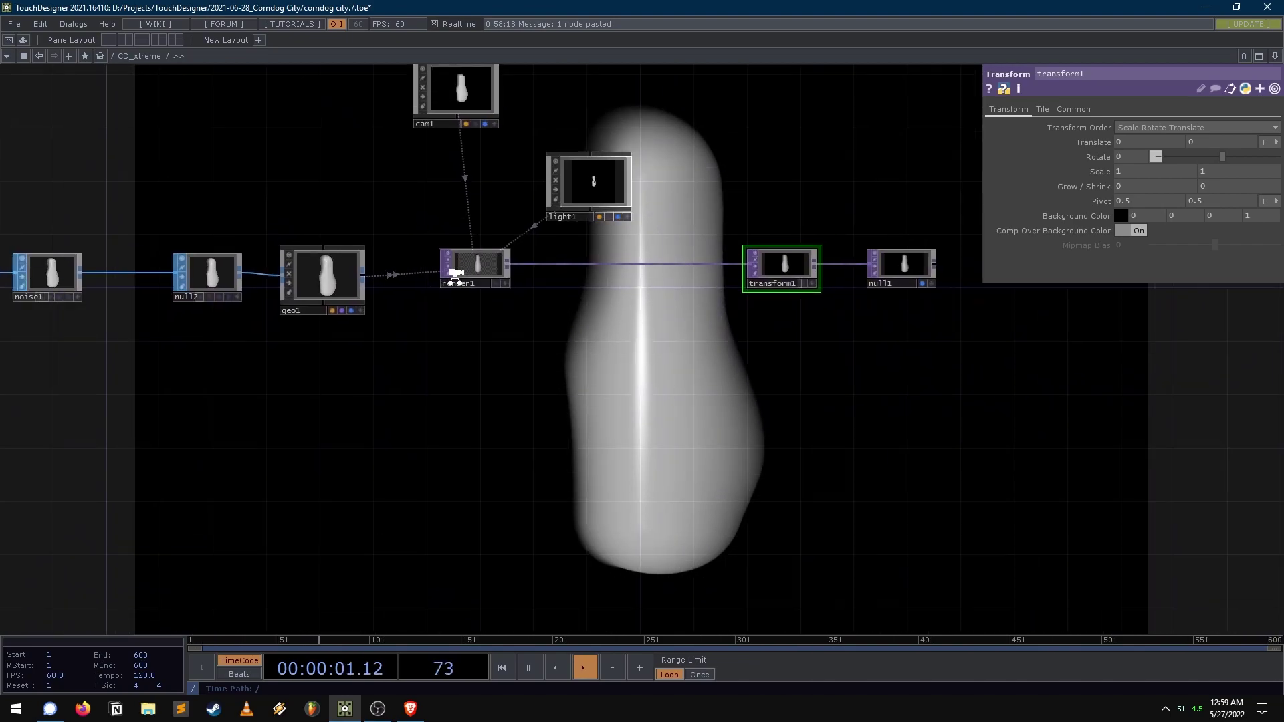
- Move transform1 and null1 farther from render1 to open a gap in the TOP chain
{"action": "scroll", "coordinate": [461, 267], "scroll_direction": "down", "scroll_amount": 1}
{"action": "left_click_drag", "start_coordinate": [929, 309], "coordinate": [800, 404]}
{"action": "right_click_drag", "start_coordinate": [841, 390], "coordinate": [618, 339]}
{"action": "left_click_drag", "start_coordinate": [605, 356], "coordinate": [803, 349]}
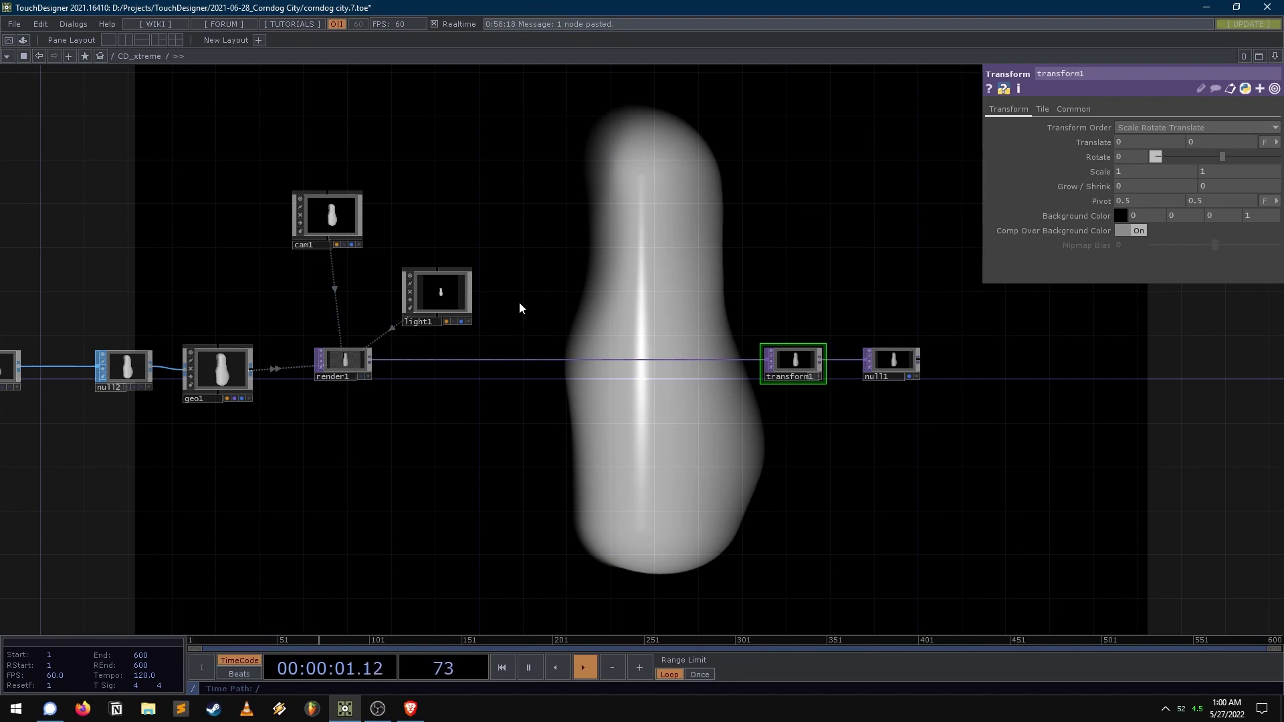
- Shift render1, transform1 and null1 slightly down in line with geo1, and place light1 beside cam1
{"action": "right_click_drag", "start_coordinate": [1123, 396], "coordinate": [355, 368]}
{"action": "left_click_drag", "start_coordinate": [343, 372], "coordinate": [344, 372]}
{"action": "left_click", "coordinate": [394, 419]}
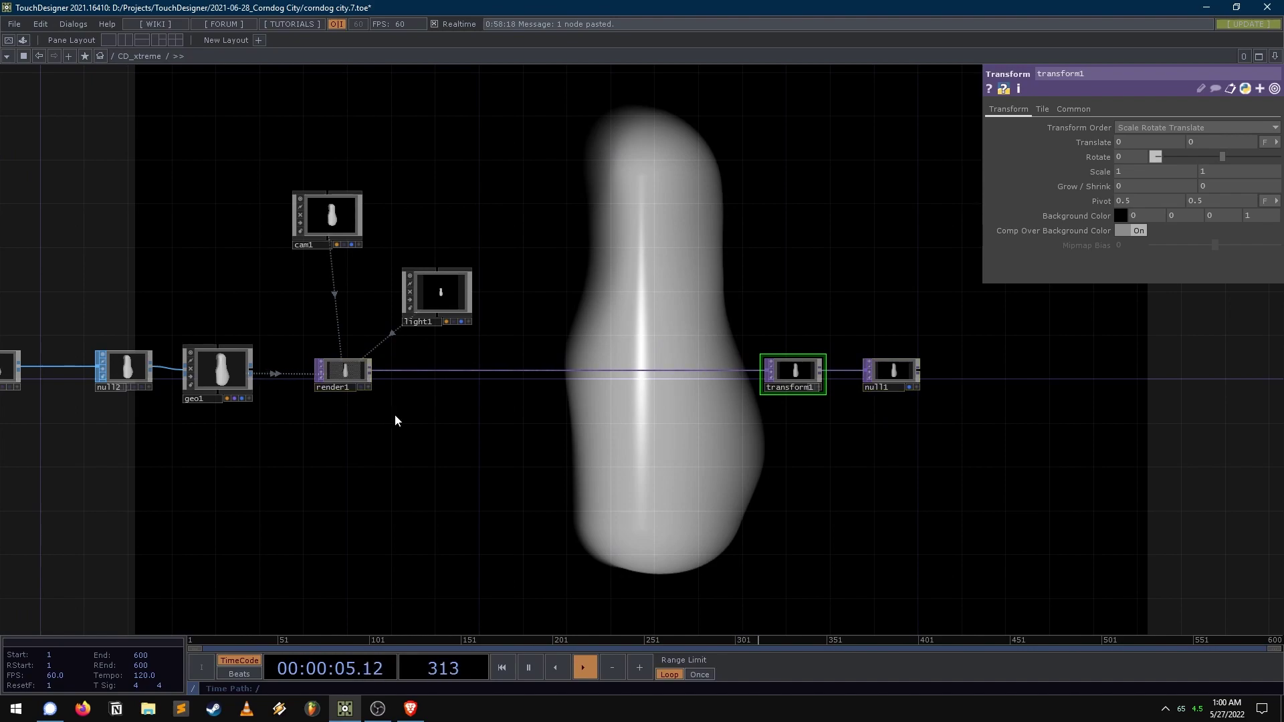
{"action": "left_click_drag", "start_coordinate": [438, 294], "coordinate": [416, 218]}
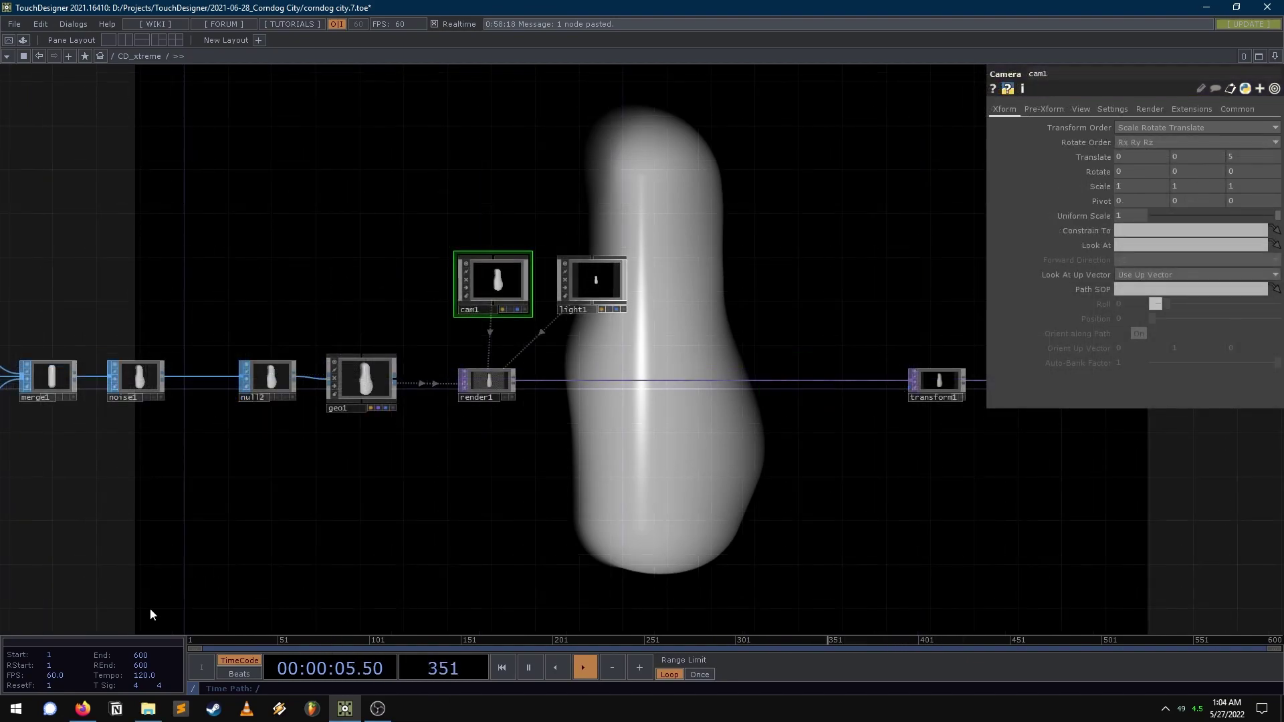
- Add a Movie File In TOP below geo1
{"action": "right_click", "coordinate": [405, 496]}
{"action": "left_click", "coordinate": [751, 495]}
{"action": "key", "text": "Tab"}
{"action": "type", "text": "movie"}
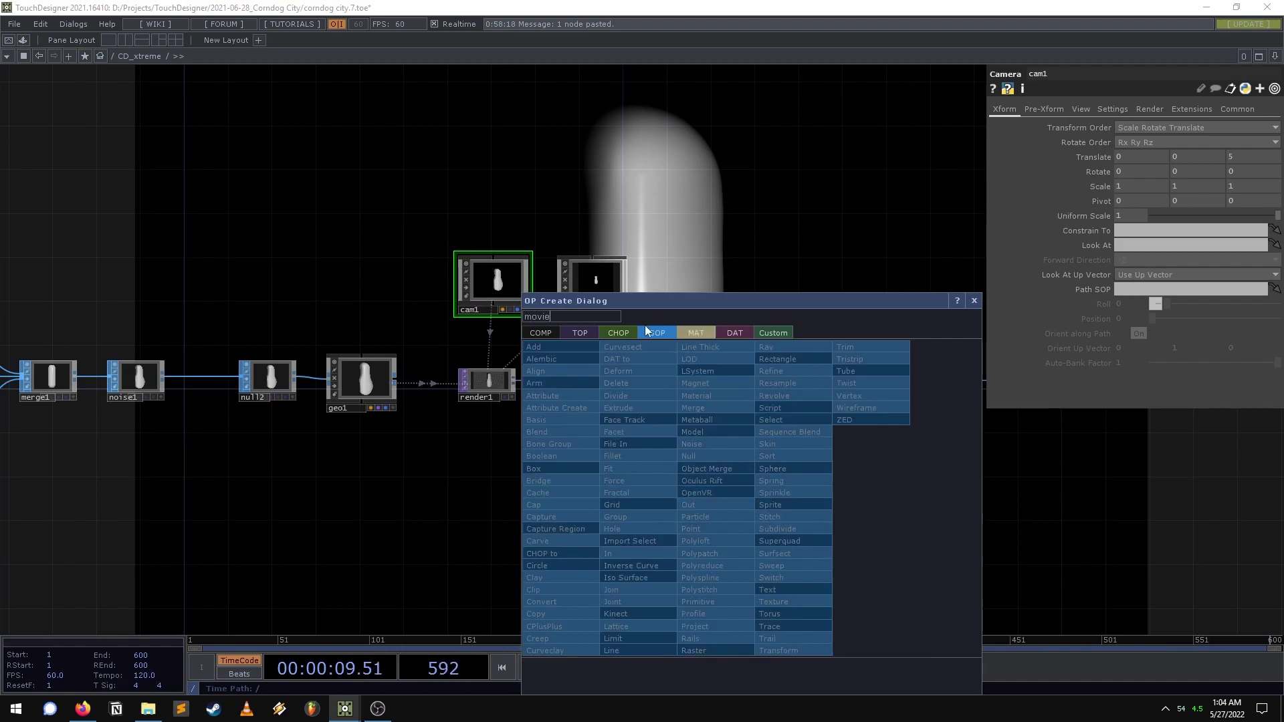
{"action": "left_click", "coordinate": [584, 332]}
{"action": "left_click", "coordinate": [708, 349]}
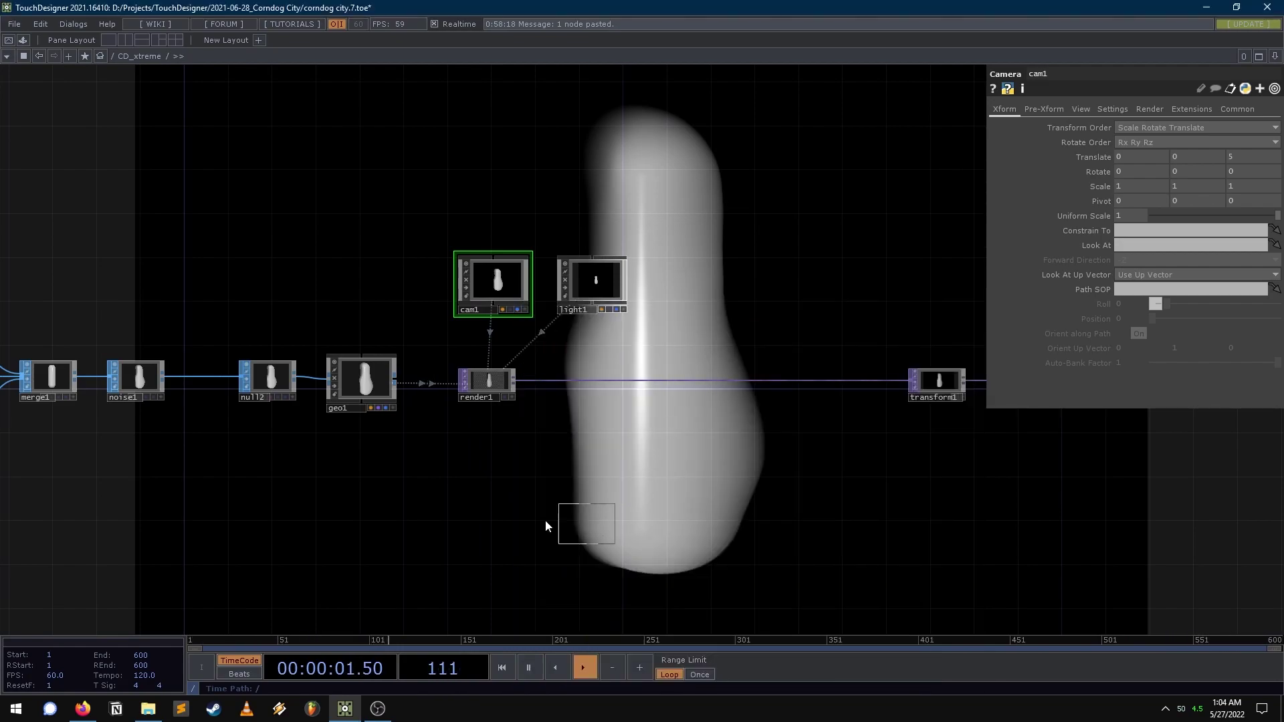
{"action": "left_click", "coordinate": [470, 529]}
- Load Erie_County_Fair_Midway_2013-1.jpg from the TouchDesigner Common Assets folder into moviefilein1
{"action": "left_click", "coordinate": [1275, 127]}
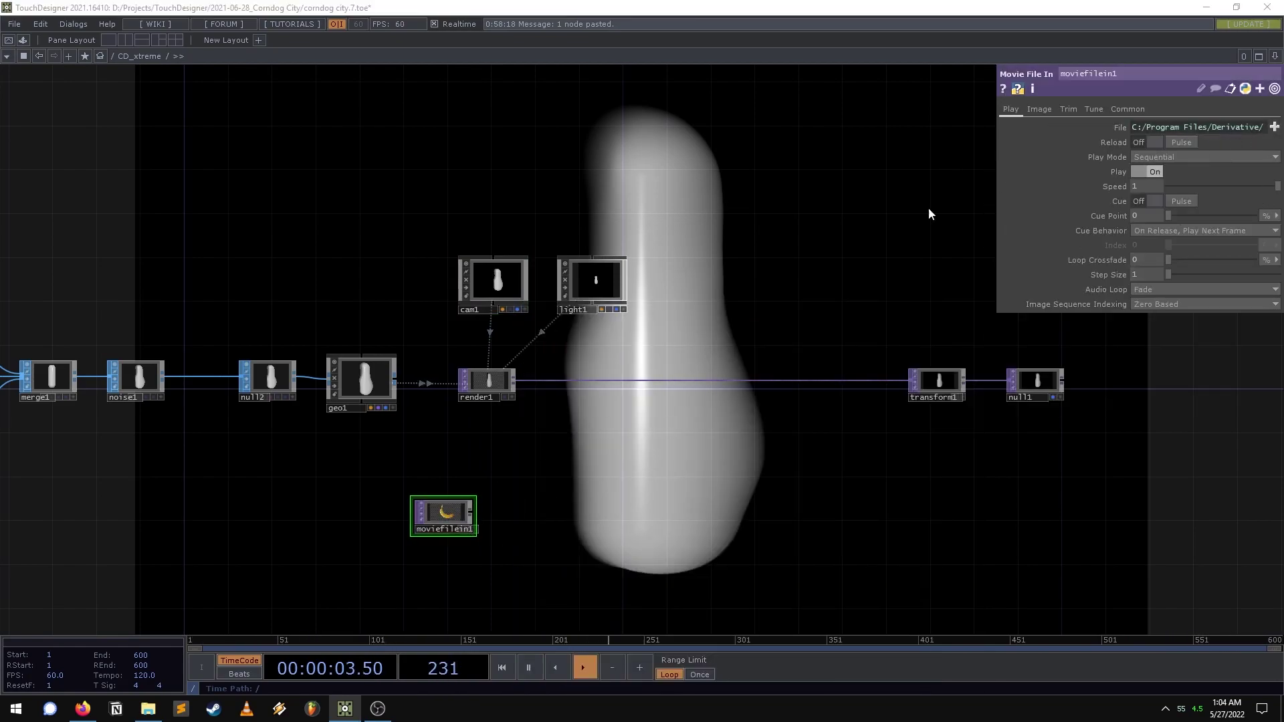
{"action": "scroll", "coordinate": [98, 182], "scroll_direction": "up", "scroll_amount": 1}
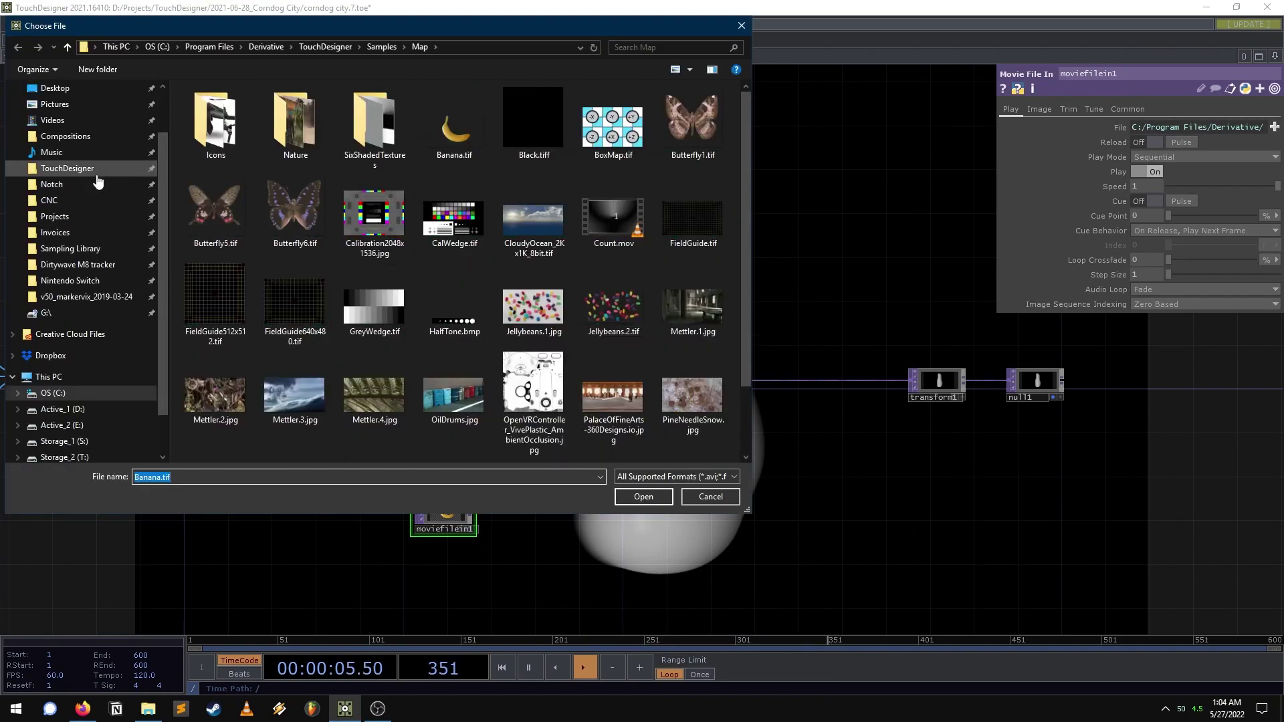
{"action": "left_click", "coordinate": [86, 169]}
{"action": "double_click", "coordinate": [261, 164]}
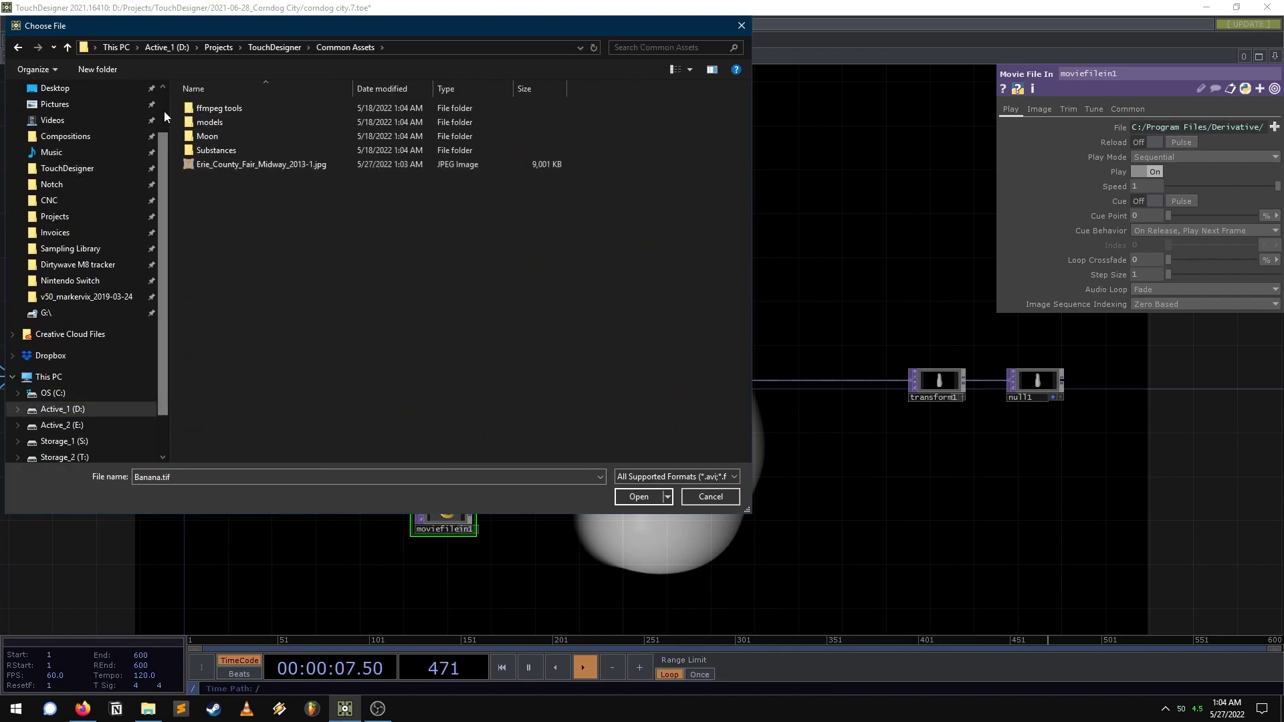
{"action": "left_click", "coordinate": [271, 167]}
{"action": "left_click", "coordinate": [651, 496]}
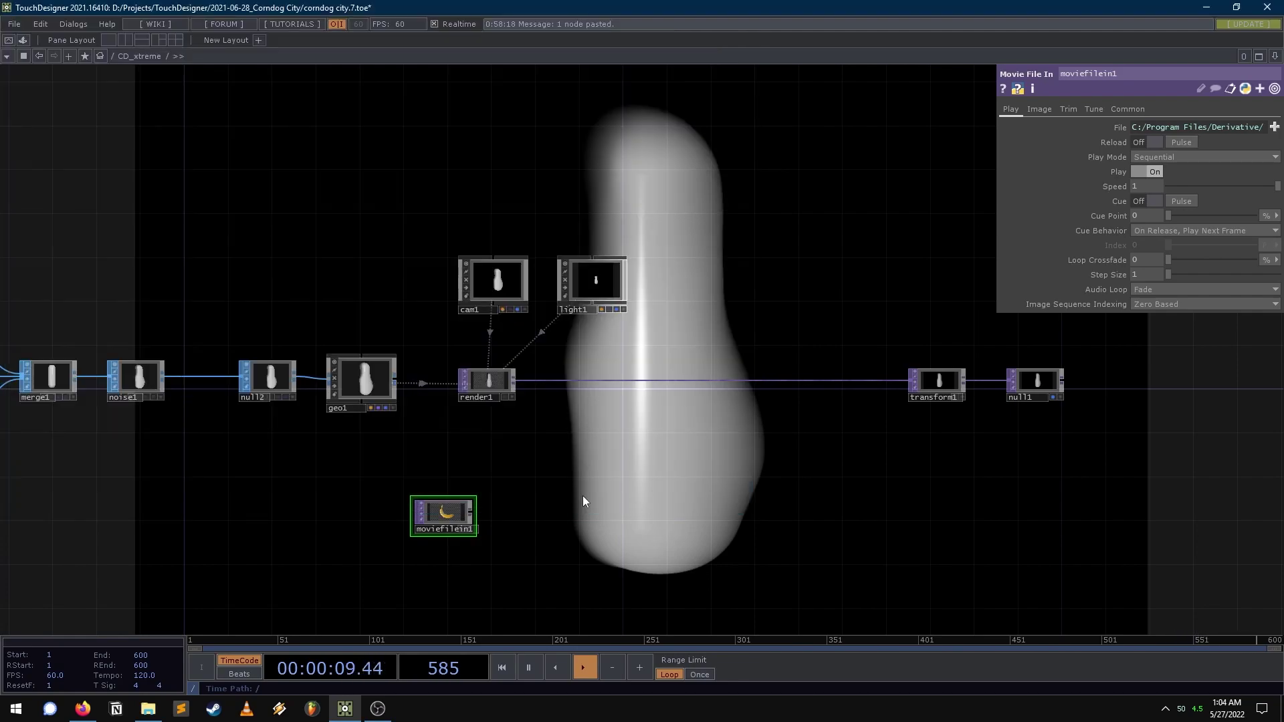
- Move moviefilein1 beneath the gap after render1 and insert a Composite TOP between render1 and transform1
{"action": "left_click_drag", "start_coordinate": [447, 521], "coordinate": [584, 518]}
{"action": "left_click_drag", "start_coordinate": [712, 492], "coordinate": [712, 434]}
{"action": "scroll", "coordinate": [480, 484], "scroll_direction": "down", "scroll_amount": 4}
{"action": "left_click_drag", "start_coordinate": [356, 535], "coordinate": [476, 470]}
{"action": "scroll", "coordinate": [505, 438], "scroll_direction": "up", "scroll_amount": 2}
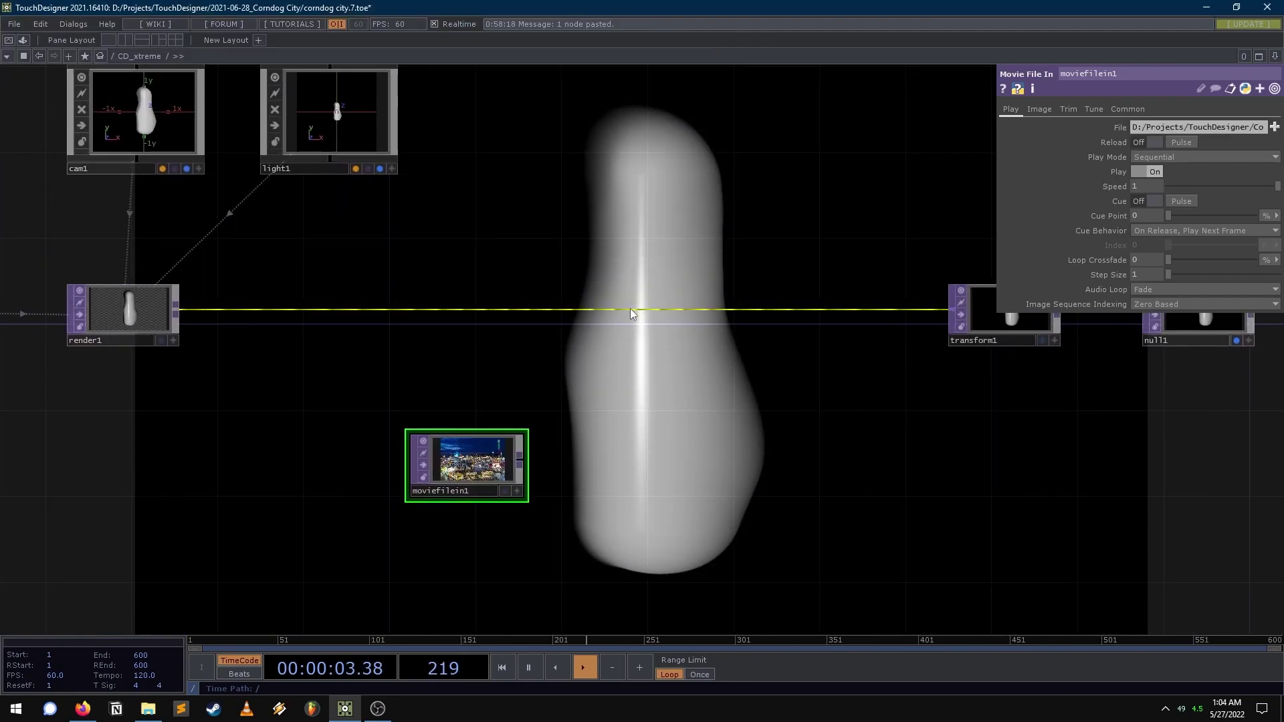
{"action": "right_click", "coordinate": [630, 309]}
{"action": "left_click", "coordinate": [651, 300]}
{"action": "type", "text": "comp"}
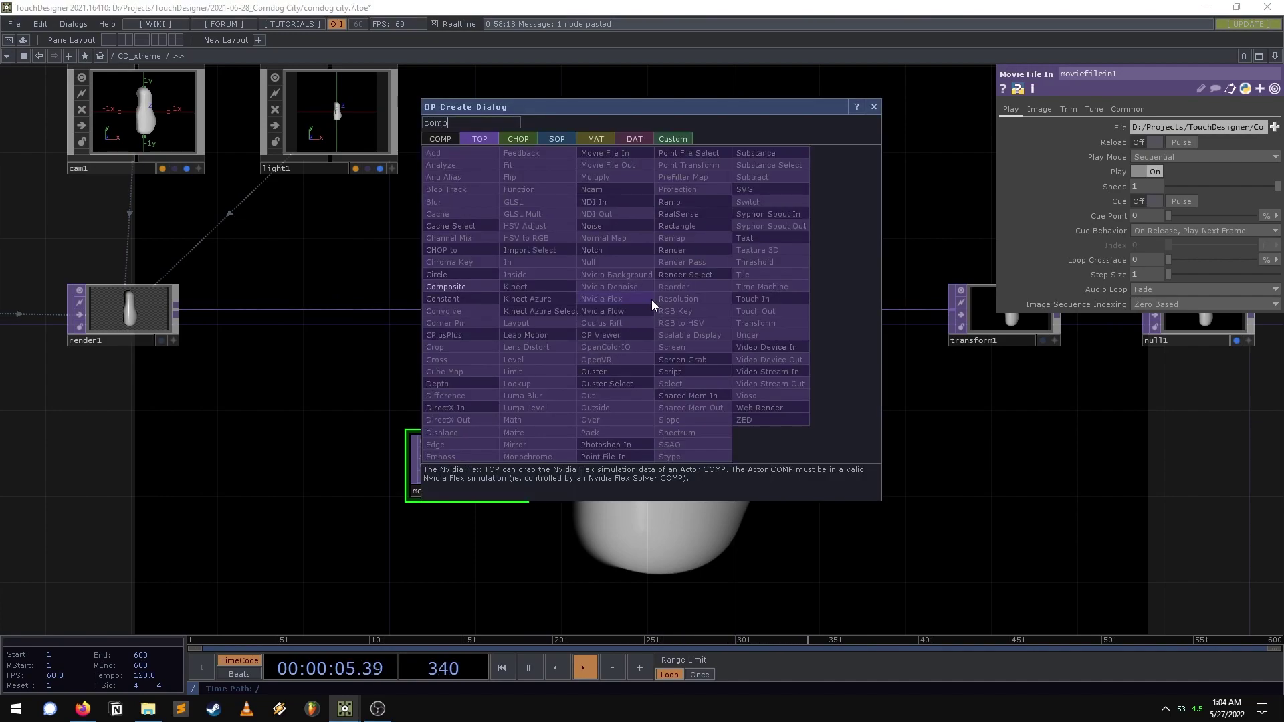
{"action": "left_click", "coordinate": [446, 287]}
{"action": "left_click", "coordinate": [728, 320]}
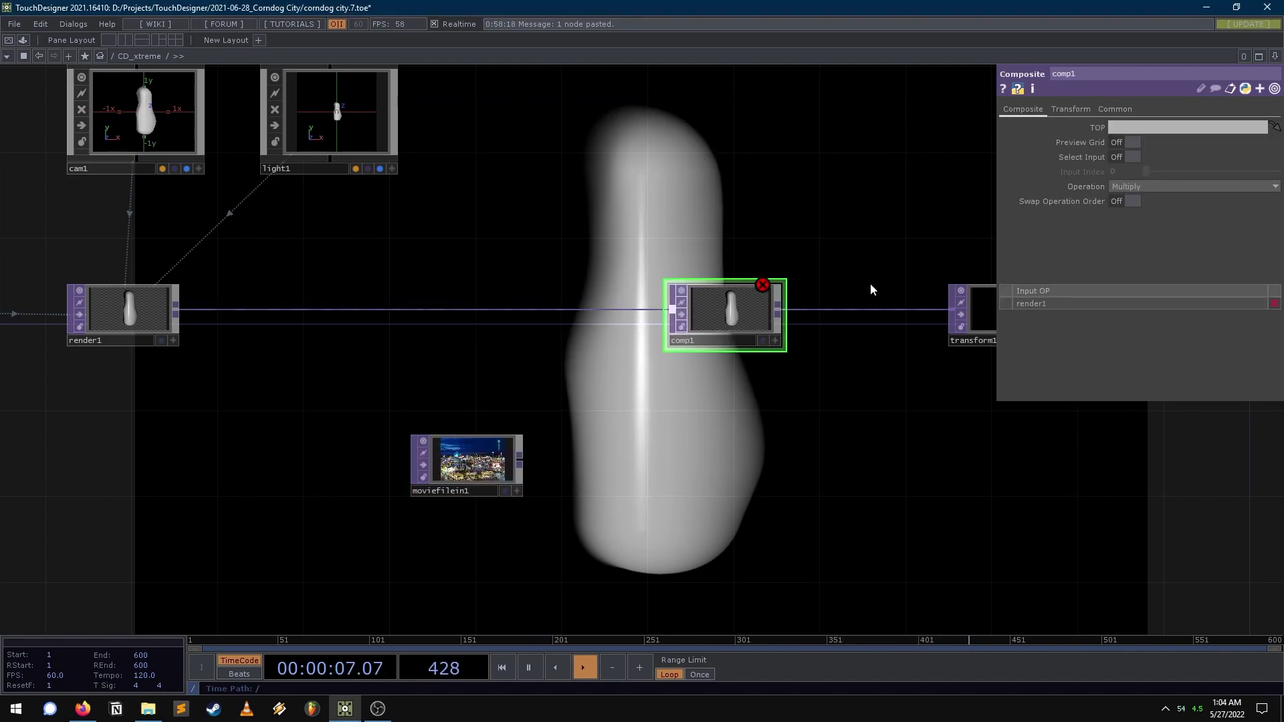
- Change comp1's operation to layer the render over the background and connect moviefilein1 as its second input
{"action": "left_click", "coordinate": [1176, 186]}
{"action": "left_click", "coordinate": [1208, 289]}
{"action": "scroll", "coordinate": [575, 489], "scroll_direction": "up", "scroll_amount": 3}
{"action": "left_click_drag", "start_coordinate": [498, 454], "coordinate": [708, 245]}
- Move moviefilein1 farther from comp1 to free space on their wire, and inspect comp1 and render1
{"action": "left_click", "coordinate": [461, 458]}
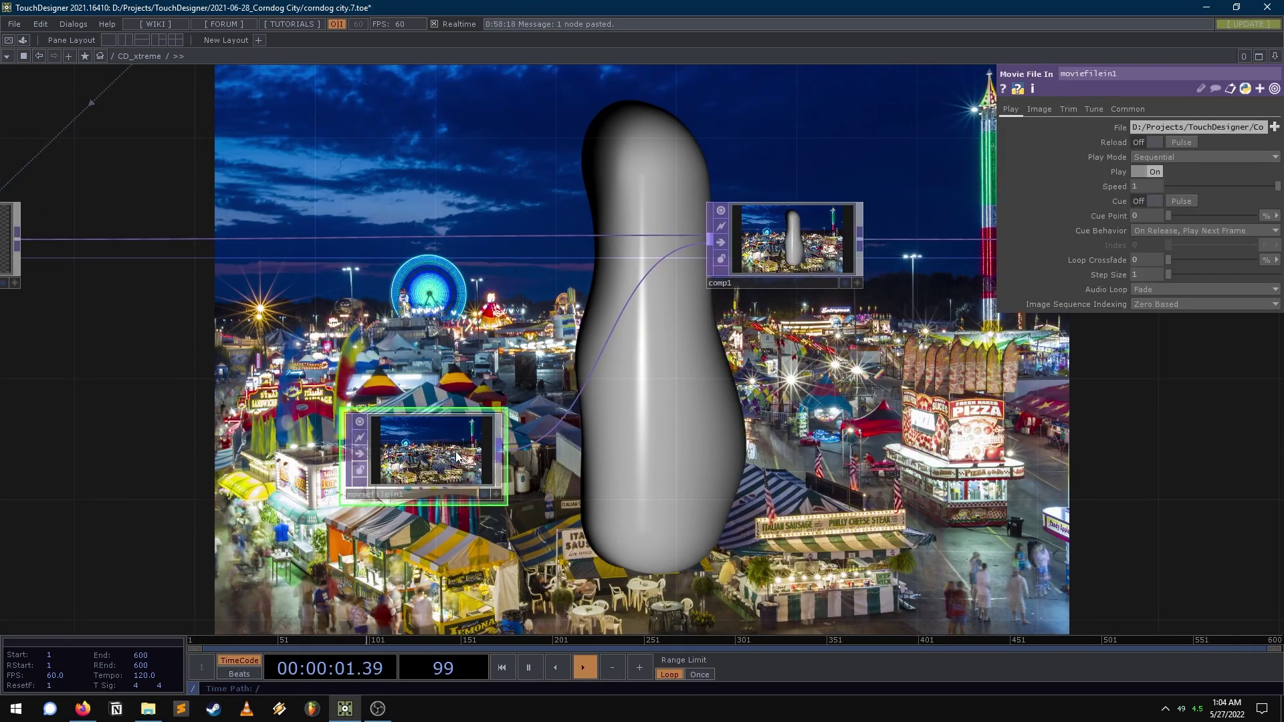
{"action": "scroll", "coordinate": [643, 405], "scroll_direction": "down", "scroll_amount": 2}
{"action": "left_click_drag", "start_coordinate": [501, 447], "coordinate": [392, 448]}
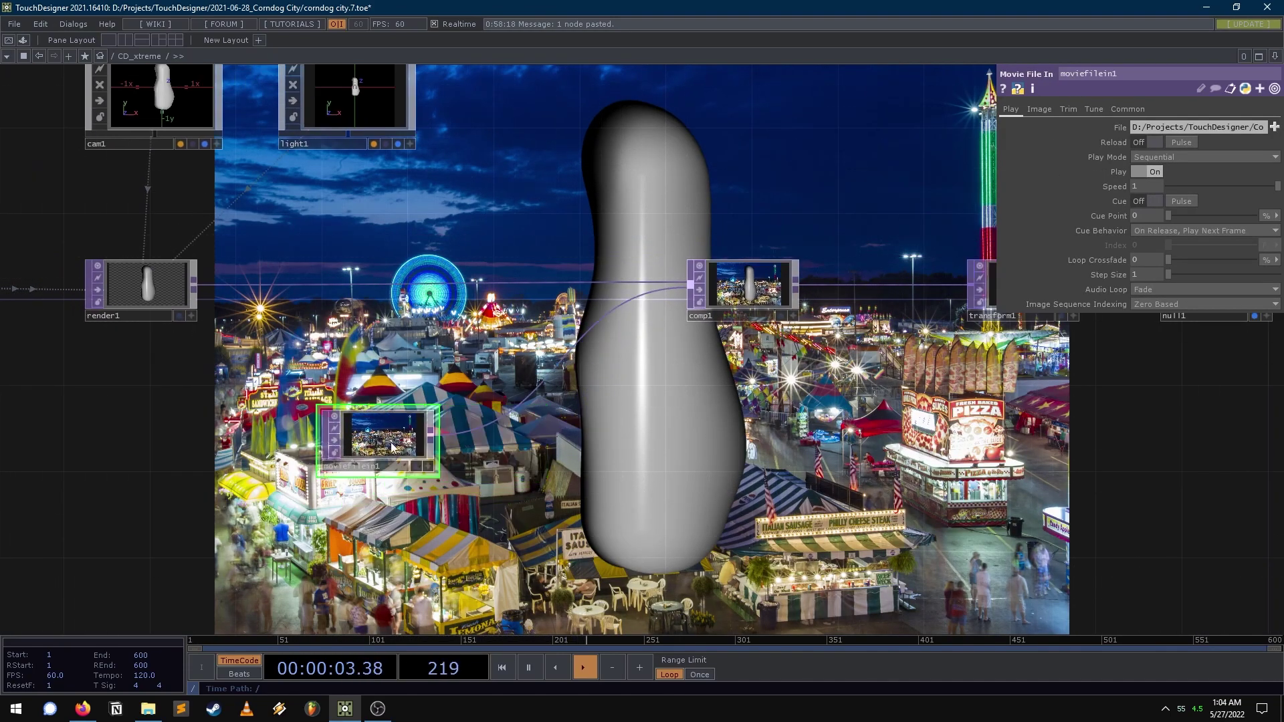
{"action": "middle_click", "coordinate": [756, 275]}
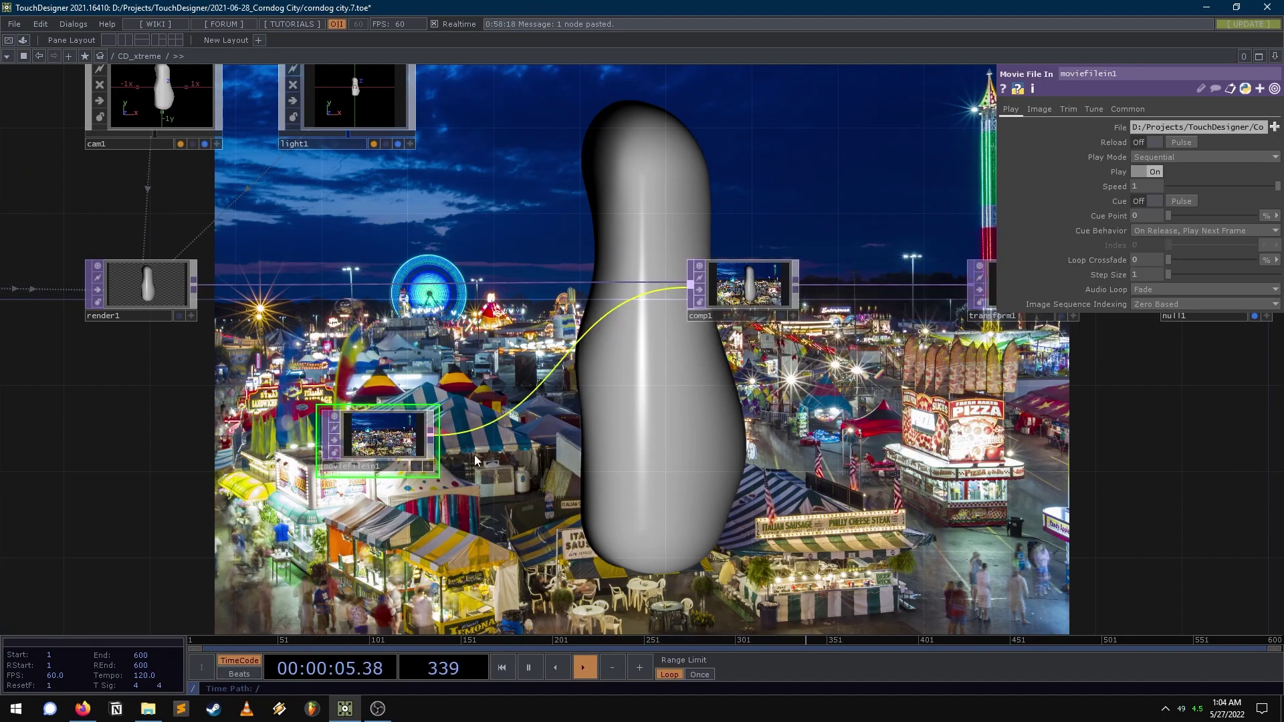
{"action": "left_click", "coordinate": [147, 288]}
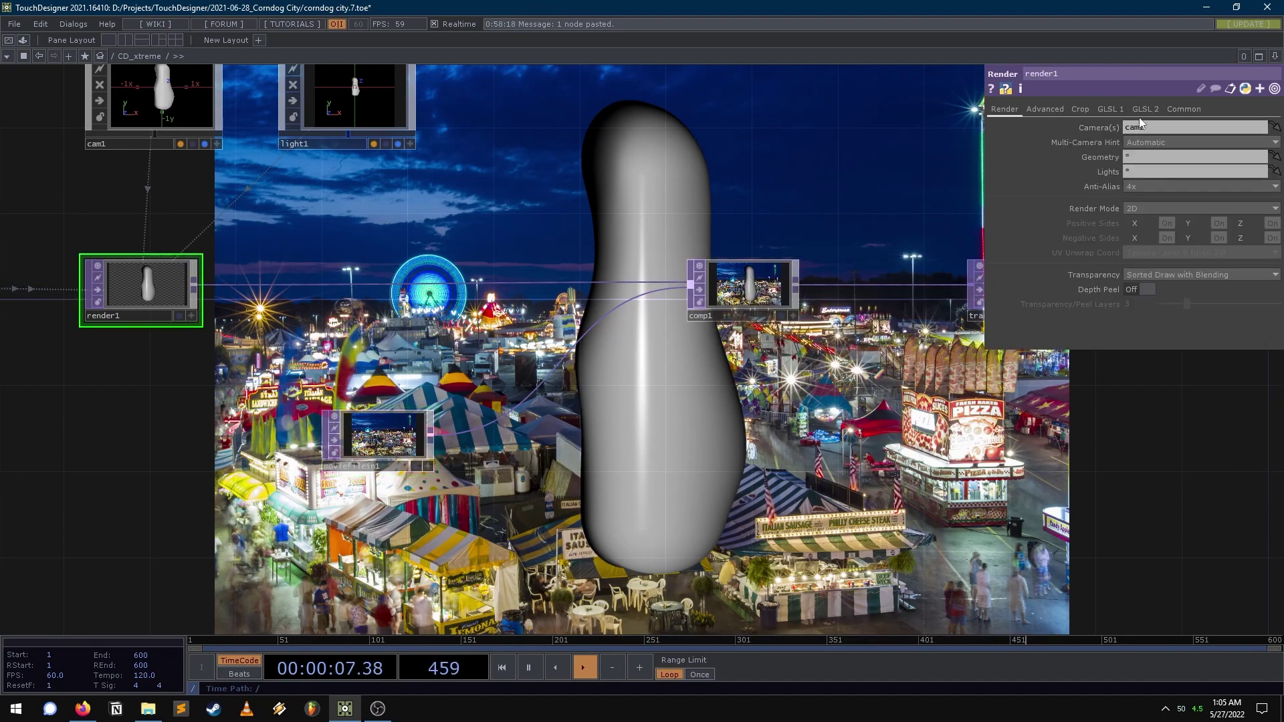
- Insert a Level TOP between moviefilein1 and comp1 and set its post opacity to 0.228
{"action": "right_click", "coordinate": [429, 445]}
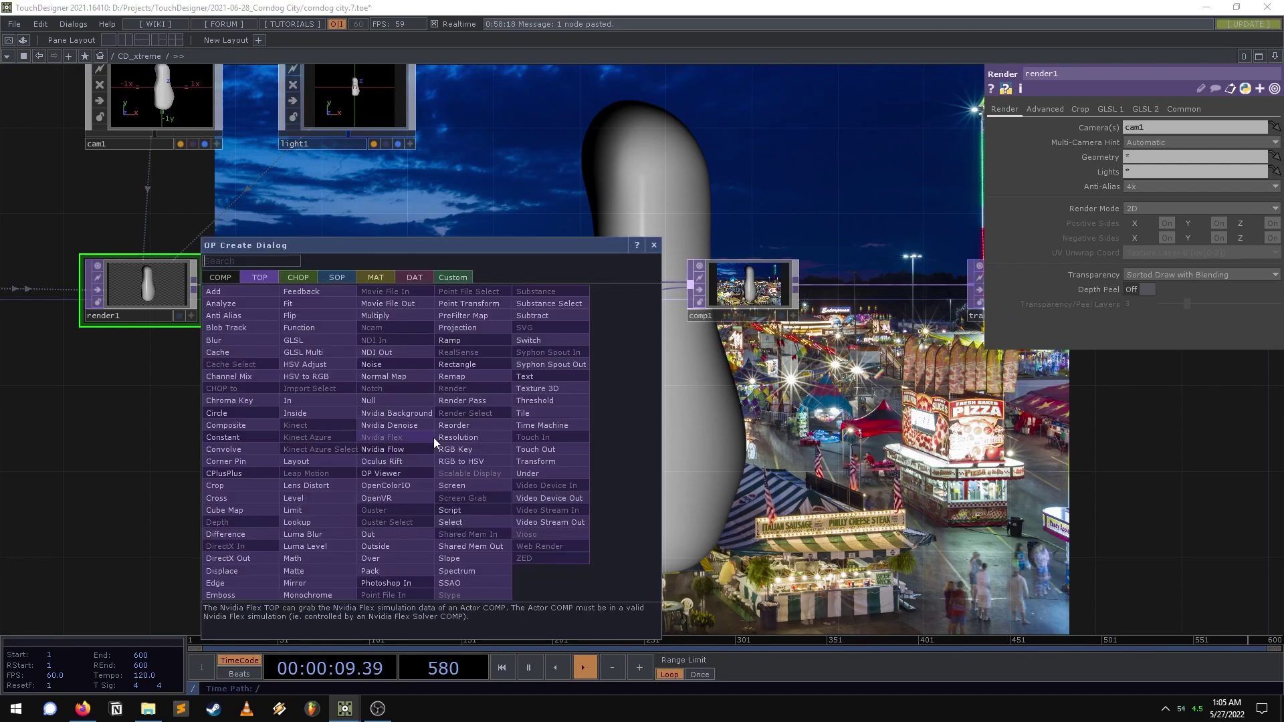
{"action": "left_click", "coordinate": [293, 498]}
{"action": "left_click", "coordinate": [545, 438]}
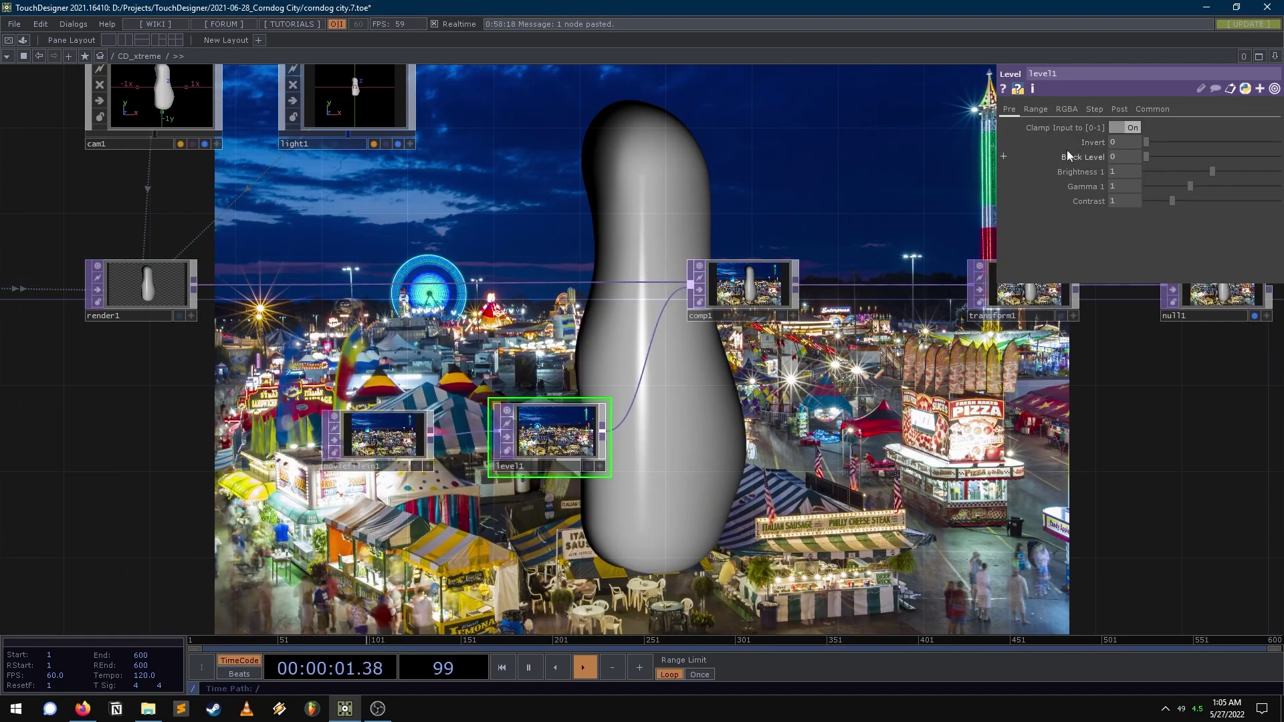
{"action": "left_click", "coordinate": [1119, 109]}
{"action": "left_click_drag", "start_coordinate": [1276, 141], "coordinate": [1178, 142]}
- Nudge cam1 slightly closer to light1 above render1
{"action": "left_click_drag", "start_coordinate": [696, 192], "coordinate": [854, 347]}
{"action": "scroll", "coordinate": [424, 321], "scroll_direction": "down", "scroll_amount": 3}
{"action": "left_click_drag", "start_coordinate": [460, 327], "coordinate": [466, 315]}
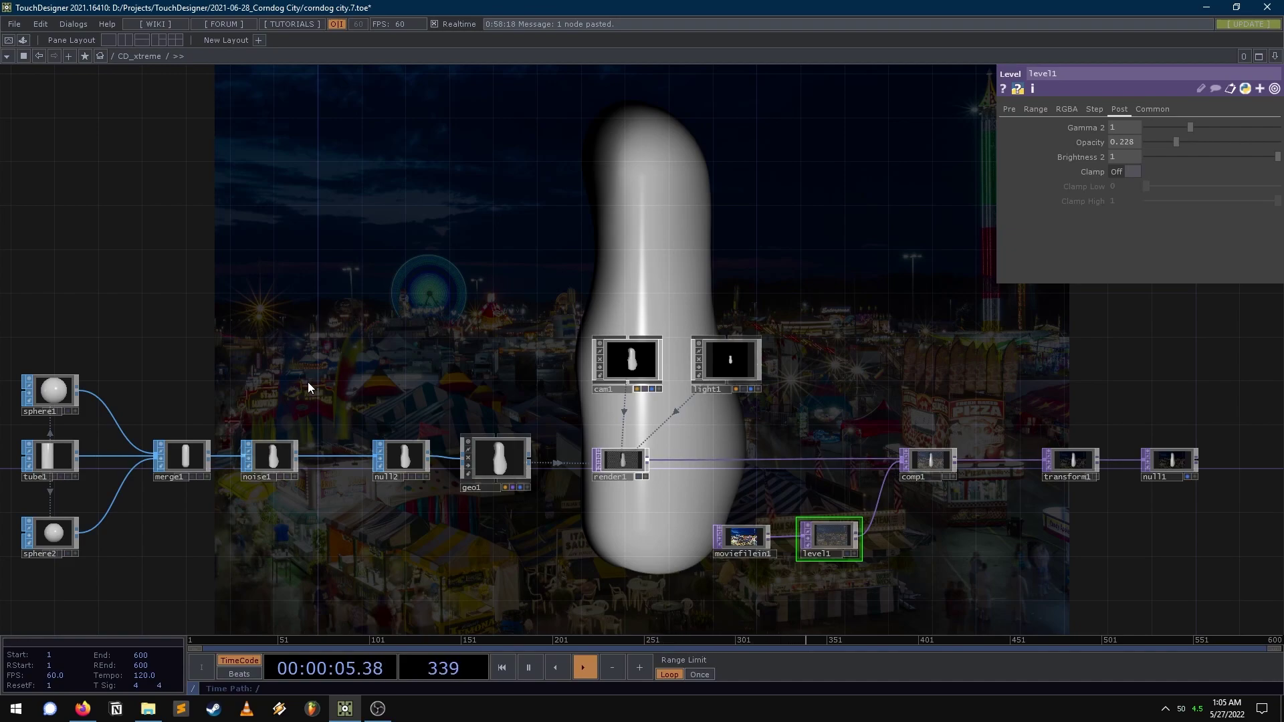
{"action": "left_click_drag", "start_coordinate": [516, 265], "coordinate": [654, 202]}
{"action": "left_click_drag", "start_coordinate": [406, 317], "coordinate": [360, 328]}
{"action": "mouse_move", "coordinate": [709, 320]}
{"action": "left_mouse_down"}
{"action": "mouse_move", "coordinate": [318, 277]}
{"action": "mouse_move", "coordinate": [721, 321]}
{"action": "left_mouse_up"}
{"action": "left_click_drag", "start_coordinate": [437, 428], "coordinate": [420, 423]}
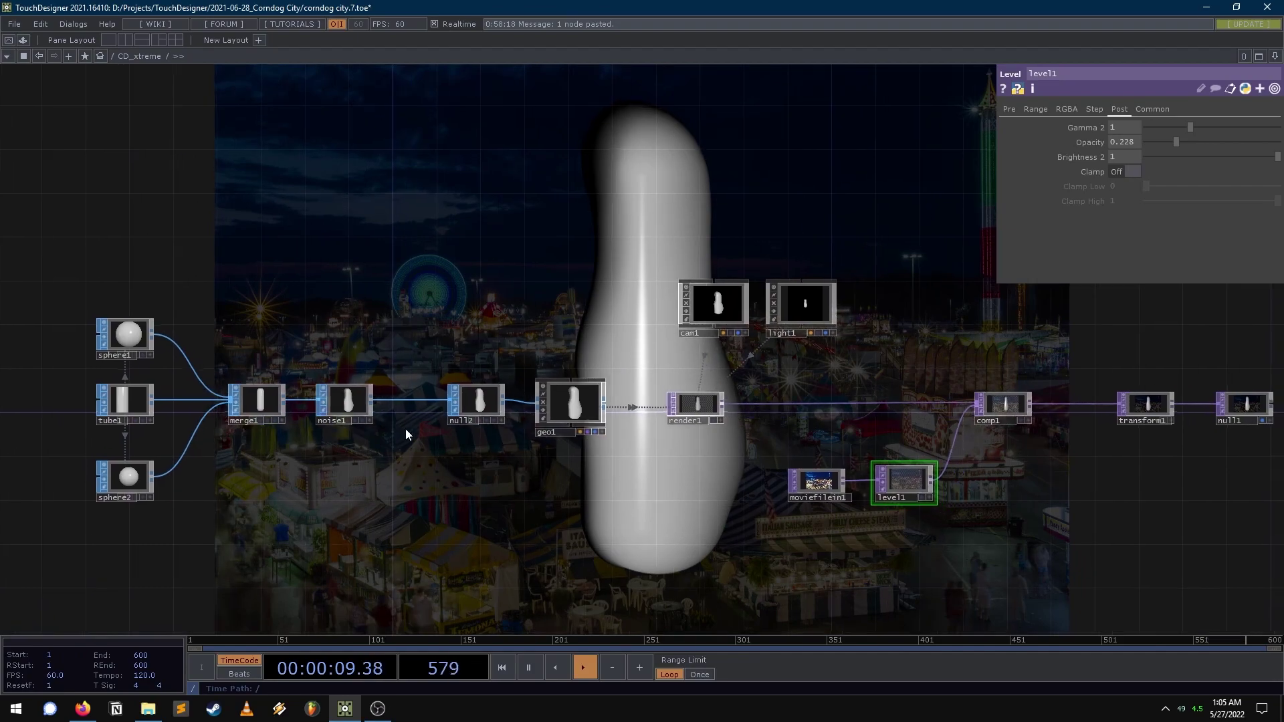
- Set noise1's period to 0.54 and its amplitude to 0.12
{"action": "left_click", "coordinate": [352, 391]}
{"action": "left_click_drag", "start_coordinate": [571, 195], "coordinate": [317, 315]}
{"action": "left_click_drag", "start_coordinate": [1221, 230], "coordinate": [782, 342]}
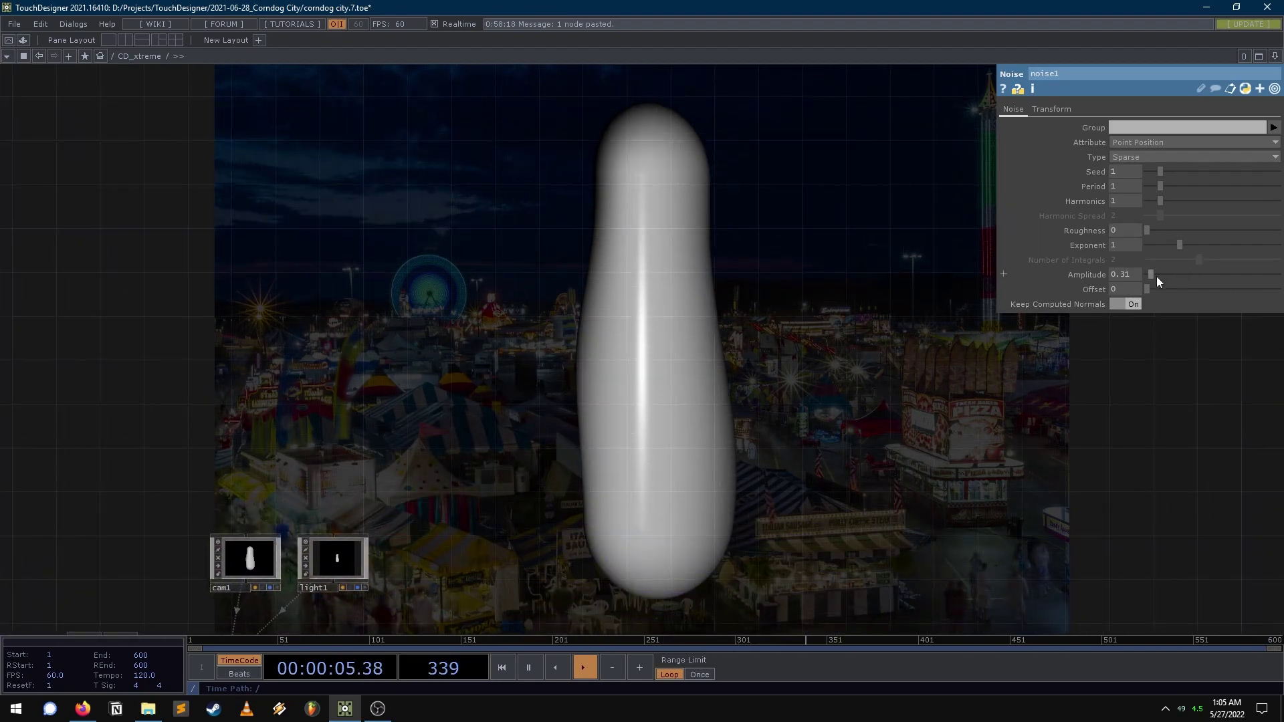
{"action": "left_click_drag", "start_coordinate": [1160, 187], "coordinate": [1157, 191]}
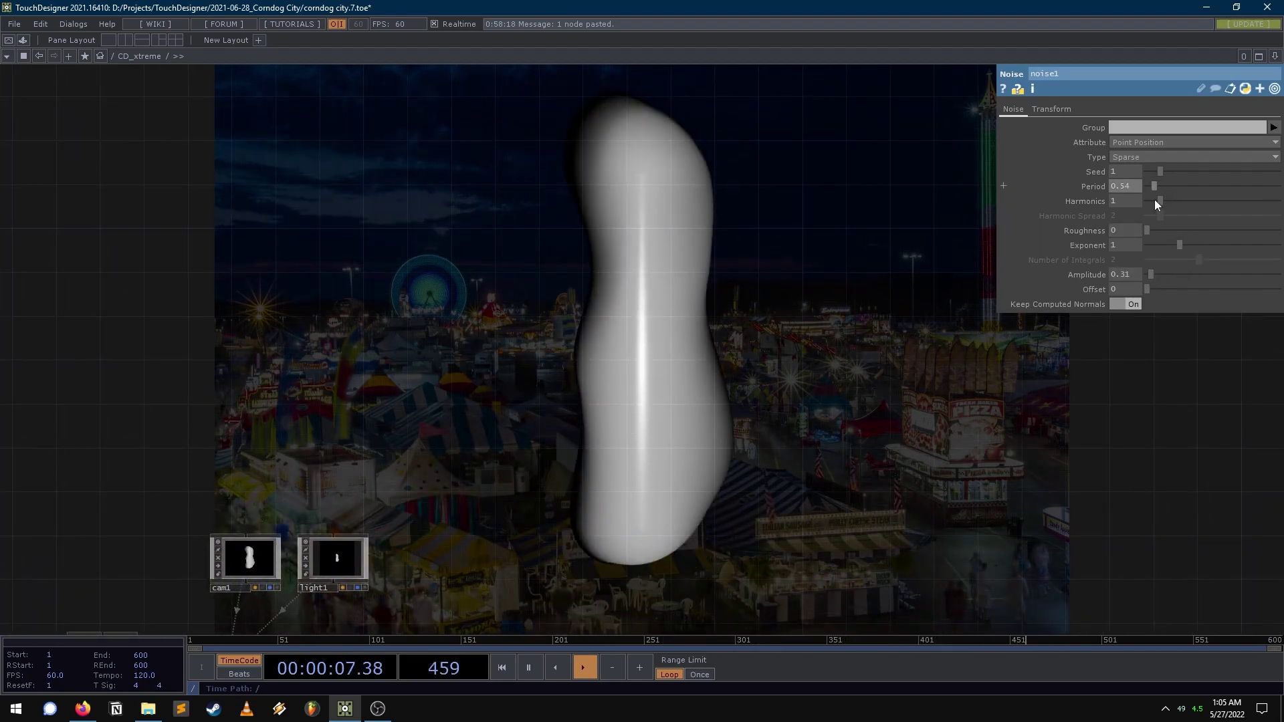
{"action": "middle_click_drag", "start_coordinate": [1129, 274], "coordinate": [1132, 255]}
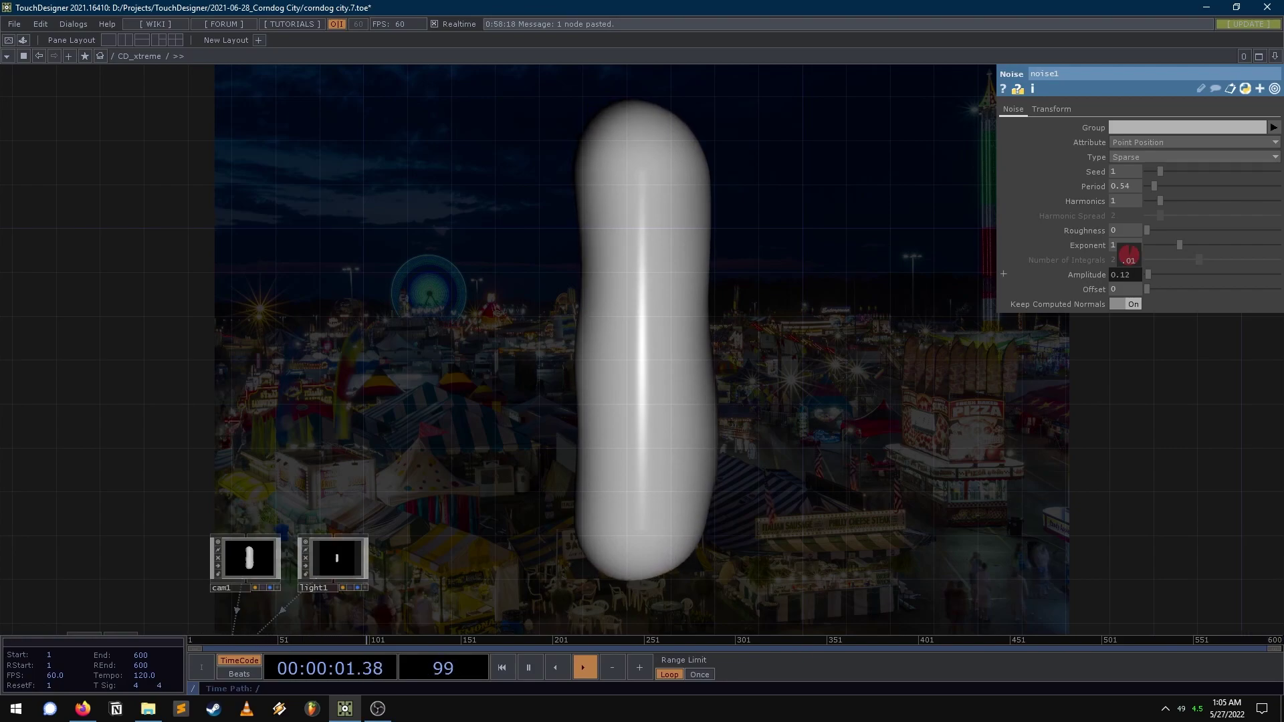
- Try seed values of 1.71 and 2.43 on noise1
{"action": "left_click_drag", "start_coordinate": [710, 321], "coordinate": [901, 154]}
{"action": "left_click_drag", "start_coordinate": [564, 364], "coordinate": [661, 232]}
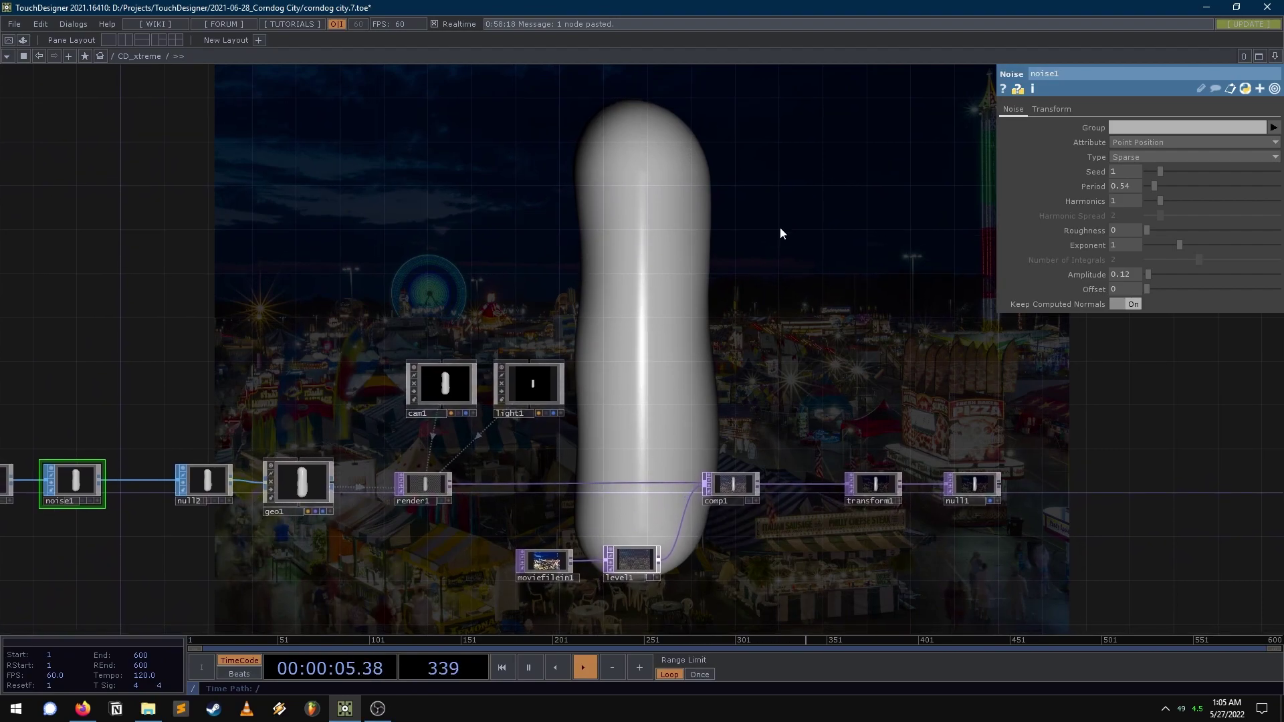
{"action": "left_click_drag", "start_coordinate": [792, 214], "coordinate": [794, 254]}
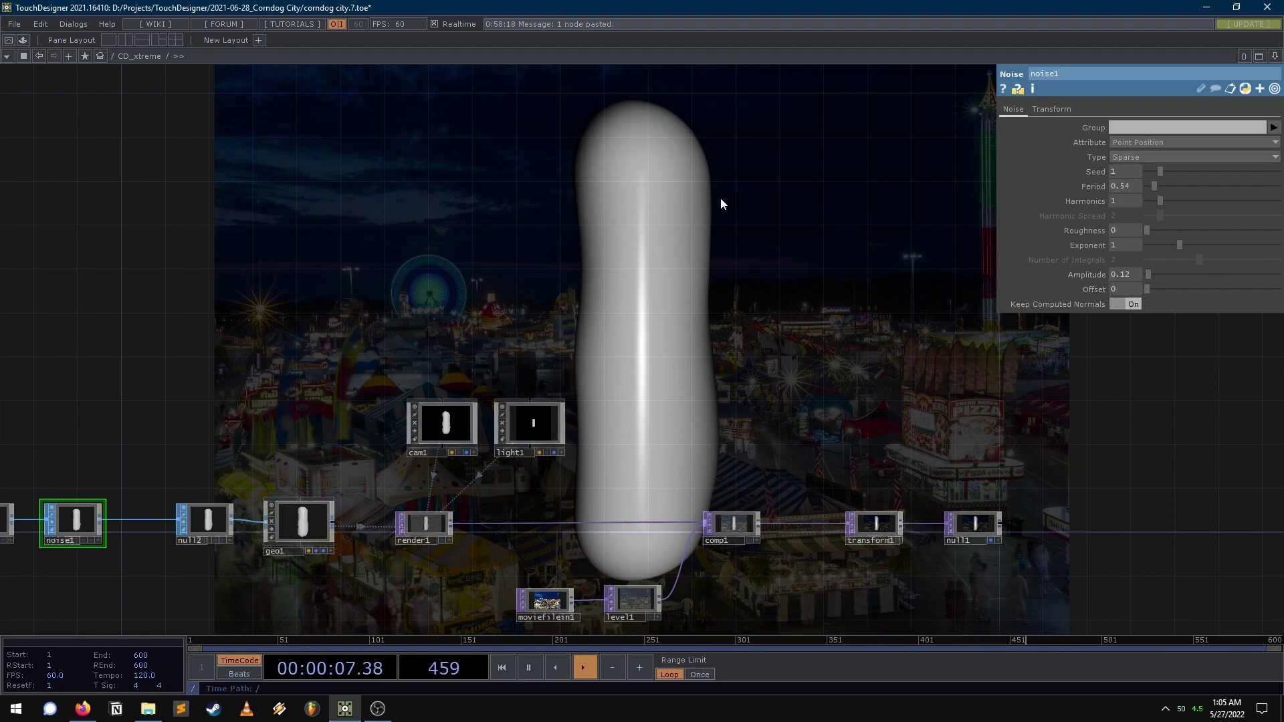
{"action": "left_click_drag", "start_coordinate": [751, 225], "coordinate": [637, 317]}
{"action": "left_click_drag", "start_coordinate": [1161, 175], "coordinate": [1170, 171]}
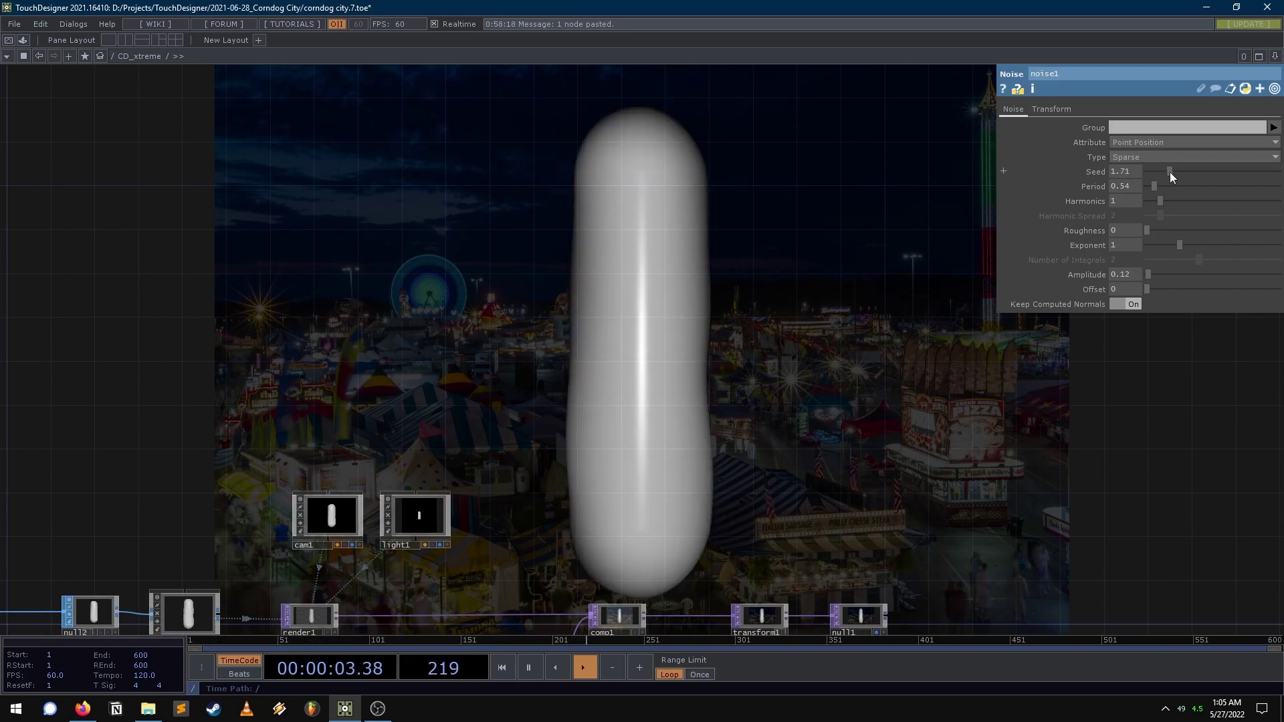
{"action": "left_click_drag", "start_coordinate": [1171, 171], "coordinate": [1179, 172]}
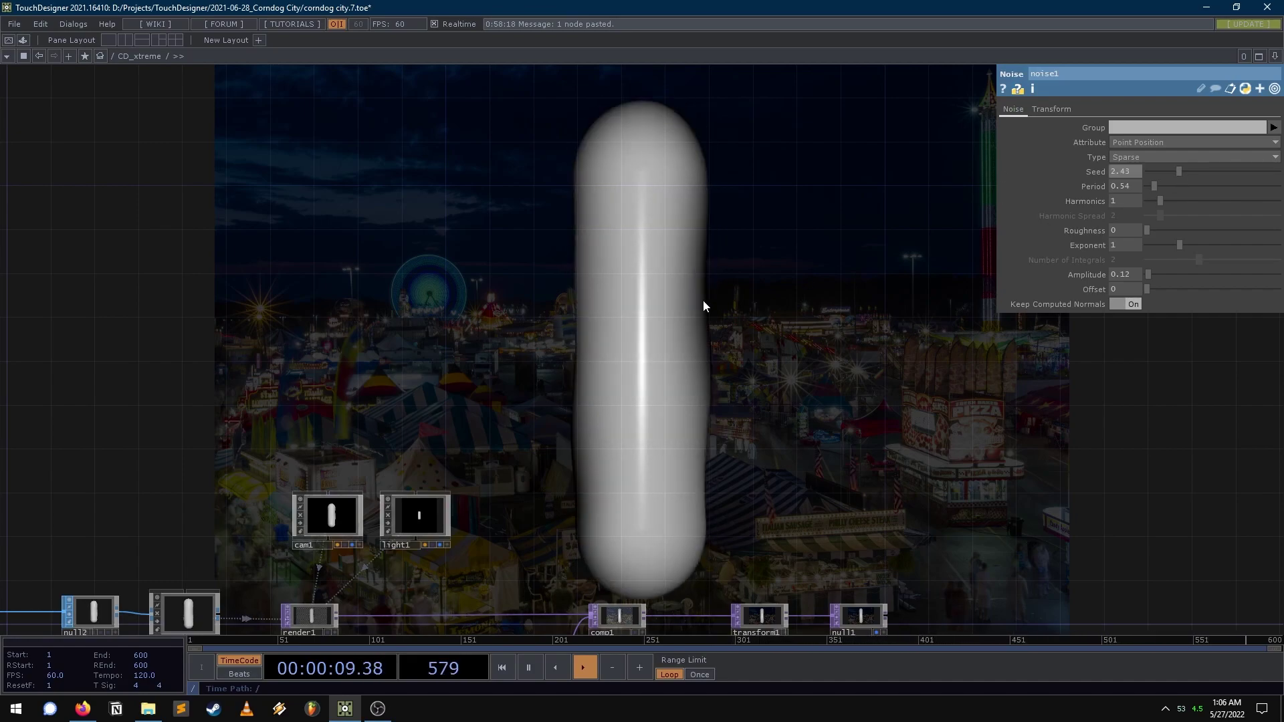
- Set noise1's seed to 1 and its amplitude to 0.093
{"action": "scroll", "coordinate": [704, 300], "scroll_direction": "down", "scroll_amount": 3}
{"action": "left_click_drag", "start_coordinate": [421, 301], "coordinate": [682, 312]}
{"action": "scroll", "coordinate": [701, 395], "scroll_direction": "down", "scroll_amount": 1}
{"action": "left_click_drag", "start_coordinate": [701, 395], "coordinate": [683, 426]}
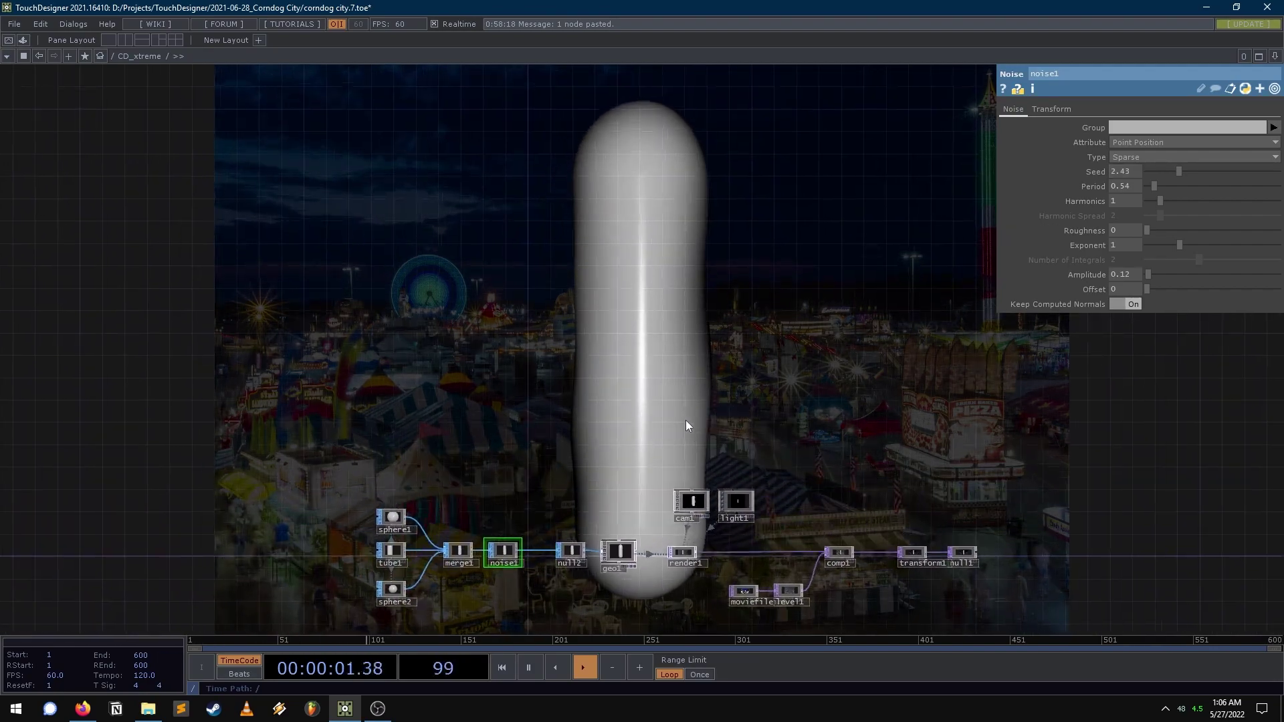
{"action": "left_click_drag", "start_coordinate": [743, 329], "coordinate": [550, 288]}
{"action": "left_click_drag", "start_coordinate": [405, 346], "coordinate": [438, 476]}
{"action": "left_click_drag", "start_coordinate": [969, 251], "coordinate": [708, 271]}
{"action": "left_click_drag", "start_coordinate": [1179, 171], "coordinate": [1123, 176]}
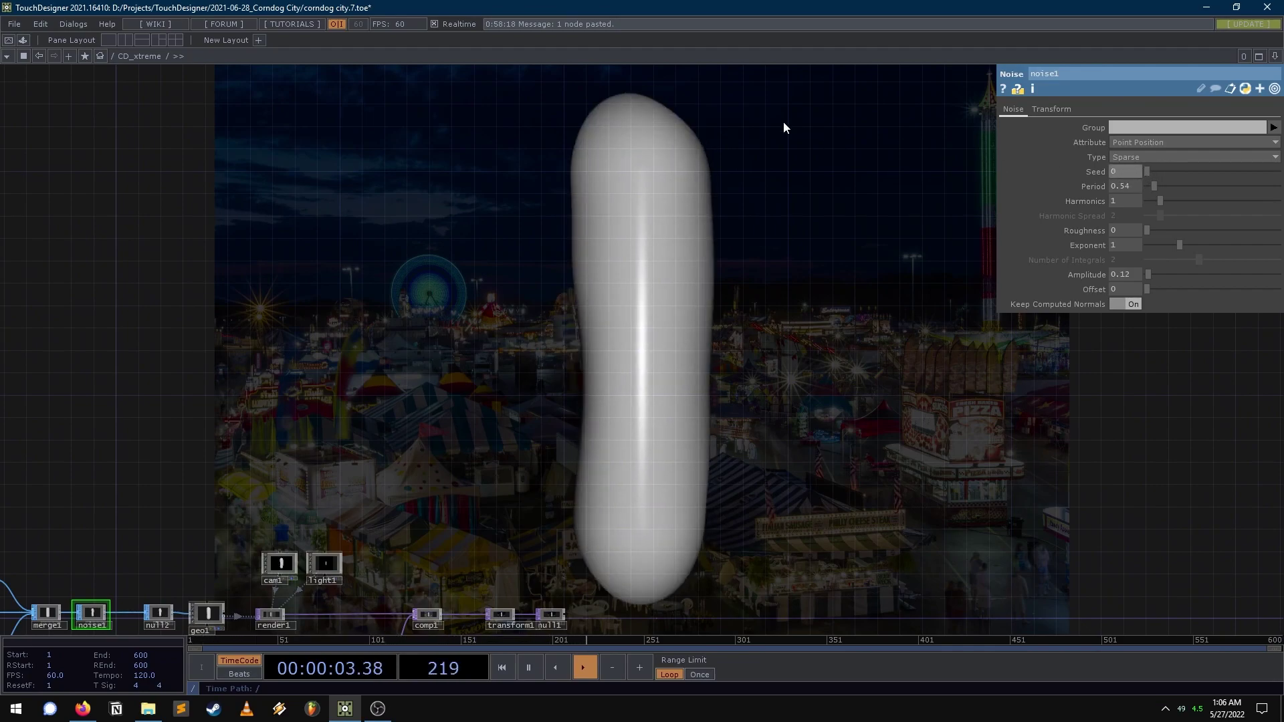
{"action": "type", "text": "1"}
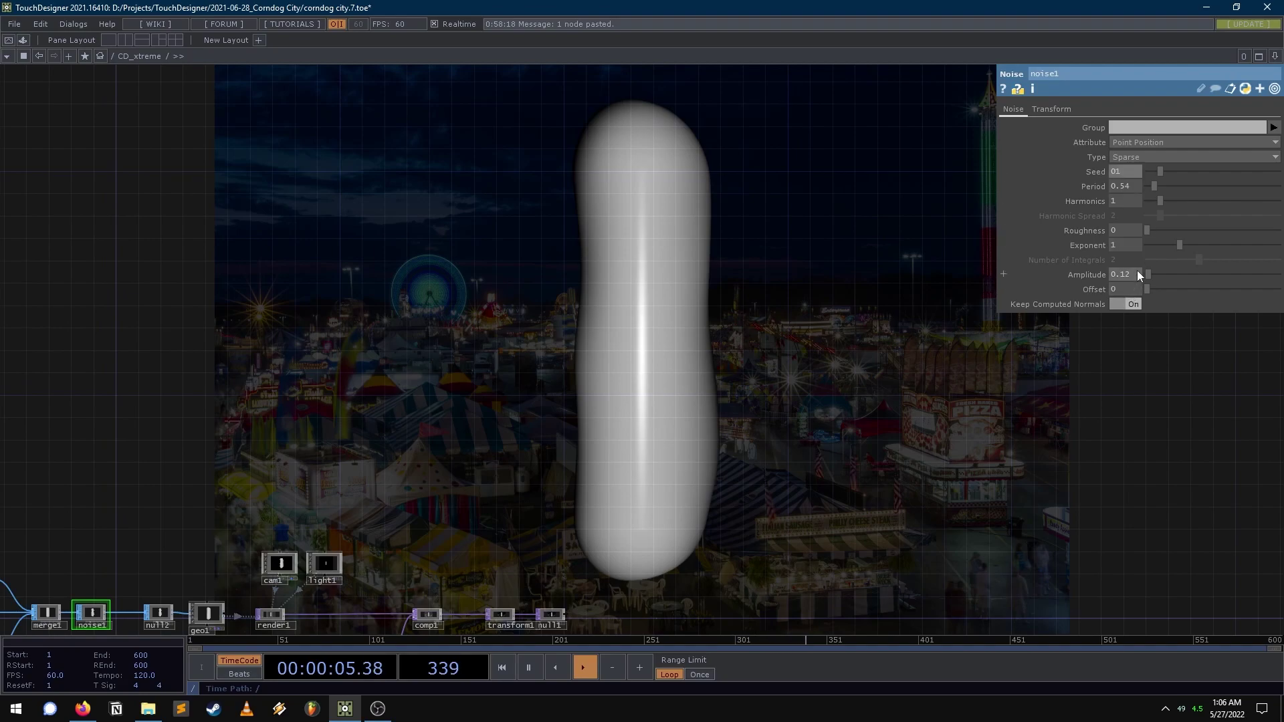
{"action": "middle_click_drag", "start_coordinate": [1129, 274], "coordinate": [1137, 254]}
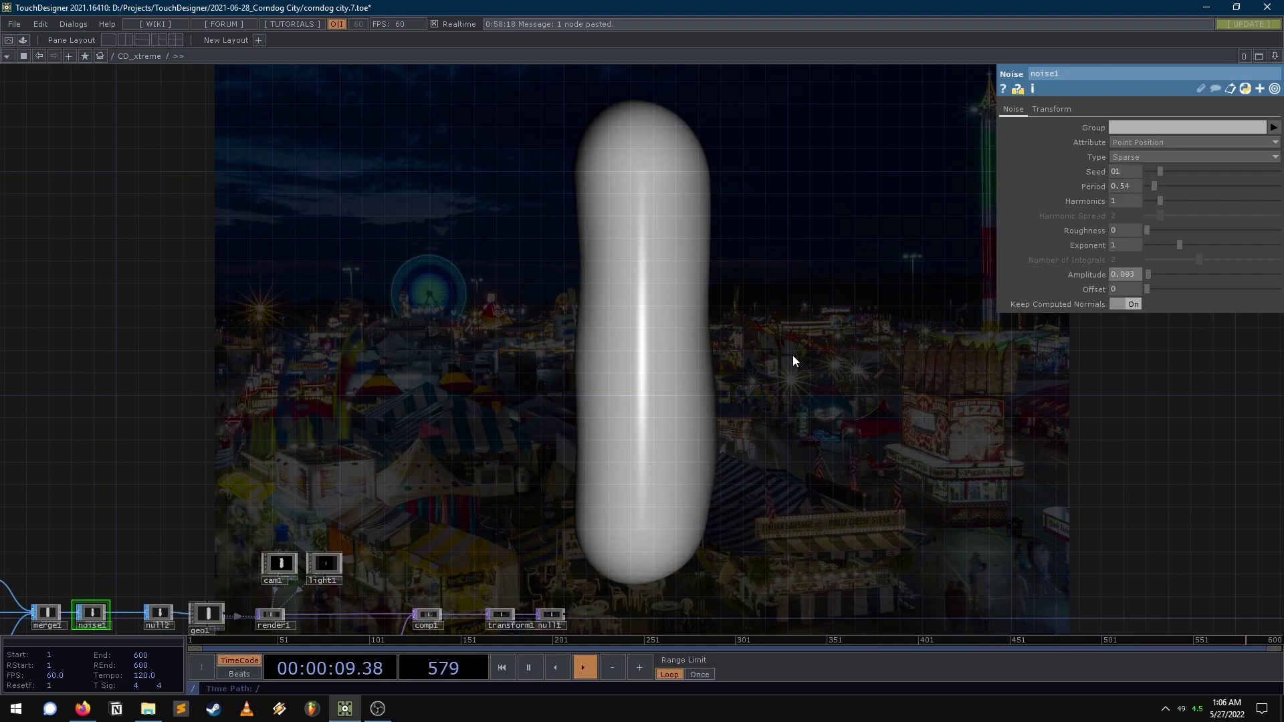
- Add a Noise TOP in the empty network area above sphere1
{"action": "left_click_drag", "start_coordinate": [594, 407], "coordinate": [716, 252]}
{"action": "scroll", "coordinate": [717, 253], "scroll_direction": "down", "scroll_amount": 2}
{"action": "left_click_drag", "start_coordinate": [415, 295], "coordinate": [493, 281]}
{"action": "scroll", "coordinate": [493, 281], "scroll_direction": "down", "scroll_amount": 1}
{"action": "scroll", "coordinate": [497, 278], "scroll_direction": "up", "scroll_amount": 1}
{"action": "key", "text": "Tab"}
{"action": "type", "text": "noise"}
{"action": "left_click", "coordinate": [533, 185]}
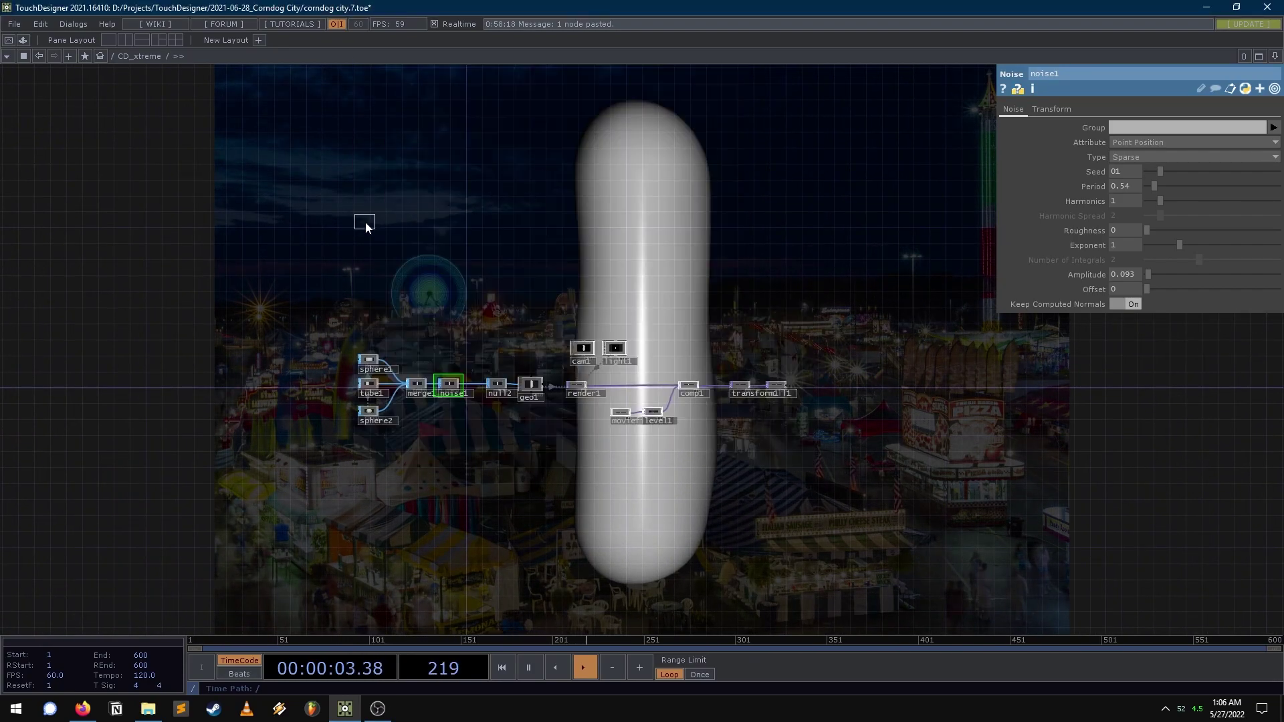
{"action": "left_click", "coordinate": [367, 262]}
- Append a Null TOP to noise2, then align noise2 above sphere1 with the null level beside it
{"action": "left_click", "coordinate": [376, 261]}
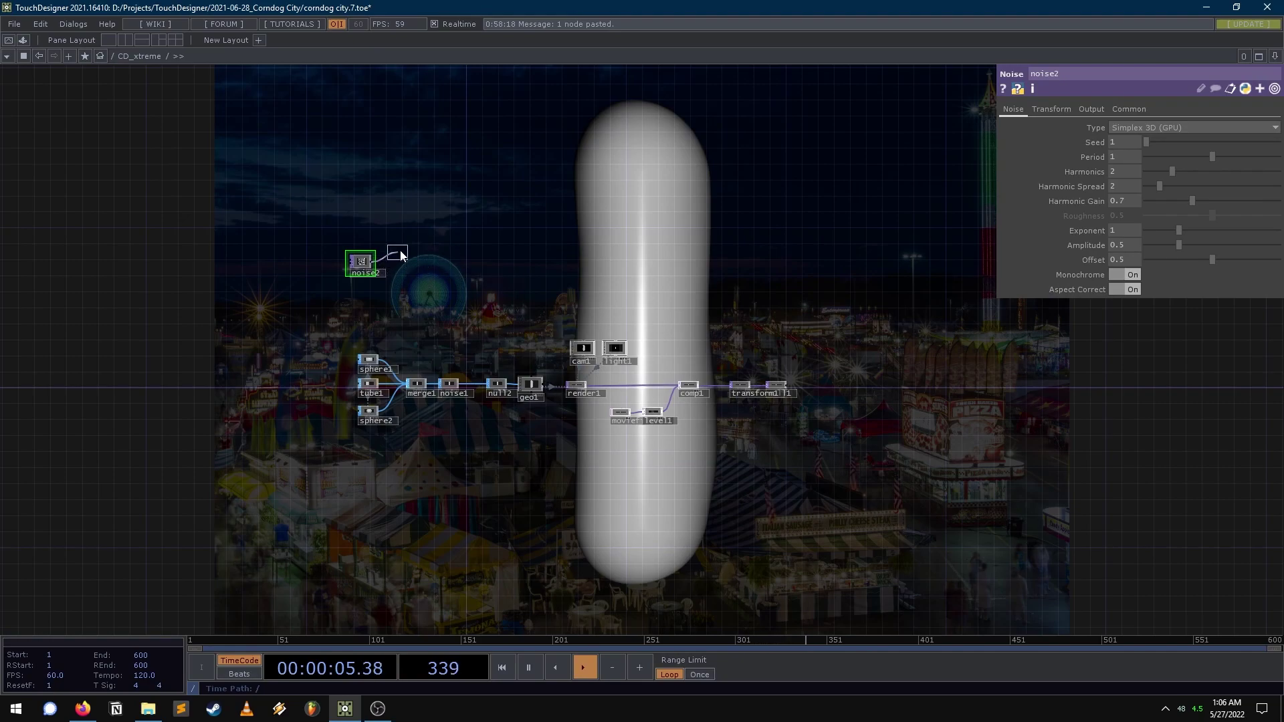
{"action": "left_click", "coordinate": [428, 261]}
{"action": "scroll", "coordinate": [373, 289], "scroll_direction": "up", "scroll_amount": 6}
{"action": "left_click_drag", "start_coordinate": [652, 269], "coordinate": [625, 320]}
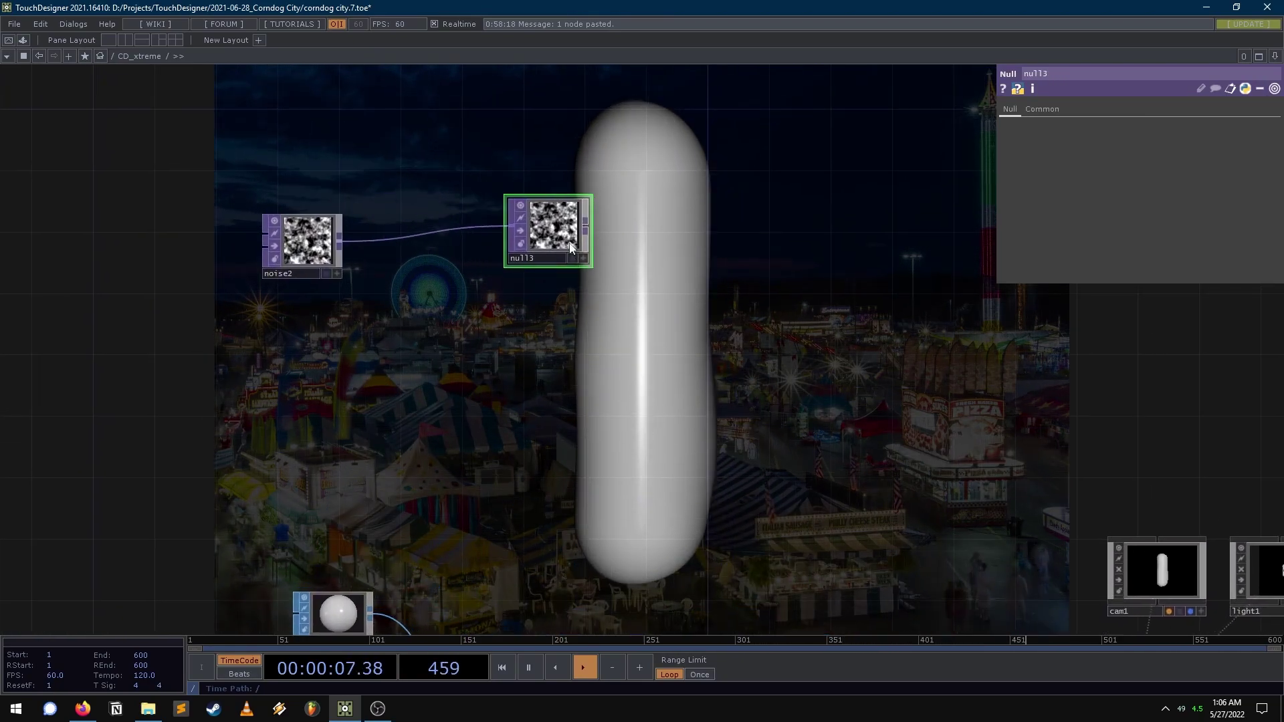
{"action": "left_click_drag", "start_coordinate": [569, 238], "coordinate": [570, 256]}
{"action": "left_click_drag", "start_coordinate": [299, 244], "coordinate": [330, 245]}
{"action": "left_click_drag", "start_coordinate": [565, 244], "coordinate": [534, 244]}
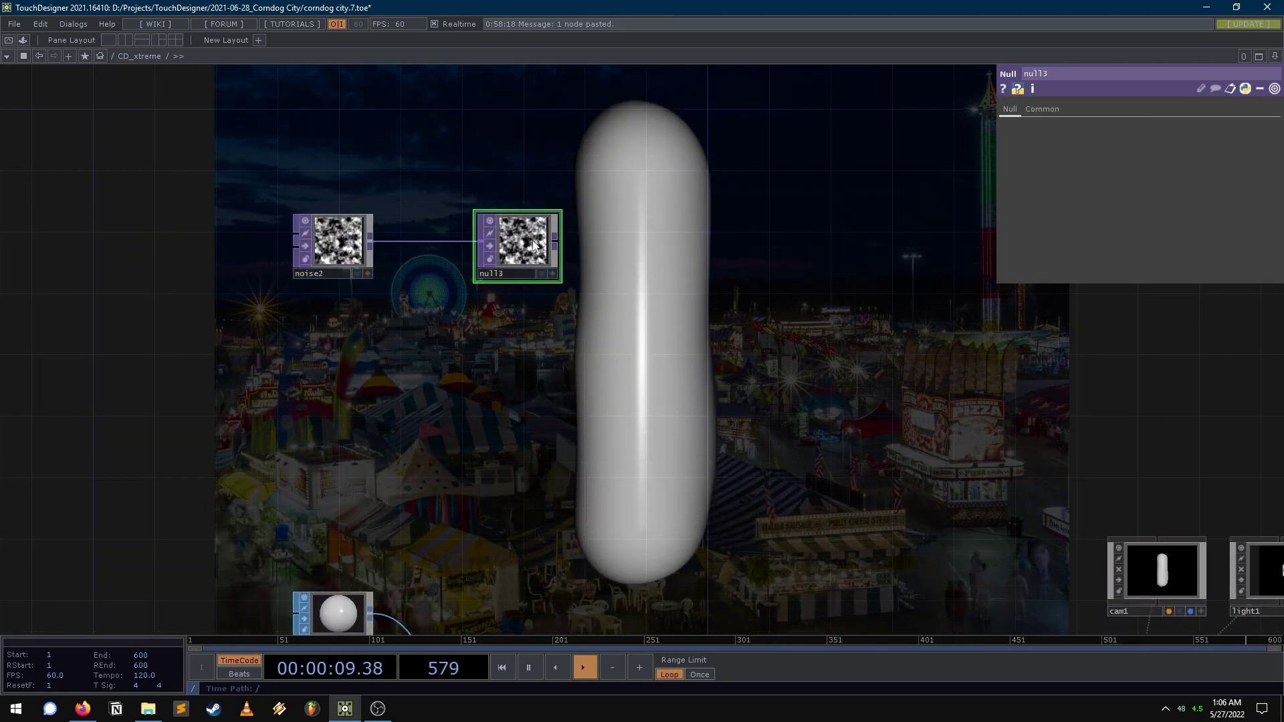
{"action": "left_click_drag", "start_coordinate": [684, 304], "coordinate": [596, 324]}
{"action": "left_click_drag", "start_coordinate": [710, 348], "coordinate": [638, 333]}
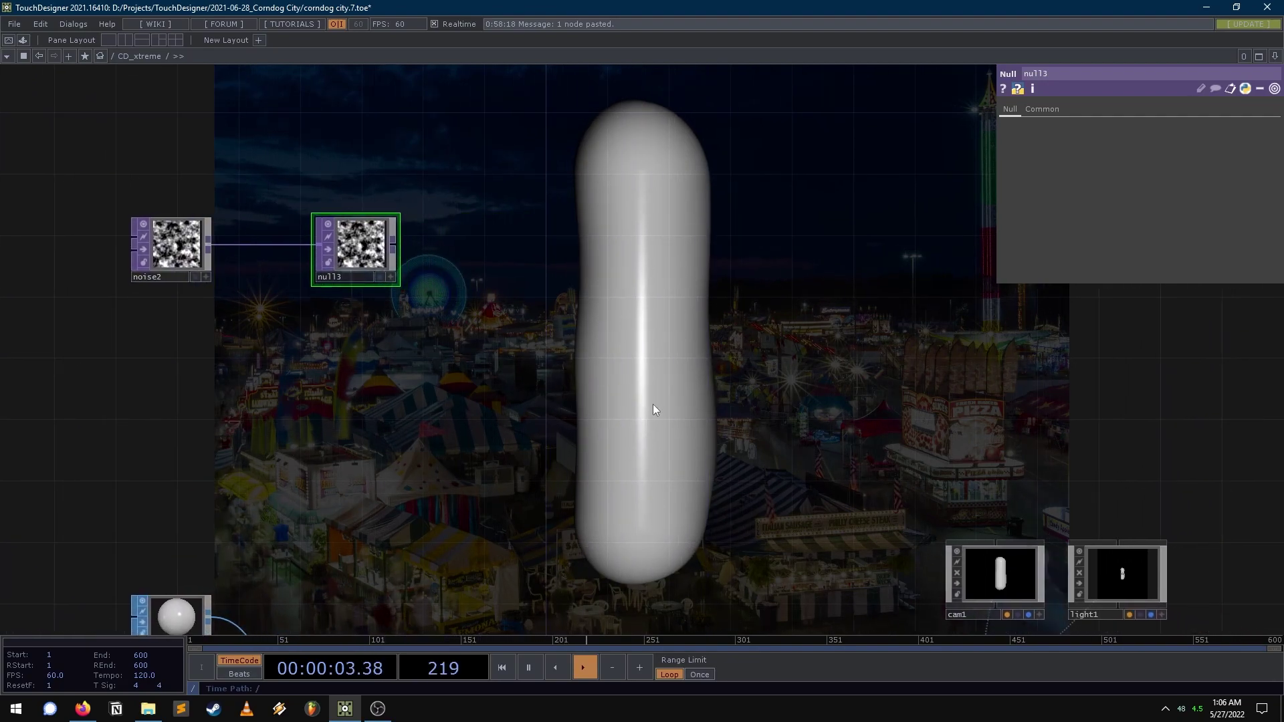
- Replace the null after noise2 with a Lookup TOP followed by a new Null TOP
{"action": "left_click", "coordinate": [170, 242]}
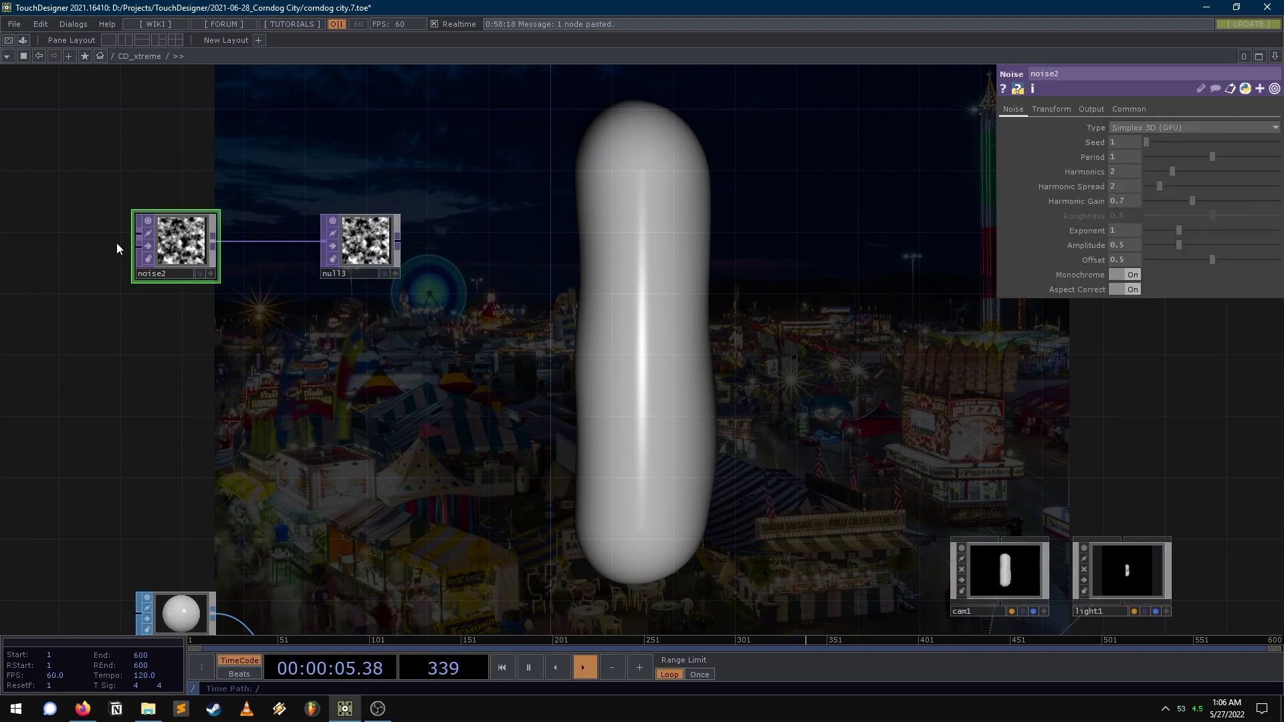
{"action": "left_click_drag", "start_coordinate": [398, 244], "coordinate": [471, 260]}
{"action": "key", "text": "Delete"}
{"action": "left_click", "coordinate": [213, 240]}
{"action": "type", "text": "lookup"}
{"action": "key", "text": "Return"}
{"action": "left_click_drag", "start_coordinate": [269, 224], "coordinate": [266, 228]}
{"action": "left_click_drag", "start_coordinate": [230, 224], "coordinate": [382, 238]}
{"action": "key", "text": "alt+n"}
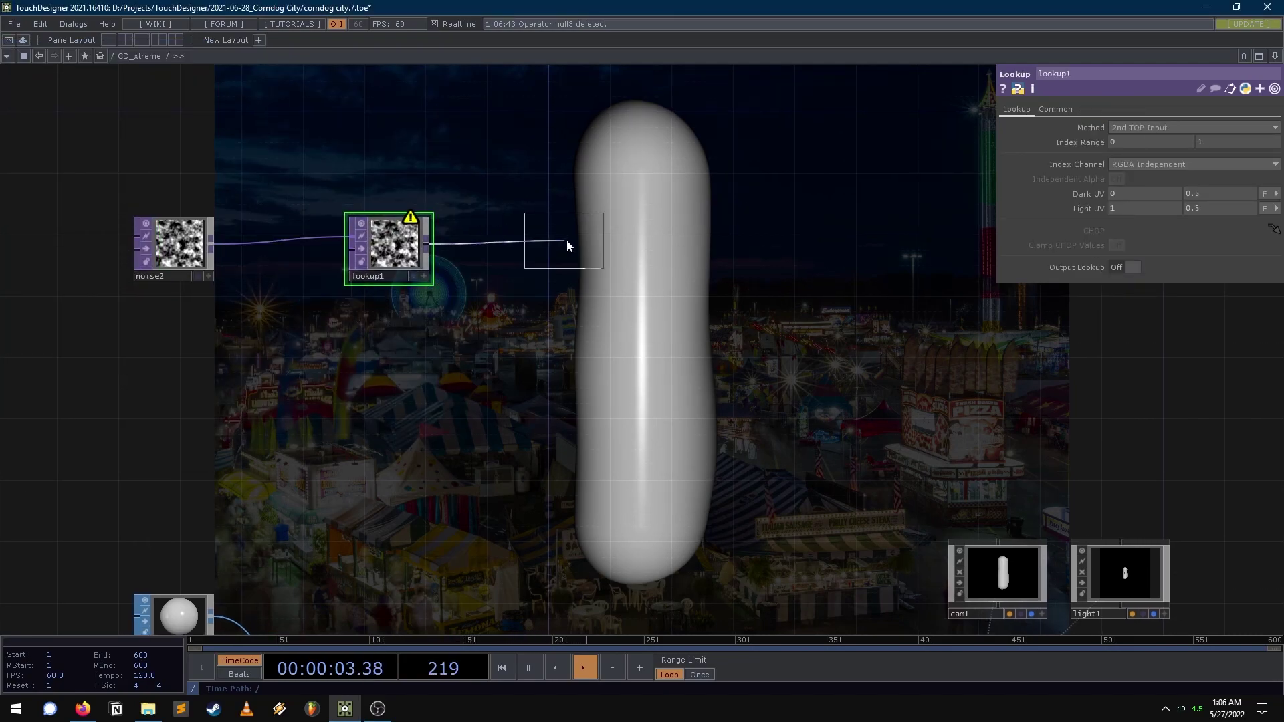
{"action": "left_click", "coordinate": [605, 234]}
- Add a Ramp TOP below noise2 and connect it to lookup1's second input
{"action": "key", "text": "Tab"}
{"action": "type", "text": "ramp"}
{"action": "key", "text": "Return"}
{"action": "left_click", "coordinate": [336, 358]}
{"action": "left_click_drag", "start_coordinate": [336, 358], "coordinate": [391, 263]}
- Line up lookup1 and its null side by side in the same row as noise2
{"action": "left_click_drag", "start_coordinate": [633, 239], "coordinate": [542, 271]}
{"action": "mouse_move", "coordinate": [358, 267]}
{"action": "left_mouse_down"}
{"action": "mouse_move", "coordinate": [418, 253]}
{"action": "mouse_move", "coordinate": [374, 249]}
{"action": "left_mouse_up"}
{"action": "left_click_drag", "start_coordinate": [517, 261], "coordinate": [501, 246]}
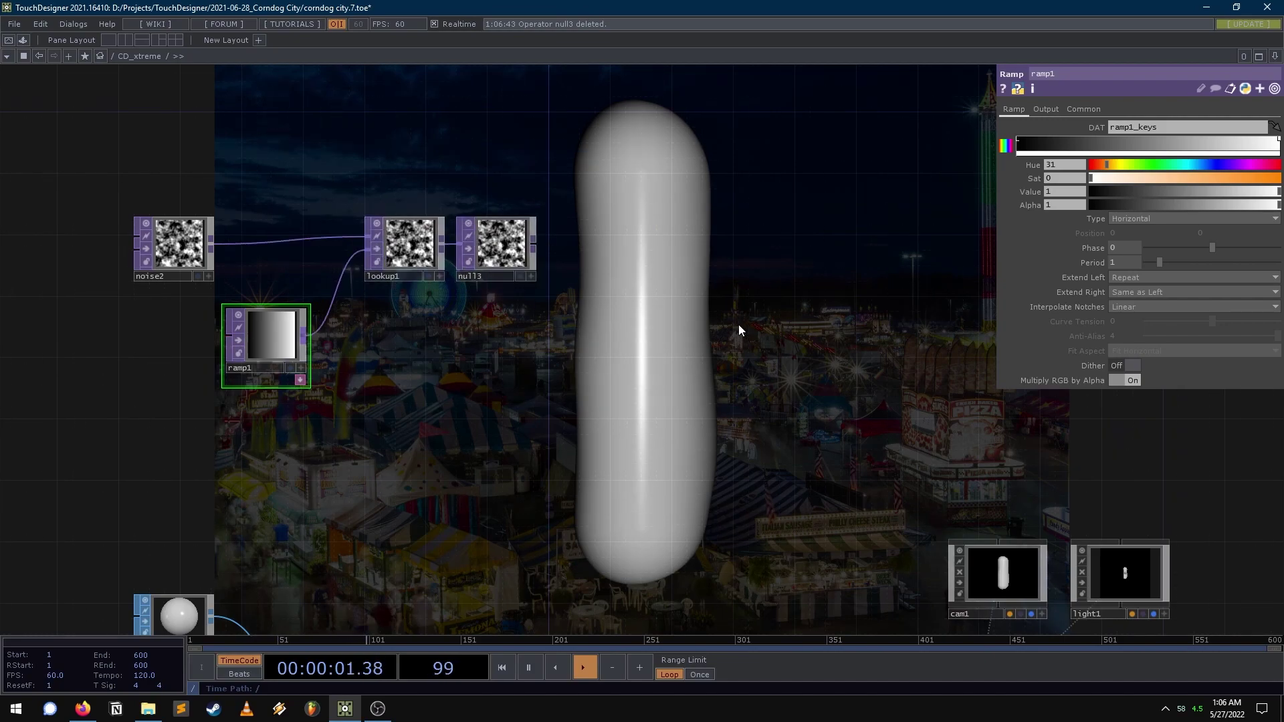
{"action": "left_click_drag", "start_coordinate": [718, 418], "coordinate": [543, 333]}
{"action": "key", "text": "Tab"}
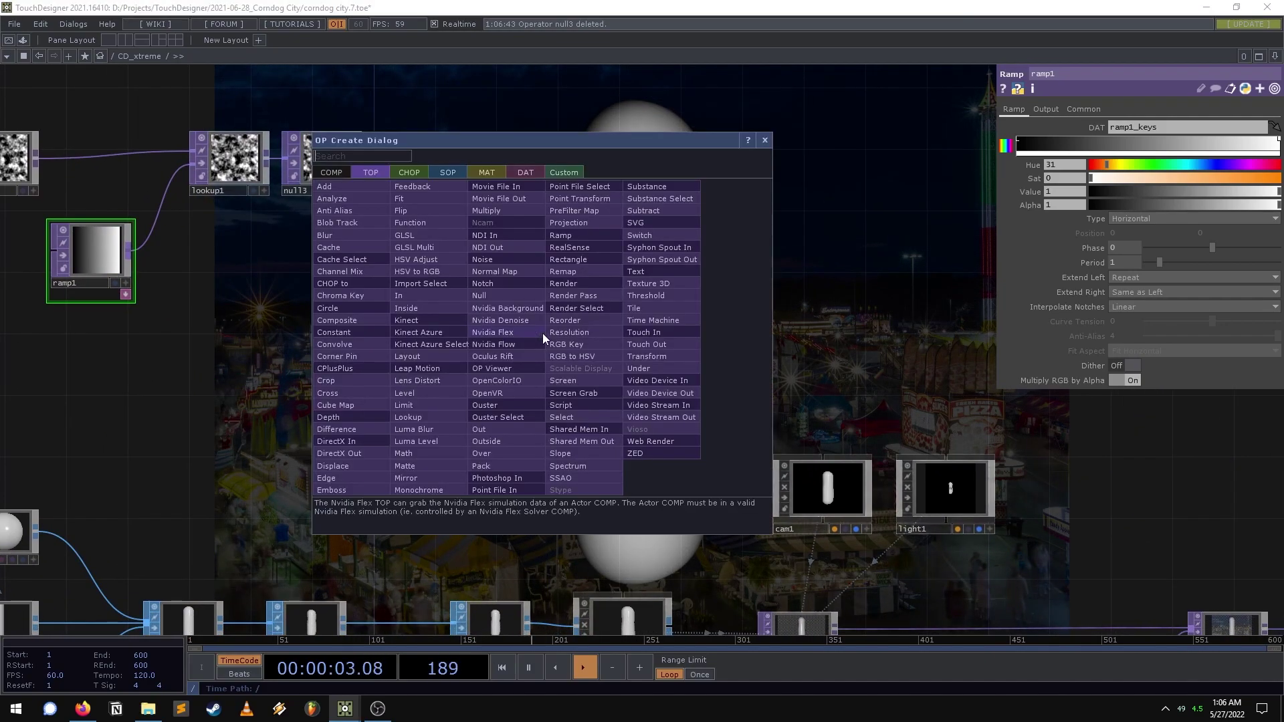
{"action": "left_click", "coordinate": [488, 172]}
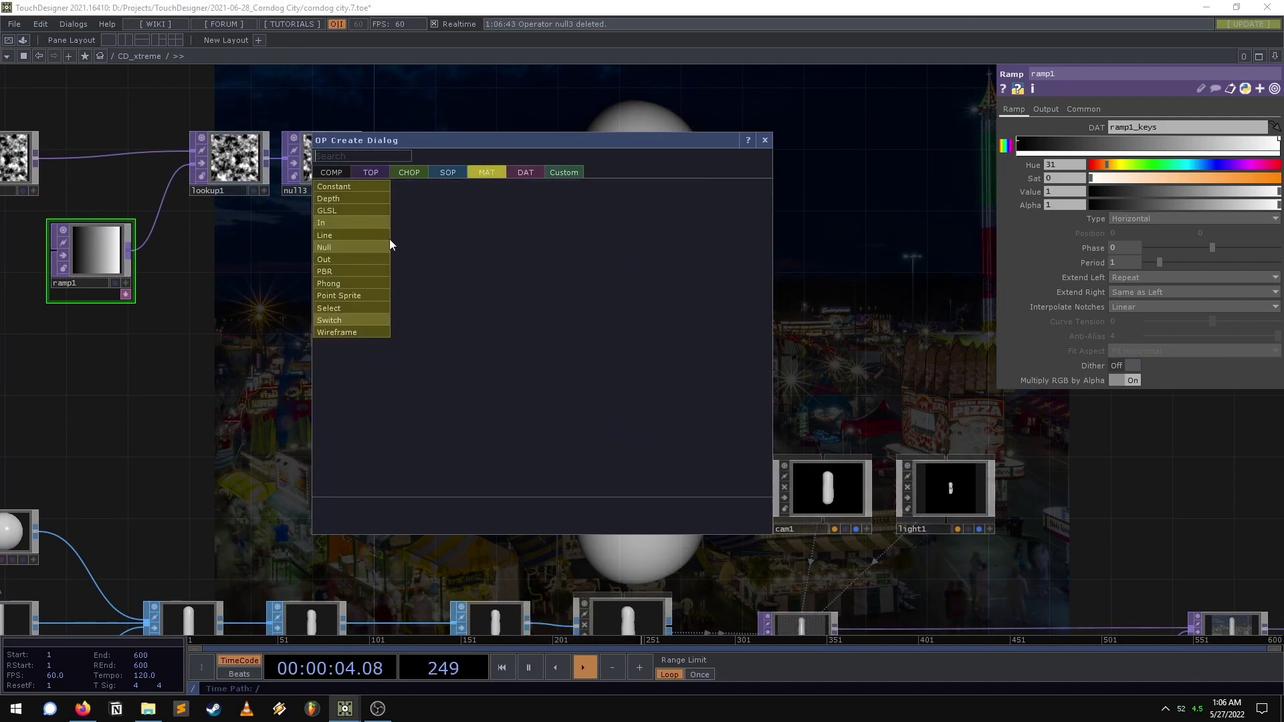
{"action": "left_click", "coordinate": [351, 271]}
{"action": "left_click", "coordinate": [467, 289]}
{"action": "scroll", "coordinate": [575, 318], "scroll_direction": "down", "scroll_amount": 3}
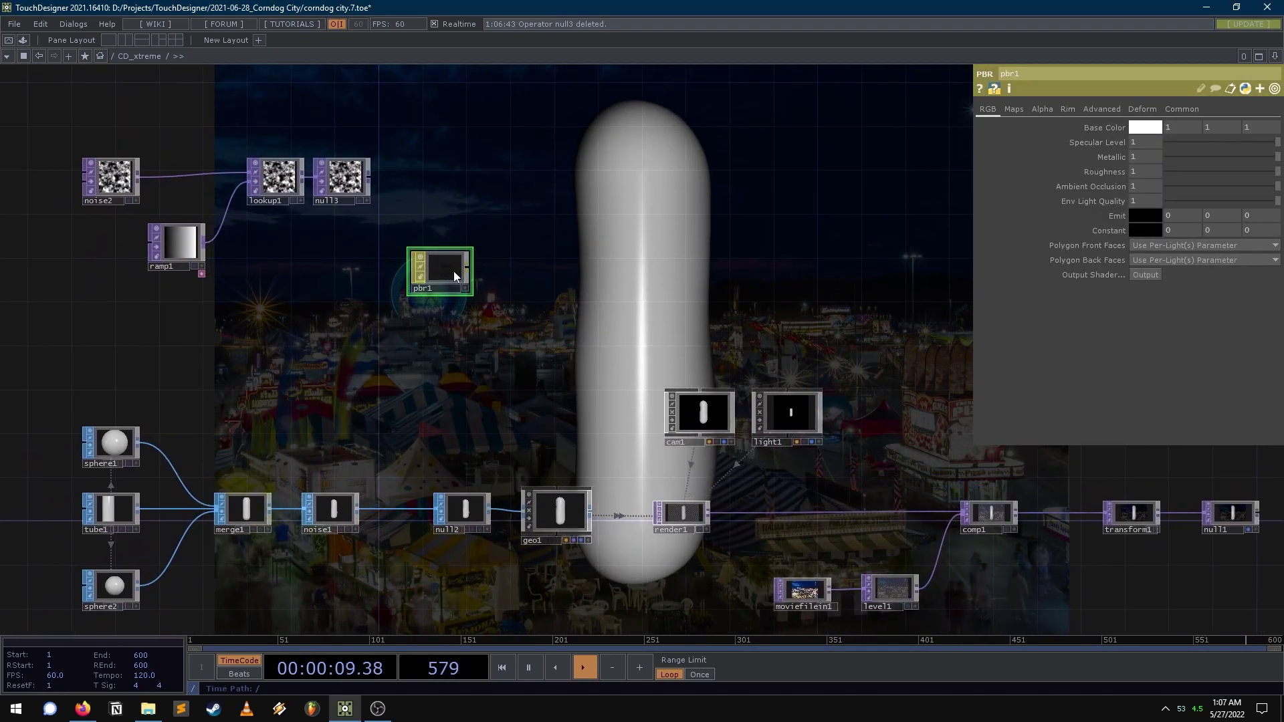
{"action": "key", "text": "Delete"}
- Add a Phong MAT in the open space beside null3 and append a Null MAT to it
{"action": "key", "text": "Tab"}
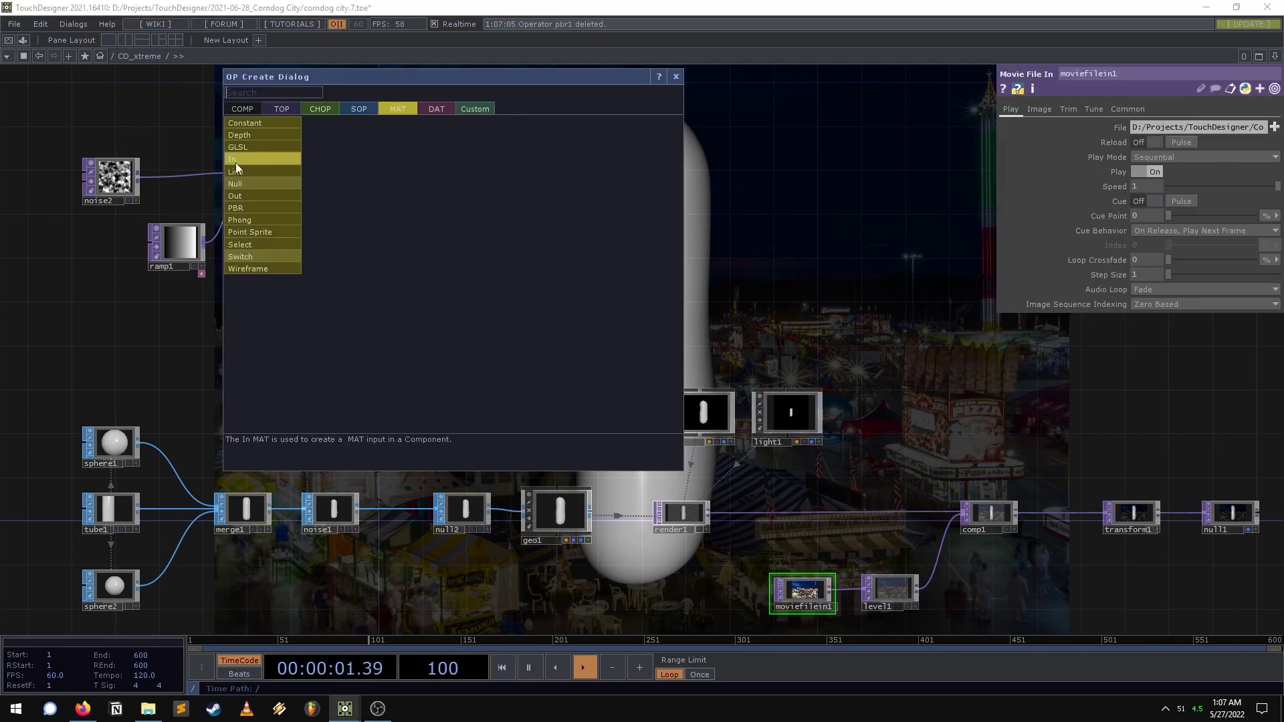
{"action": "left_click", "coordinate": [266, 219]}
{"action": "left_click", "coordinate": [465, 253]}
{"action": "scroll", "coordinate": [469, 266], "scroll_direction": "up", "scroll_amount": 3}
{"action": "key", "text": "alt+n"}
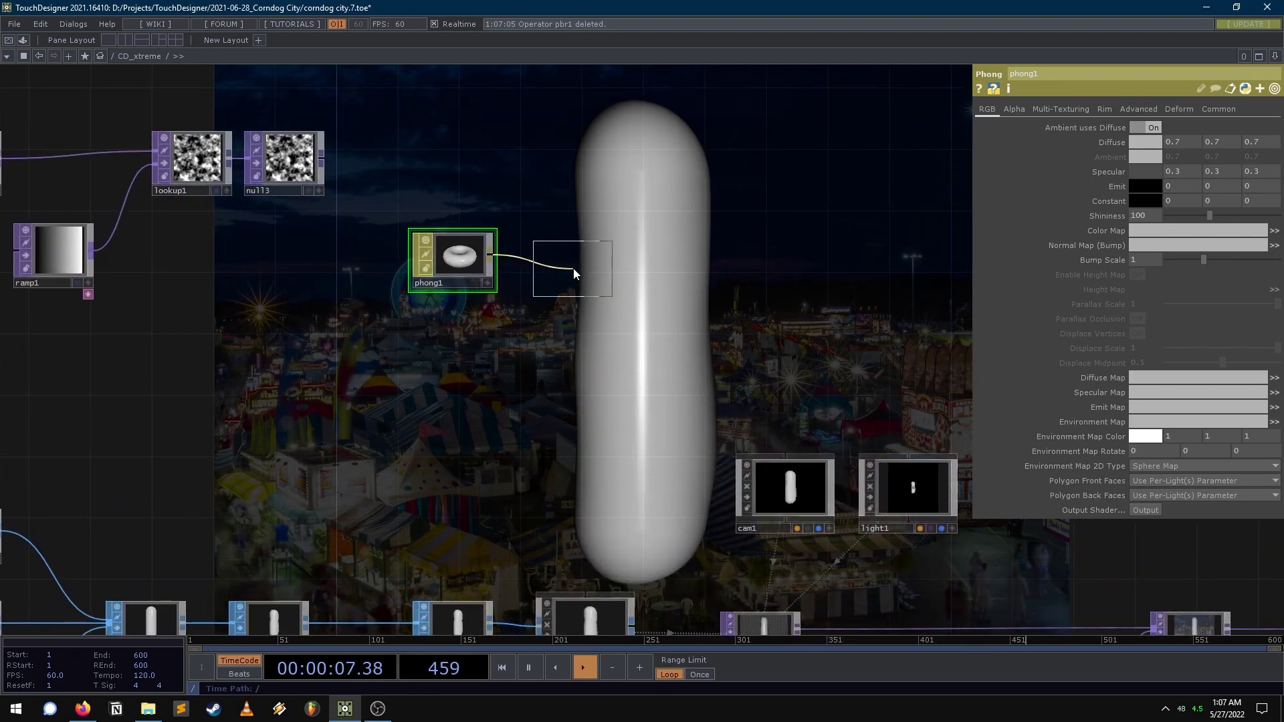
{"action": "left_click", "coordinate": [590, 263]}
- Assign null4 to geo1's Material parameter
{"action": "scroll", "coordinate": [639, 264], "scroll_direction": "down", "scroll_amount": 5}
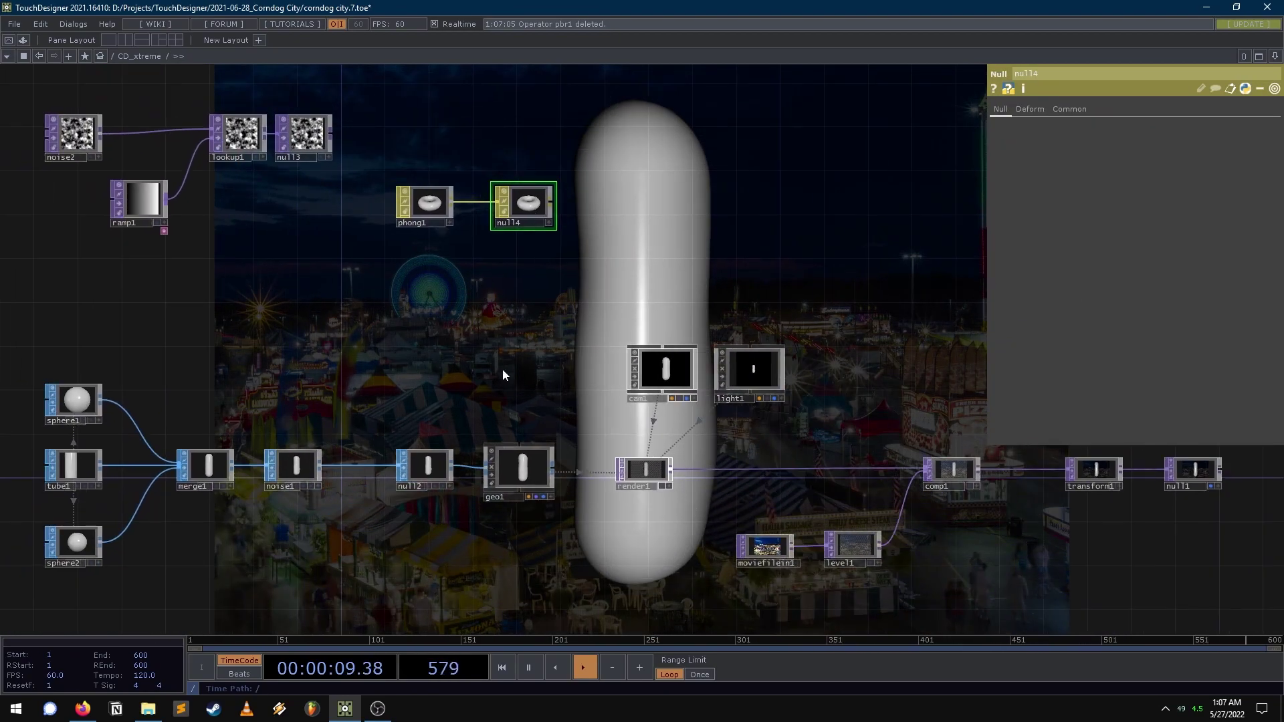
{"action": "left_click_drag", "start_coordinate": [546, 211], "coordinate": [525, 476]}
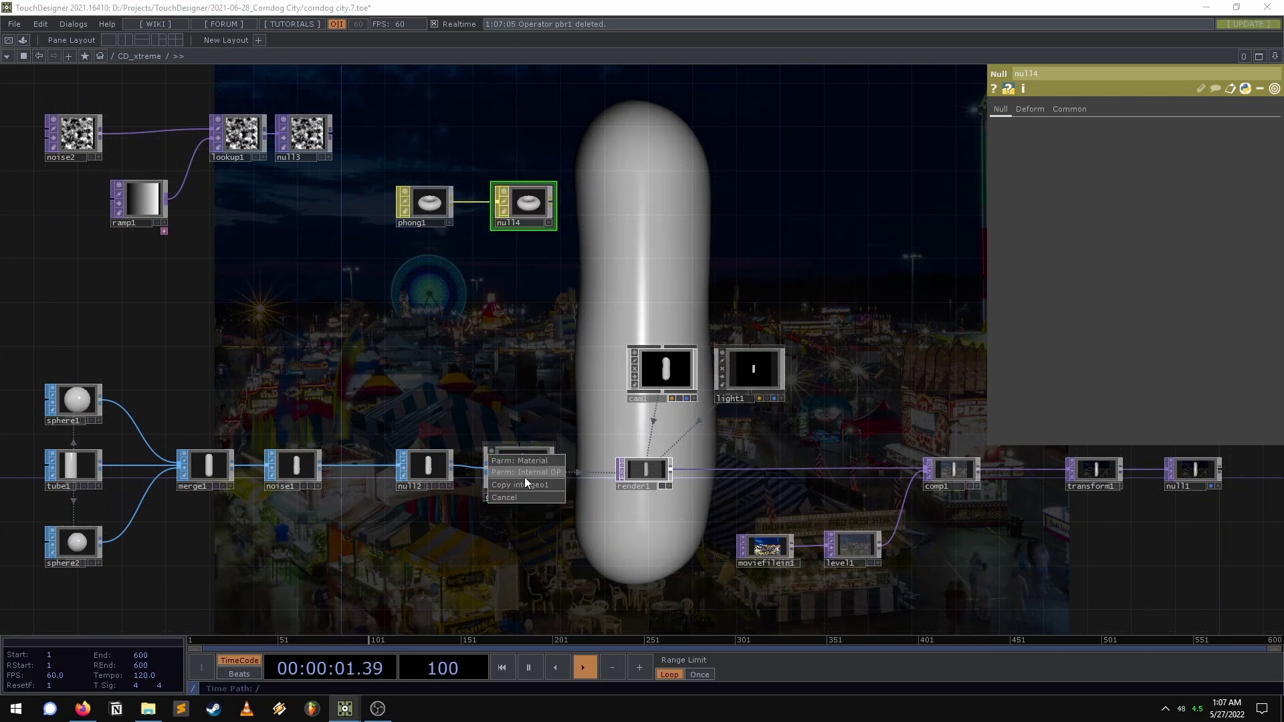
{"action": "left_click", "coordinate": [528, 472]}
- Assign the null3 texture as phong1's Color Map
{"action": "left_click_drag", "start_coordinate": [480, 254], "coordinate": [543, 405]}
{"action": "left_click_drag", "start_coordinate": [425, 263], "coordinate": [614, 169]}
{"action": "left_click", "coordinate": [532, 292]}
{"action": "left_click_drag", "start_coordinate": [520, 199], "coordinate": [802, 248]}
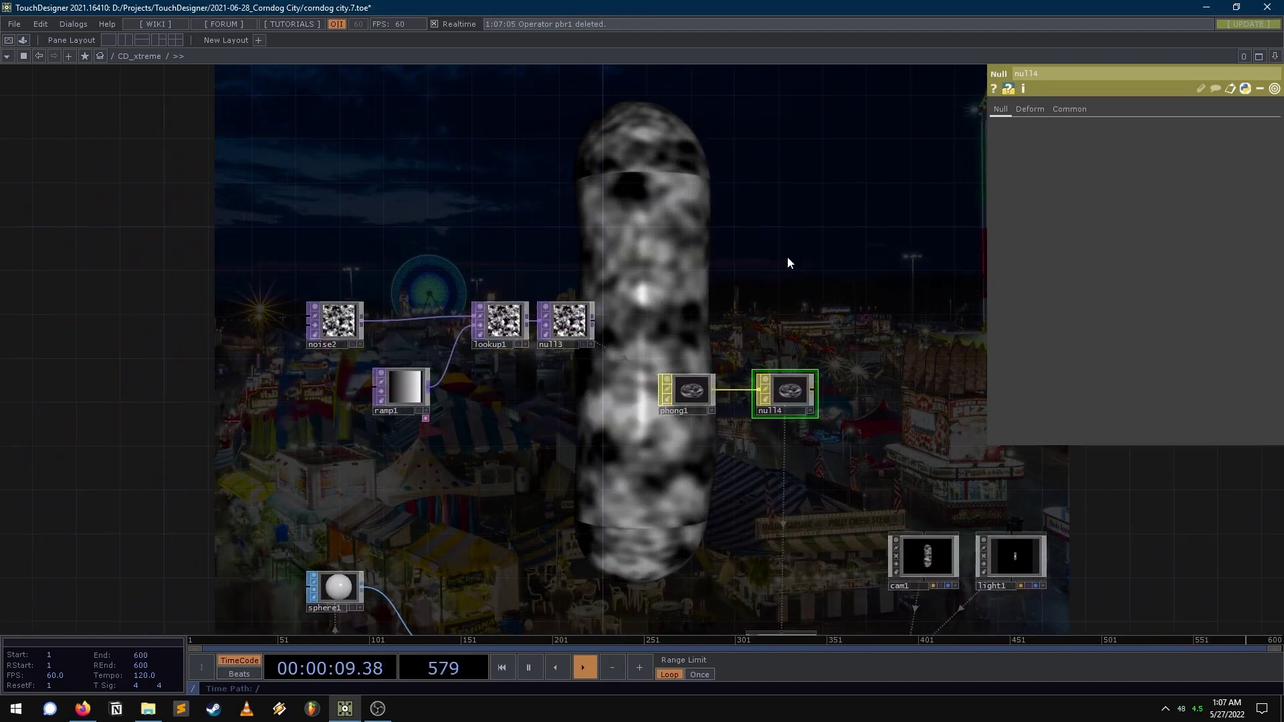
- Turn ramp1's white end key orange by setting its saturation to 1, and select the black start key
{"action": "left_click", "coordinate": [361, 316]}
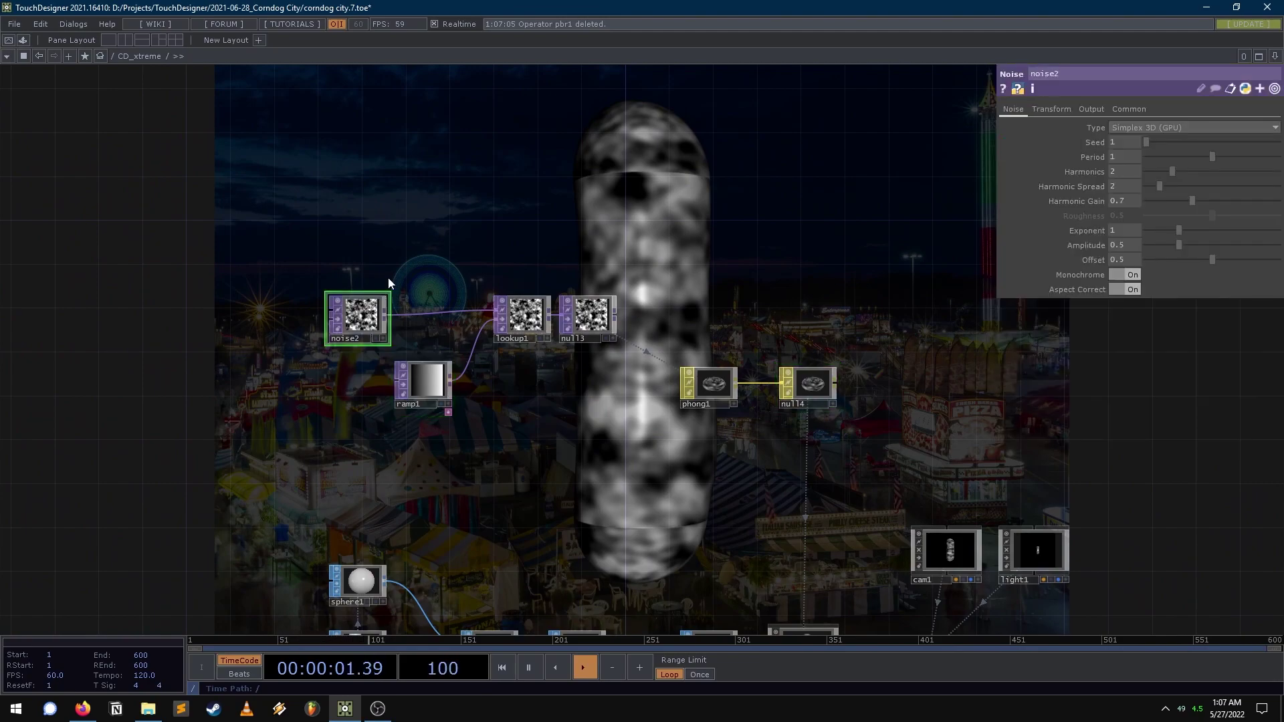
{"action": "left_click_drag", "start_coordinate": [669, 307], "coordinate": [580, 402]}
{"action": "left_click_drag", "start_coordinate": [611, 309], "coordinate": [561, 381]}
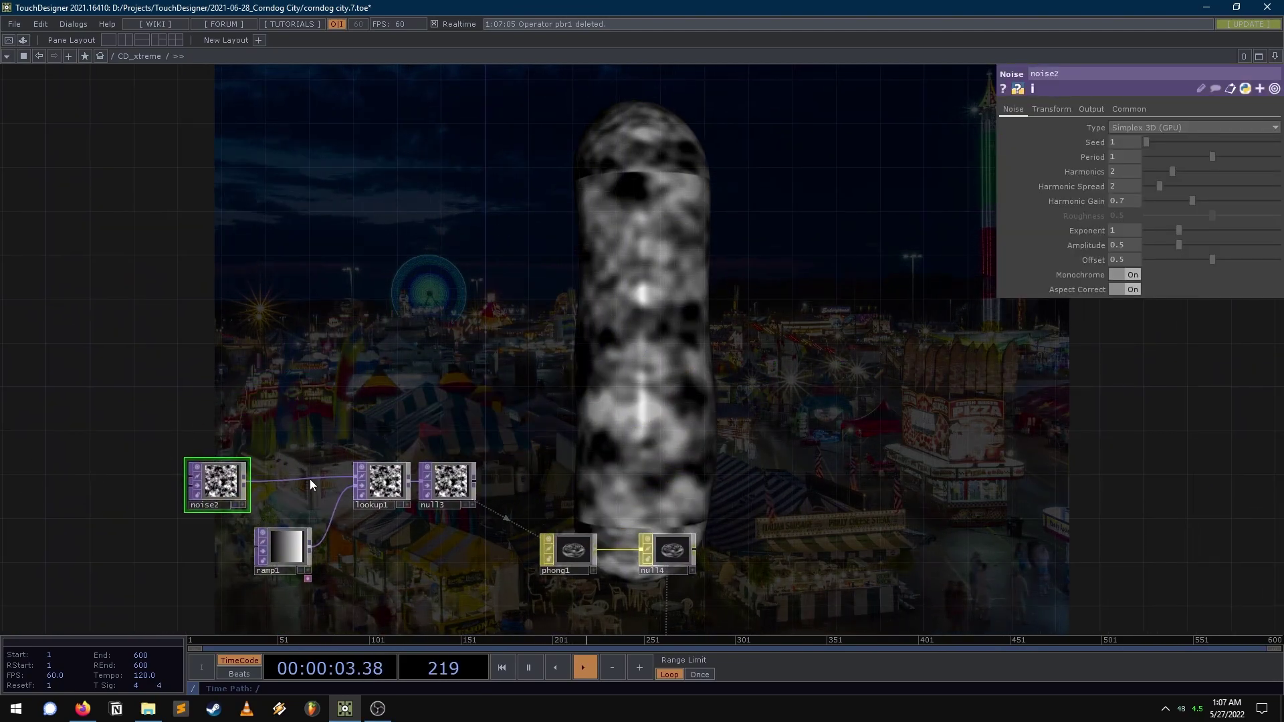
{"action": "left_click", "coordinate": [290, 543]}
{"action": "left_click_drag", "start_coordinate": [562, 278], "coordinate": [358, 389]}
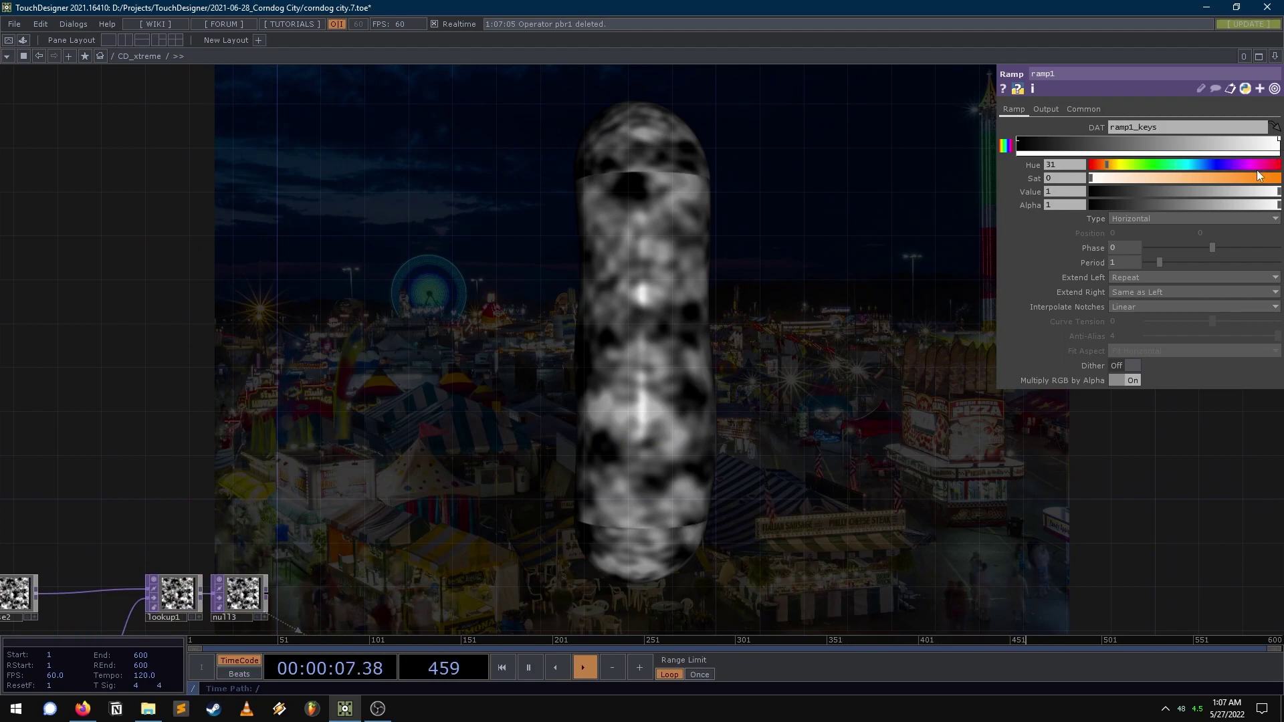
{"action": "left_click_drag", "start_coordinate": [1141, 179], "coordinate": [1280, 178]}
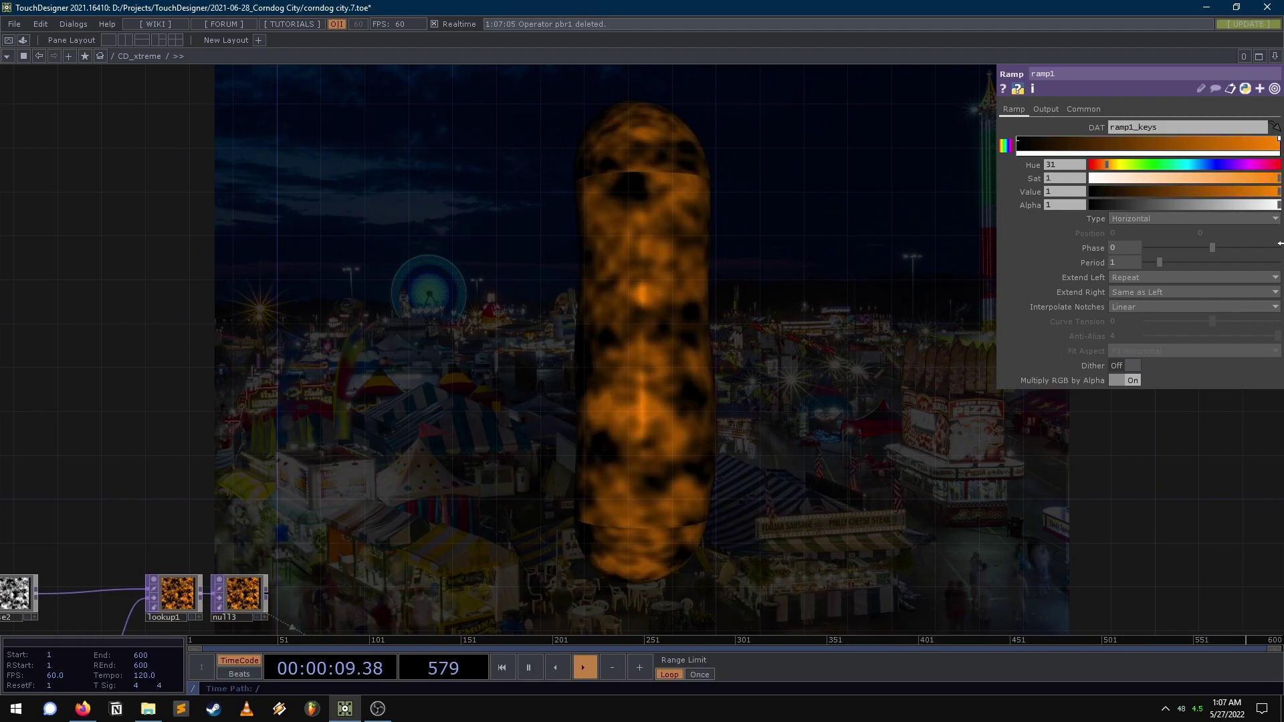
{"action": "key", "text": "h"}
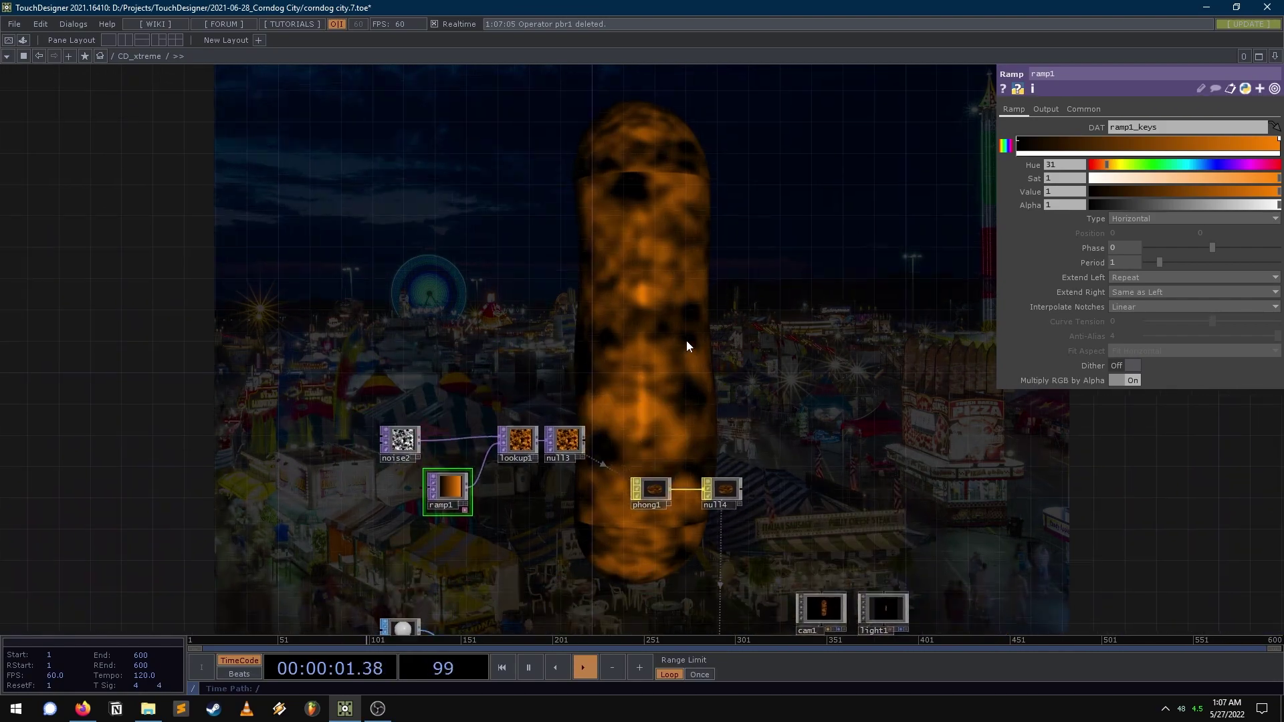
{"action": "left_click", "coordinate": [1018, 142]}
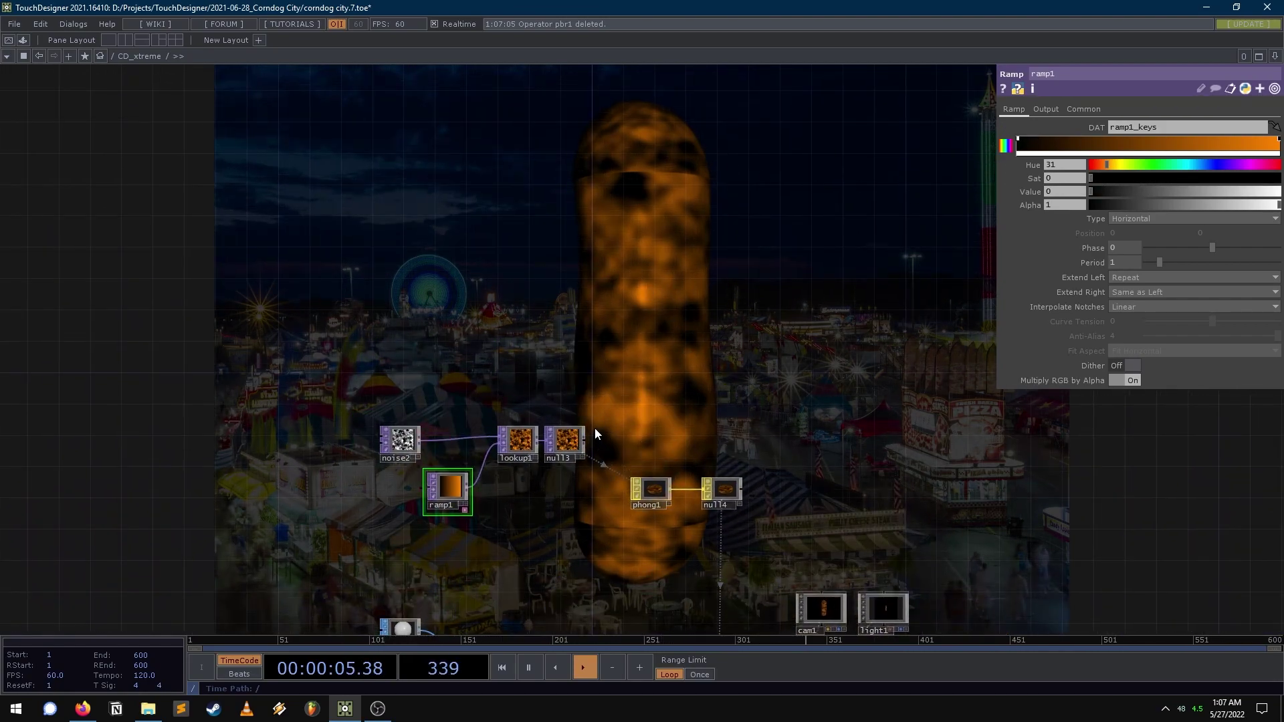
- Move ramp1 slightly lower and noise2 slightly higher so the two sit farther apart beside lookup1
{"action": "left_click", "coordinate": [402, 440]}
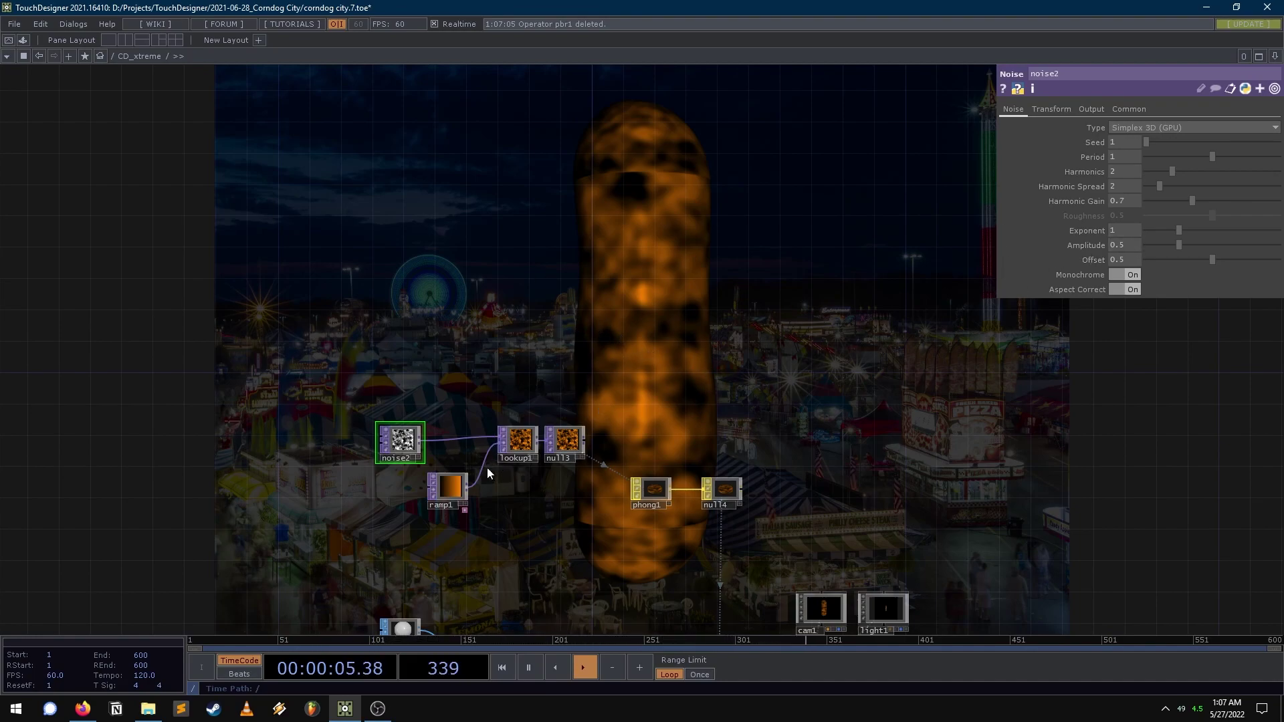
{"action": "left_click_drag", "start_coordinate": [450, 489], "coordinate": [451, 514]}
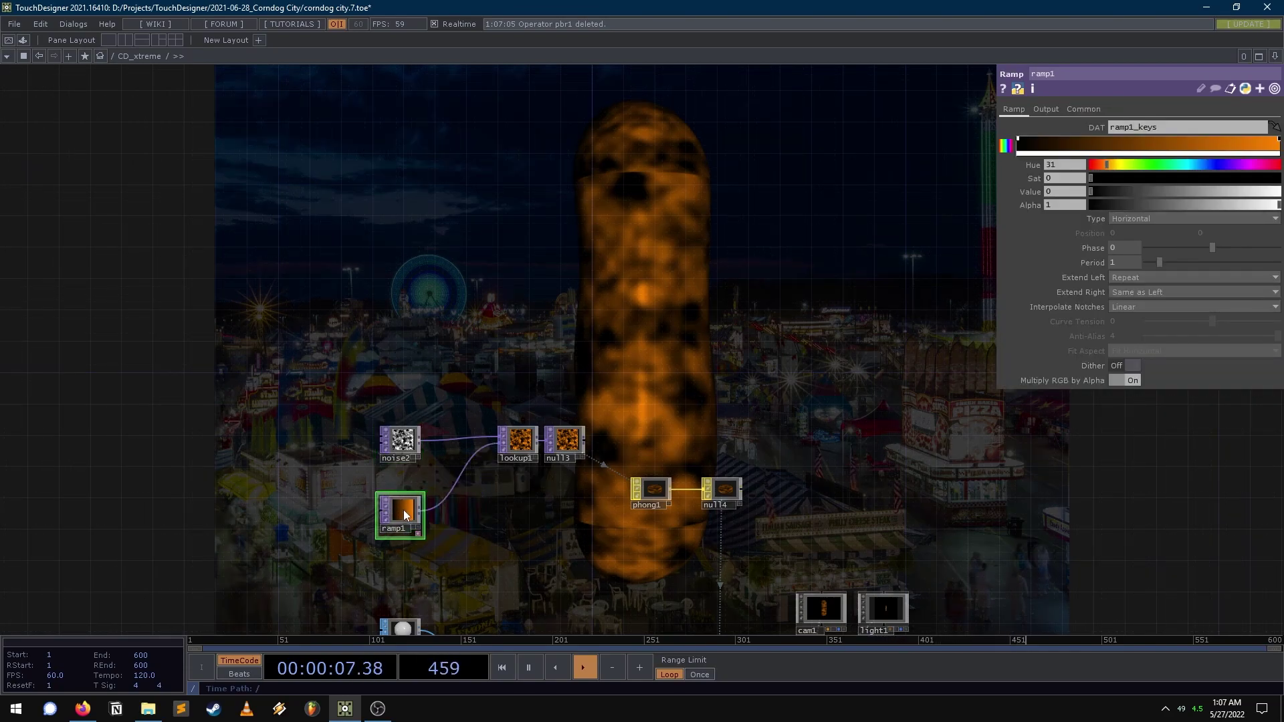
{"action": "left_click_drag", "start_coordinate": [404, 527], "coordinate": [452, 511]}
{"action": "left_click_drag", "start_coordinate": [404, 448], "coordinate": [404, 439]}
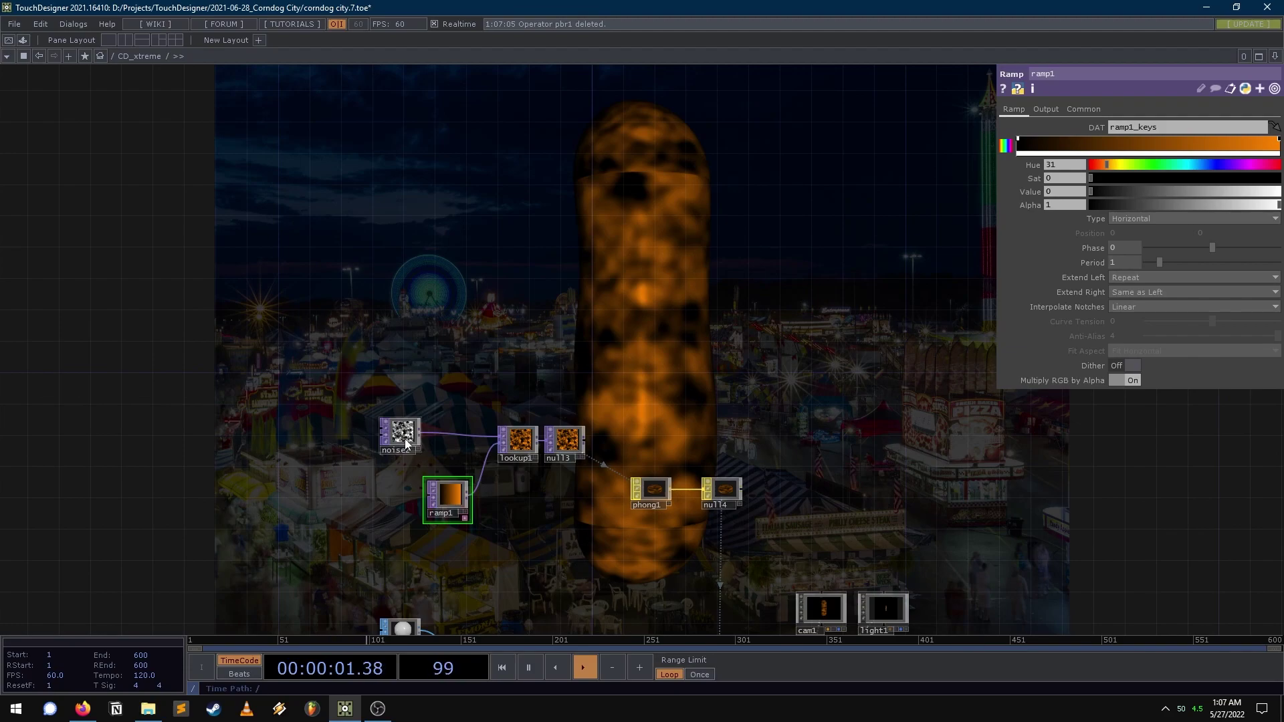
{"action": "scroll", "coordinate": [424, 465], "scroll_direction": "up", "scroll_amount": 2}
{"action": "left_click", "coordinate": [399, 445]}
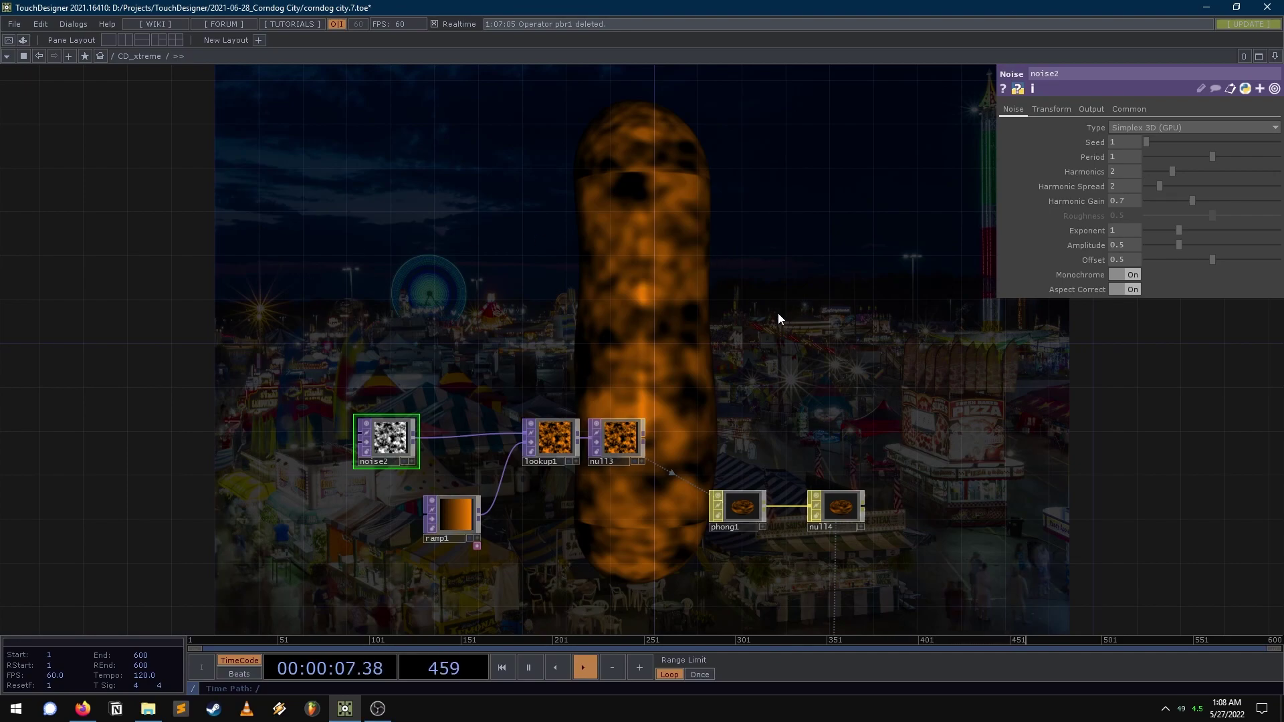
- Turn ramp1's black start key light orange with value 1 and saturation 0.355
{"action": "left_click", "coordinate": [452, 515]}
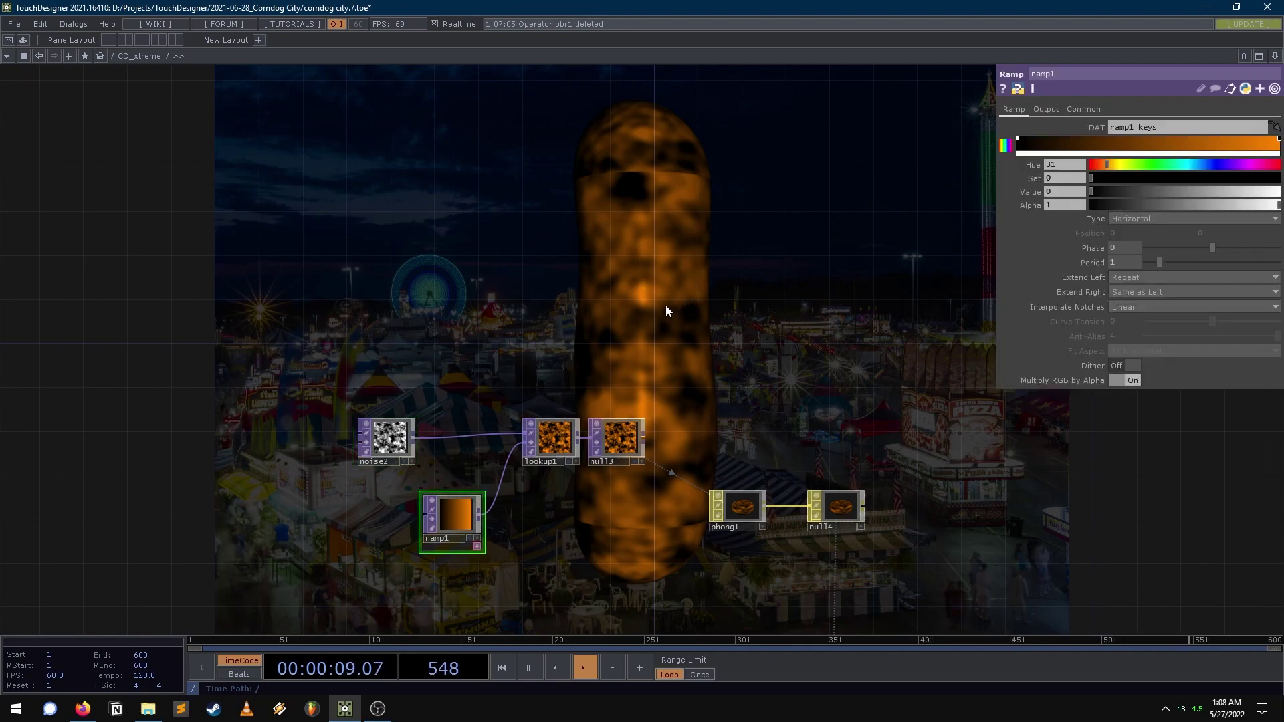
{"action": "left_click", "coordinate": [380, 438]}
{"action": "left_click_drag", "start_coordinate": [1259, 186], "coordinate": [1178, 179]}
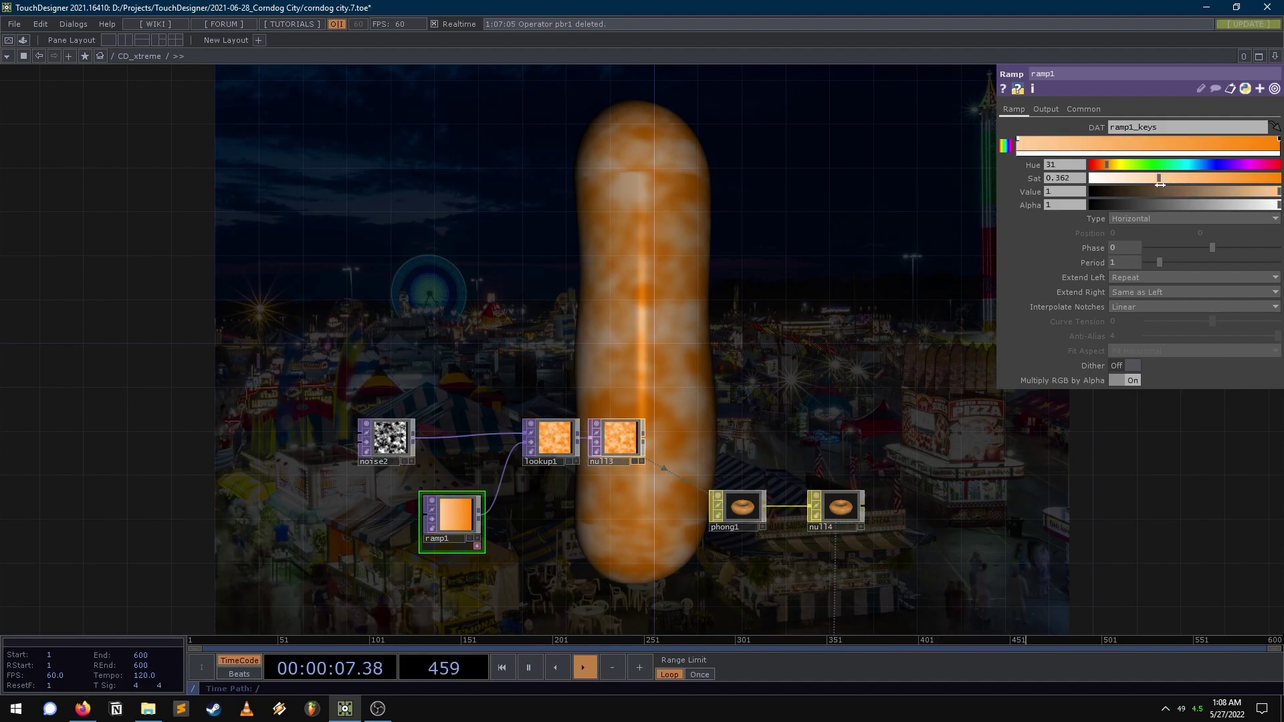
- Set noise2's period to 0 to make the texture fine-grained
{"action": "left_click_drag", "start_coordinate": [725, 281], "coordinate": [776, 407]}
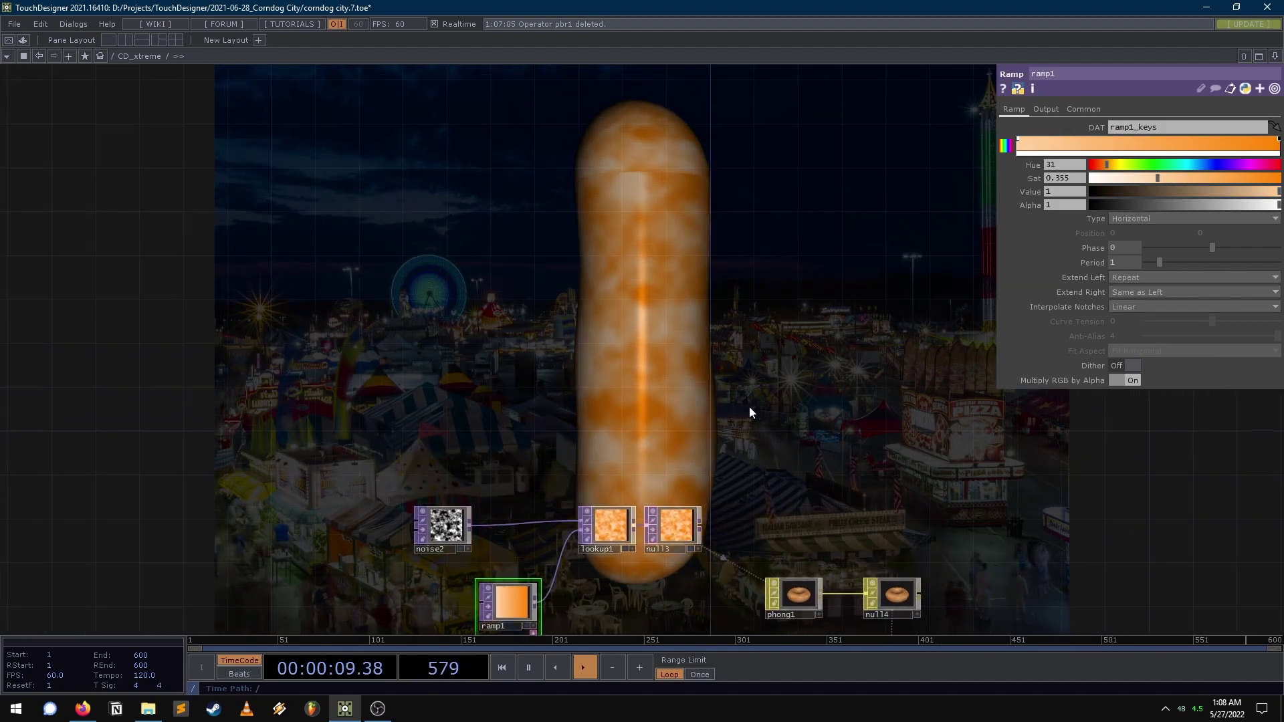
{"action": "left_click_drag", "start_coordinate": [796, 322], "coordinate": [847, 342]}
{"action": "left_click_drag", "start_coordinate": [772, 361], "coordinate": [735, 312]}
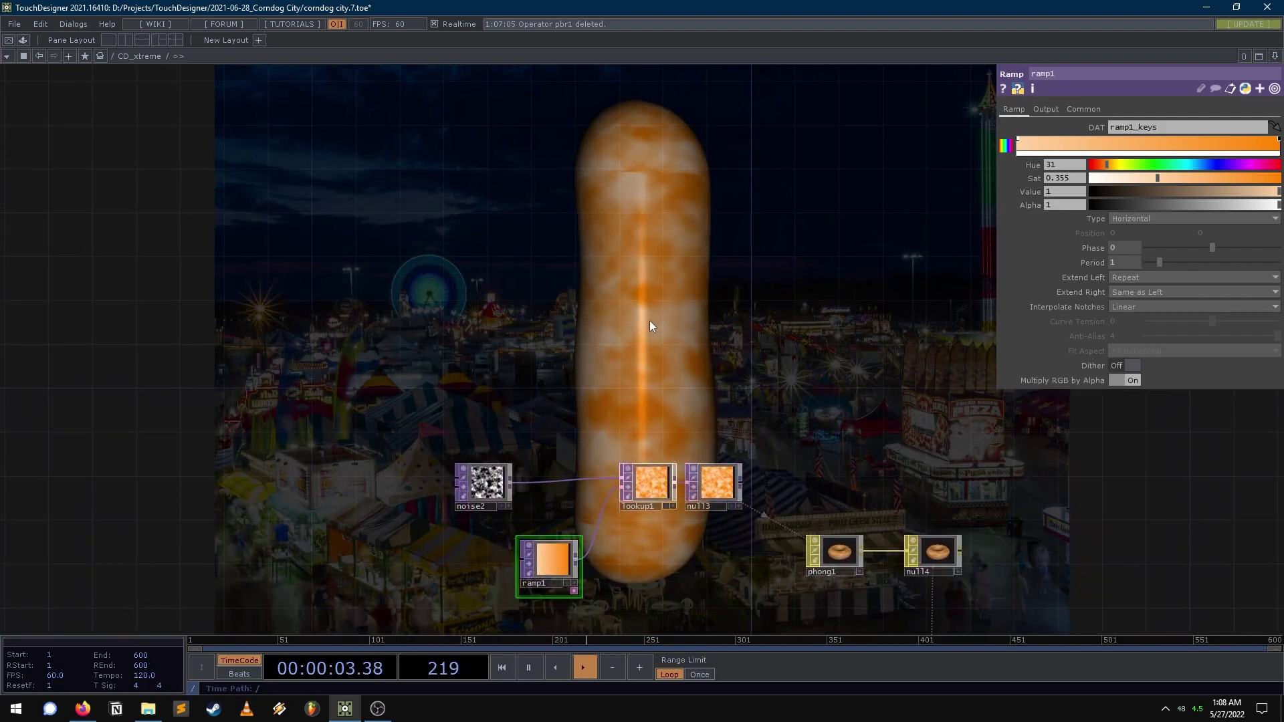
{"action": "left_click", "coordinate": [487, 469]}
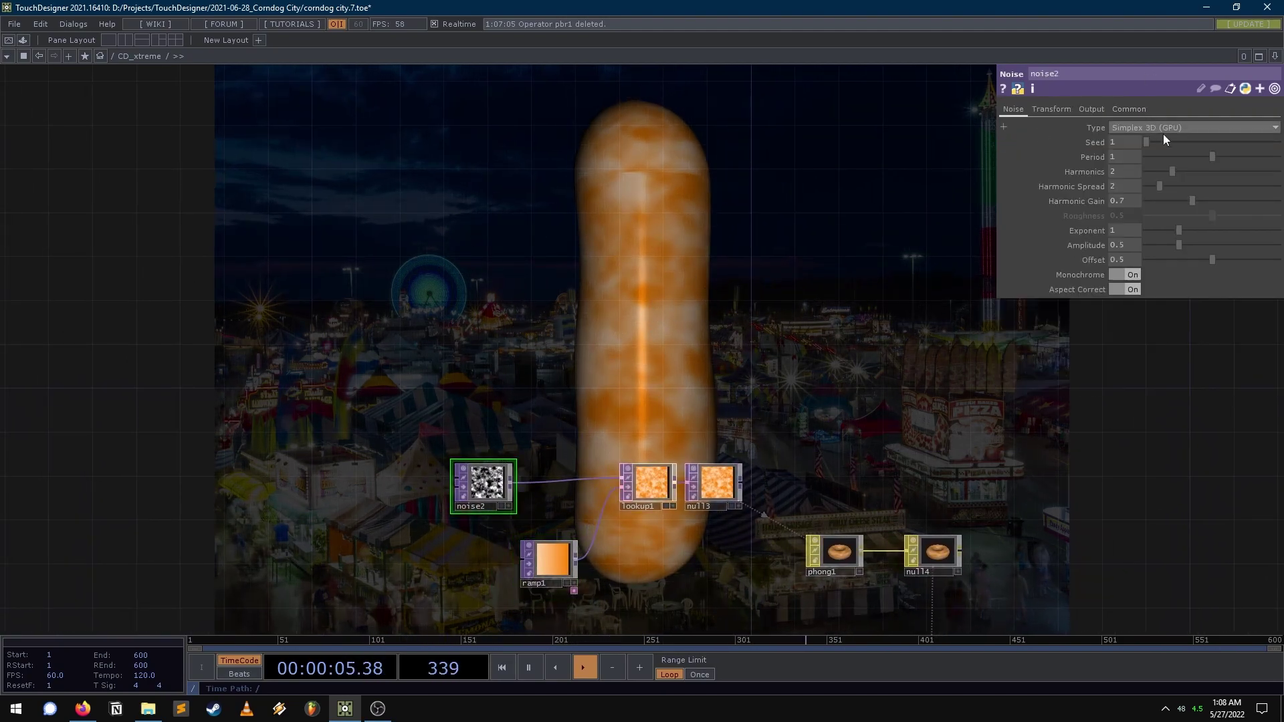
{"action": "left_click_drag", "start_coordinate": [1213, 157], "coordinate": [1147, 156]}
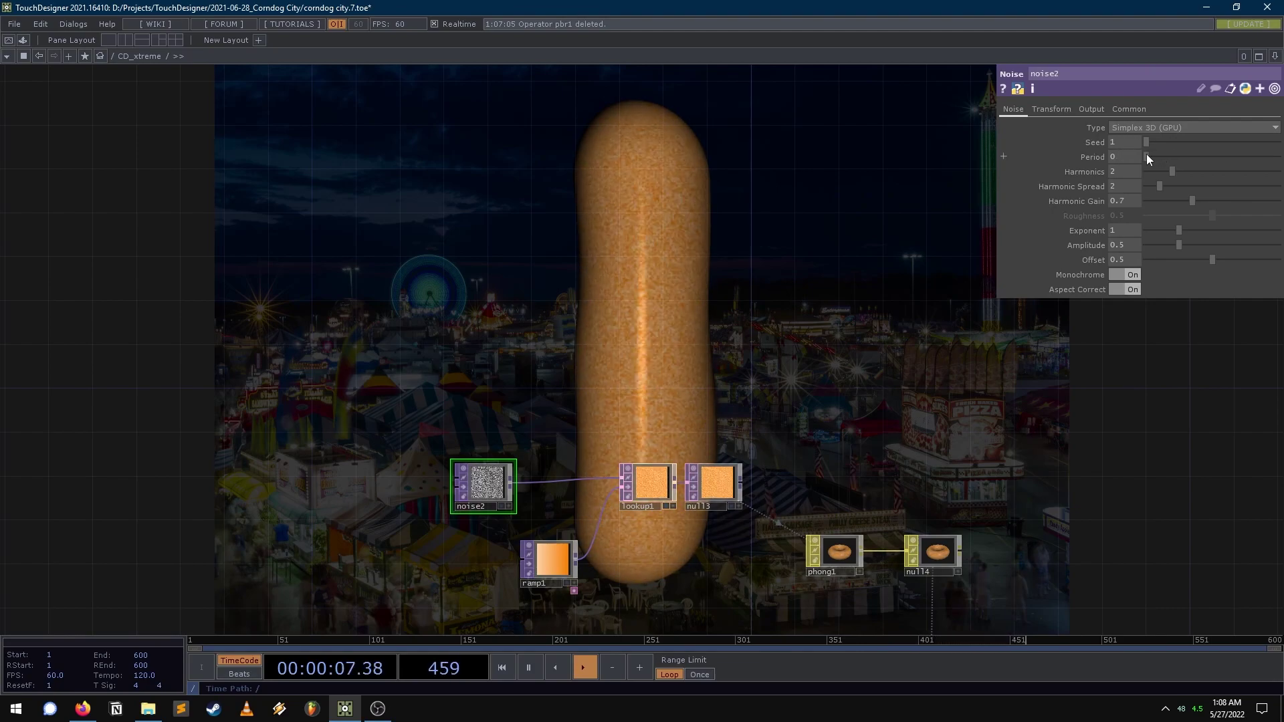
- Deepen ramp1's colours by setting the end key's value to about 0.819 and the start key's saturation to 0.887
{"action": "left_click_drag", "start_coordinate": [416, 337], "coordinate": [27, 366]}
{"action": "scroll", "coordinate": [384, 328], "scroll_direction": "down", "scroll_amount": 3}
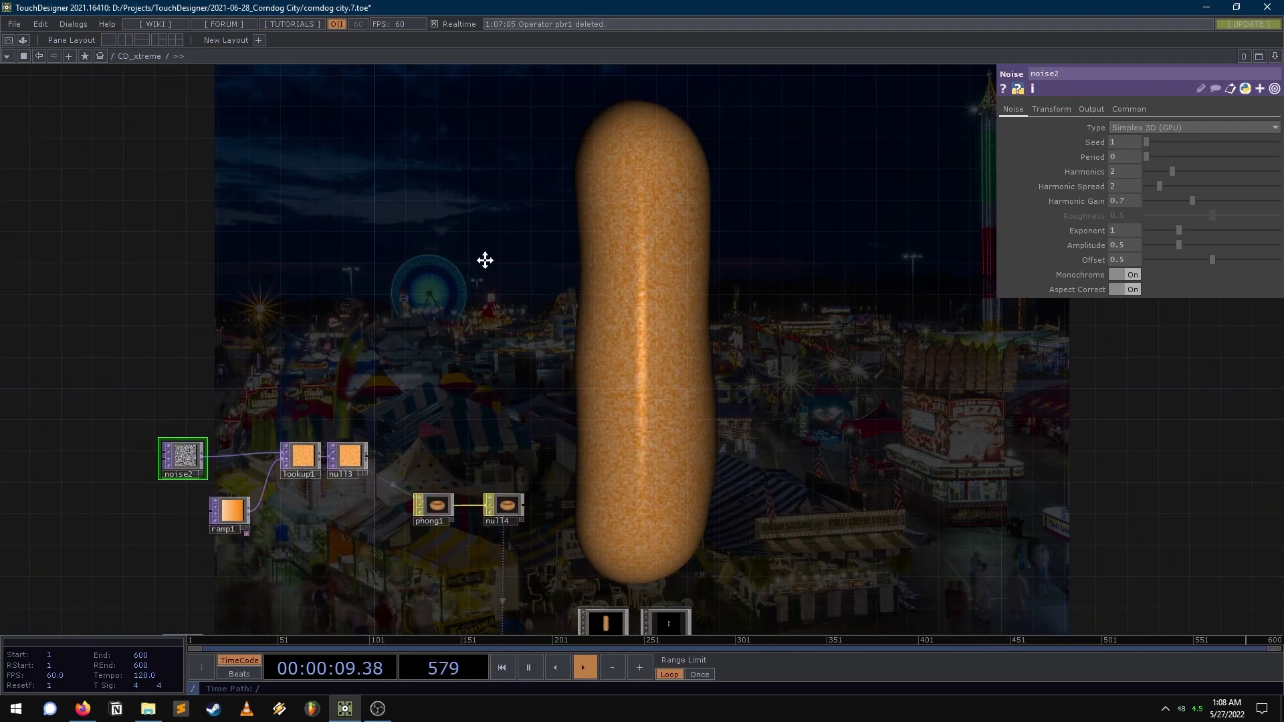
{"action": "left_click_drag", "start_coordinate": [482, 263], "coordinate": [510, 240]}
{"action": "left_click", "coordinate": [255, 495]}
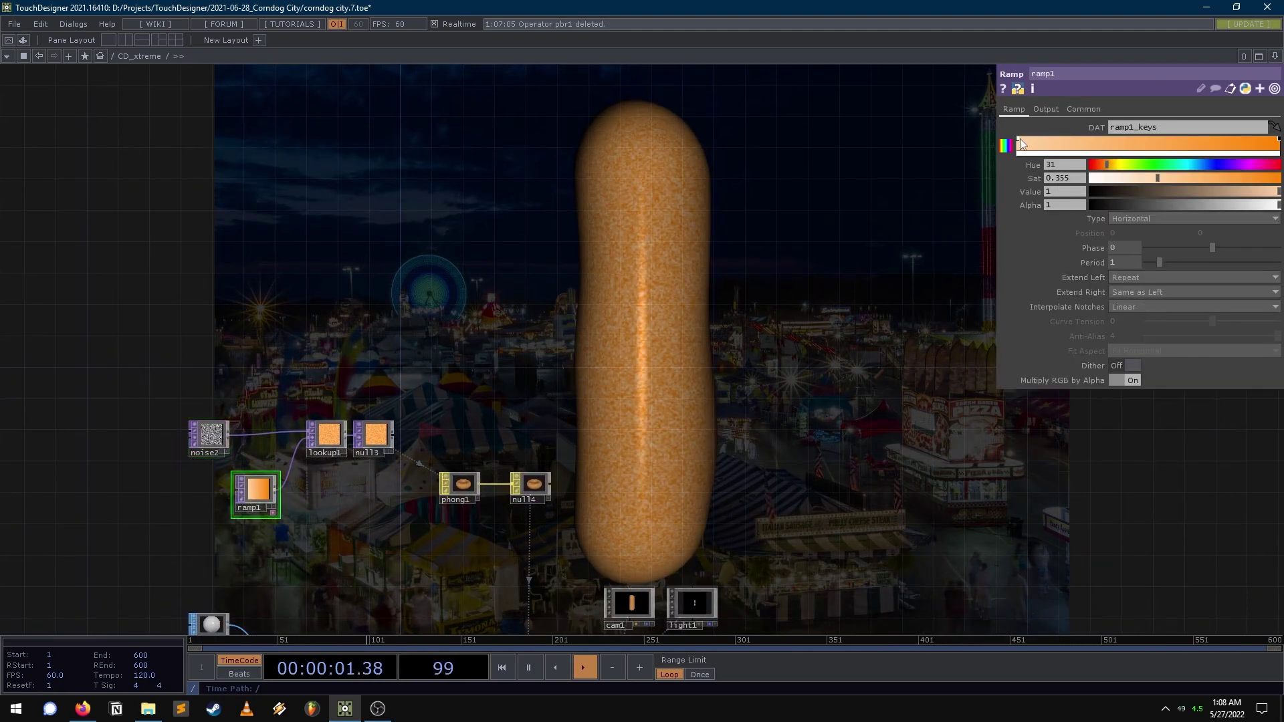
{"action": "left_click_drag", "start_coordinate": [1176, 179], "coordinate": [1228, 175]}
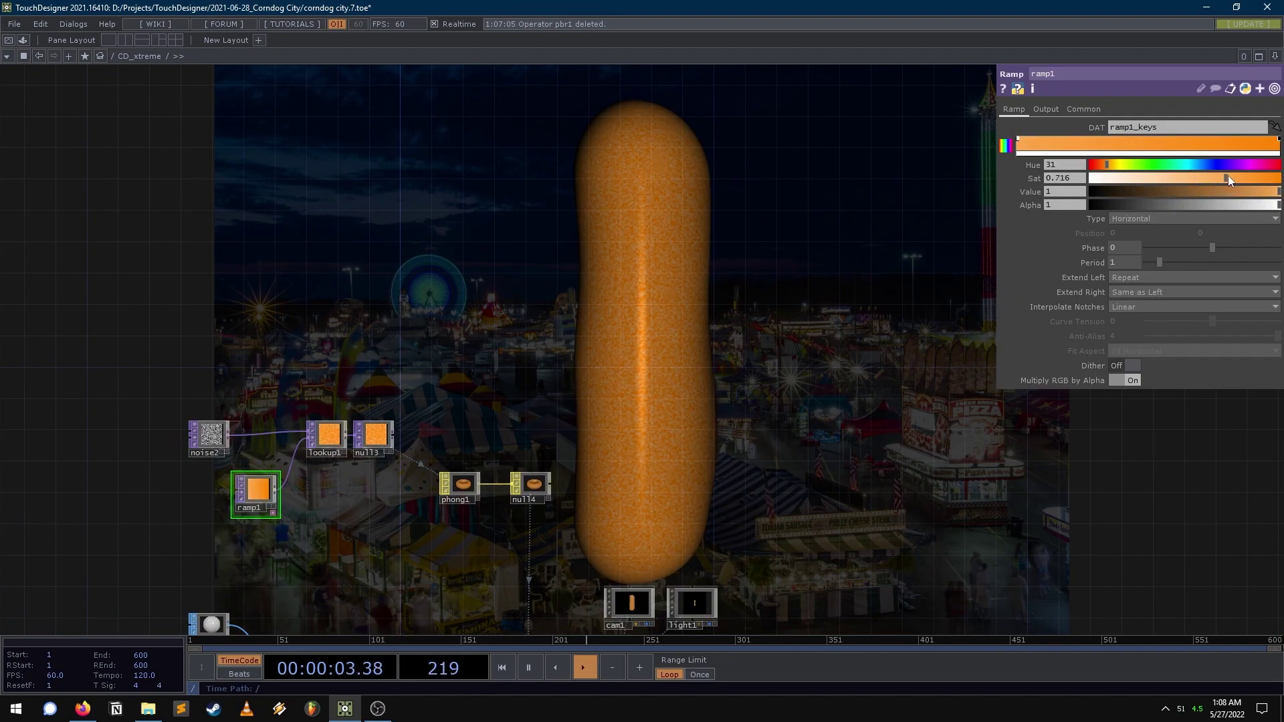
{"action": "left_click", "coordinate": [1279, 140]}
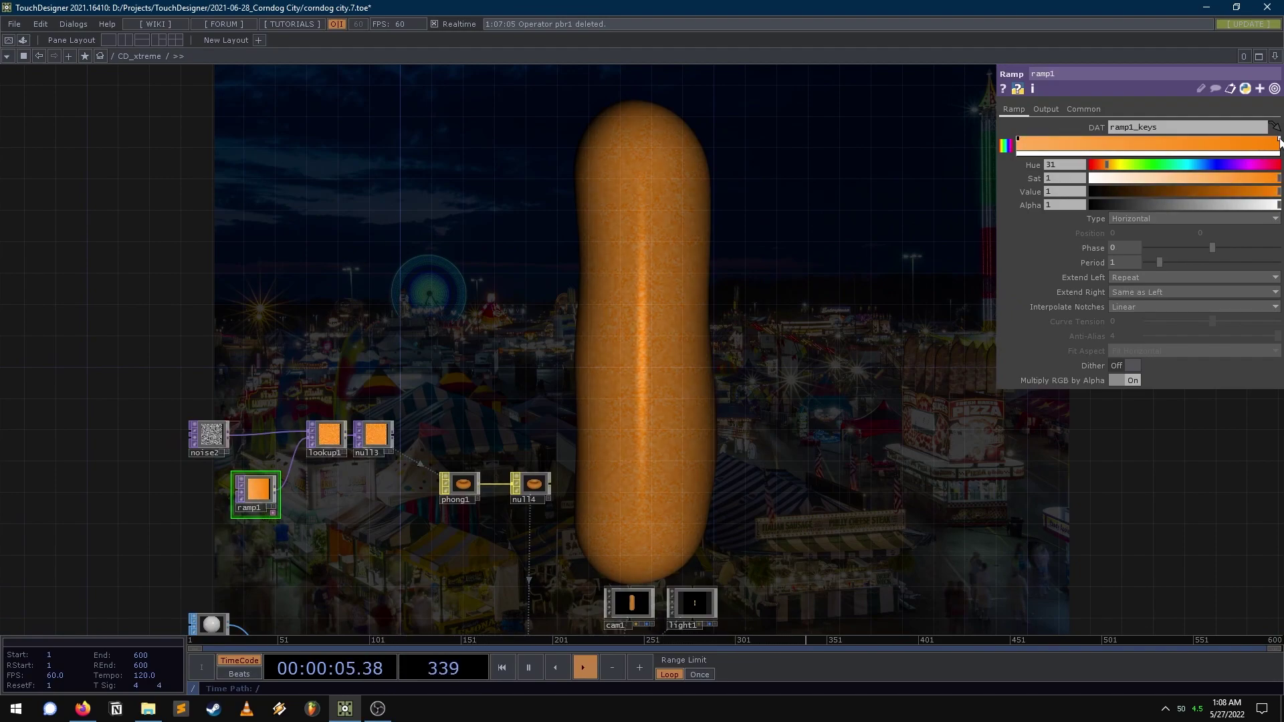
{"action": "left_click_drag", "start_coordinate": [1277, 196], "coordinate": [1249, 197]}
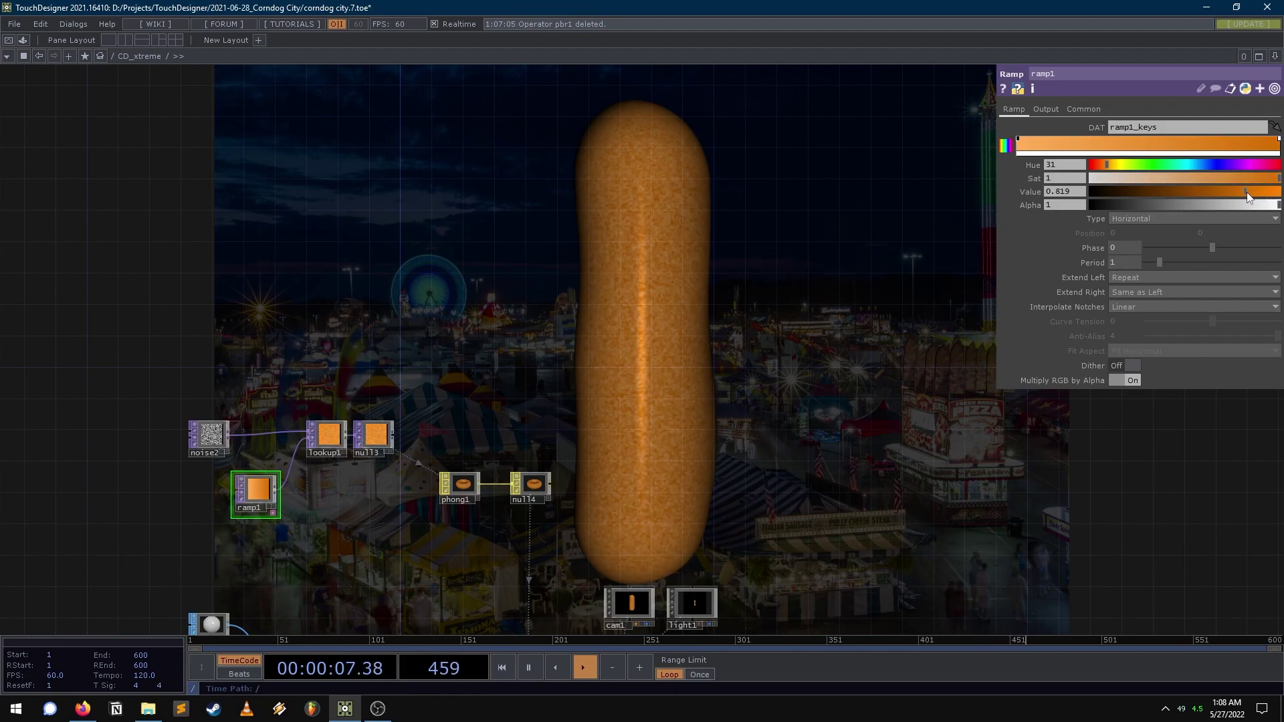
{"action": "left_click", "coordinate": [1018, 139]}
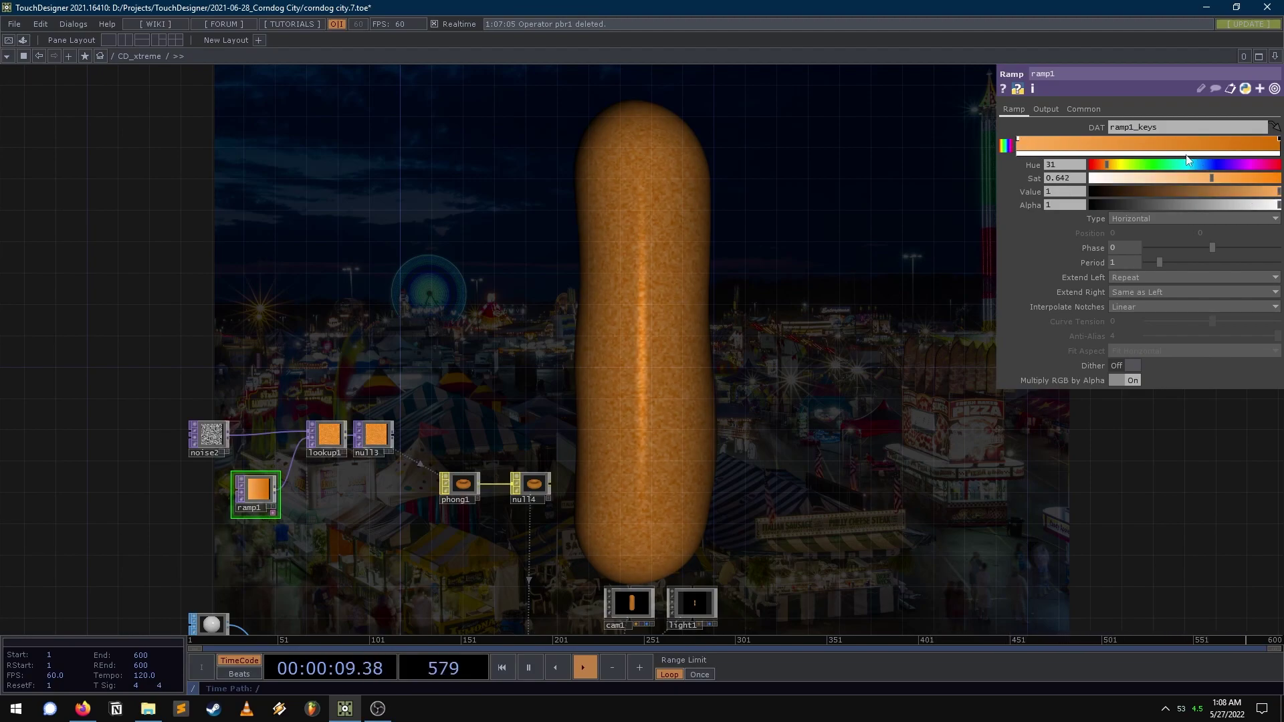
{"action": "left_click_drag", "start_coordinate": [1218, 181], "coordinate": [1260, 178]}
- Set phong1's specular colour to 0, 0, 0 to remove the shiny highlight
{"action": "left_click_drag", "start_coordinate": [599, 278], "coordinate": [462, 121]}
{"action": "scroll", "coordinate": [556, 221], "scroll_direction": "down", "scroll_amount": 3}
{"action": "left_click_drag", "start_coordinate": [639, 168], "coordinate": [661, 289]}
{"action": "left_click_drag", "start_coordinate": [611, 419], "coordinate": [590, 384]}
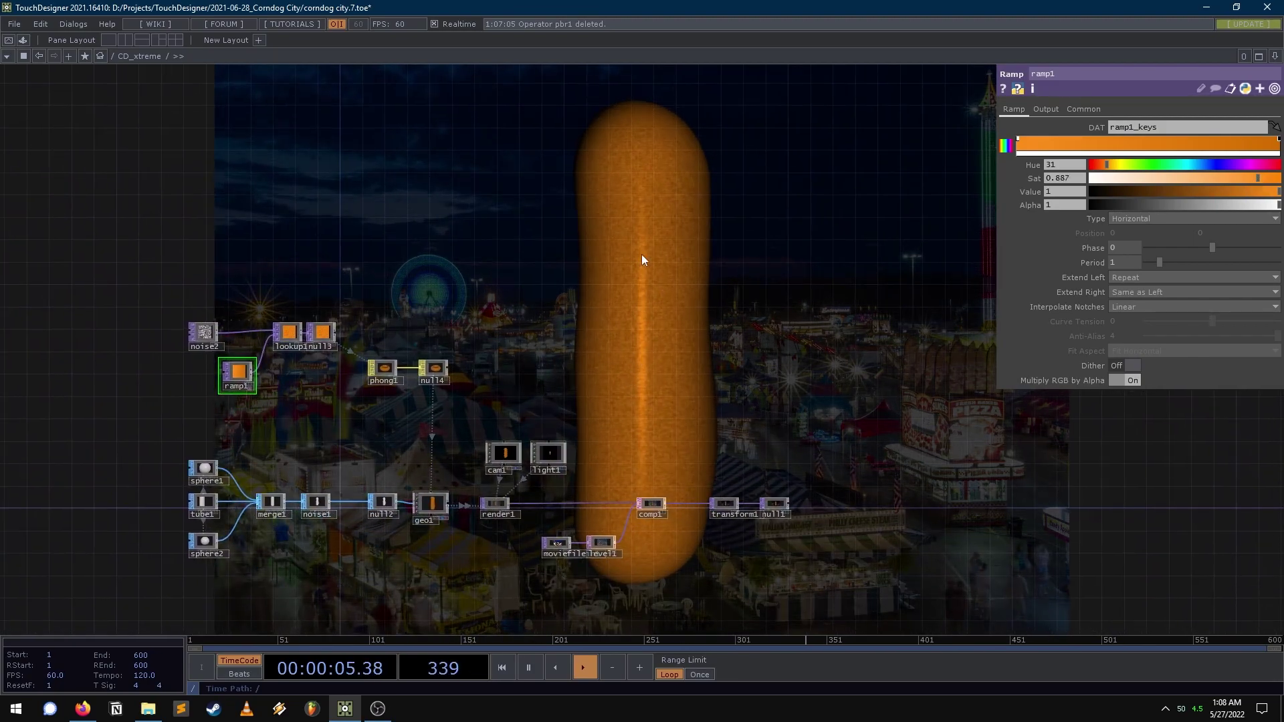
{"action": "left_click", "coordinate": [398, 371]}
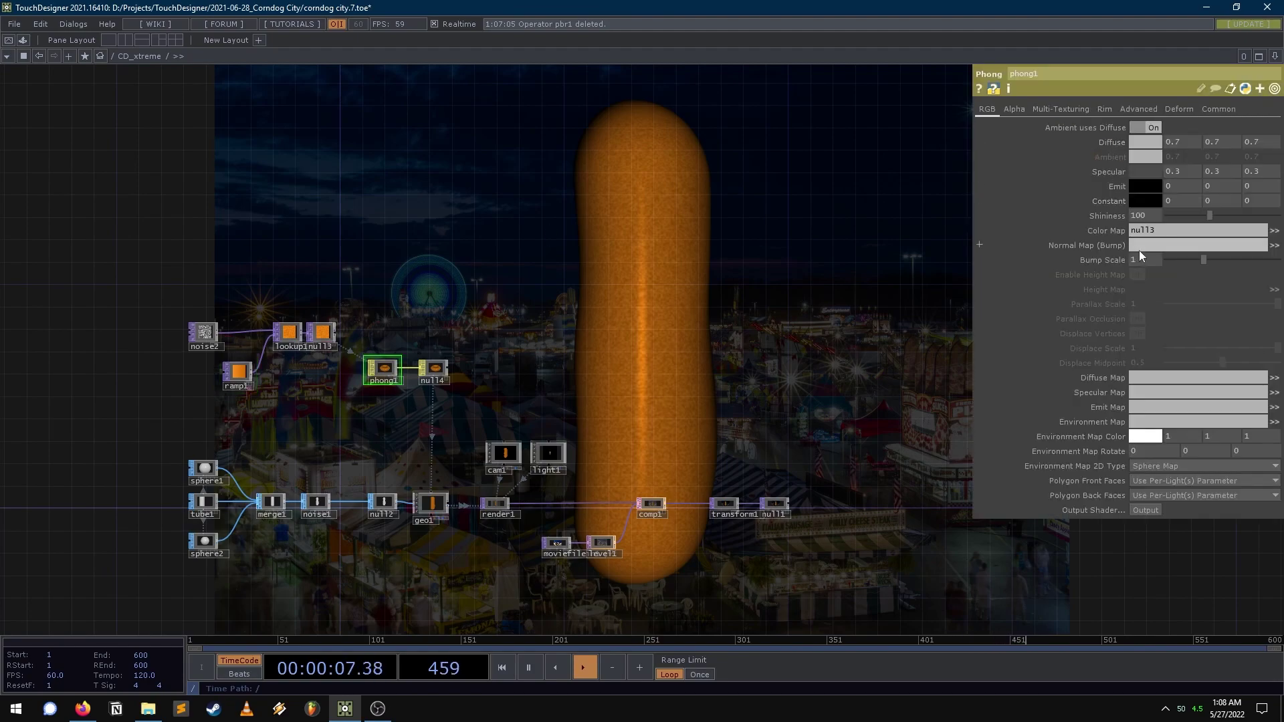
{"action": "middle_click_drag", "start_coordinate": [1117, 171], "coordinate": [1057, 172]}
- Duplicate tube1 and place the copy in the open space below sphere2
{"action": "left_click_drag", "start_coordinate": [799, 224], "coordinate": [394, 349]}
{"action": "middle_click_drag", "start_coordinate": [702, 304], "coordinate": [673, 305]}
{"action": "key", "text": "h"}
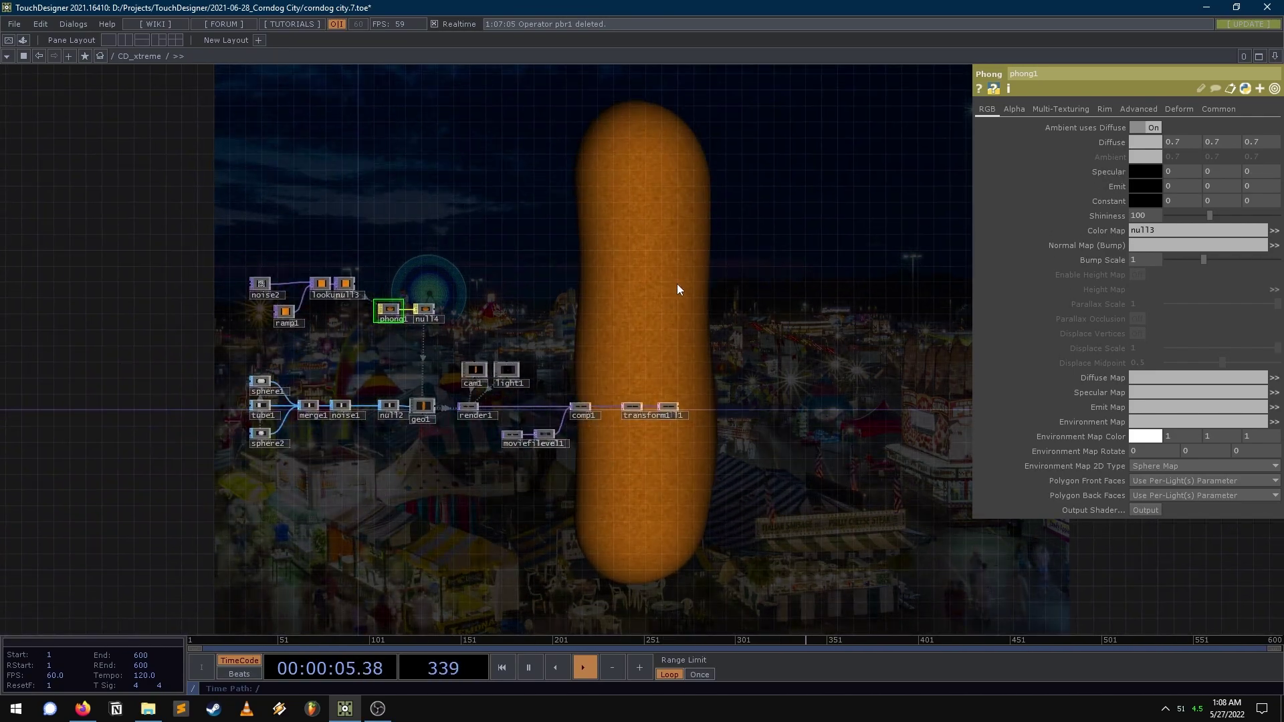
{"action": "scroll", "coordinate": [373, 307], "scroll_direction": "up", "scroll_amount": 8}
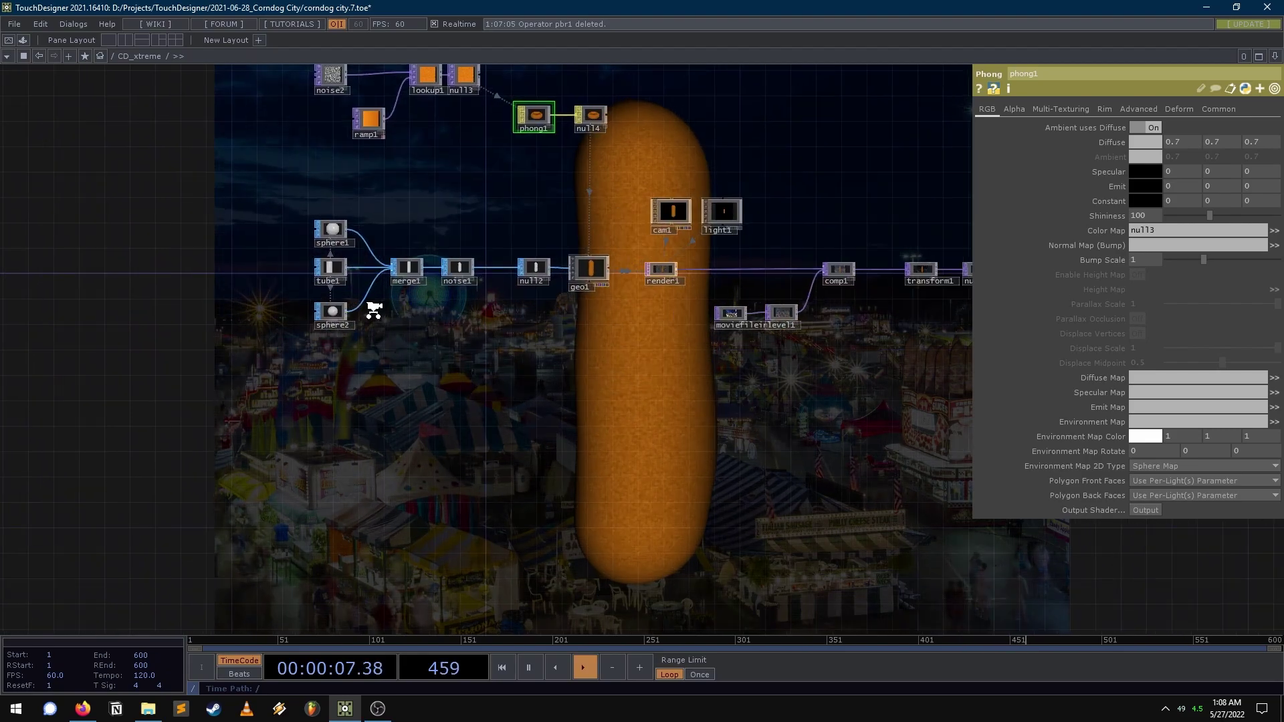
{"action": "left_click", "coordinate": [302, 241]}
{"action": "key", "text": "ctrl+c"}
{"action": "key", "text": "ctrl+v"}
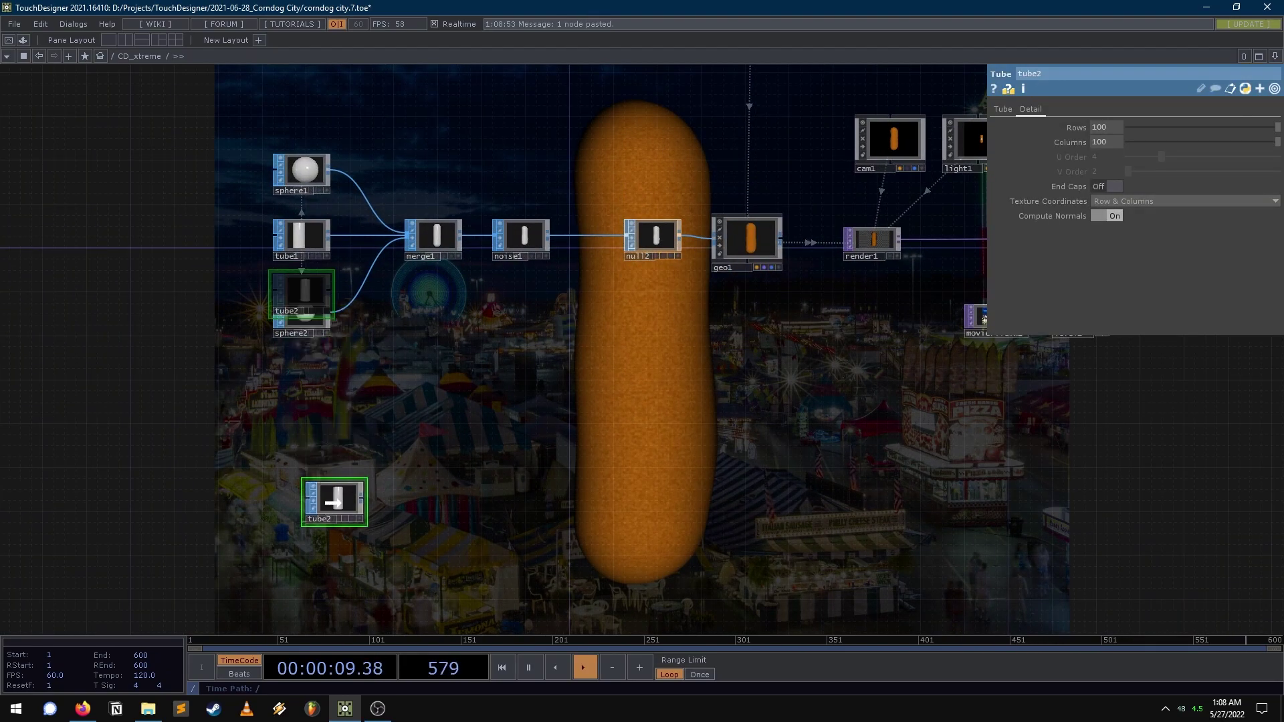
- Place tube2 below sphere2 and connect a Null SOP to its output, near the middle of the network
{"action": "left_click", "coordinate": [298, 477]}
{"action": "key", "text": "alt+n"}
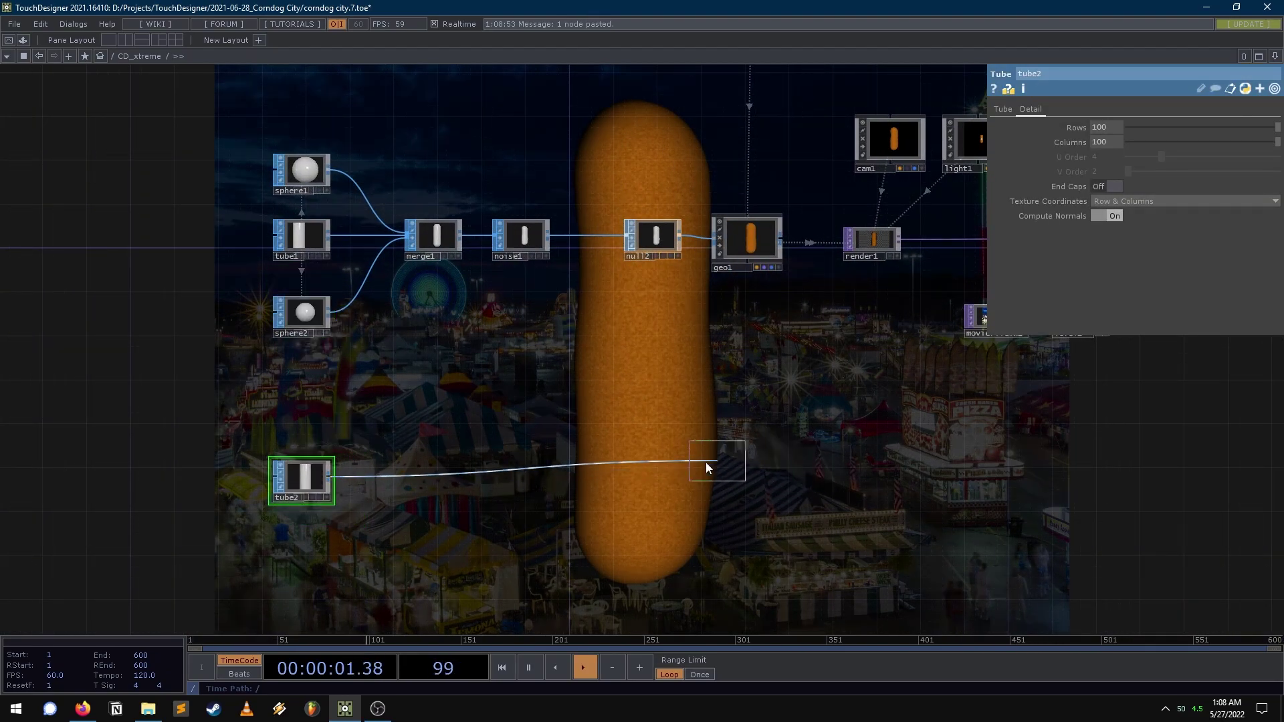
{"action": "left_click", "coordinate": [648, 481]}
{"action": "left_click", "coordinate": [307, 488]}
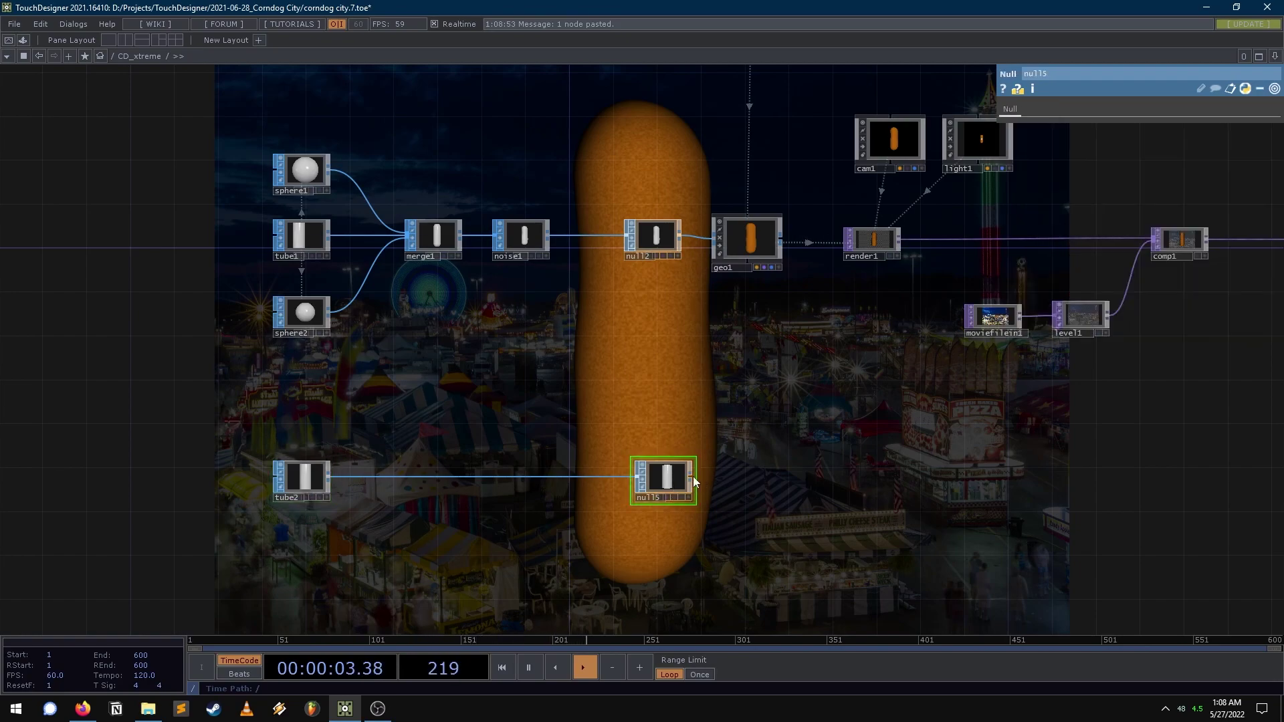
- Append a Geometry COMP to null5 and place it directly beside that null
{"action": "right_click", "coordinate": [690, 477]}
{"action": "type", "text": "ge"}
{"action": "left_click", "coordinate": [478, 315]}
{"action": "key", "text": "Return"}
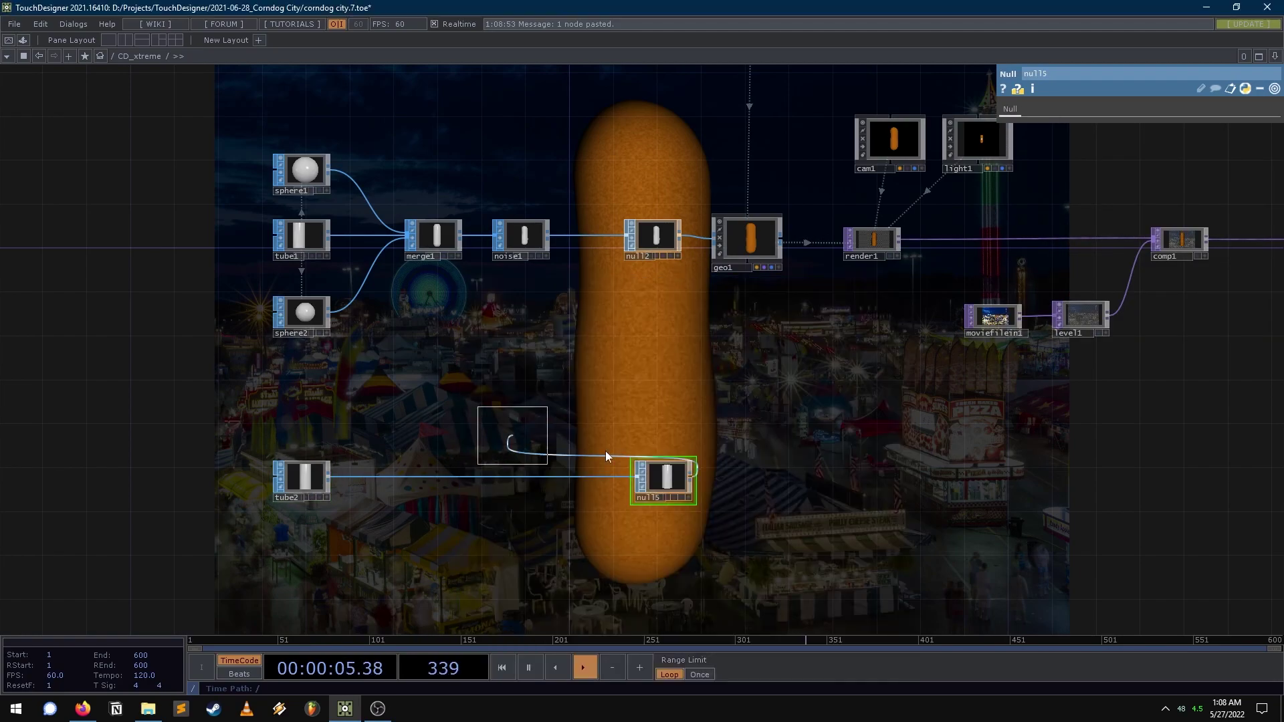
{"action": "left_click", "coordinate": [758, 479]}
- Thin tube2 into a stick by setting both radii to 0.03 and lower its centre Y to -0.8
{"action": "left_click", "coordinate": [278, 482]}
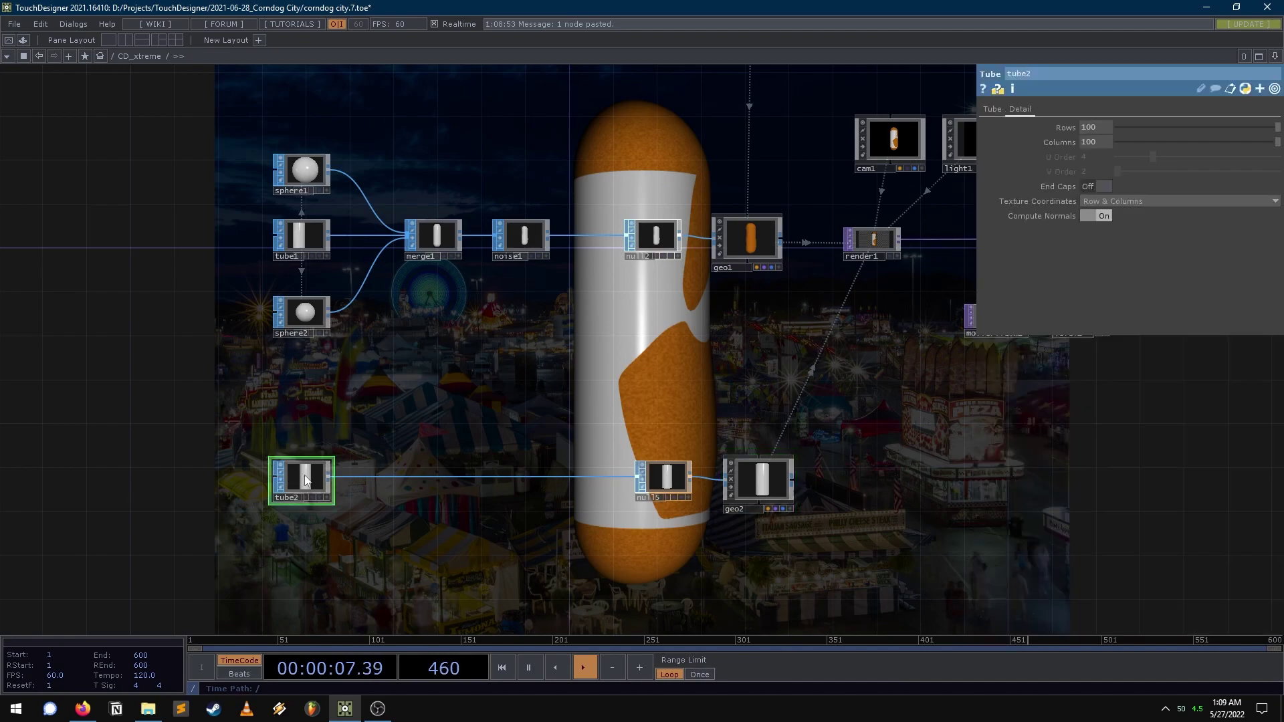
{"action": "left_click", "coordinate": [993, 108]}
{"action": "middle_click_drag", "start_coordinate": [1070, 248], "coordinate": [981, 246]}
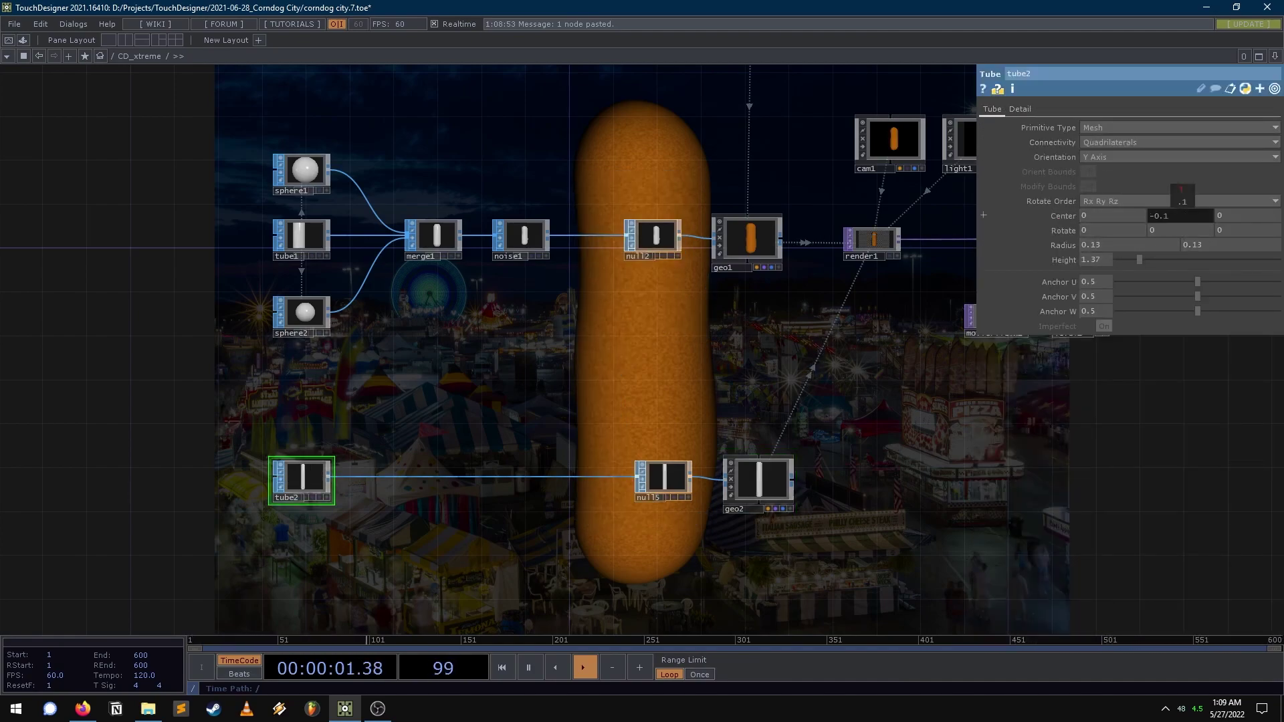
{"action": "middle_click_drag", "start_coordinate": [1183, 214], "coordinate": [1138, 195]}
{"action": "middle_click_drag", "start_coordinate": [1078, 246], "coordinate": [1057, 231]}
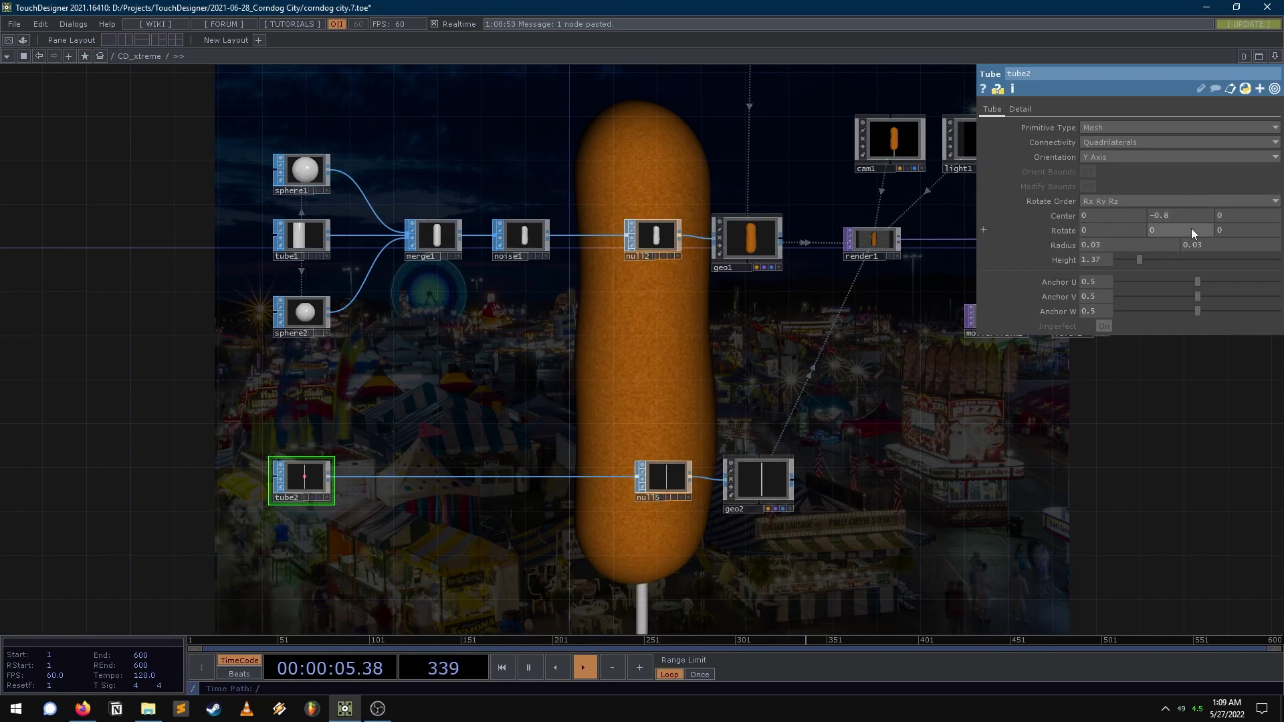
- Reframe the render by setting cam1's Y translation to -0.2 and Z translation to 6
{"action": "left_click_drag", "start_coordinate": [961, 175], "coordinate": [734, 227]}
{"action": "left_click", "coordinate": [686, 195]}
{"action": "mouse_move", "coordinate": [1253, 160]}
{"action": "middle_mouse_down"}
{"action": "mouse_move", "coordinate": [1253, 142]}
{"action": "mouse_move", "coordinate": [1271, 140]}
{"action": "mouse_move", "coordinate": [1242, 140]}
{"action": "middle_mouse_up"}
{"action": "mouse_move", "coordinate": [1206, 159]}
{"action": "middle_mouse_down"}
{"action": "mouse_move", "coordinate": [1187, 139]}
{"action": "mouse_move", "coordinate": [1210, 165]}
{"action": "middle_mouse_up"}
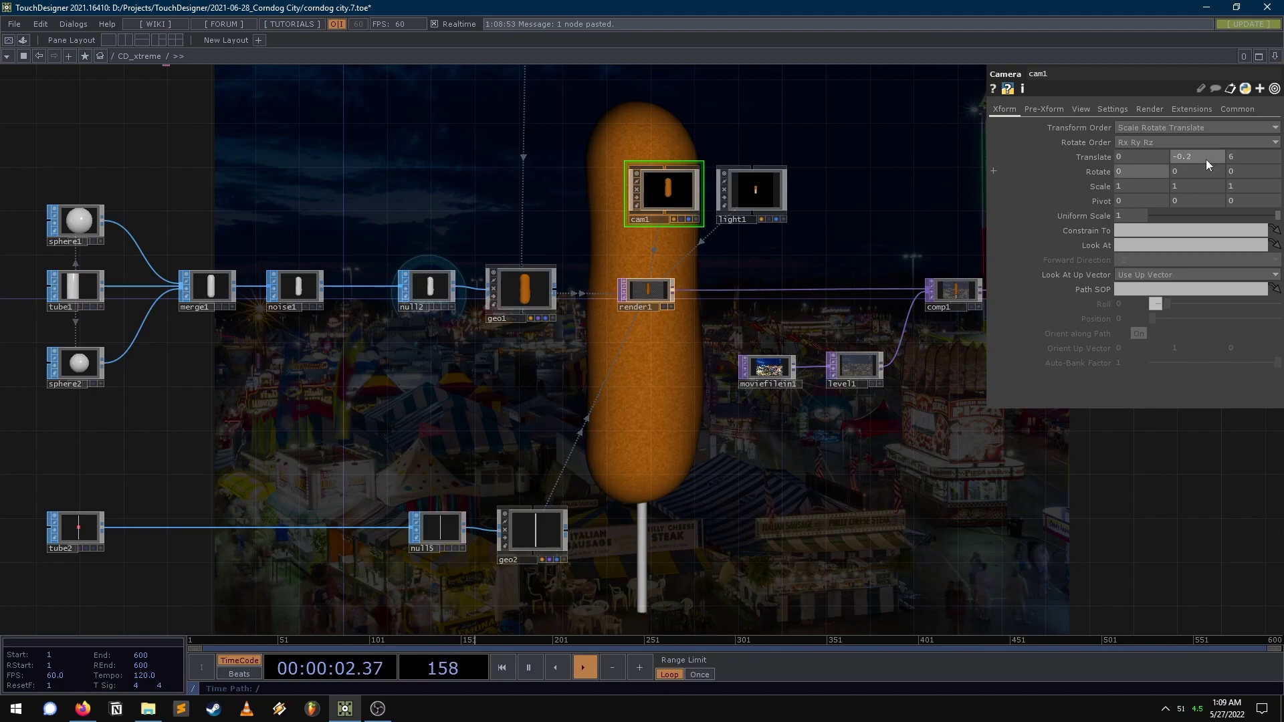
- Insert a Transform SOP between tube2 and null5 and set its Z scale to 0.4 to flatten the stick
{"action": "left_click", "coordinate": [92, 533]}
{"action": "left_click_drag", "start_coordinate": [750, 442], "coordinate": [423, 413]}
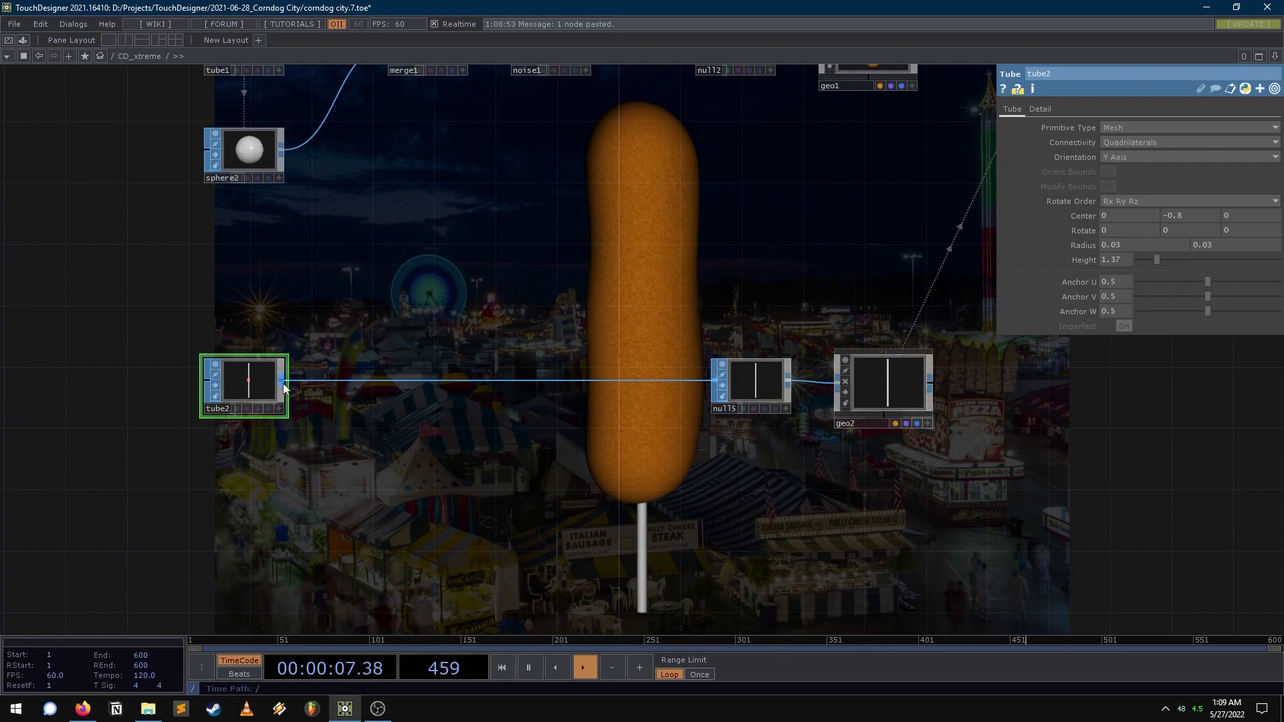
{"action": "key", "text": "Tab"}
{"action": "type", "text": "tr"}
{"action": "left_click", "coordinate": [312, 540]}
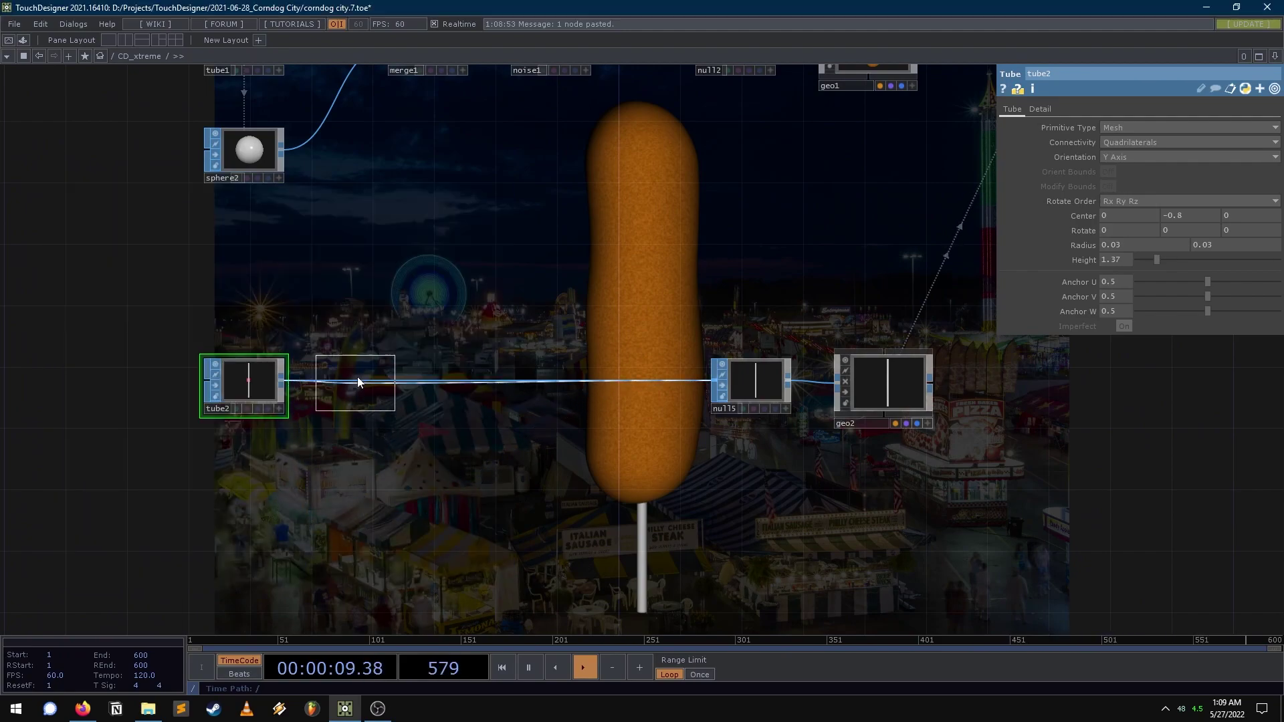
{"action": "left_click", "coordinate": [359, 380]}
{"action": "middle_click_drag", "start_coordinate": [1234, 201], "coordinate": [1003, 200]}
{"action": "mouse_move", "coordinate": [1194, 201]}
{"action": "middle_mouse_down"}
{"action": "mouse_move", "coordinate": [1167, 201]}
{"action": "mouse_move", "coordinate": [1208, 201]}
{"action": "middle_mouse_up"}
{"action": "left_click_drag", "start_coordinate": [331, 371], "coordinate": [331, 387]}
- Duplicate phong1 together with null4 and place the copies just above geo2
{"action": "right_click_drag", "start_coordinate": [187, 395], "coordinate": [430, 315]}
{"action": "left_click_drag", "start_coordinate": [561, 259], "coordinate": [215, 290]}
{"action": "scroll", "coordinate": [721, 329], "scroll_direction": "down", "scroll_amount": 3}
{"action": "left_click_drag", "start_coordinate": [471, 270], "coordinate": [459, 452]}
{"action": "scroll", "coordinate": [556, 372], "scroll_direction": "down", "scroll_amount": 6}
{"action": "scroll", "coordinate": [539, 237], "scroll_direction": "up", "scroll_amount": 1}
{"action": "scroll", "coordinate": [540, 237], "scroll_direction": "up", "scroll_amount": 3}
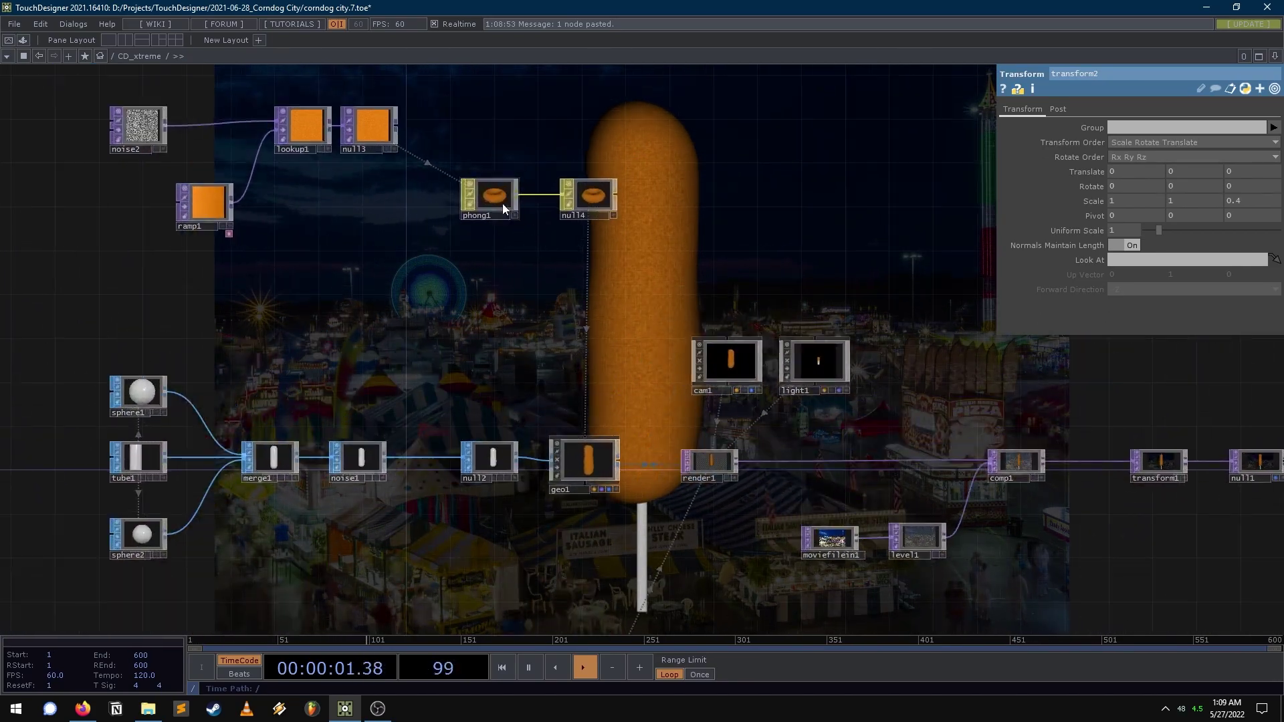
{"action": "left_click_drag", "start_coordinate": [608, 262], "coordinate": [608, 237]}
{"action": "right_click_drag", "start_coordinate": [639, 235], "coordinate": [438, 180]}
{"action": "key", "text": "ctrl+c"}
{"action": "key", "text": "ctrl+v"}
{"action": "left_click_drag", "start_coordinate": [514, 245], "coordinate": [482, 605]}
{"action": "left_click_drag", "start_coordinate": [717, 582], "coordinate": [695, 354]}
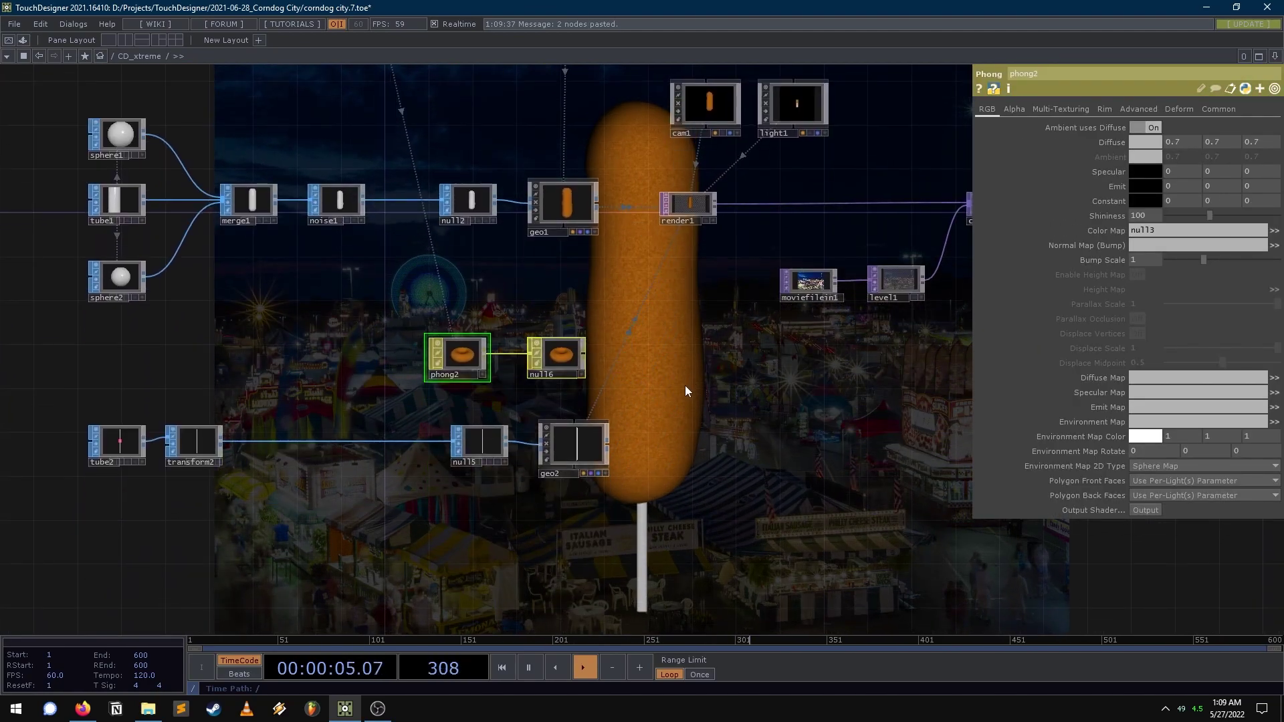
- Assign null6 to geo2 as its material
{"action": "left_click", "coordinate": [556, 447]}
{"action": "left_click_drag", "start_coordinate": [568, 374], "coordinate": [588, 431]}
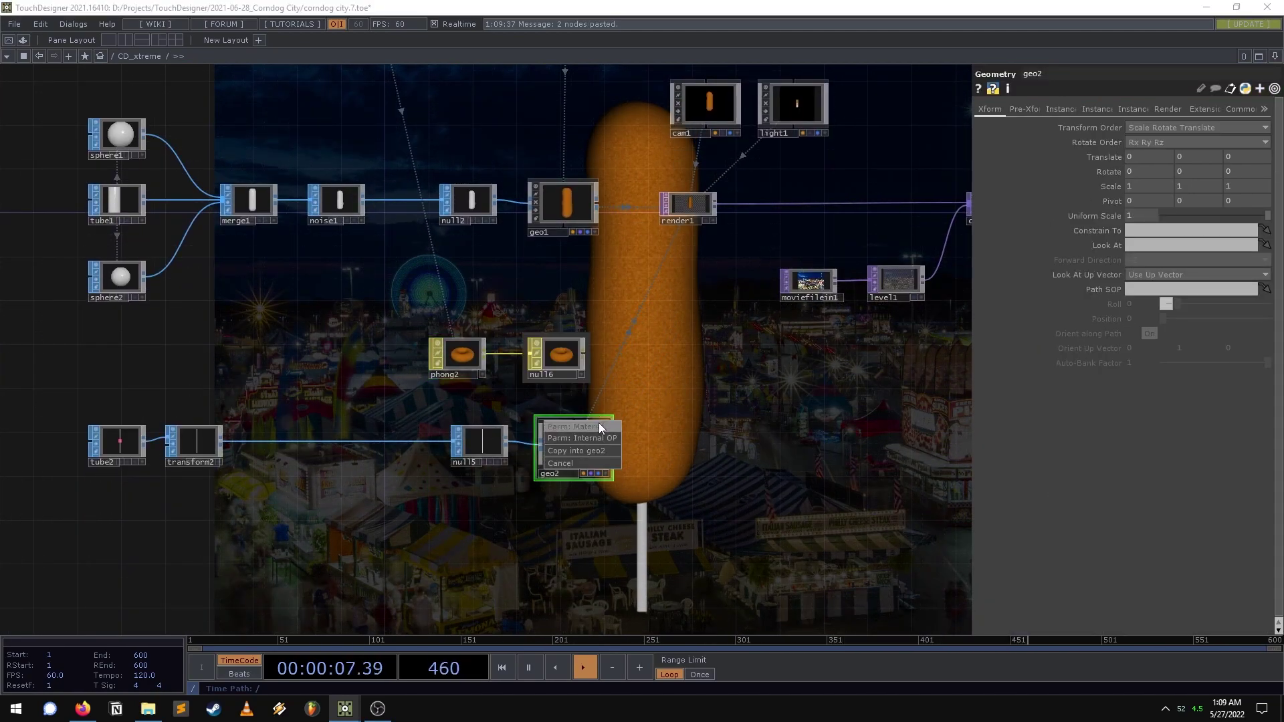
{"action": "left_click_drag", "start_coordinate": [712, 420], "coordinate": [547, 472]}
- Set phong2's diffuse colour to a light orange, about 1, 0.773, 0.498
{"action": "left_click", "coordinate": [372, 391]}
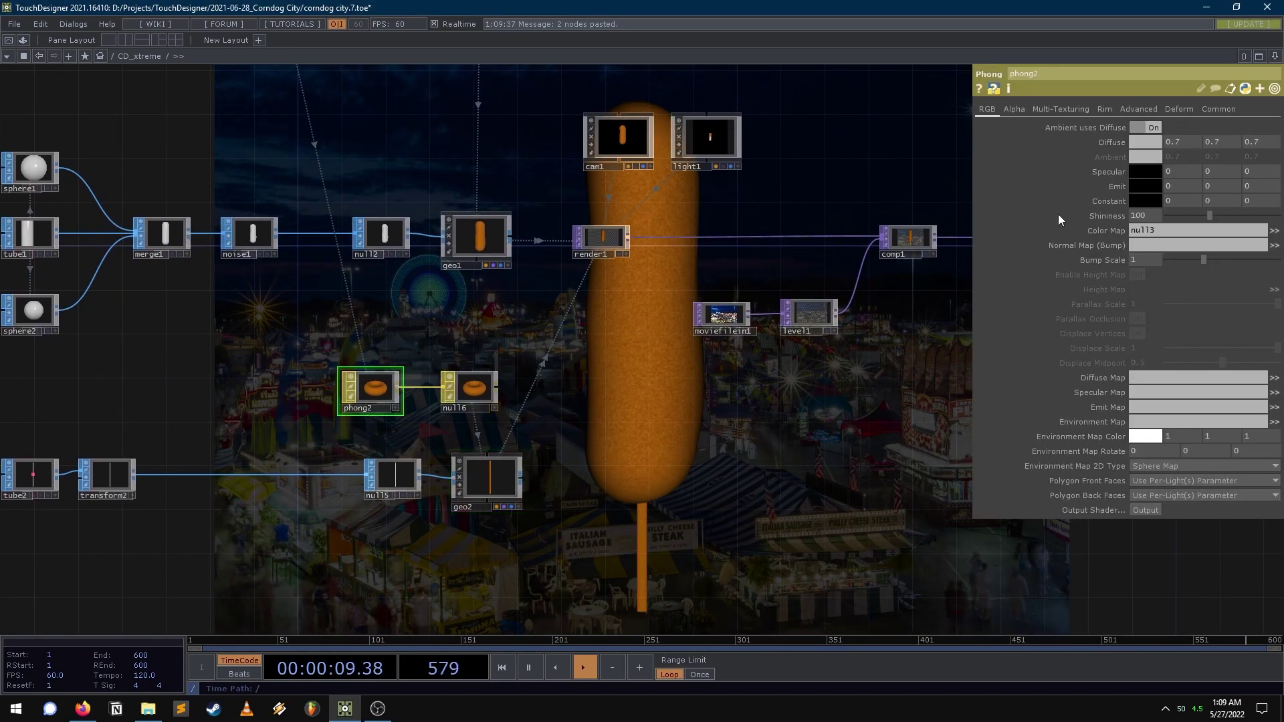
{"action": "mouse_move", "coordinate": [1119, 182]}
{"action": "left_mouse_down"}
{"action": "mouse_move", "coordinate": [1116, 147]}
{"action": "mouse_move", "coordinate": [1117, 205]}
{"action": "left_mouse_up"}
{"action": "left_click_drag", "start_coordinate": [1138, 143], "coordinate": [1115, 123]}
{"action": "left_click", "coordinate": [1140, 144]}
{"action": "left_click", "coordinate": [1126, 131]}
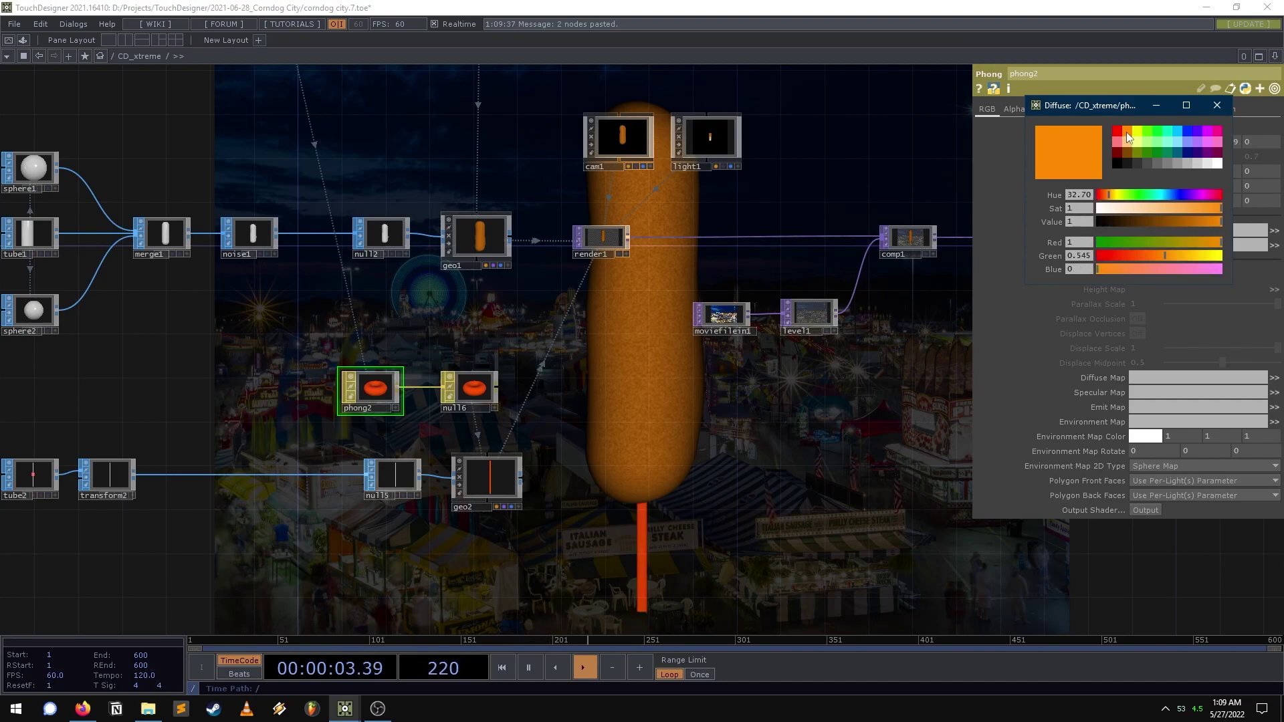
{"action": "left_click", "coordinate": [1129, 144]}
{"action": "left_click", "coordinate": [1129, 152]}
{"action": "left_click", "coordinate": [1127, 134]}
{"action": "left_click", "coordinate": [1128, 142]}
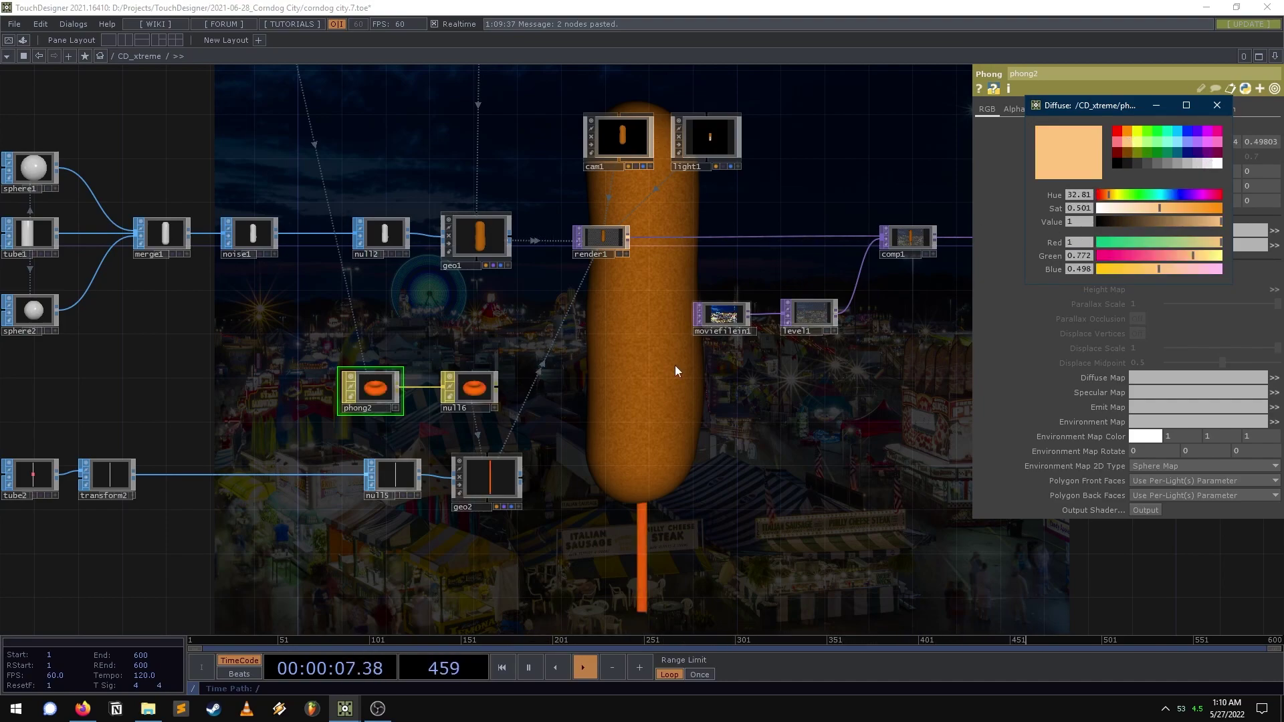
- Close the colour picker and clear phong2's colour map so the stick loses the body texture
{"action": "left_click", "coordinate": [700, 404]}
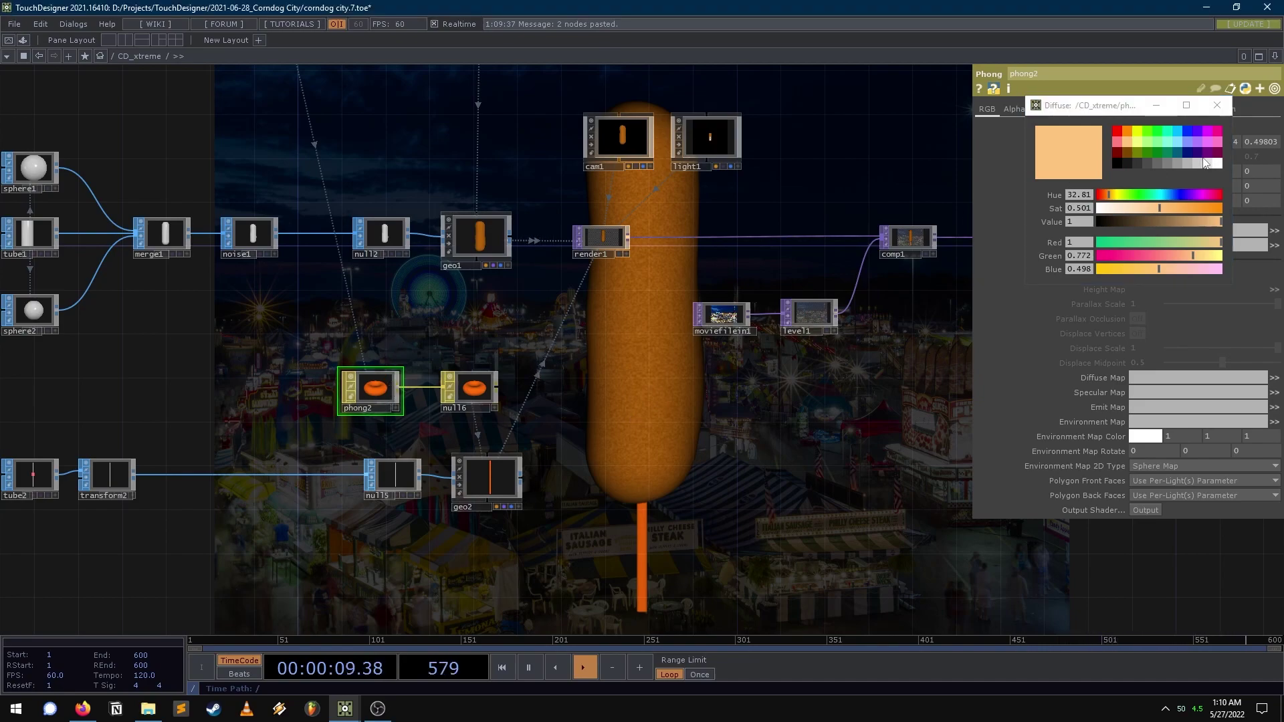
{"action": "left_click", "coordinate": [1217, 105]}
{"action": "left_click", "coordinate": [1162, 230]}
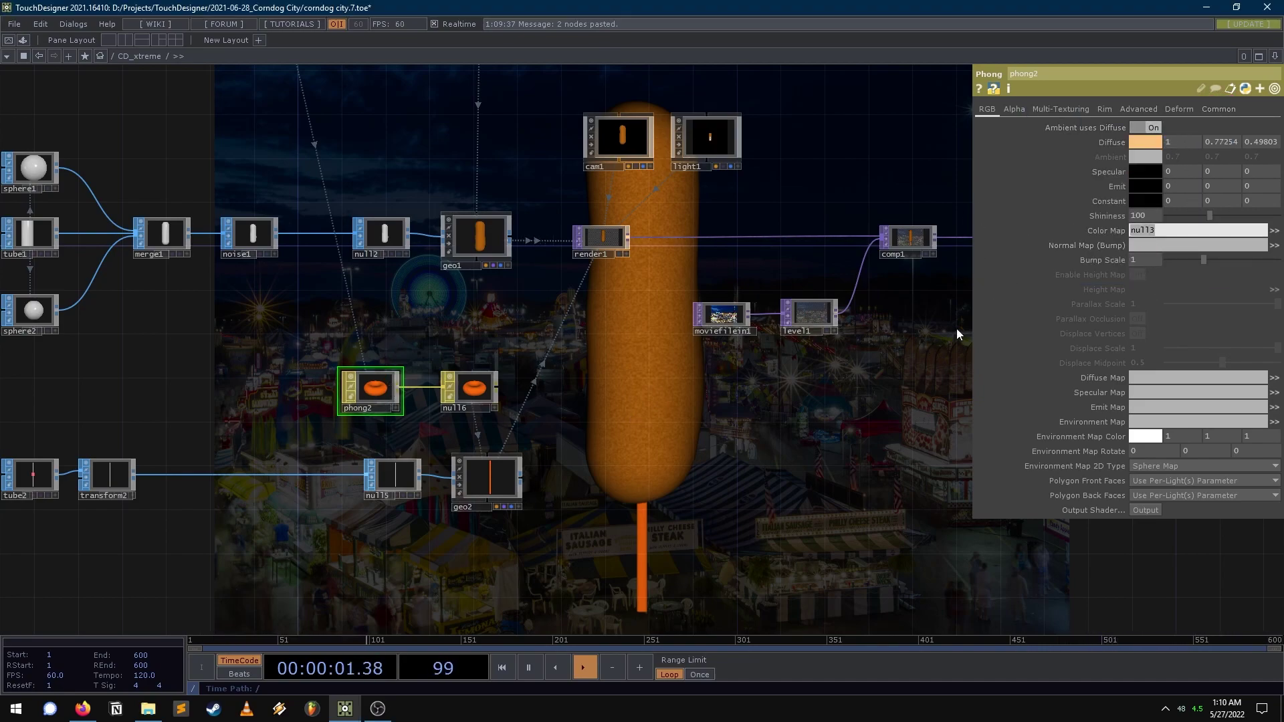
{"action": "key", "text": "BackSpace"}
{"action": "key", "text": "Return"}
- Look over the node network from the materials and geometry through the render to the final composite
{"action": "left_click_drag", "start_coordinate": [675, 401], "coordinate": [255, 411]}
{"action": "scroll", "coordinate": [255, 411], "scroll_direction": "down", "scroll_amount": 3}
{"action": "scroll", "coordinate": [499, 415], "scroll_direction": "up", "scroll_amount": 2}
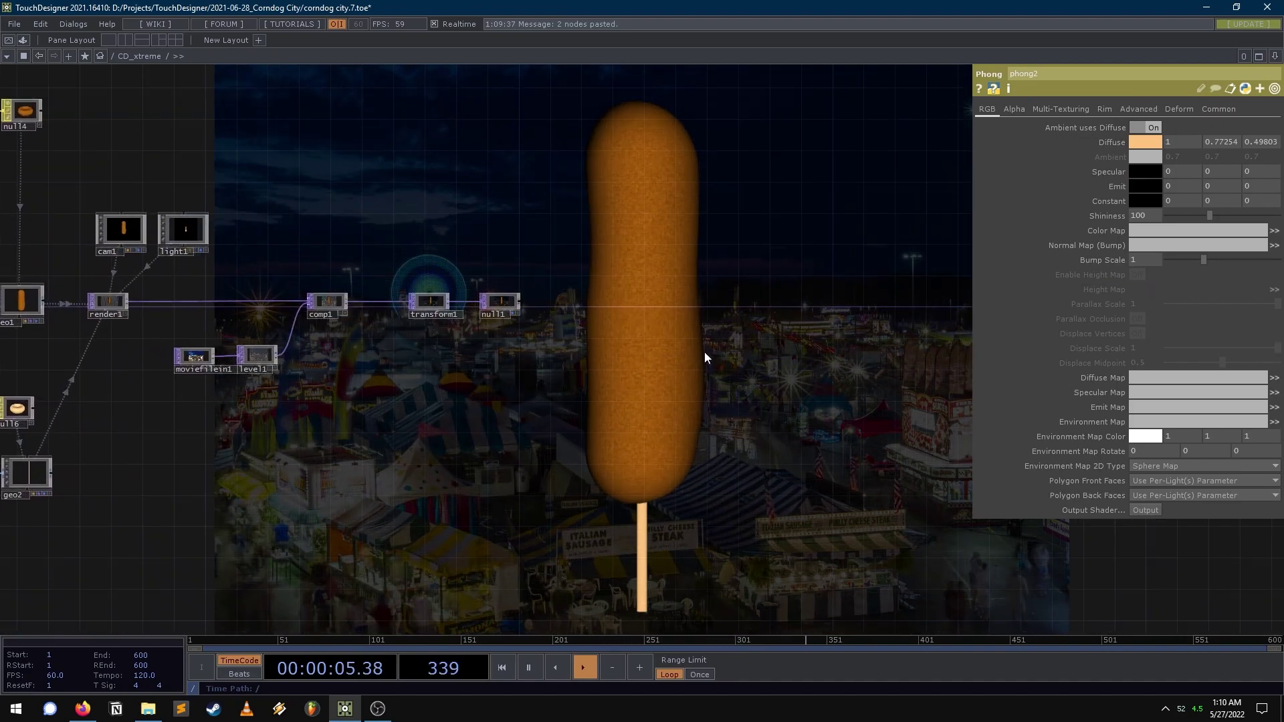
{"action": "left_click_drag", "start_coordinate": [716, 350], "coordinate": [752, 396]}
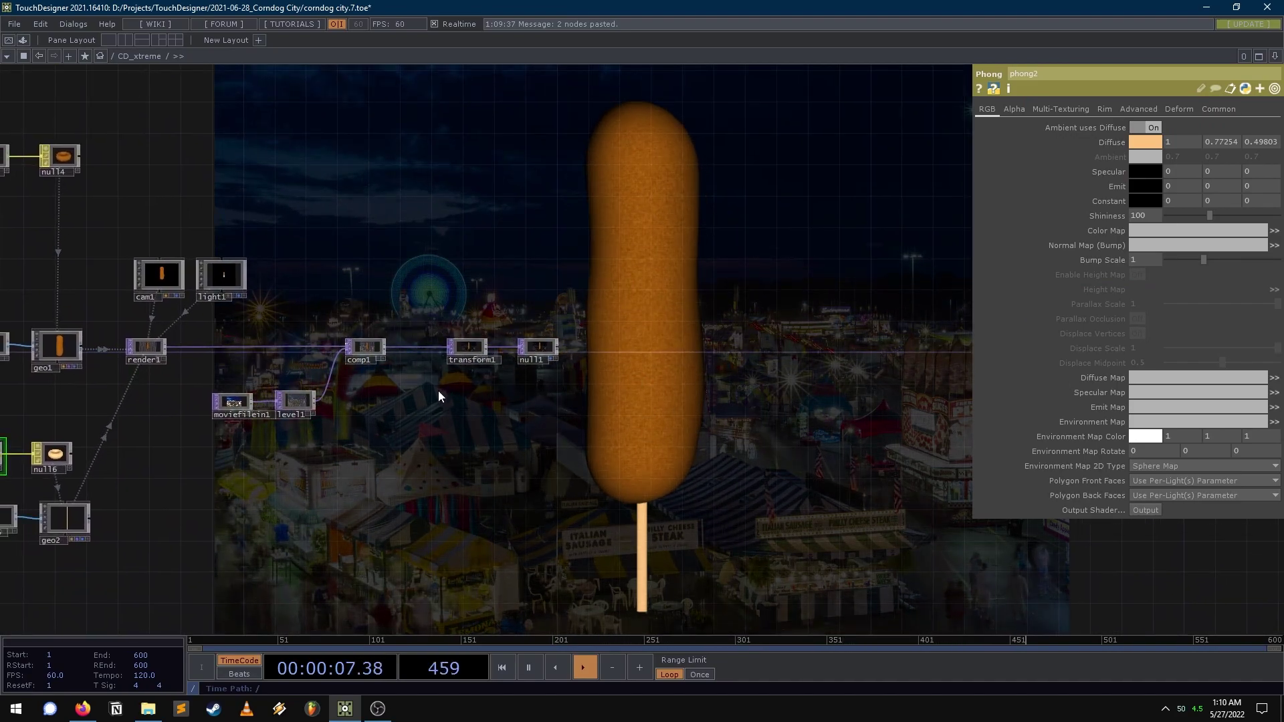
{"action": "left_click_drag", "start_coordinate": [515, 423], "coordinate": [693, 406]}
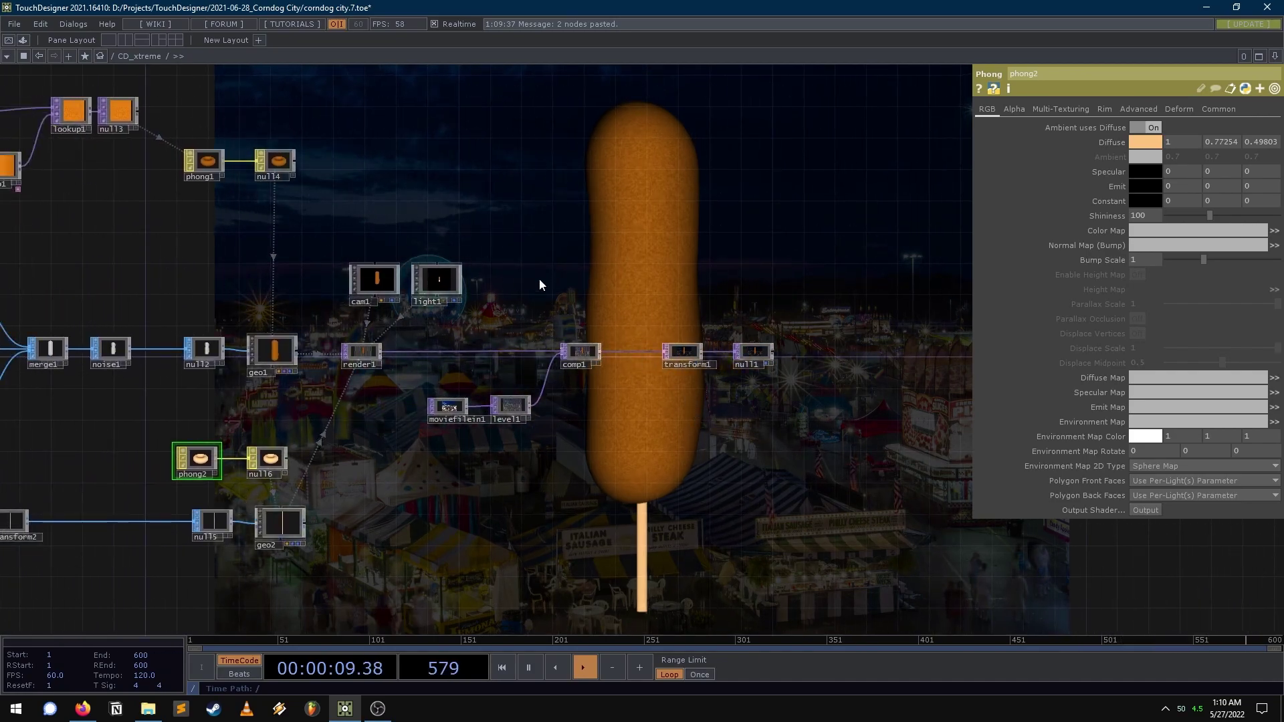
{"action": "left_click_drag", "start_coordinate": [541, 285], "coordinate": [599, 272]}
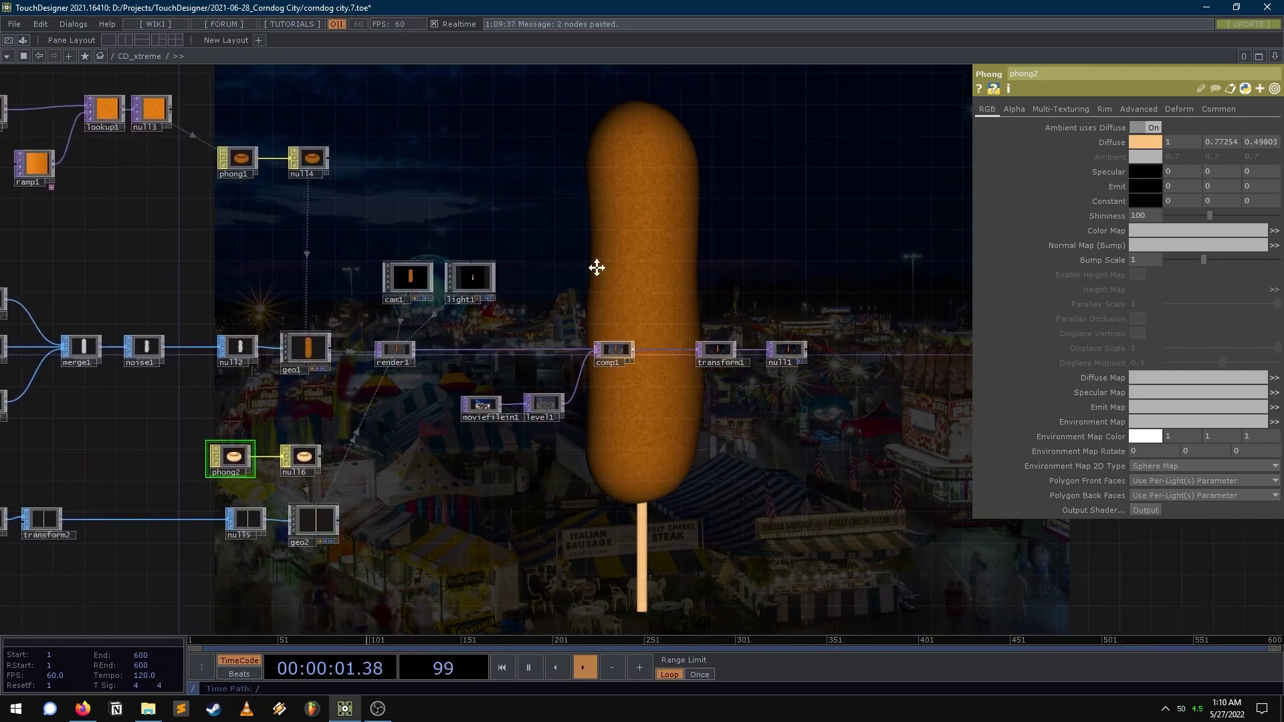
{"action": "left_click_drag", "start_coordinate": [526, 176], "coordinate": [540, 240]}
{"action": "scroll", "coordinate": [563, 341], "scroll_direction": "up", "scroll_amount": 4}
{"action": "left_click_drag", "start_coordinate": [564, 341], "coordinate": [613, 364]}
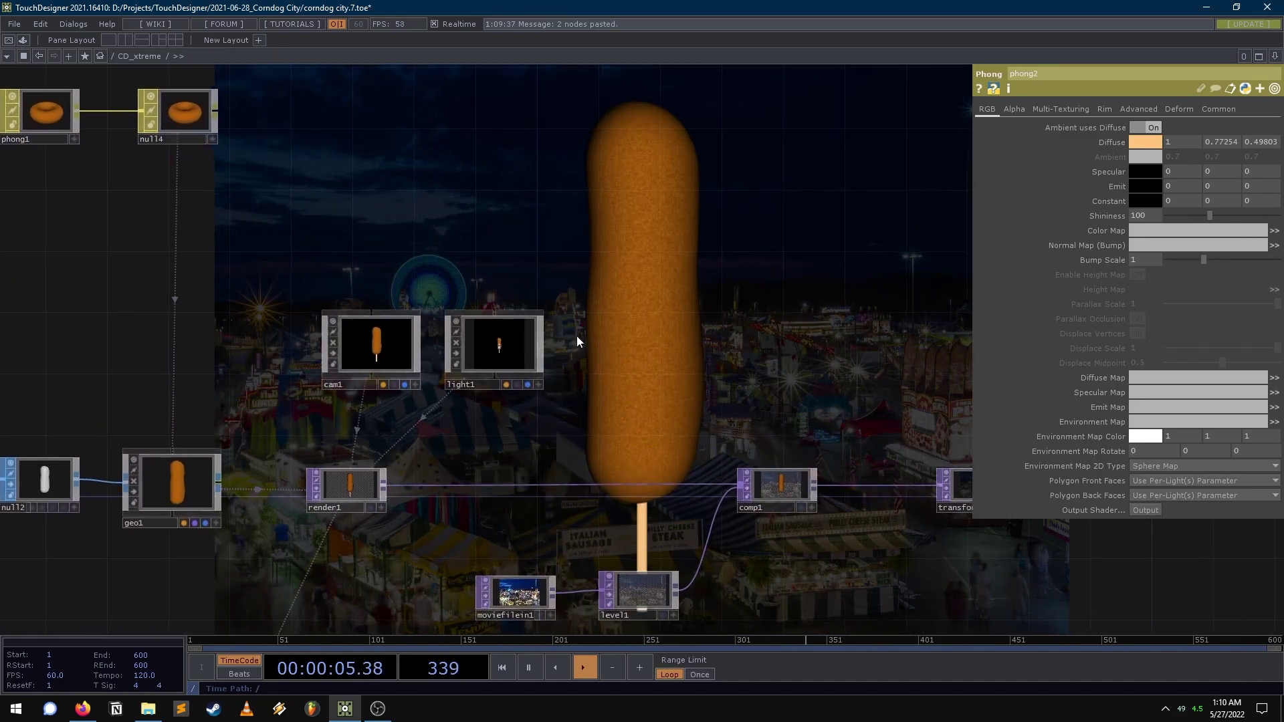
{"action": "scroll", "coordinate": [580, 344], "scroll_direction": "down", "scroll_amount": 5}
{"action": "scroll", "coordinate": [407, 418], "scroll_direction": "up", "scroll_amount": 4}
{"action": "scroll", "coordinate": [368, 395], "scroll_direction": "down", "scroll_amount": 4}
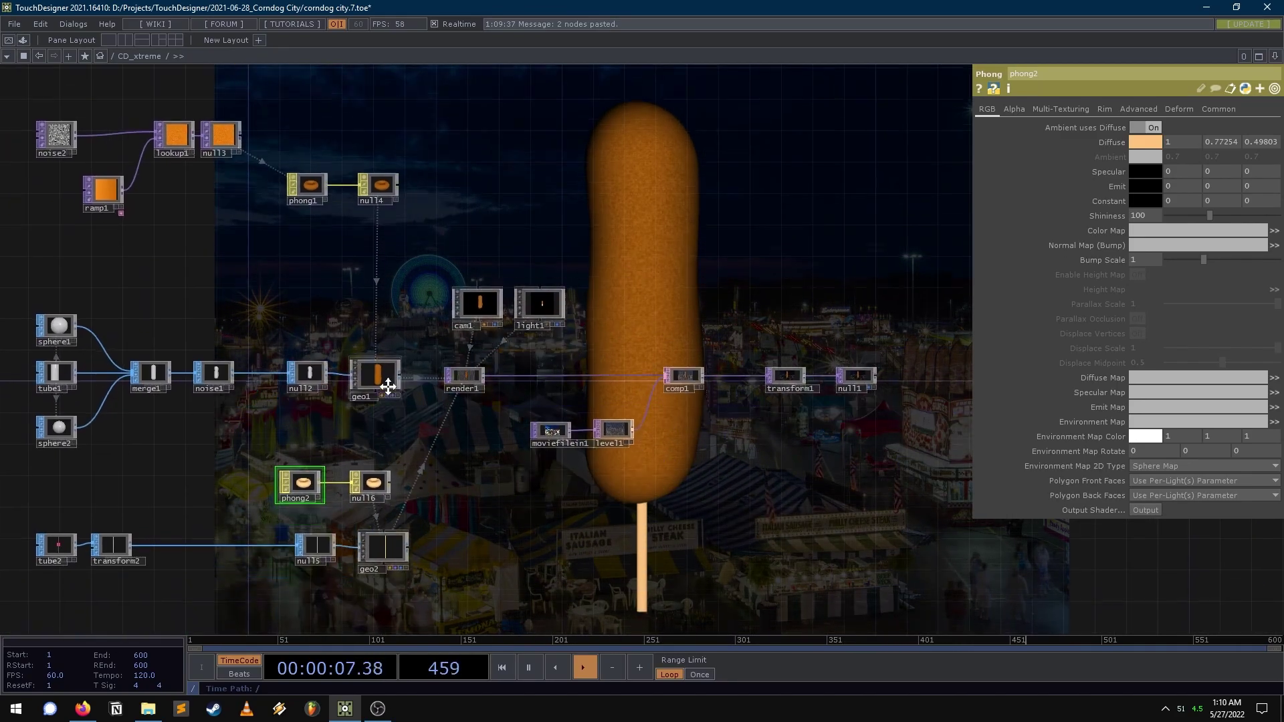
{"action": "left_click_drag", "start_coordinate": [389, 388], "coordinate": [385, 322]}
{"action": "left_click_drag", "start_coordinate": [436, 459], "coordinate": [435, 433]}
{"action": "left_click_drag", "start_coordinate": [388, 245], "coordinate": [396, 329]}
{"action": "scroll", "coordinate": [396, 329], "scroll_direction": "up", "scroll_amount": 4}
{"action": "scroll", "coordinate": [548, 311], "scroll_direction": "down", "scroll_amount": 2}
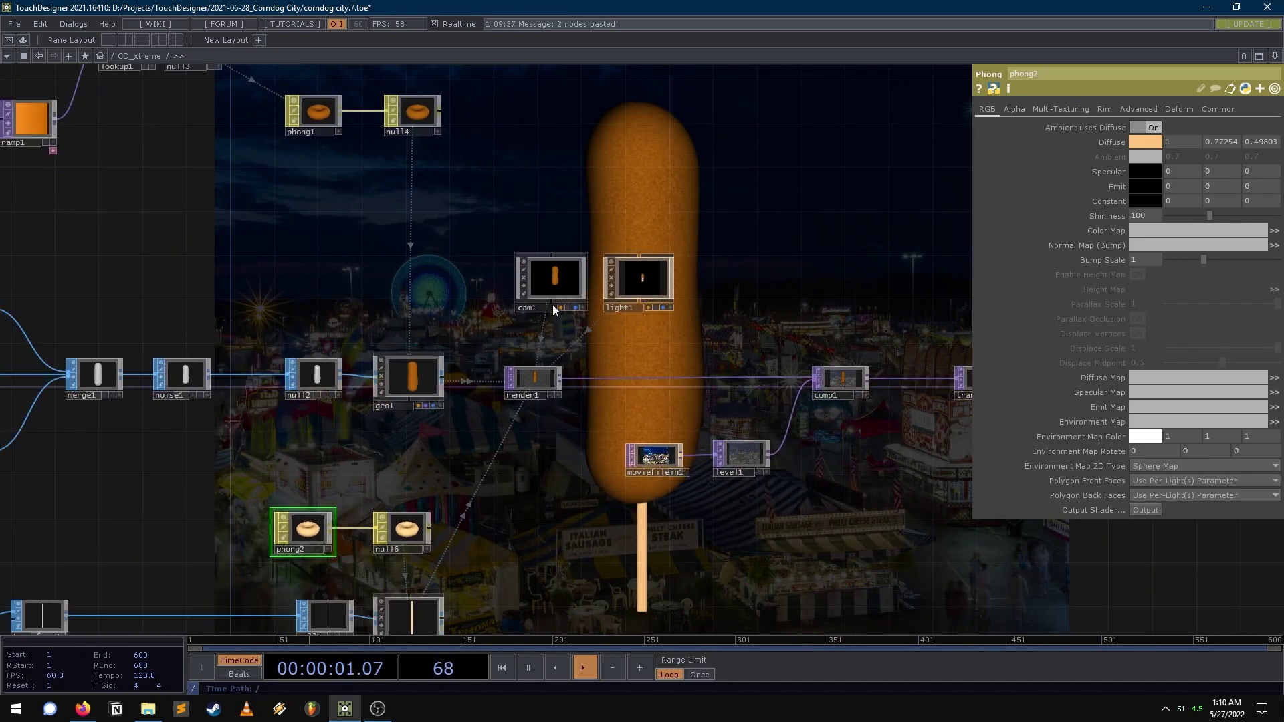
- Set geo1's X rotation to 15 and animate its Y rotation with an absTime.seconds expression
{"action": "left_click", "coordinate": [415, 371]}
{"action": "left_click_drag", "start_coordinate": [522, 430], "coordinate": [508, 255]}
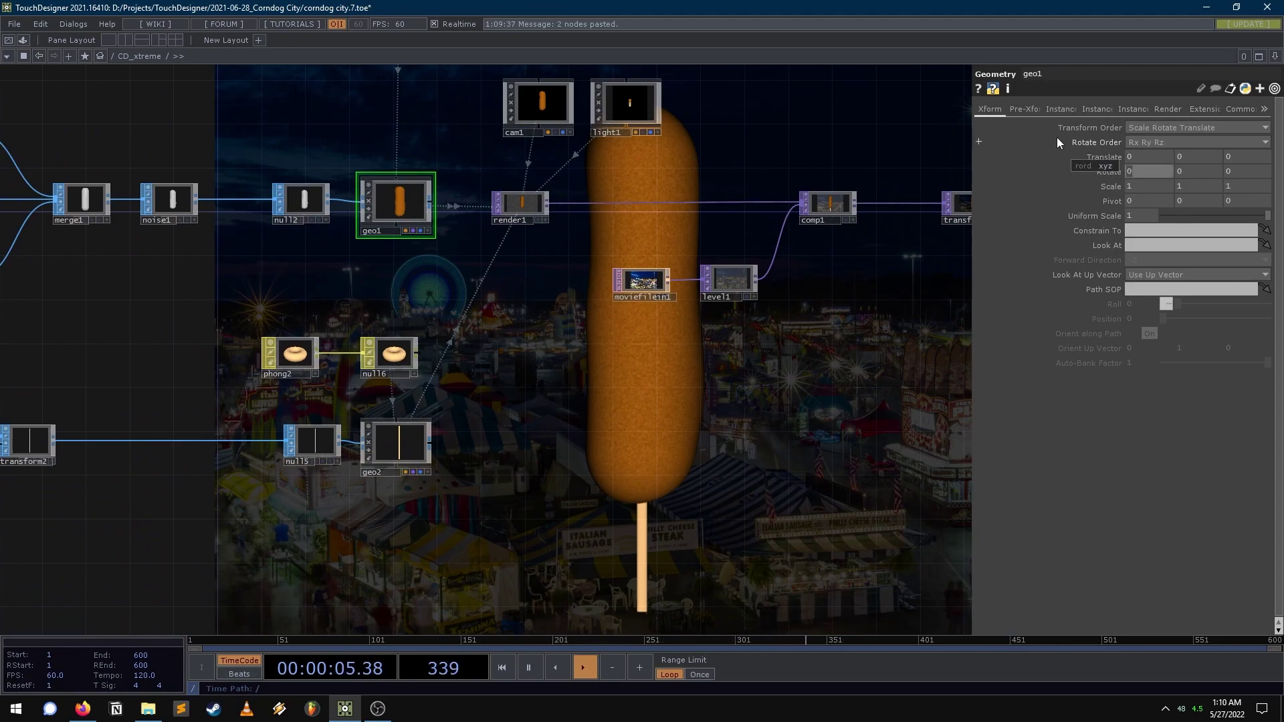
{"action": "type", "text": "15"}
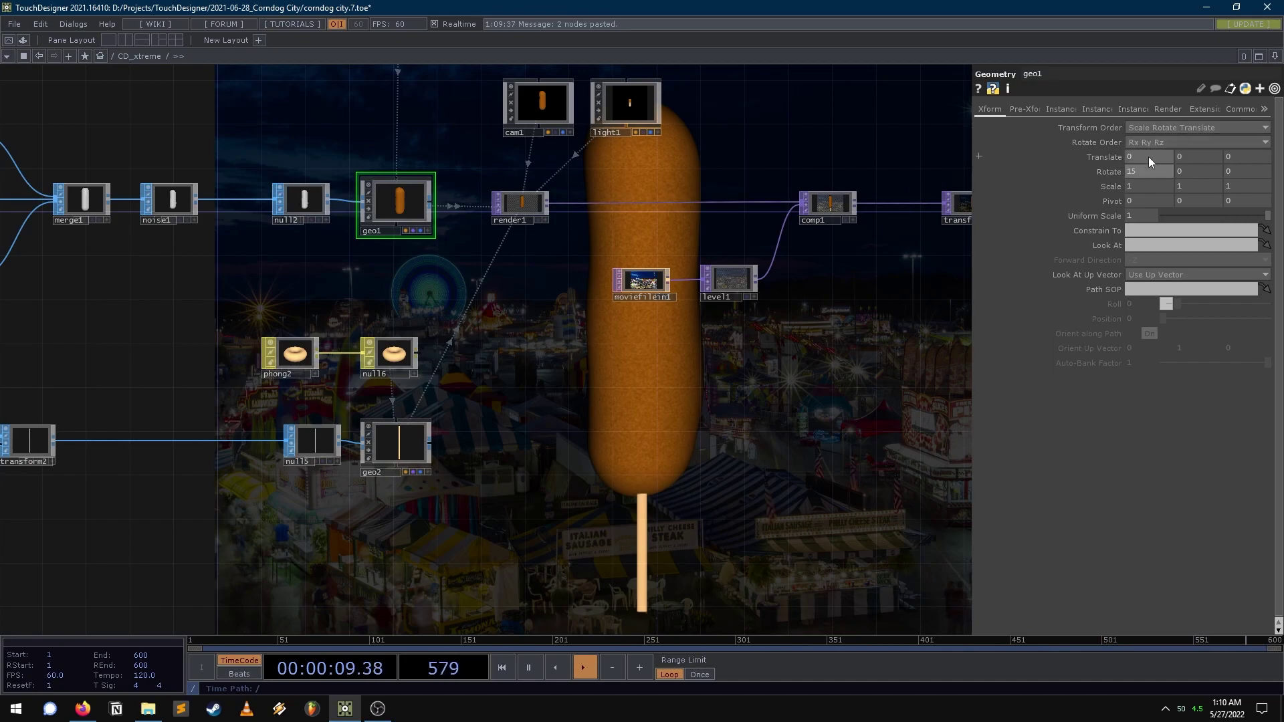
{"action": "left_click", "coordinate": [1181, 172]}
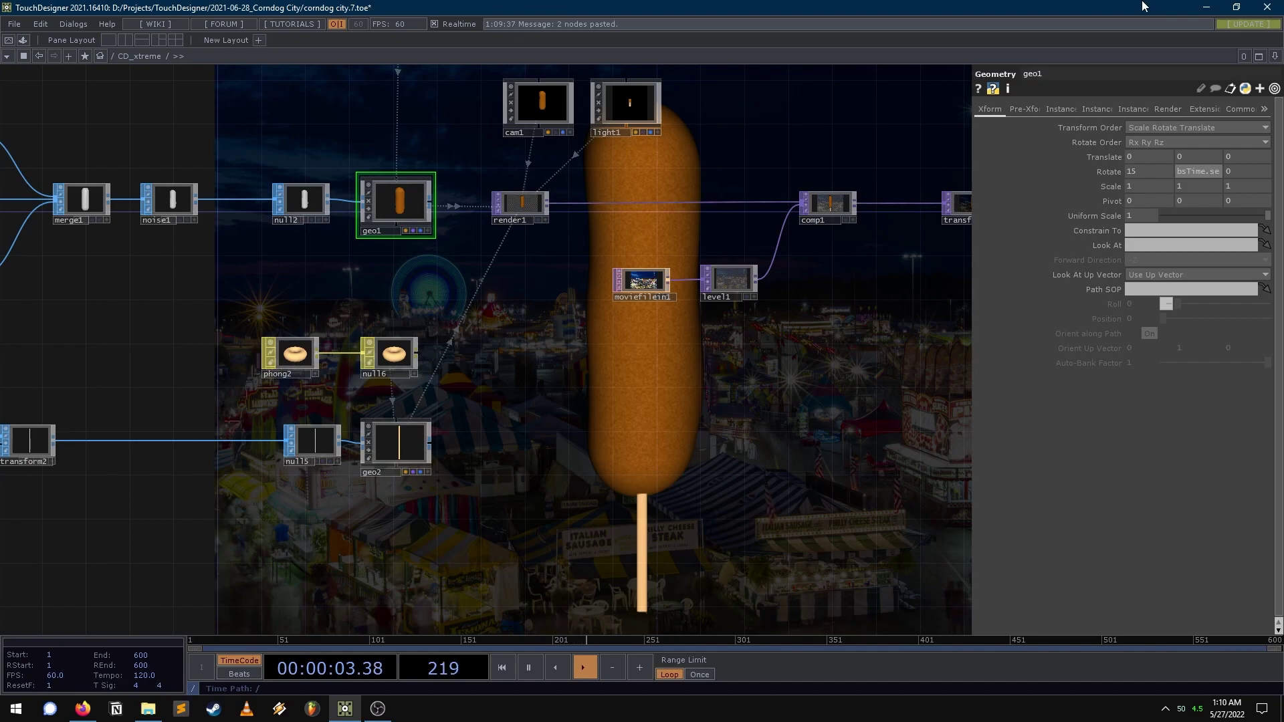
{"action": "key", "text": "Return"}
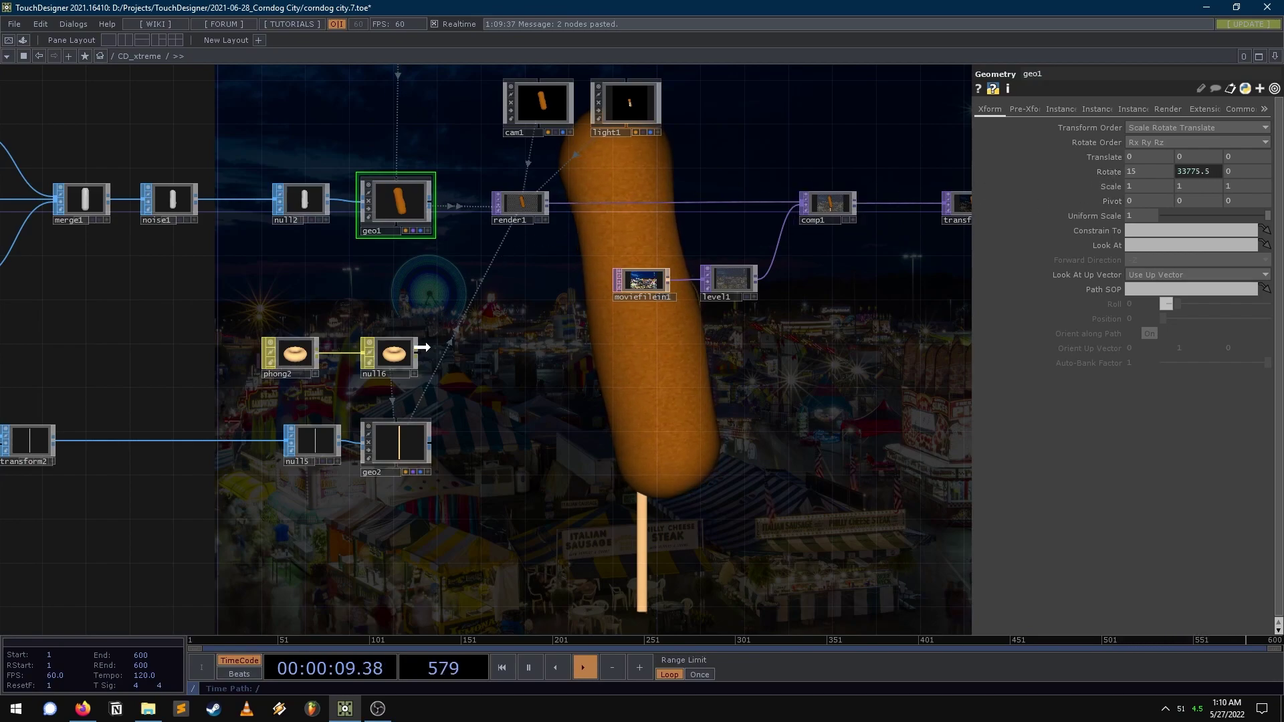
- Paste geo1's rotation values onto geo2 as references so the stick rotates with the body
{"action": "left_click", "coordinate": [397, 445]}
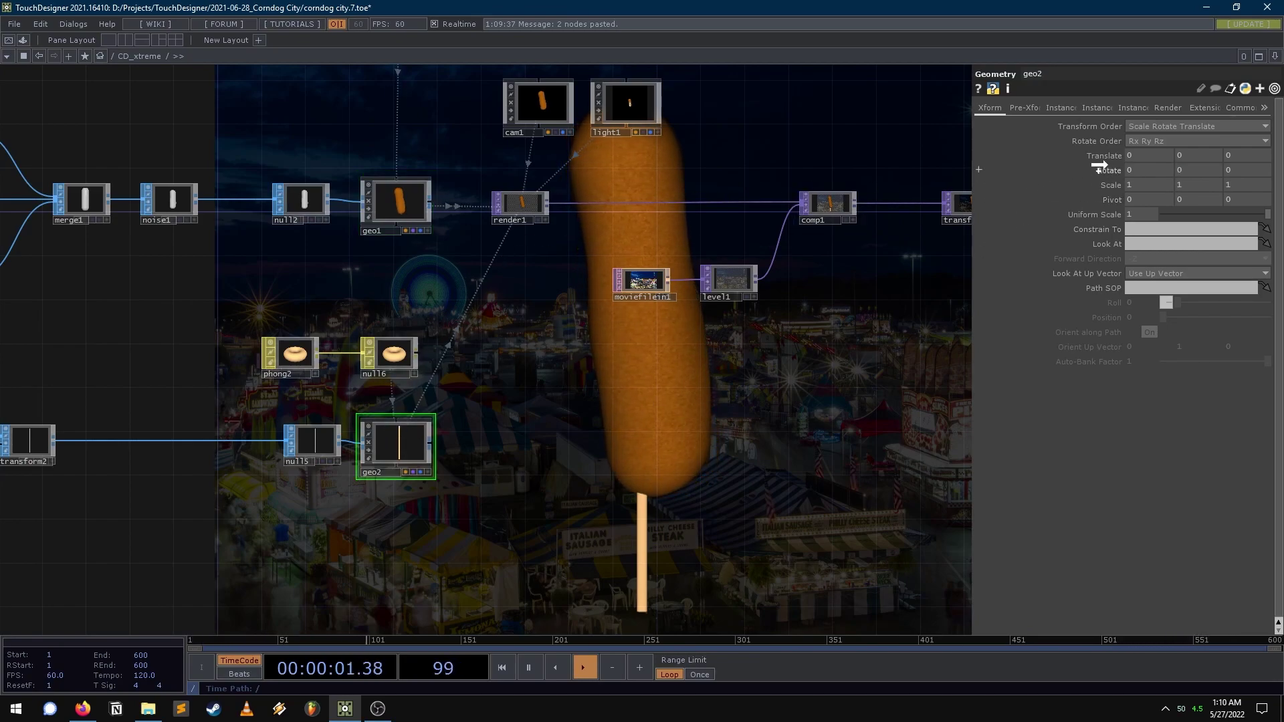
{"action": "left_click_drag", "start_coordinate": [1112, 171], "coordinate": [1119, 174]}
{"action": "left_click", "coordinate": [1119, 175]}
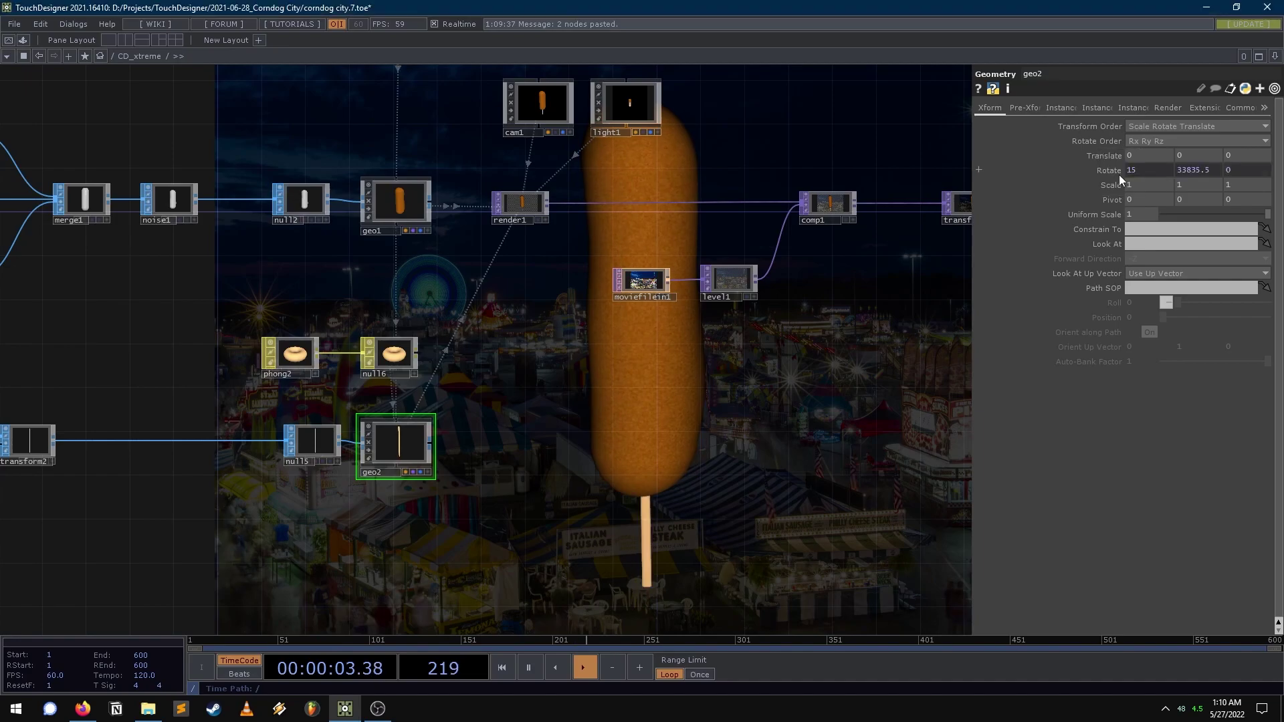
{"action": "left_click_drag", "start_coordinate": [795, 451], "coordinate": [535, 503]}
{"action": "scroll", "coordinate": [542, 488], "scroll_direction": "down", "scroll_amount": 10}
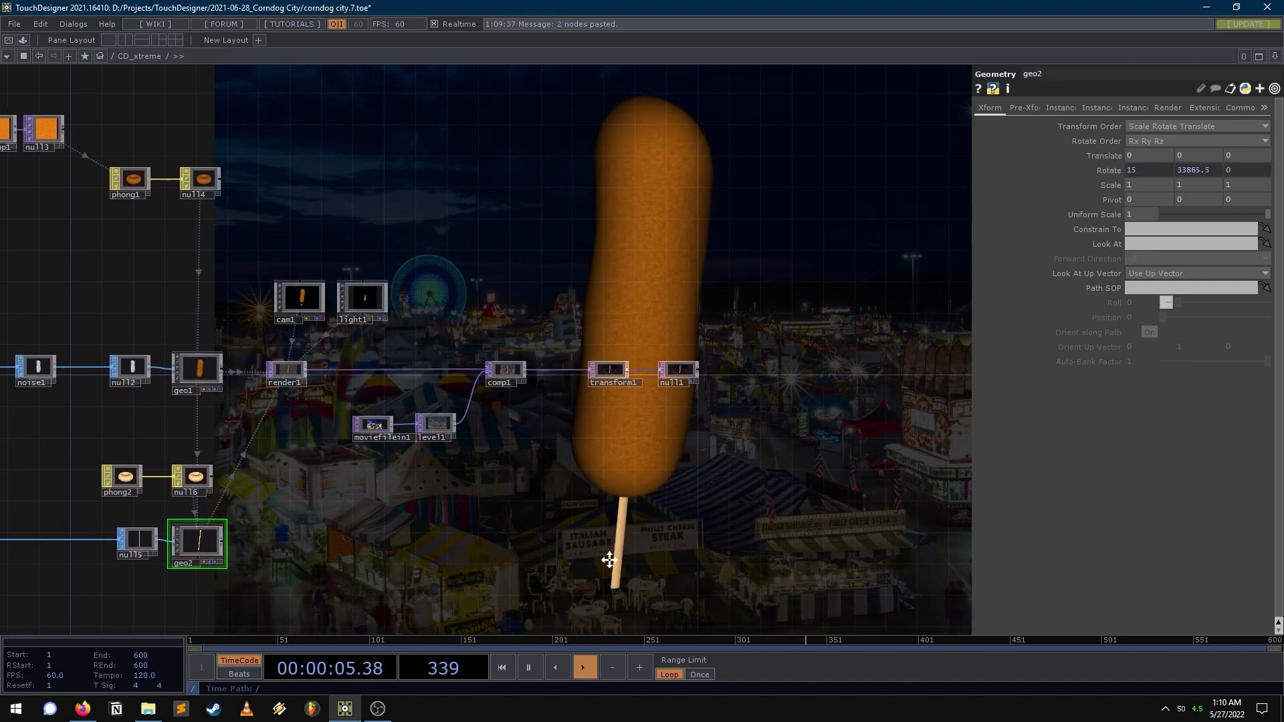
{"action": "left_click_drag", "start_coordinate": [700, 340], "coordinate": [598, 338]}
{"action": "right_click", "coordinate": [635, 340]}
{"action": "left_click", "coordinate": [575, 353]}
{"action": "scroll", "coordinate": [418, 401], "scroll_direction": "up", "scroll_amount": 10}
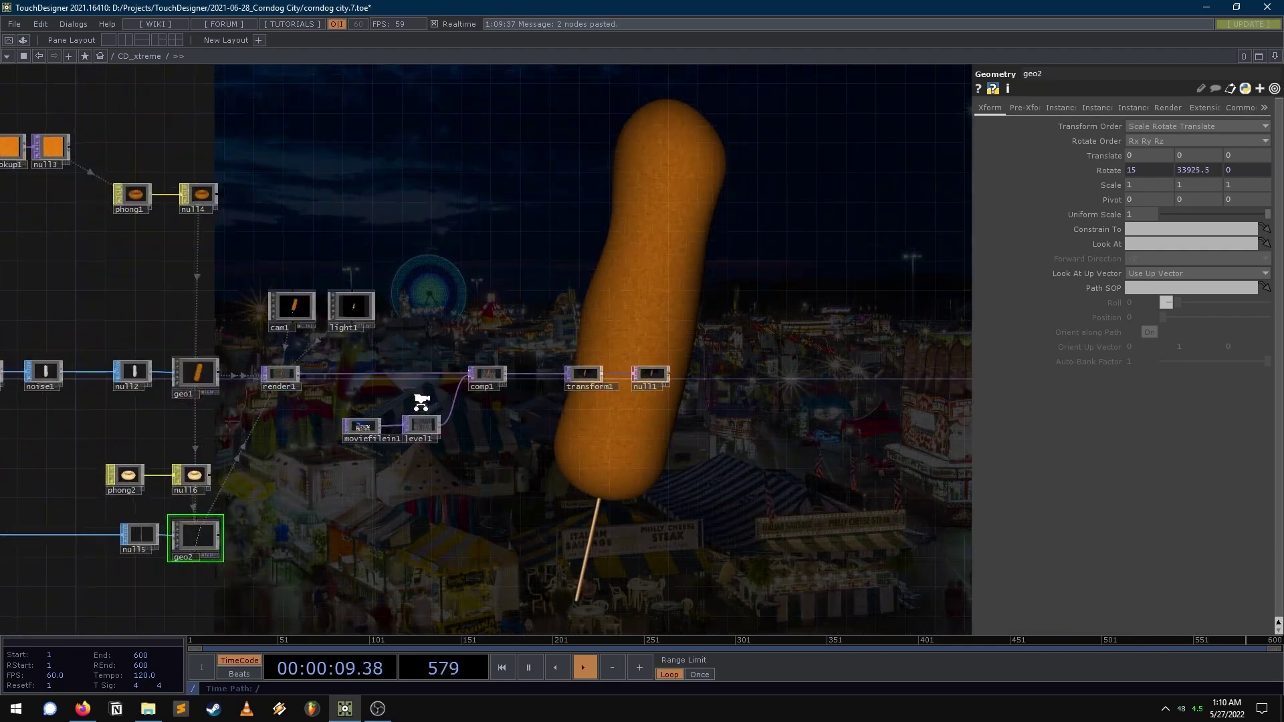
- Set comp1's Pre-Fit Overlay to Native Resolution
{"action": "scroll", "coordinate": [518, 362], "scroll_direction": "up", "scroll_amount": 2}
{"action": "left_click", "coordinate": [534, 340]}
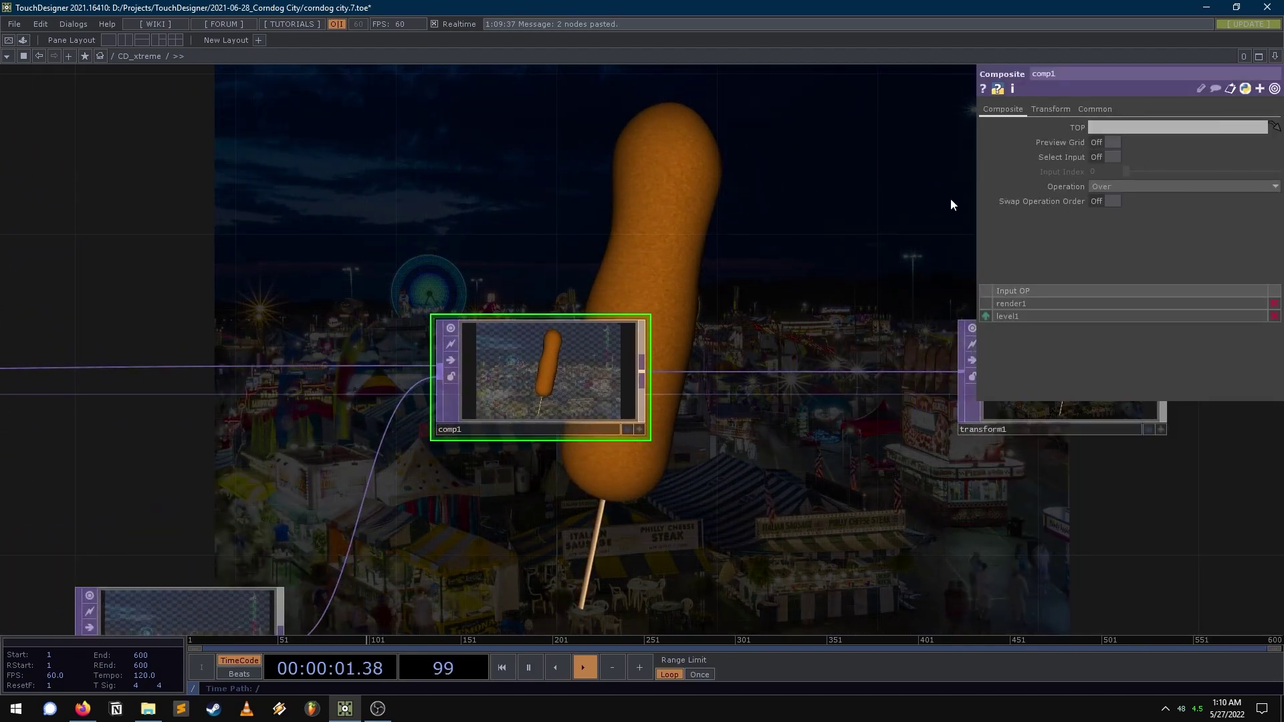
{"action": "left_click_drag", "start_coordinate": [303, 282], "coordinate": [636, 264]}
{"action": "scroll", "coordinate": [636, 263], "scroll_direction": "down", "scroll_amount": 7}
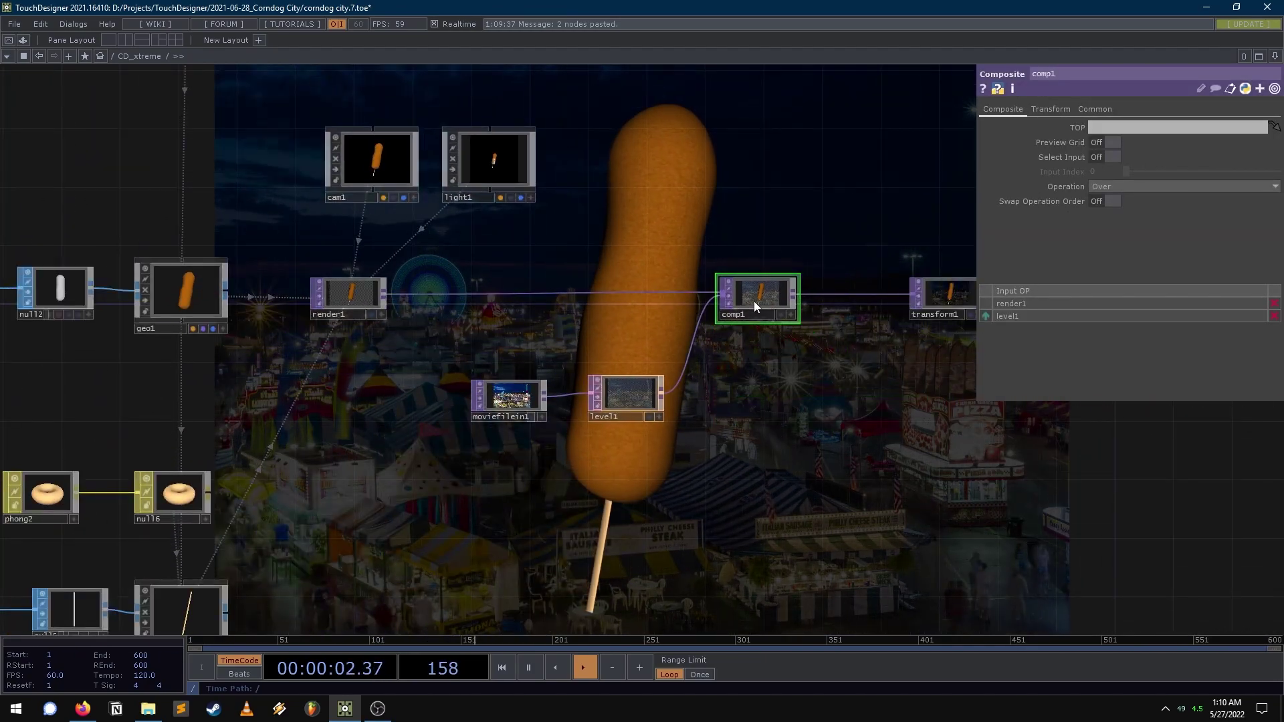
{"action": "left_click", "coordinate": [1051, 109]}
{"action": "left_click", "coordinate": [1101, 142]}
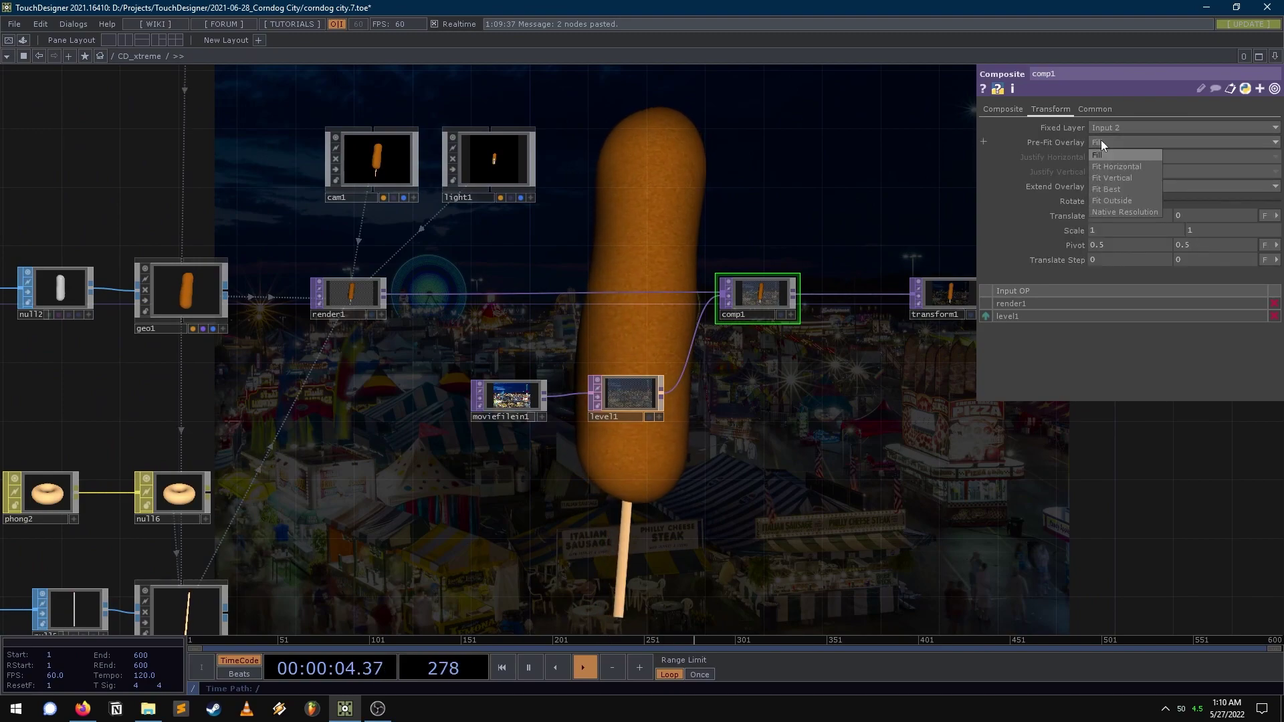
{"action": "left_click", "coordinate": [1124, 211]}
{"action": "scroll", "coordinate": [749, 227], "scroll_direction": "up", "scroll_amount": 5}
{"action": "scroll", "coordinate": [741, 246], "scroll_direction": "down", "scroll_amount": 5}
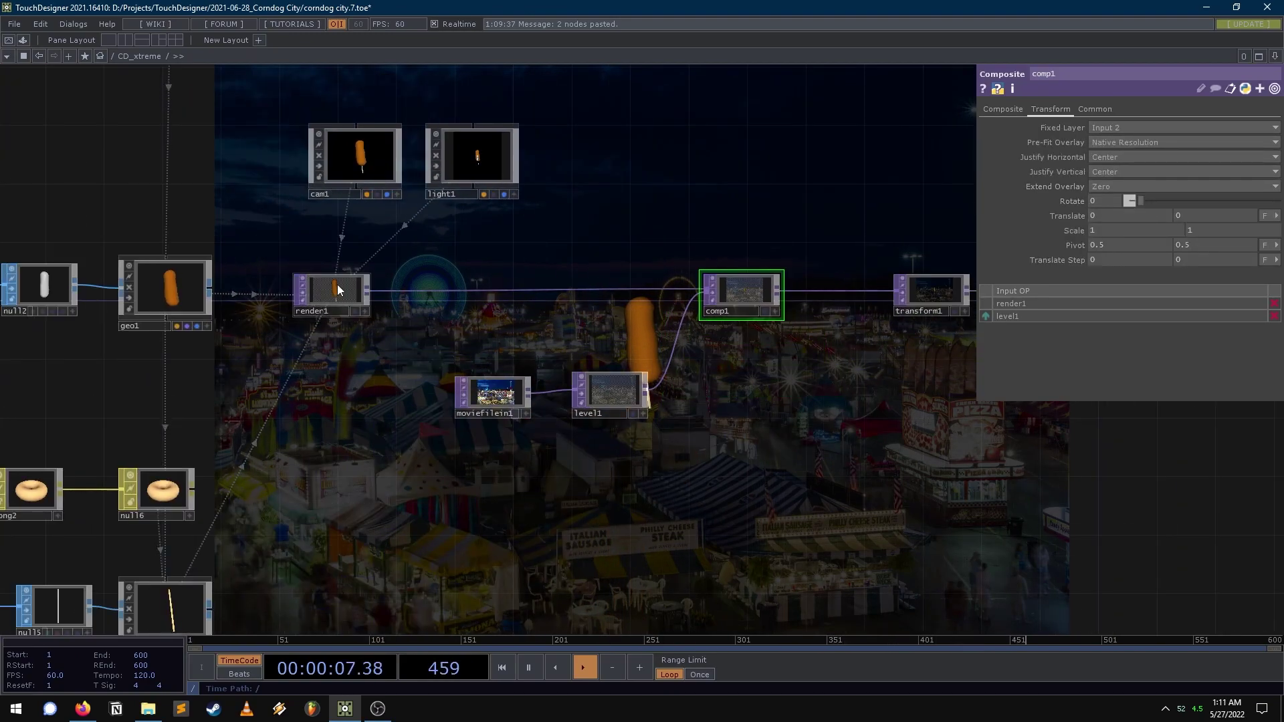
- Try Input 1 as comp1's Fixed Layer and switch it back to Input 2
{"action": "left_click", "coordinate": [494, 393]}
{"action": "left_click", "coordinate": [735, 289]}
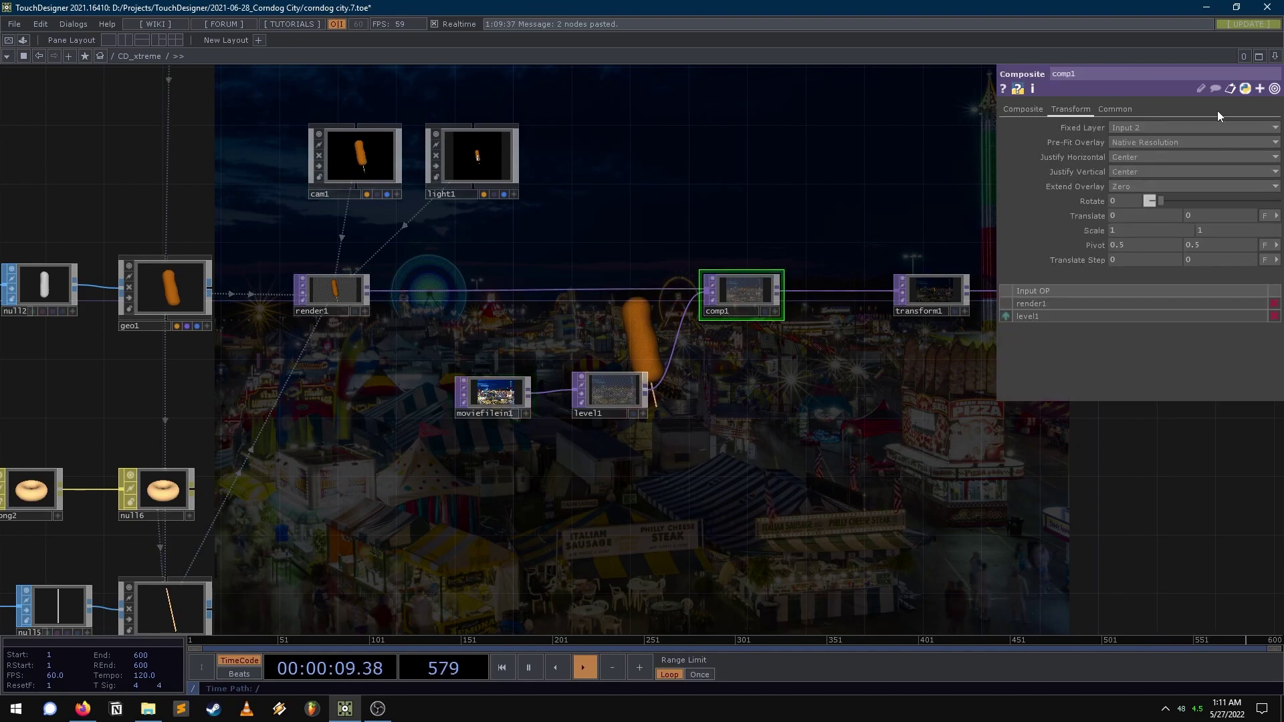
{"action": "left_click", "coordinate": [1161, 127]}
{"action": "left_click", "coordinate": [1128, 140]}
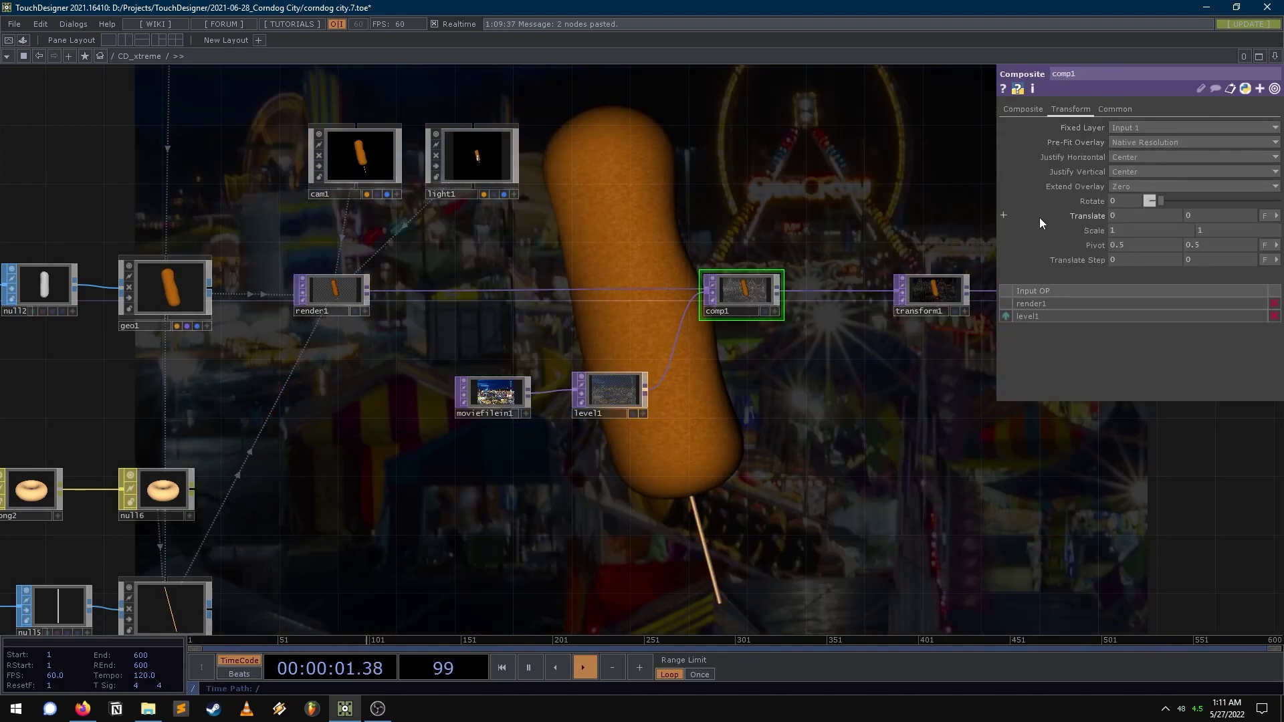
{"action": "scroll", "coordinate": [755, 395], "scroll_direction": "down", "scroll_amount": 2}
{"action": "left_click", "coordinate": [1128, 131]}
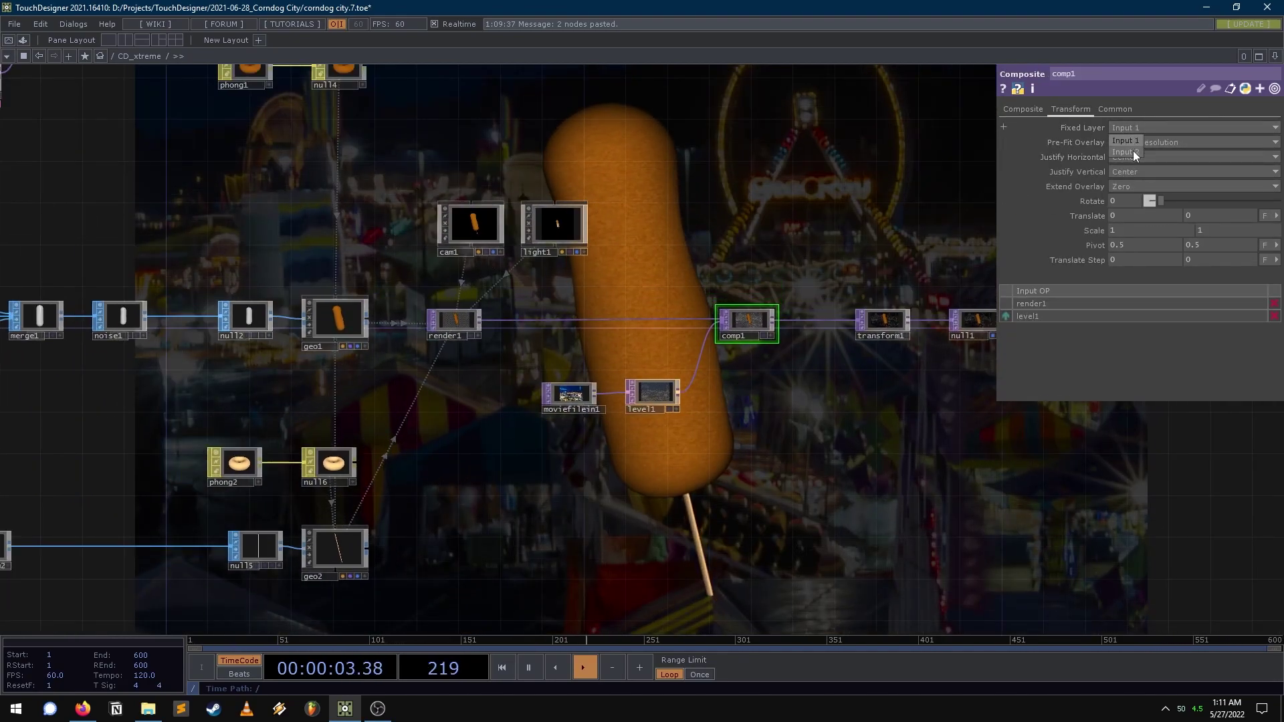
{"action": "left_click", "coordinate": [1133, 150]}
- Set render1's resolution to 3840 by 2160
{"action": "scroll", "coordinate": [702, 268], "scroll_direction": "up", "scroll_amount": 3}
{"action": "scroll", "coordinate": [702, 267], "scroll_direction": "up", "scroll_amount": 1}
{"action": "left_click_drag", "start_coordinate": [735, 277], "coordinate": [541, 279]}
{"action": "left_click_drag", "start_coordinate": [511, 342], "coordinate": [636, 309]}
{"action": "left_click", "coordinate": [394, 504]}
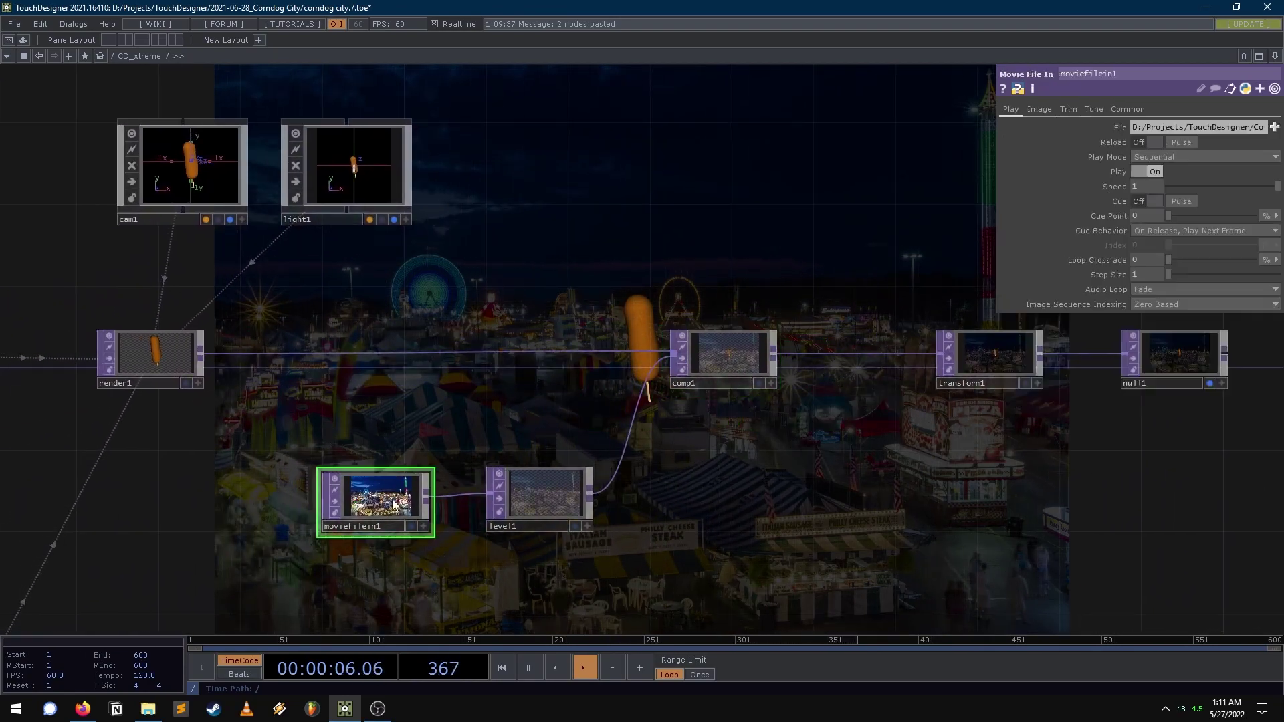
{"action": "left_click", "coordinate": [201, 365]}
{"action": "left_click", "coordinate": [1184, 109]}
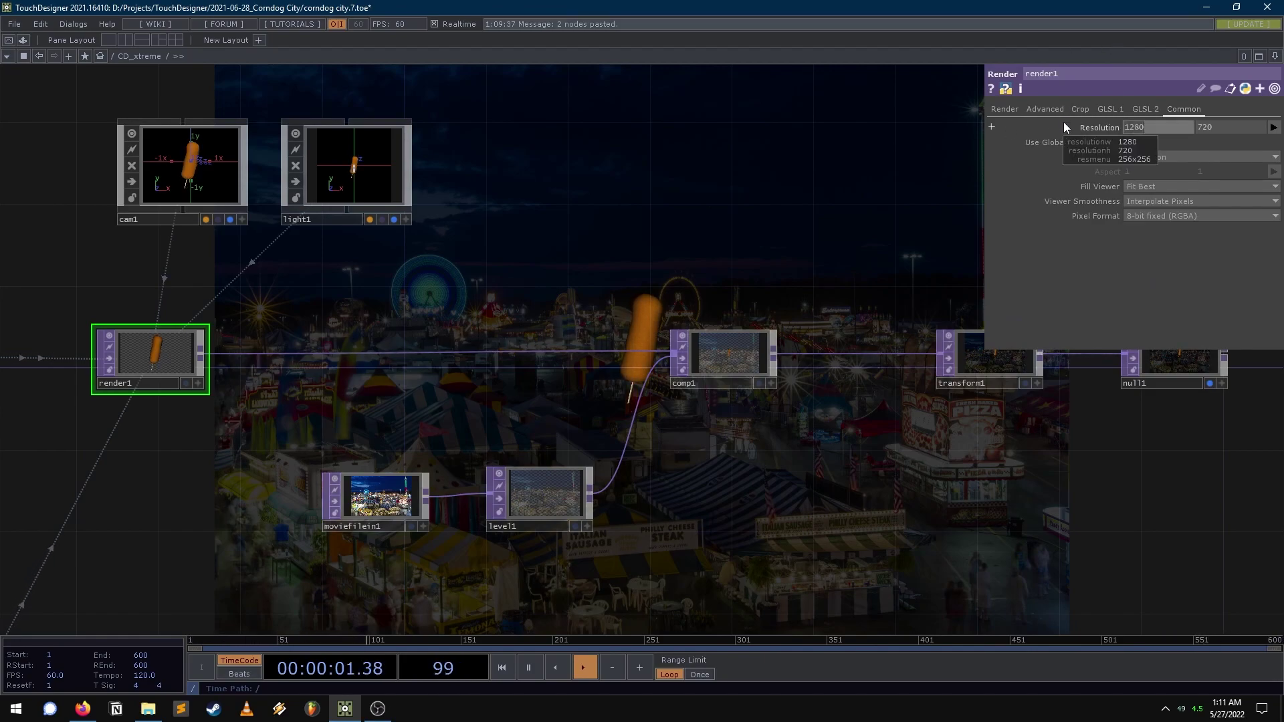
{"action": "type", "text": "3840"}
{"action": "key", "text": "Tab"}
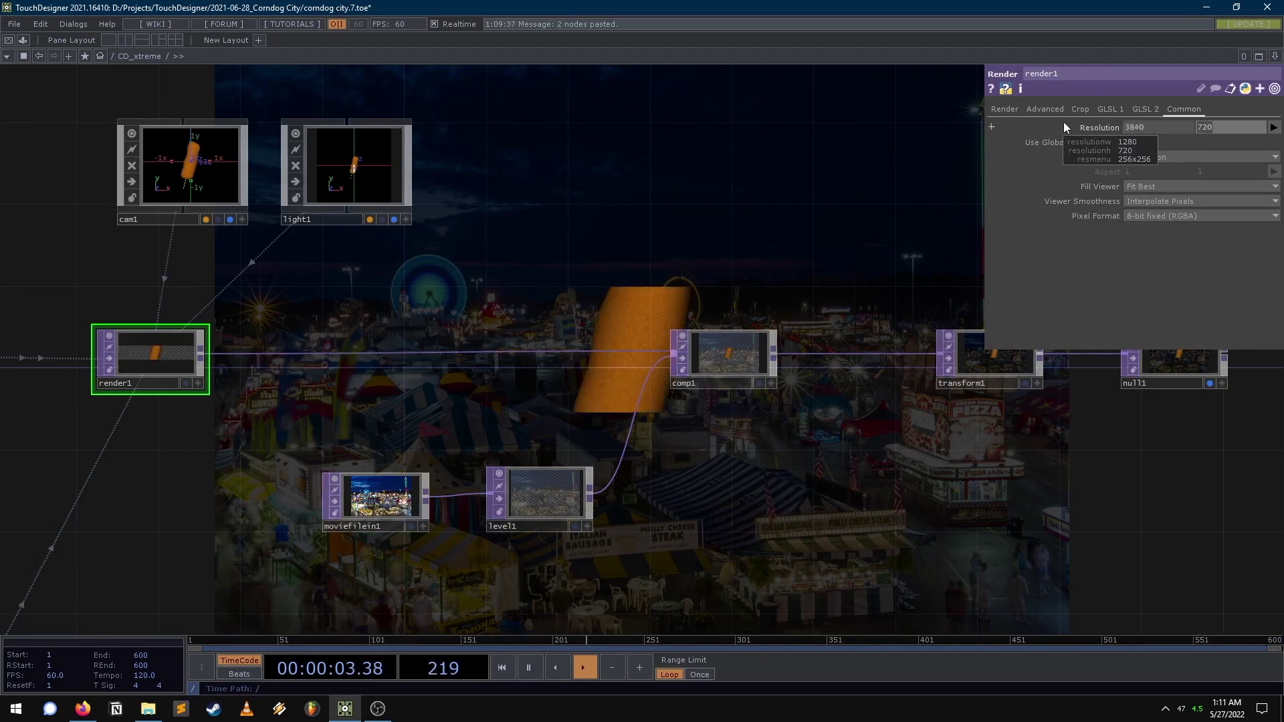
{"action": "type", "text": "2160"}
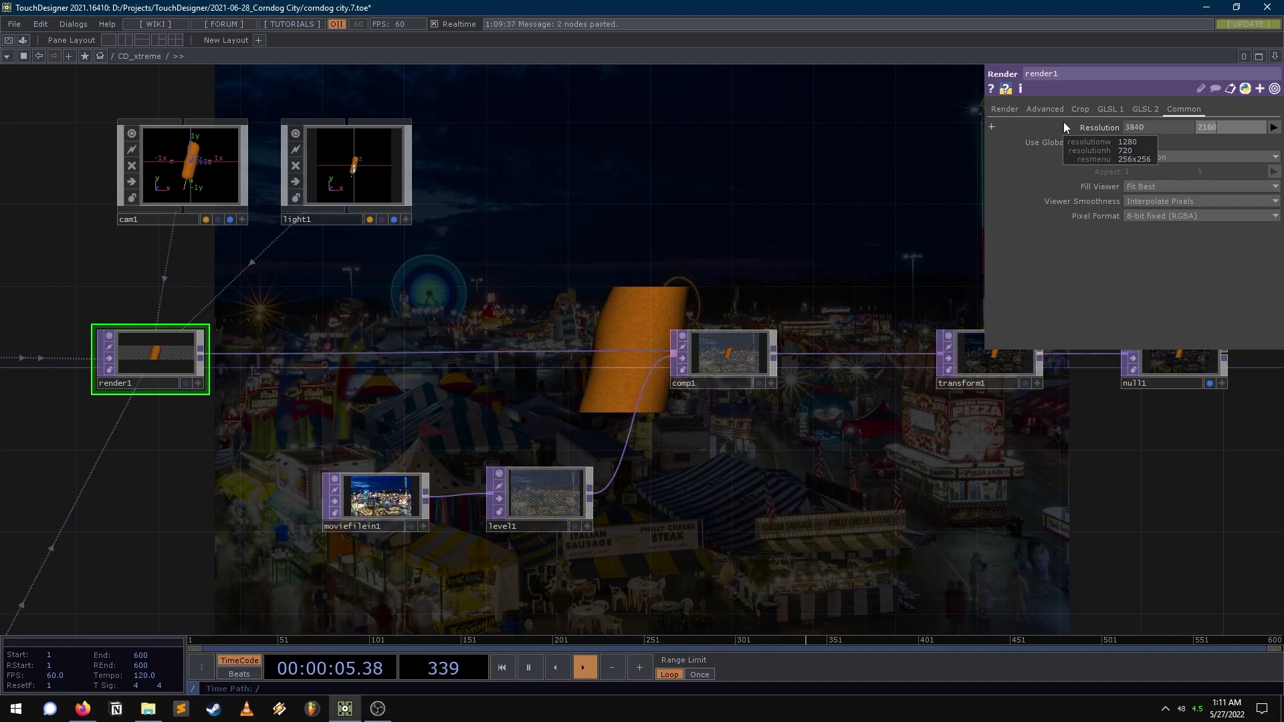
{"action": "key", "text": "Return"}
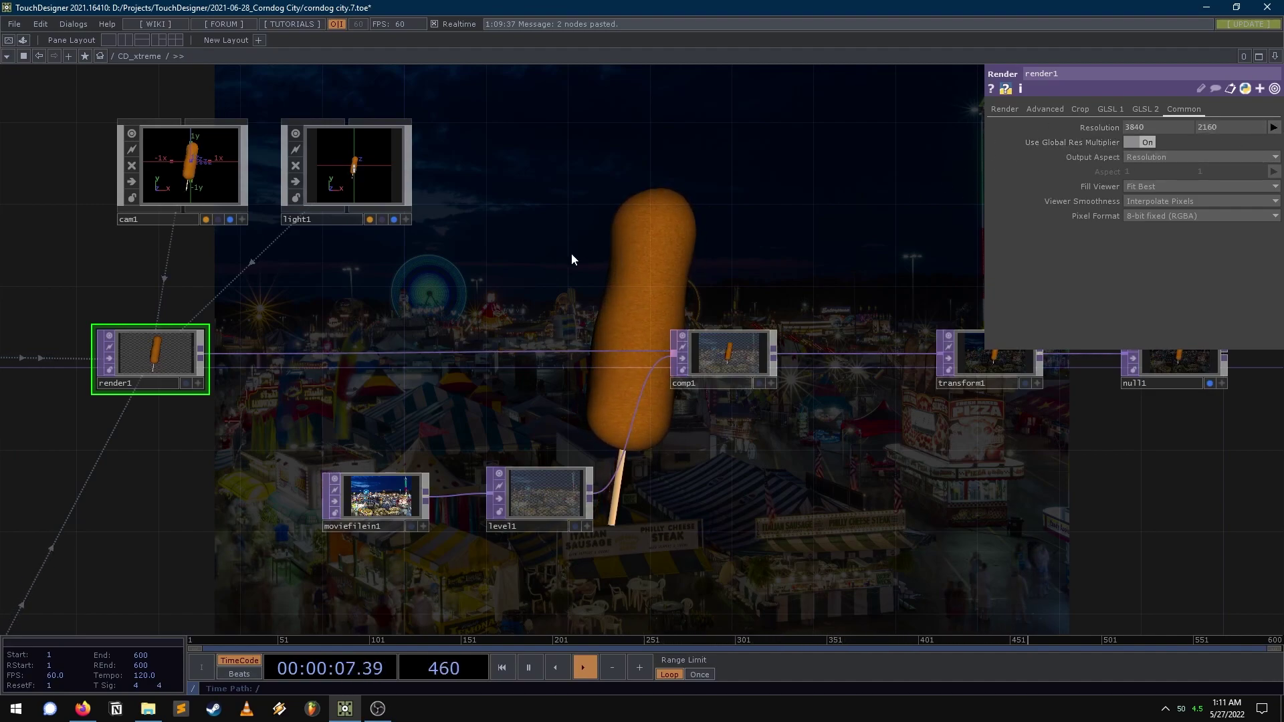
- Compare the composite at the new render resolution with comp1's Fixed Layer on Input 1, and restore Input 2
{"action": "middle_click_drag", "start_coordinate": [172, 354], "coordinate": [214, 337]}
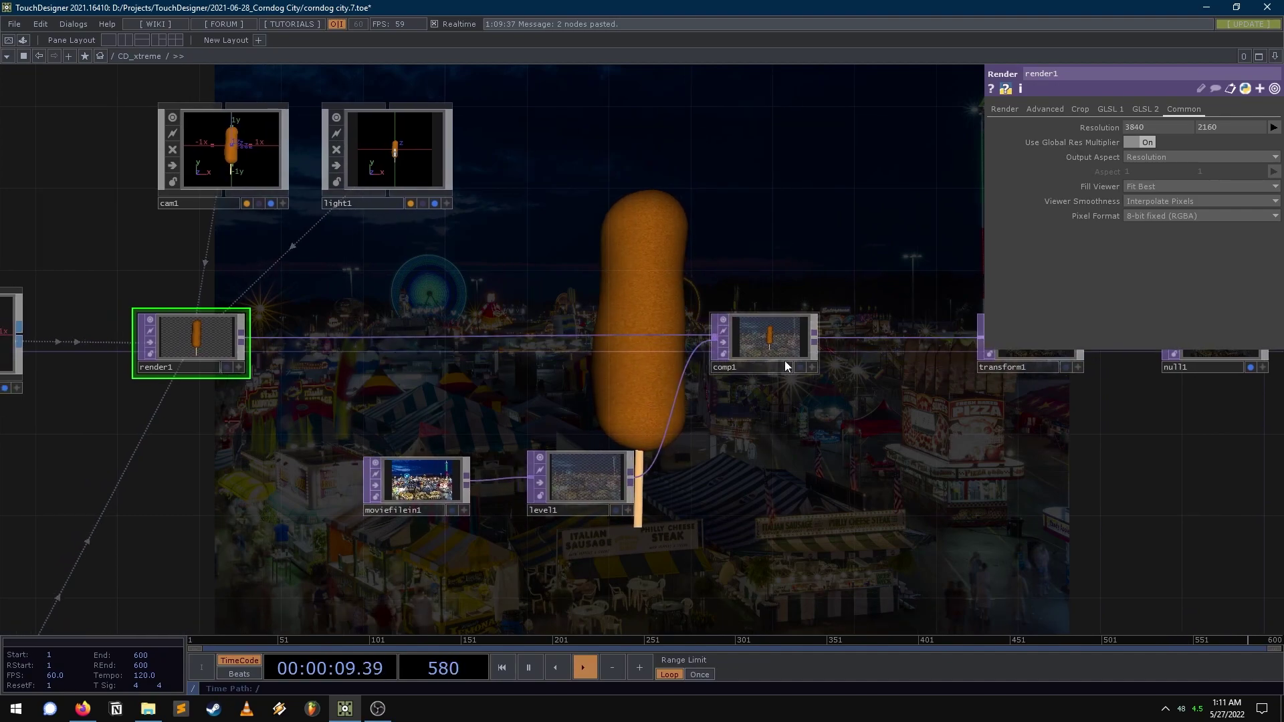
{"action": "left_click", "coordinate": [785, 362]}
{"action": "left_click", "coordinate": [1166, 142]}
{"action": "left_click", "coordinate": [1149, 127]}
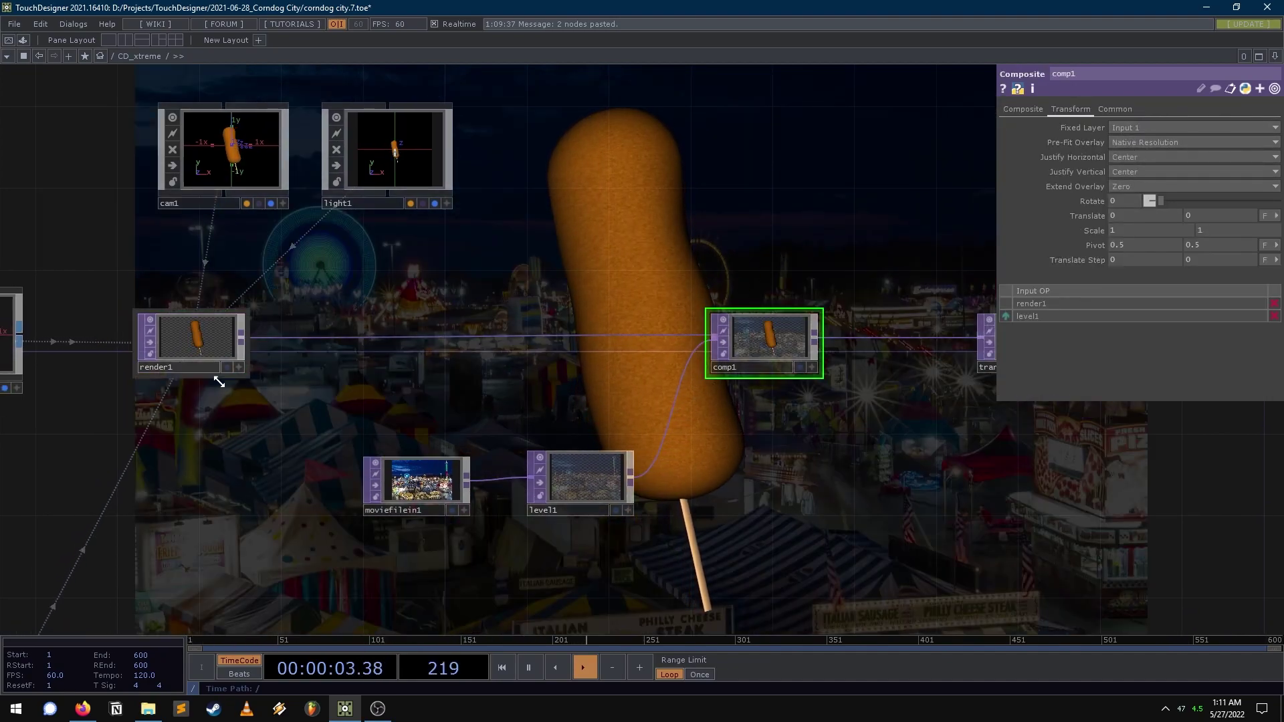
{"action": "scroll", "coordinate": [154, 339], "scroll_direction": "up", "scroll_amount": 8}
{"action": "scroll", "coordinate": [177, 332], "scroll_direction": "down", "scroll_amount": 8}
{"action": "left_click_drag", "start_coordinate": [737, 232], "coordinate": [328, 305]}
{"action": "left_click", "coordinate": [1156, 129]}
{"action": "left_click", "coordinate": [1126, 155]}
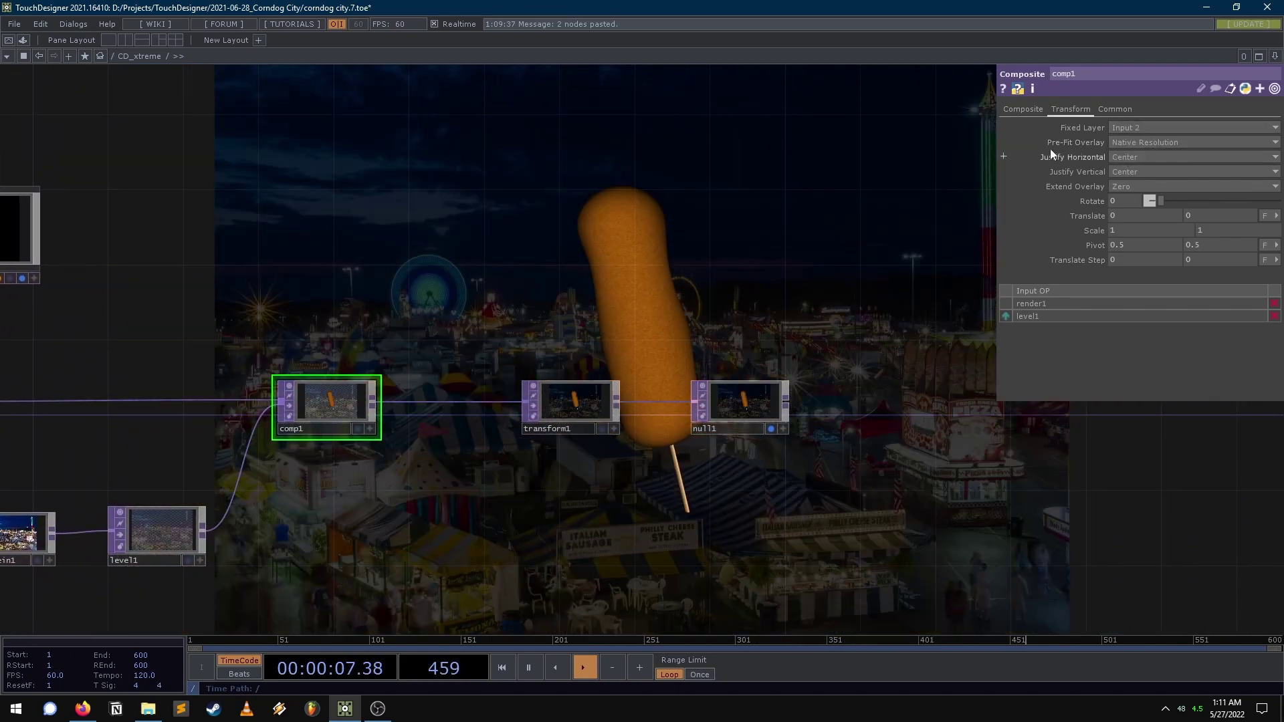
{"action": "left_click_drag", "start_coordinate": [430, 239], "coordinate": [373, 392]}
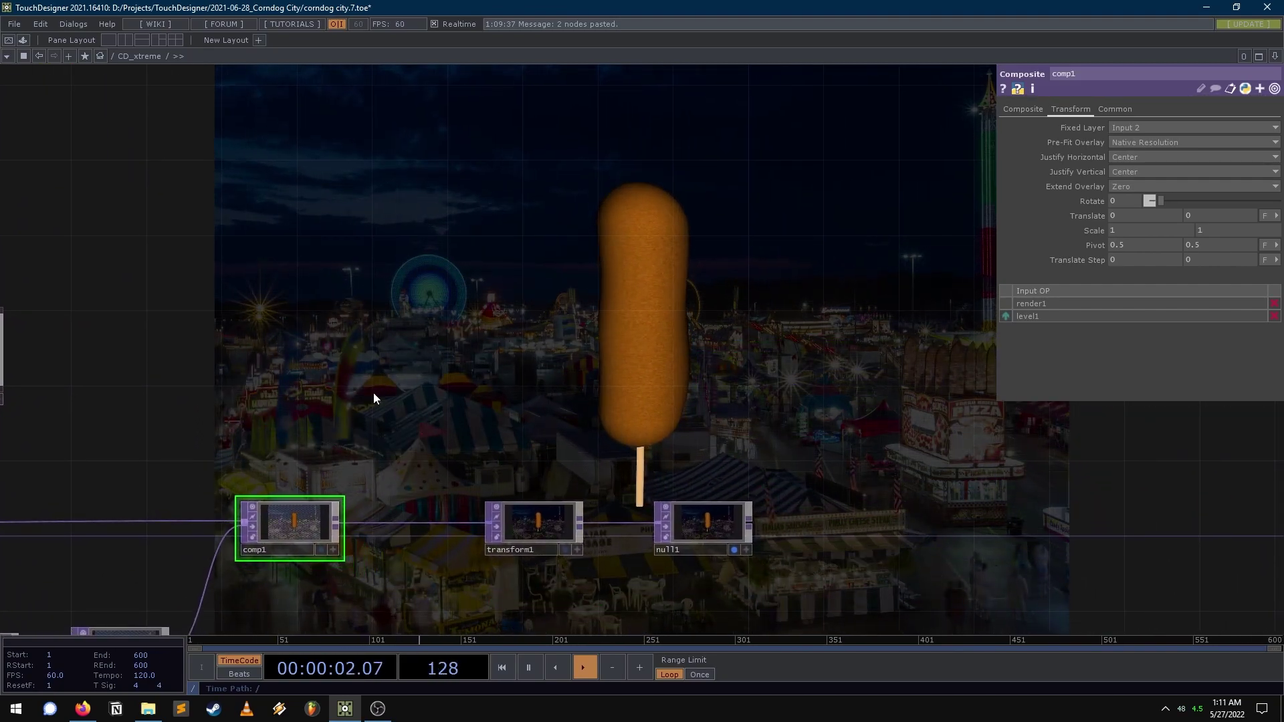
{"action": "right_click", "coordinate": [602, 292]}
{"action": "mouse_move", "coordinate": [629, 332]}
{"action": "left_click", "coordinate": [846, 358]}
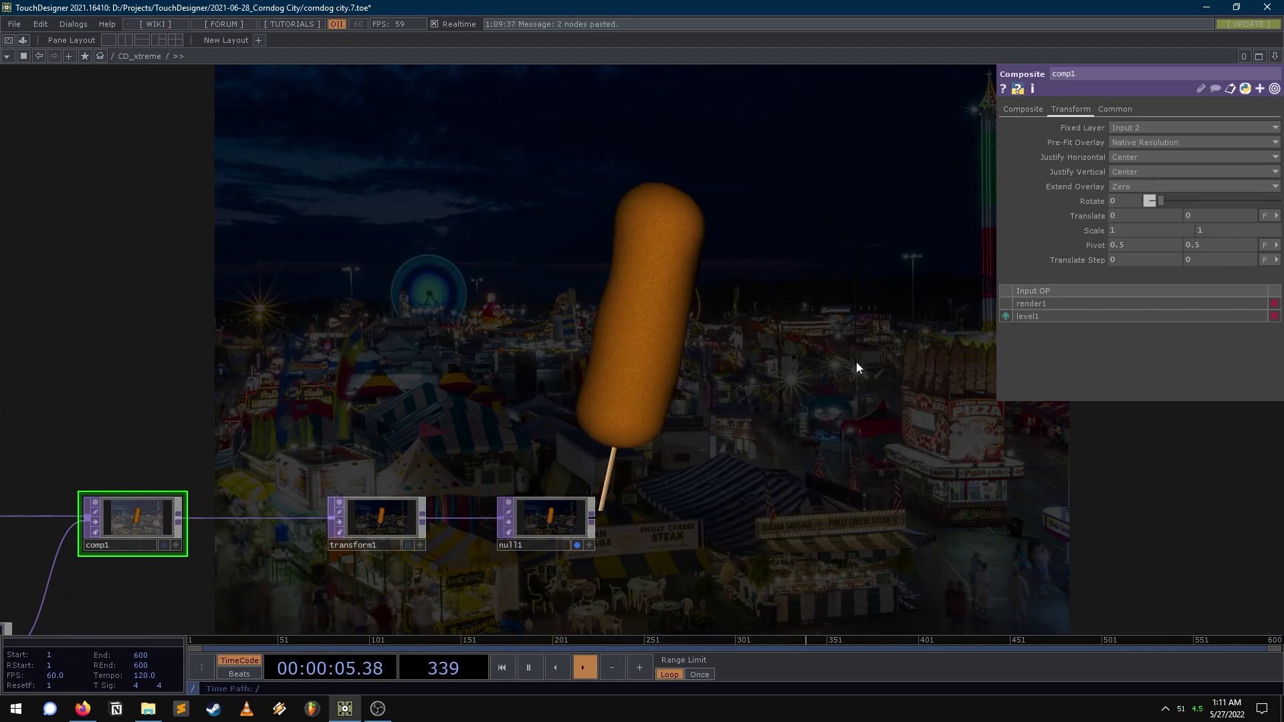
- Move the level1 node closer to moviefilein1 in the background branch
{"action": "scroll", "coordinate": [719, 394], "scroll_direction": "down", "scroll_amount": 4}
{"action": "left_click_drag", "start_coordinate": [726, 355], "coordinate": [829, 319]}
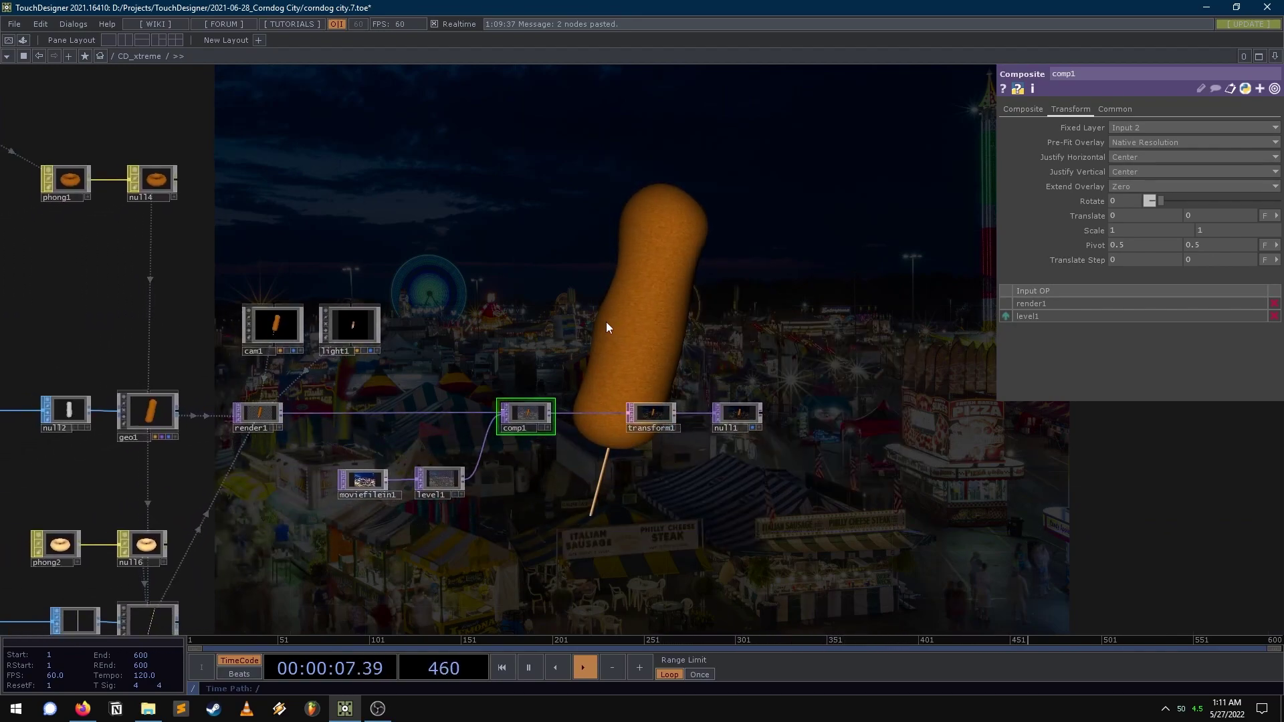
{"action": "scroll", "coordinate": [507, 485], "scroll_direction": "up", "scroll_amount": 3}
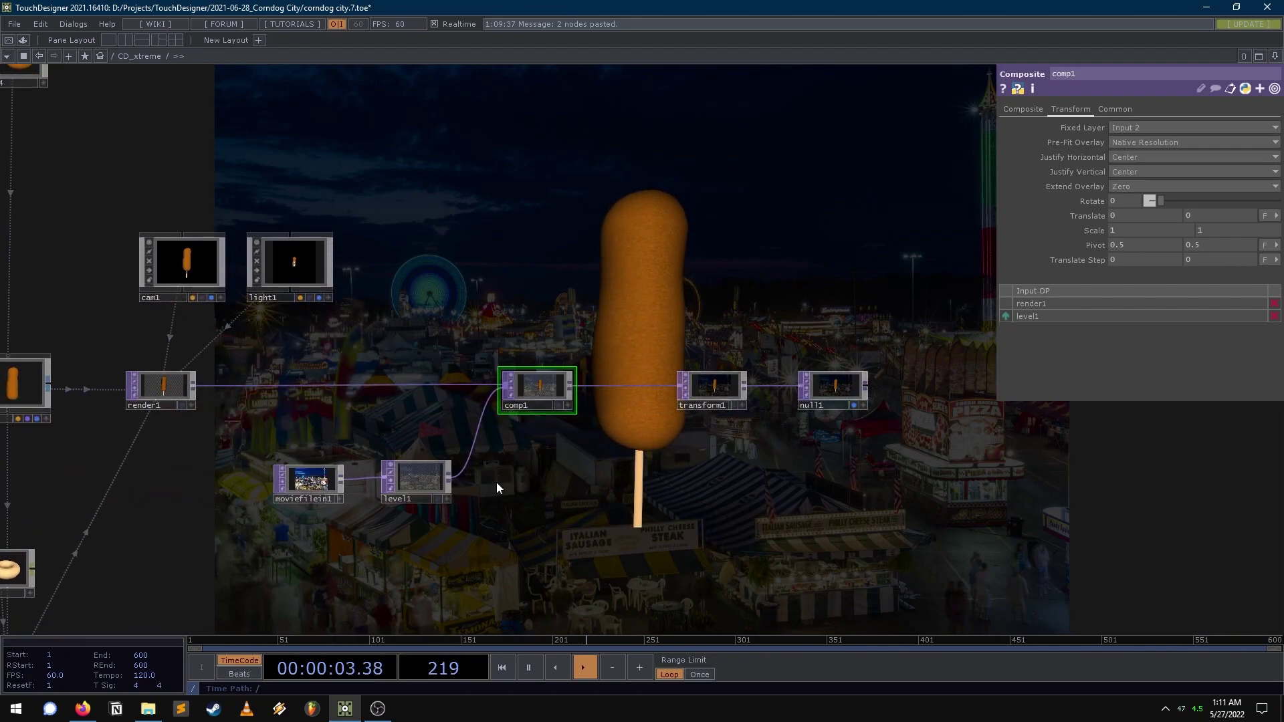
{"action": "left_click_drag", "start_coordinate": [548, 516], "coordinate": [545, 514]}
{"action": "mouse_move", "coordinate": [410, 481]}
{"action": "left_mouse_down"}
{"action": "mouse_move", "coordinate": [380, 483]}
{"action": "mouse_move", "coordinate": [401, 463]}
{"action": "left_mouse_up"}
{"action": "left_click", "coordinate": [382, 483]}
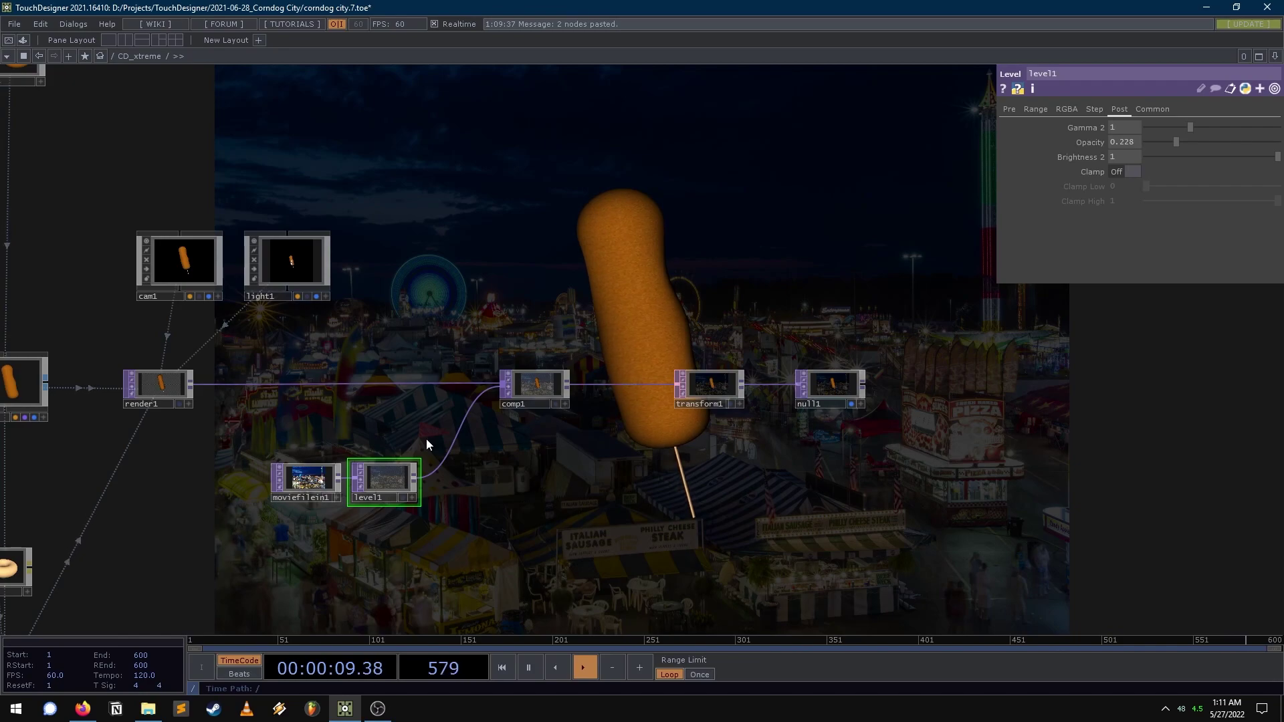
- View the whole node network, go up to the level holding the CD_xtreme container, and return inside it
{"action": "left_click_drag", "start_coordinate": [611, 302], "coordinate": [607, 388]}
{"action": "left_click_drag", "start_coordinate": [555, 314], "coordinate": [725, 280]}
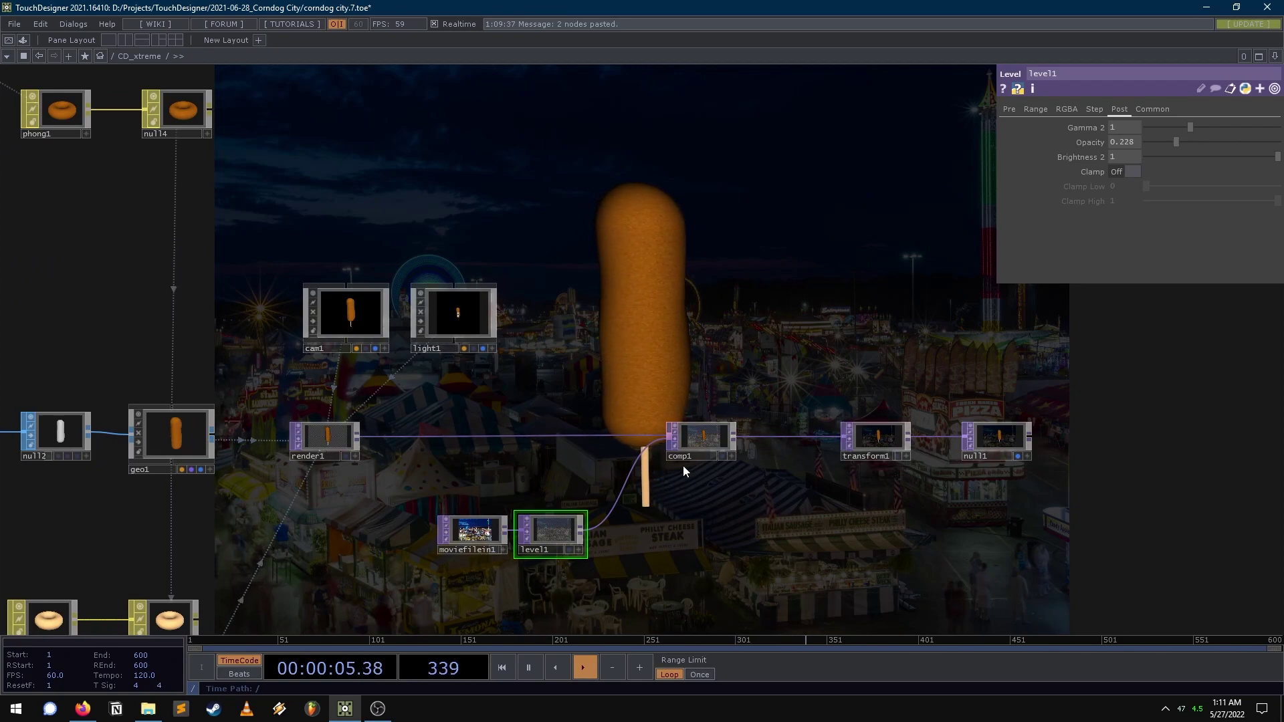
{"action": "scroll", "coordinate": [442, 483], "scroll_direction": "down", "scroll_amount": 6}
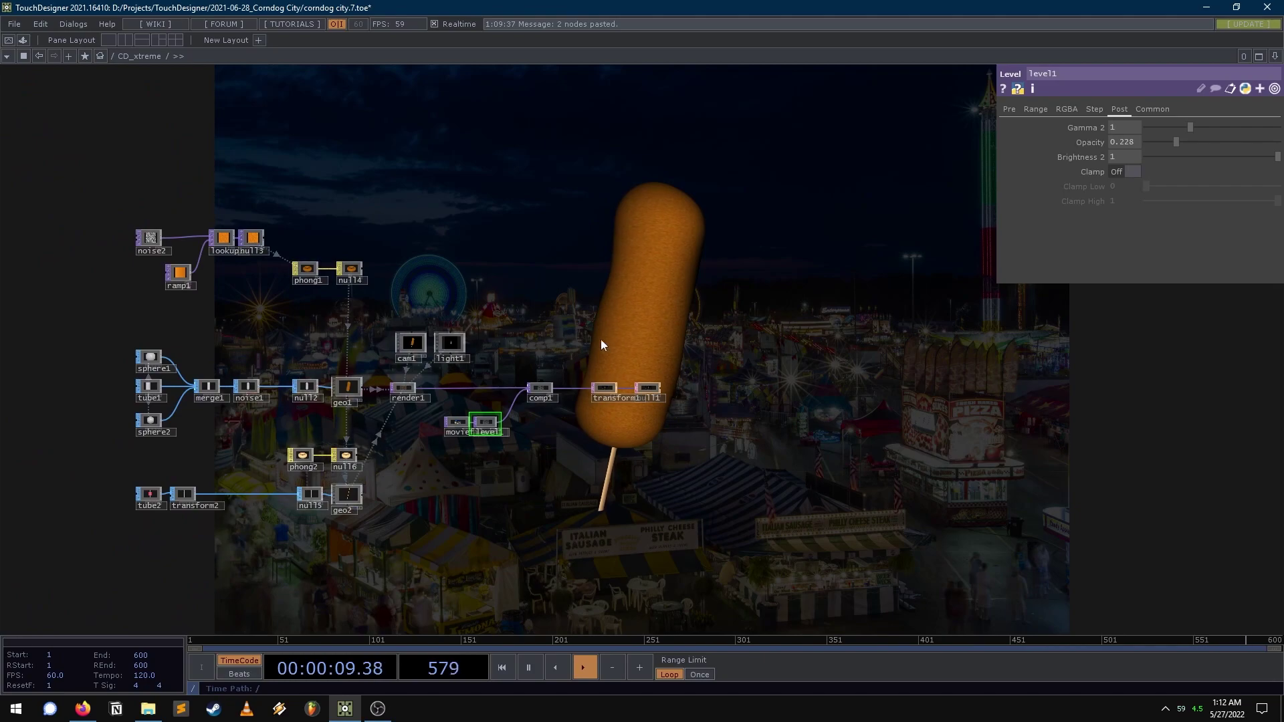
{"action": "key", "text": "u"}
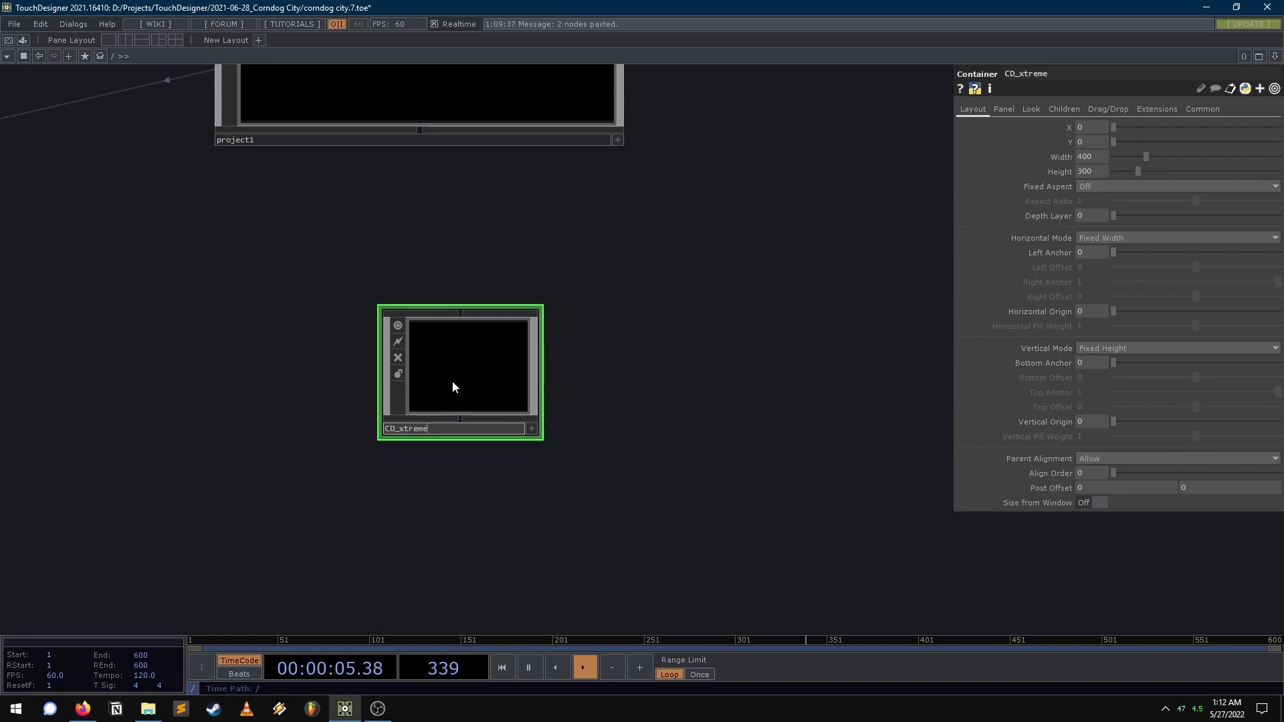
{"action": "key", "text": "i"}
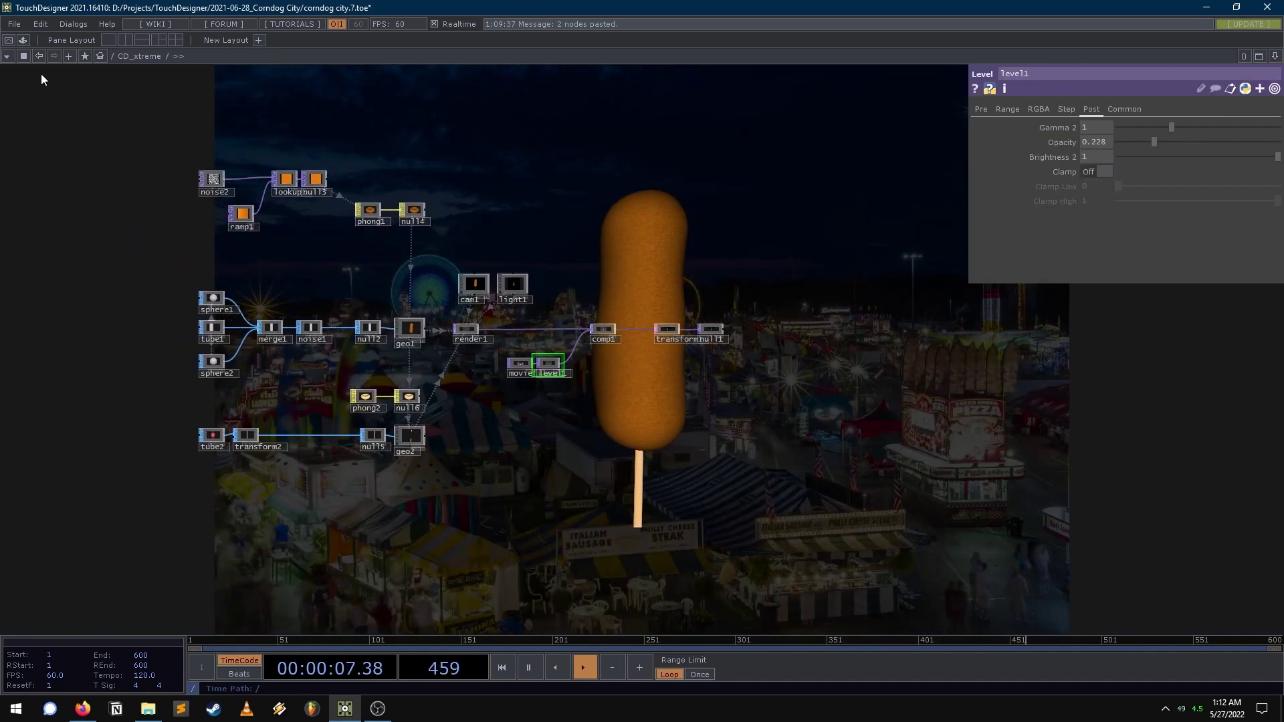
- Look through the component palette, including the My Components folder, and close it again
{"action": "left_click", "coordinate": [23, 40]}
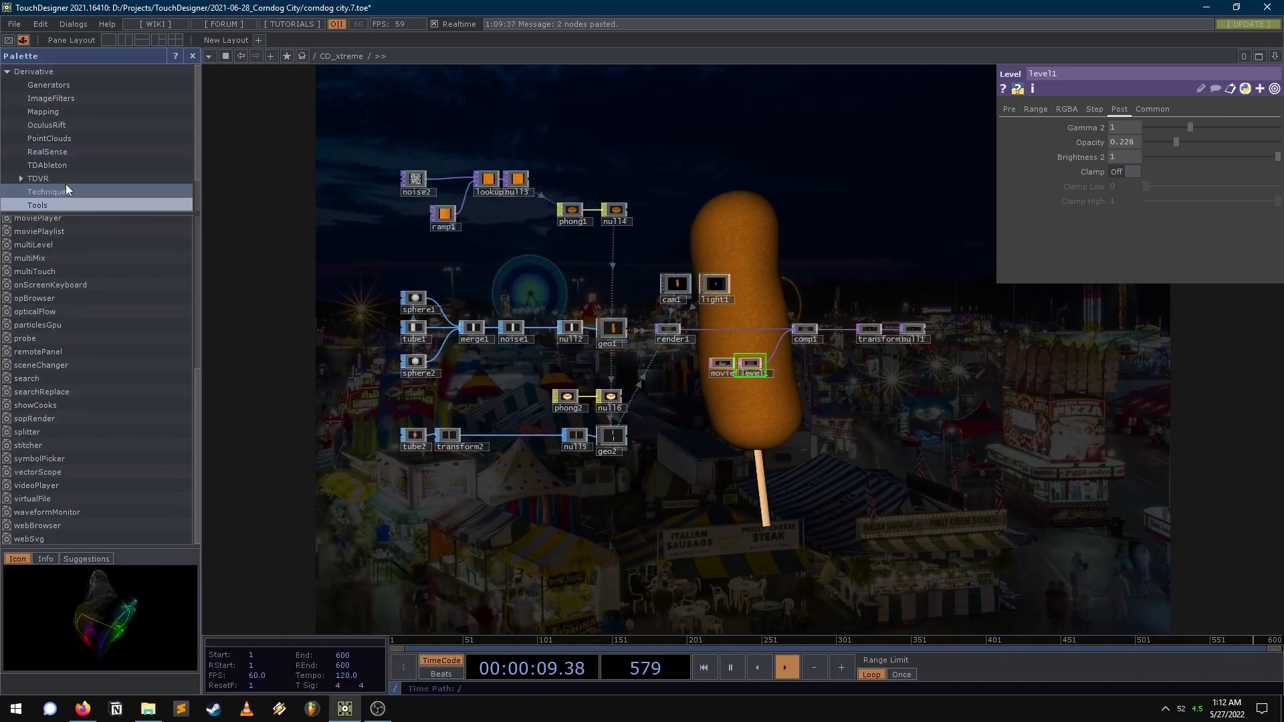
{"action": "scroll", "coordinate": [66, 187], "scroll_direction": "down", "scroll_amount": 2}
{"action": "left_click", "coordinate": [54, 206]}
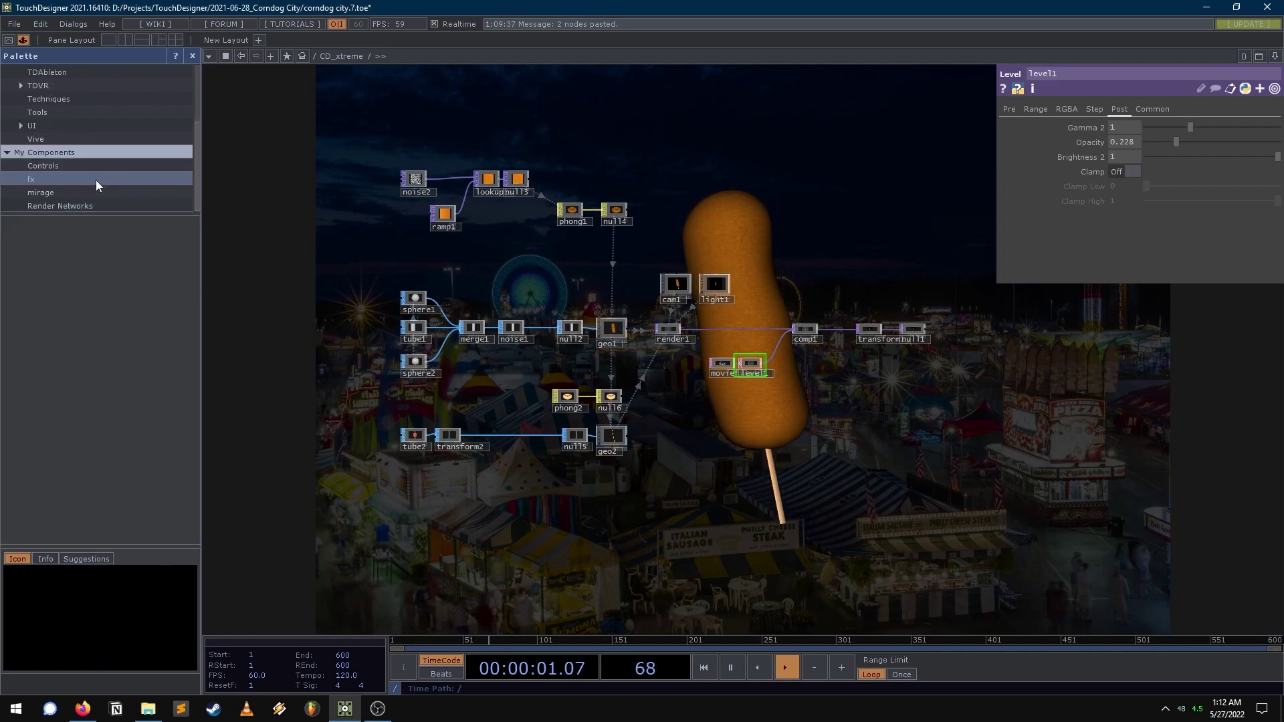
{"action": "left_click_drag", "start_coordinate": [41, 192], "coordinate": [744, 282]}
{"action": "left_click", "coordinate": [46, 152]}
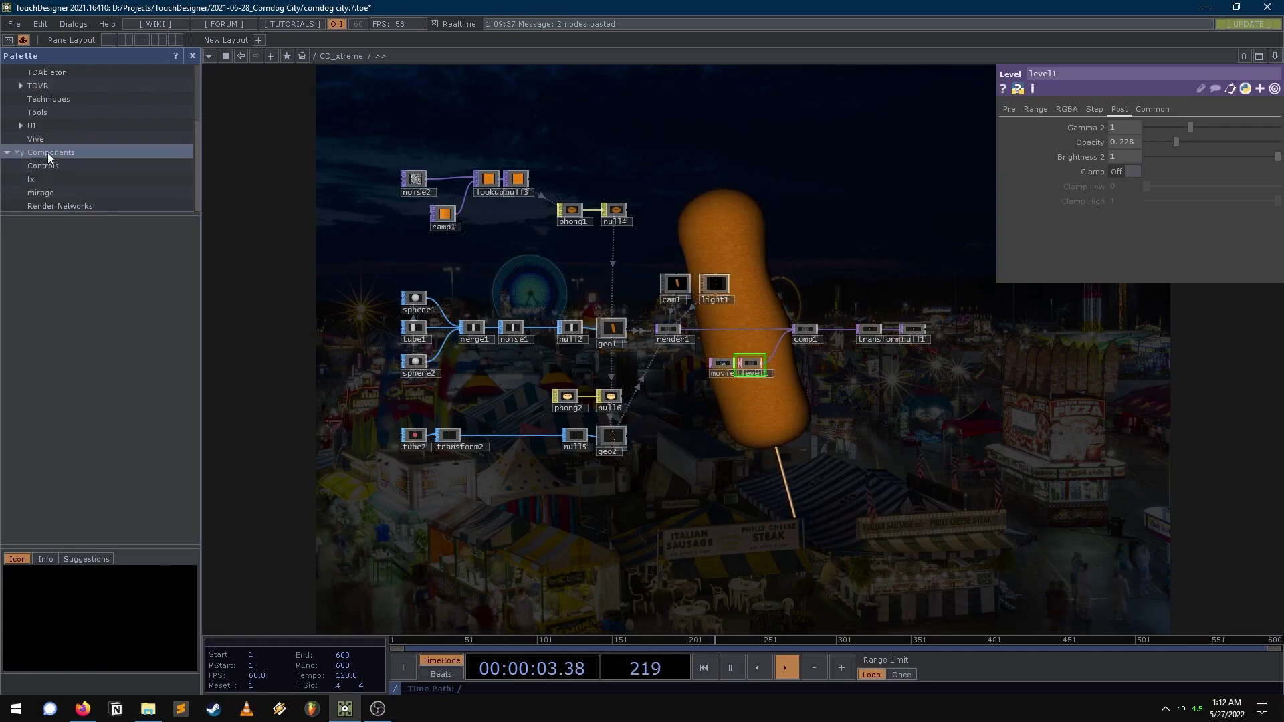
{"action": "left_click", "coordinate": [9, 153]}
{"action": "left_click_drag", "start_coordinate": [907, 259], "coordinate": [828, 366]}
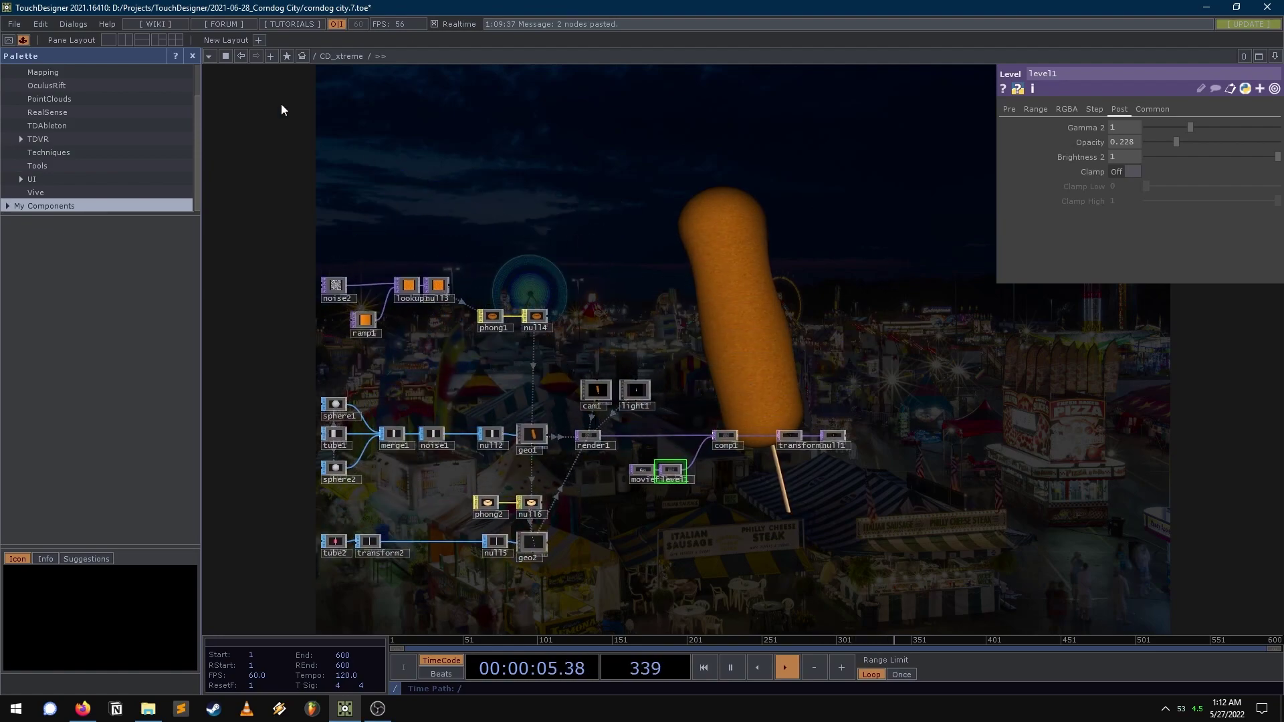
{"action": "left_click", "coordinate": [191, 58]}
- Review the finished network, checking the settings of null1, comp1, moviefilein1 and cam1
{"action": "scroll", "coordinate": [716, 308], "scroll_direction": "up", "scroll_amount": 5}
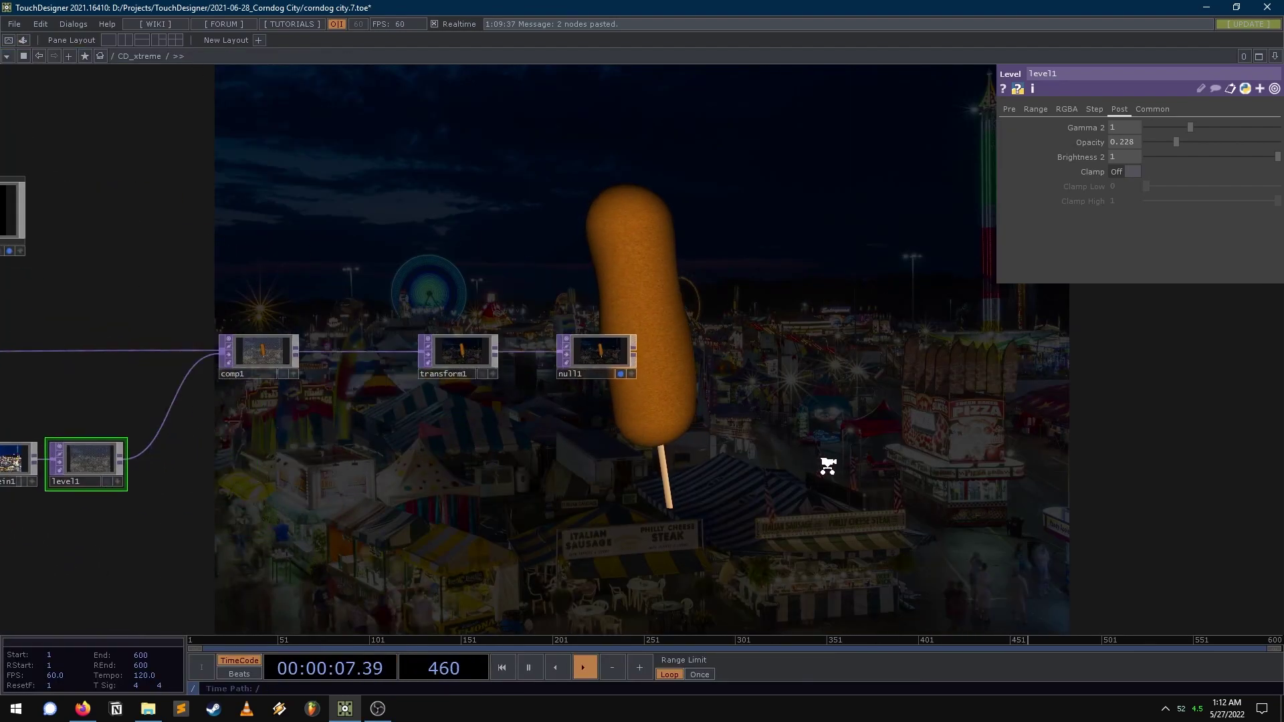
{"action": "left_click", "coordinate": [584, 334]}
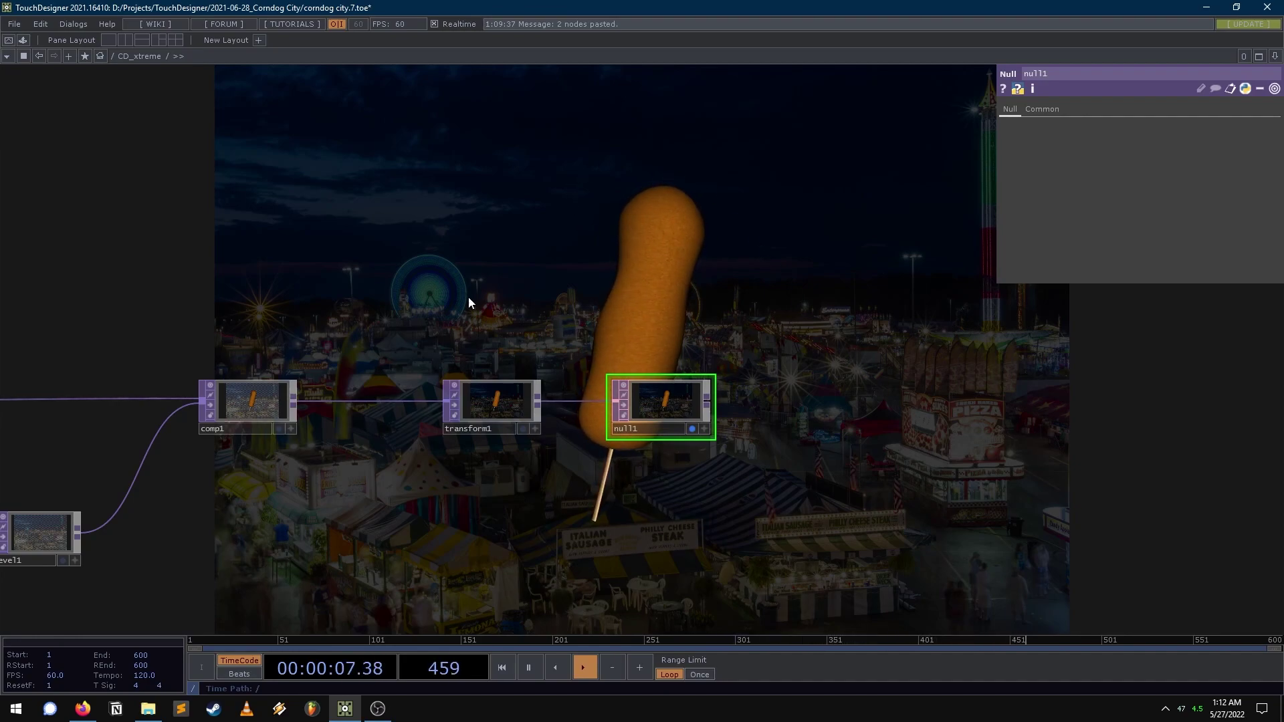
{"action": "left_click_drag", "start_coordinate": [473, 308], "coordinate": [689, 393]}
{"action": "scroll", "coordinate": [665, 354], "scroll_direction": "down", "scroll_amount": 3}
{"action": "left_click", "coordinate": [539, 464]}
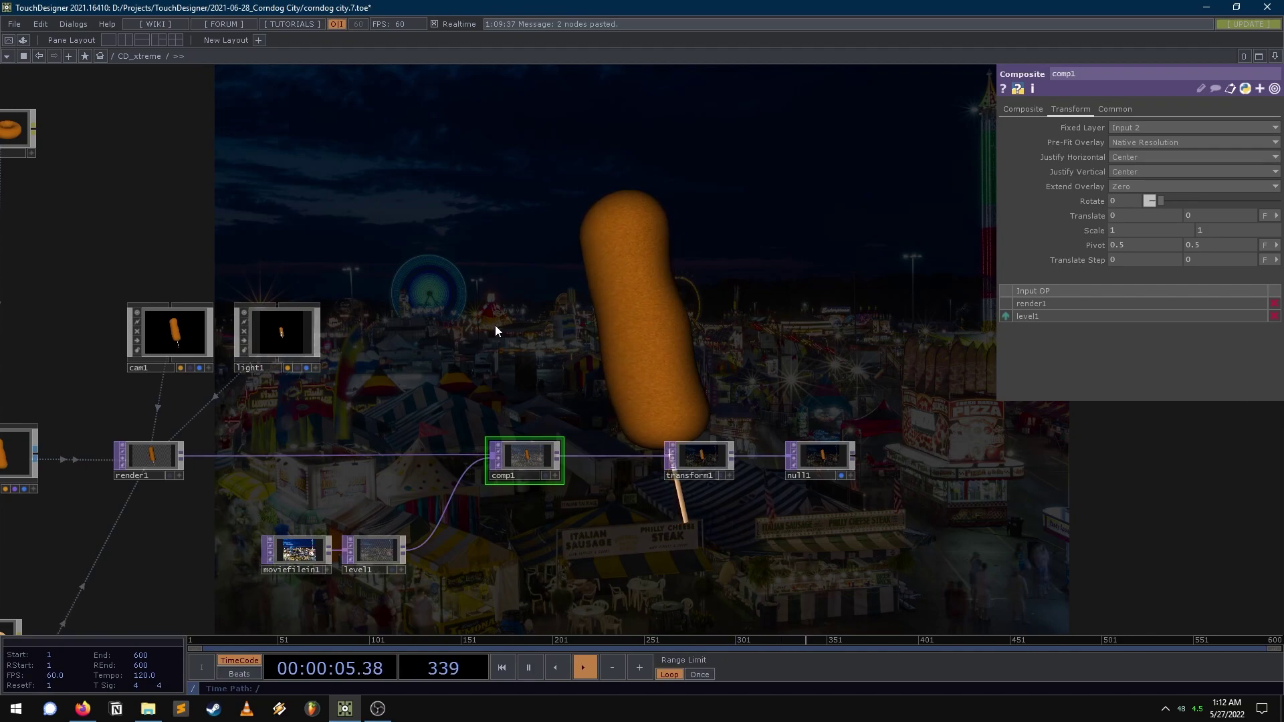
{"action": "left_click_drag", "start_coordinate": [500, 581], "coordinate": [538, 510]}
{"action": "right_click_drag", "start_coordinate": [492, 492], "coordinate": [319, 468]}
{"action": "right_click_drag", "start_coordinate": [269, 432], "coordinate": [267, 430]}
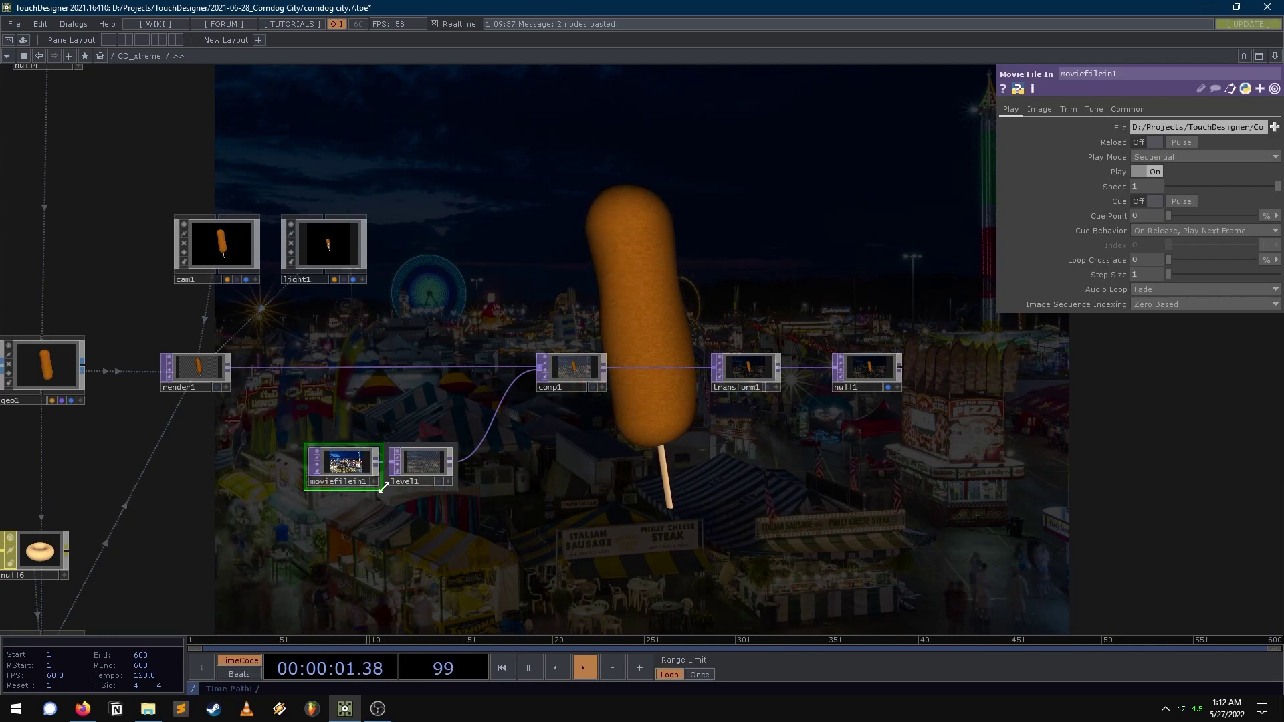
{"action": "left_click_drag", "start_coordinate": [655, 507], "coordinate": [834, 503]}
{"action": "left_click_drag", "start_coordinate": [545, 286], "coordinate": [563, 346]}
{"action": "left_click", "coordinate": [420, 322]}
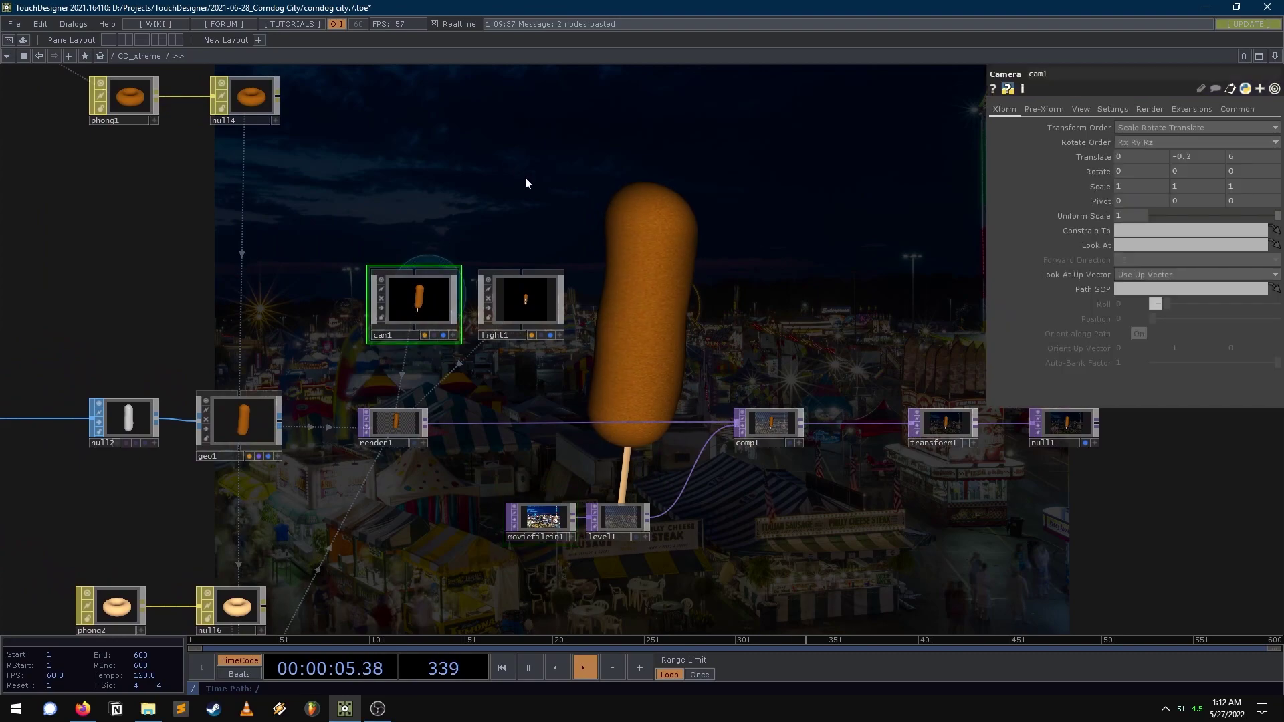
- Bring the camera cam1 closer to the corn dog by setting its Z translate to 5.4
{"action": "middle_click_drag", "start_coordinate": [1239, 161], "coordinate": [879, 181]}
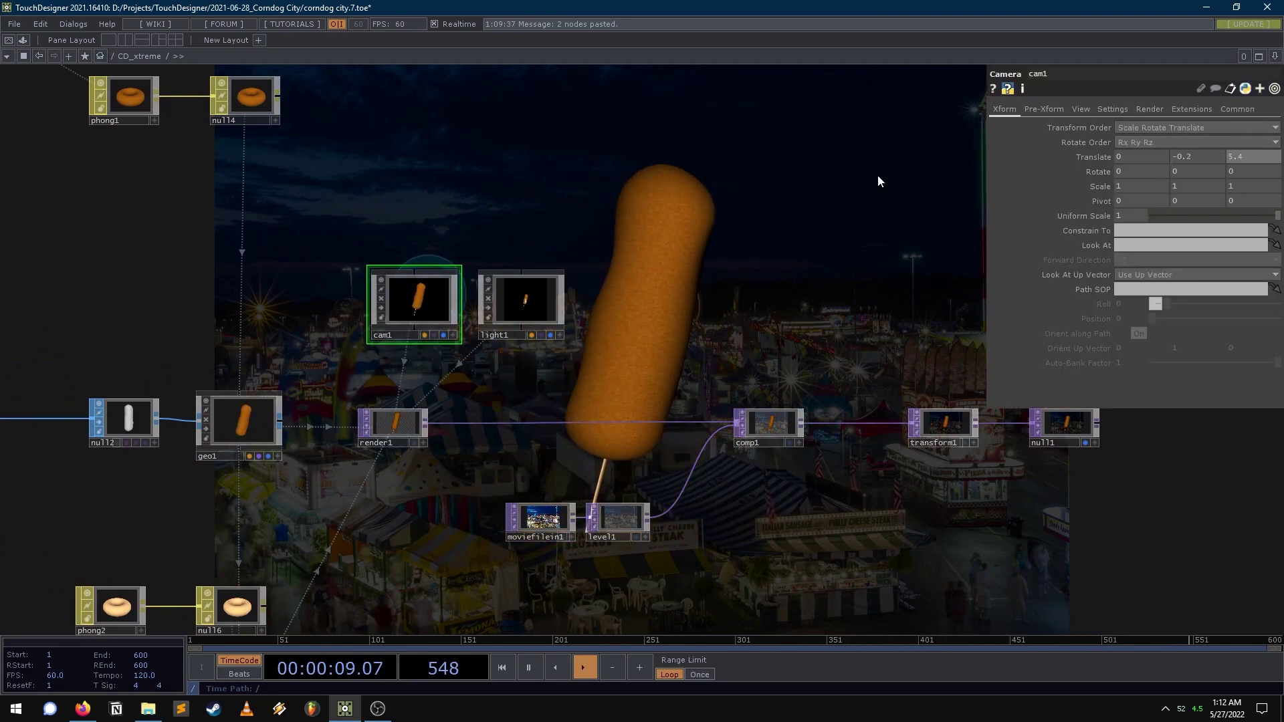
{"action": "left_click_drag", "start_coordinate": [604, 355], "coordinate": [486, 479]}
{"action": "left_click_drag", "start_coordinate": [492, 336], "coordinate": [559, 168]}
{"action": "left_click_drag", "start_coordinate": [764, 238], "coordinate": [482, 290]}
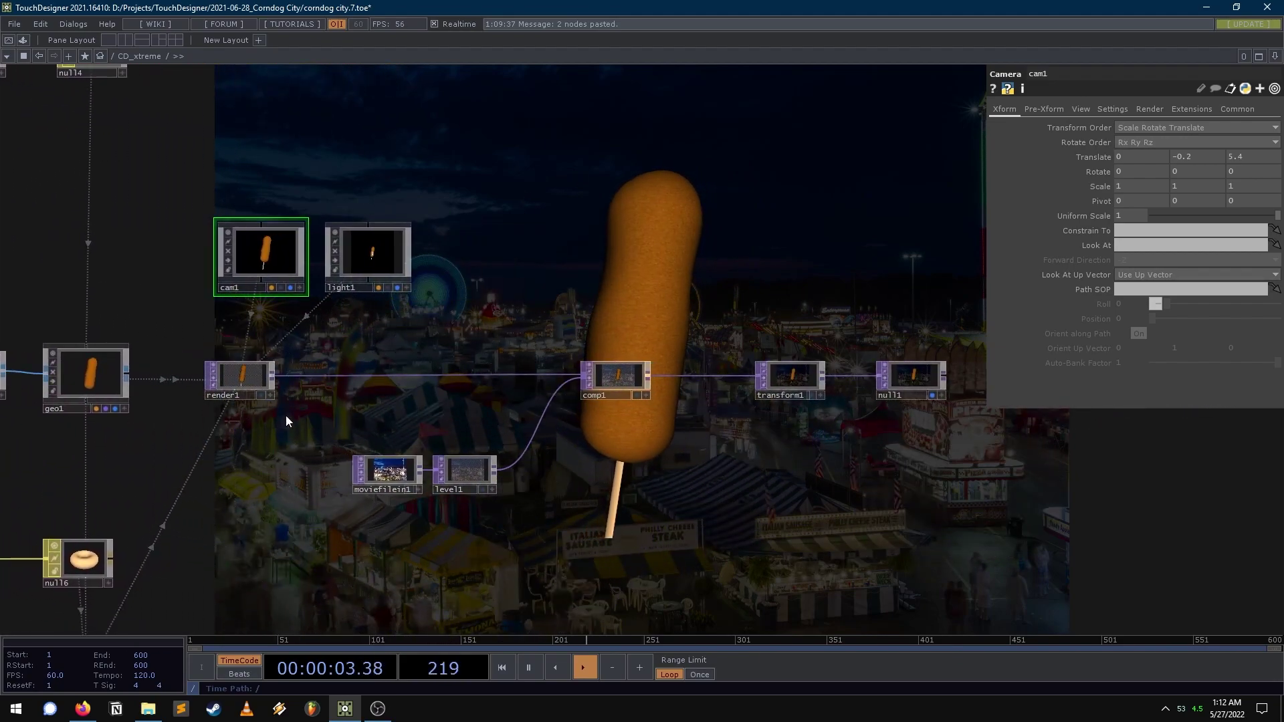
- Tumble light1 in its active viewer to light the corn dog from the side, at about X 3.05, Y 0.01, Z 3.56
{"action": "left_click", "coordinate": [369, 258]}
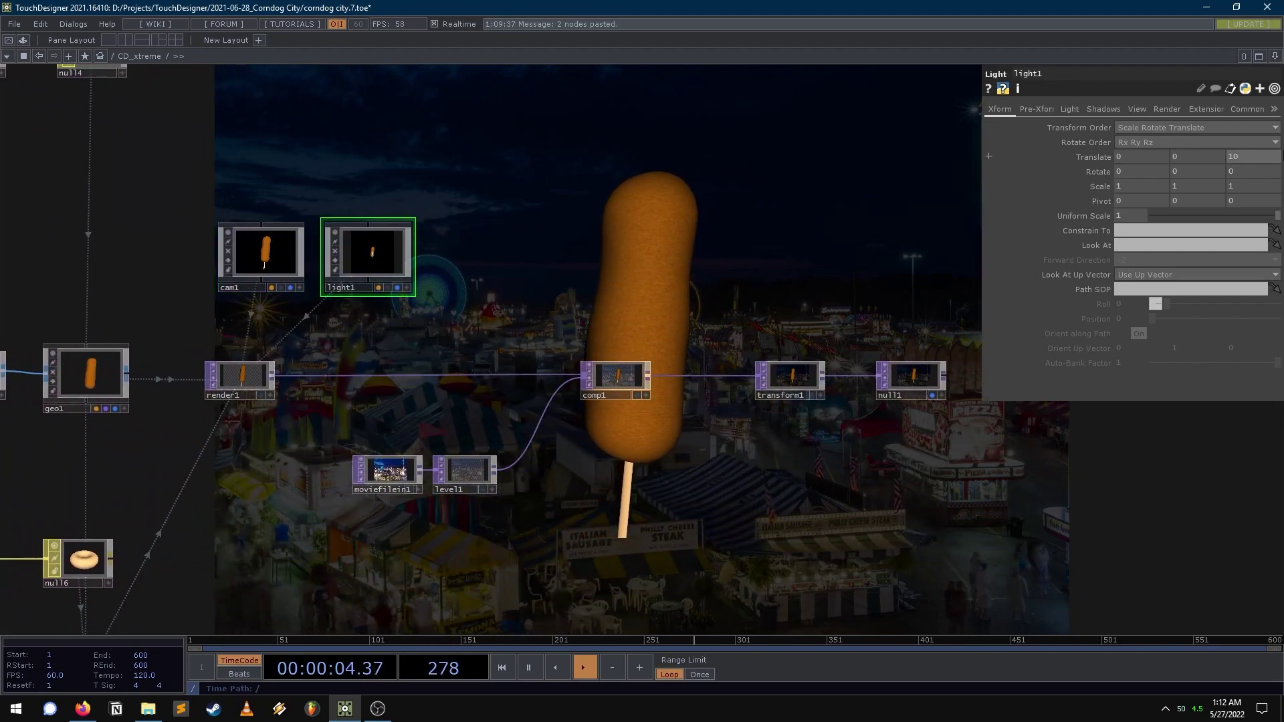
{"action": "left_click", "coordinate": [406, 288]}
{"action": "left_click_drag", "start_coordinate": [361, 256], "coordinate": [368, 258]}
{"action": "left_click_drag", "start_coordinate": [553, 212], "coordinate": [659, 246]}
{"action": "scroll", "coordinate": [659, 246], "scroll_direction": "up", "scroll_amount": 4}
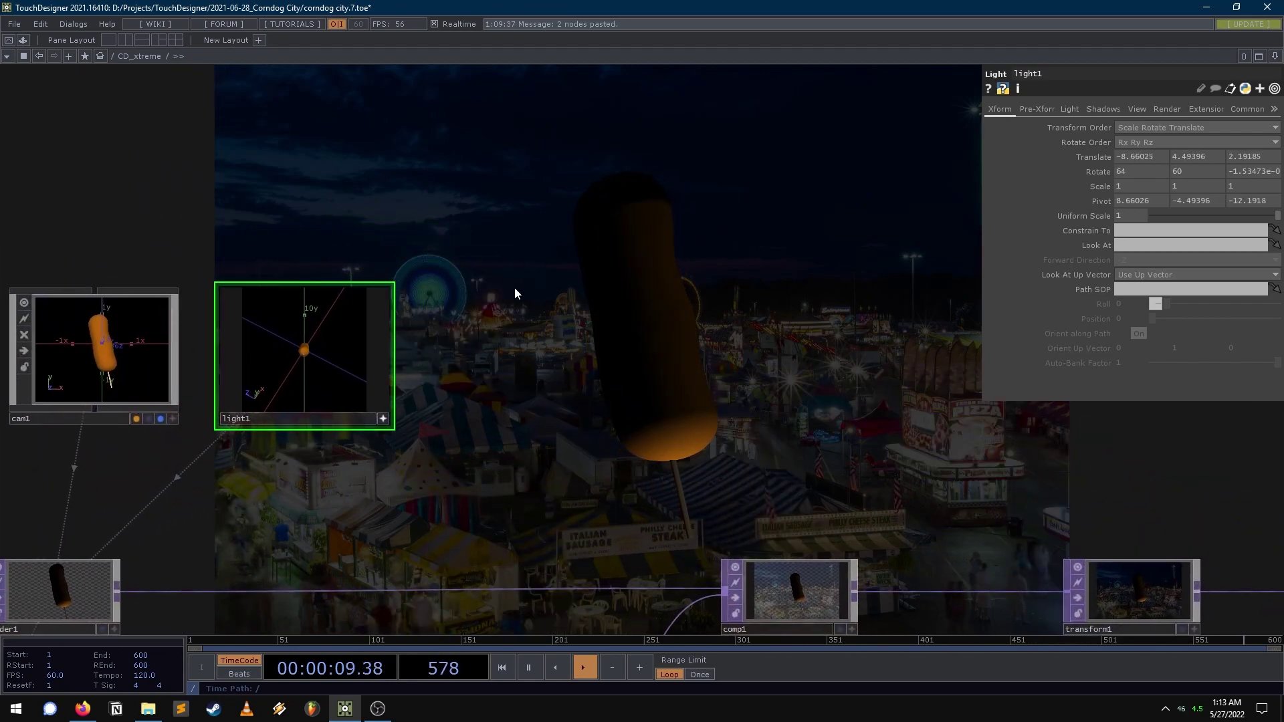
{"action": "mouse_move", "coordinate": [312, 364]}
{"action": "left_mouse_down"}
{"action": "mouse_move", "coordinate": [315, 384]}
{"action": "mouse_move", "coordinate": [298, 301]}
{"action": "mouse_move", "coordinate": [292, 392]}
{"action": "mouse_move", "coordinate": [295, 336]}
{"action": "mouse_move", "coordinate": [286, 375]}
{"action": "mouse_move", "coordinate": [321, 369]}
{"action": "left_mouse_up"}
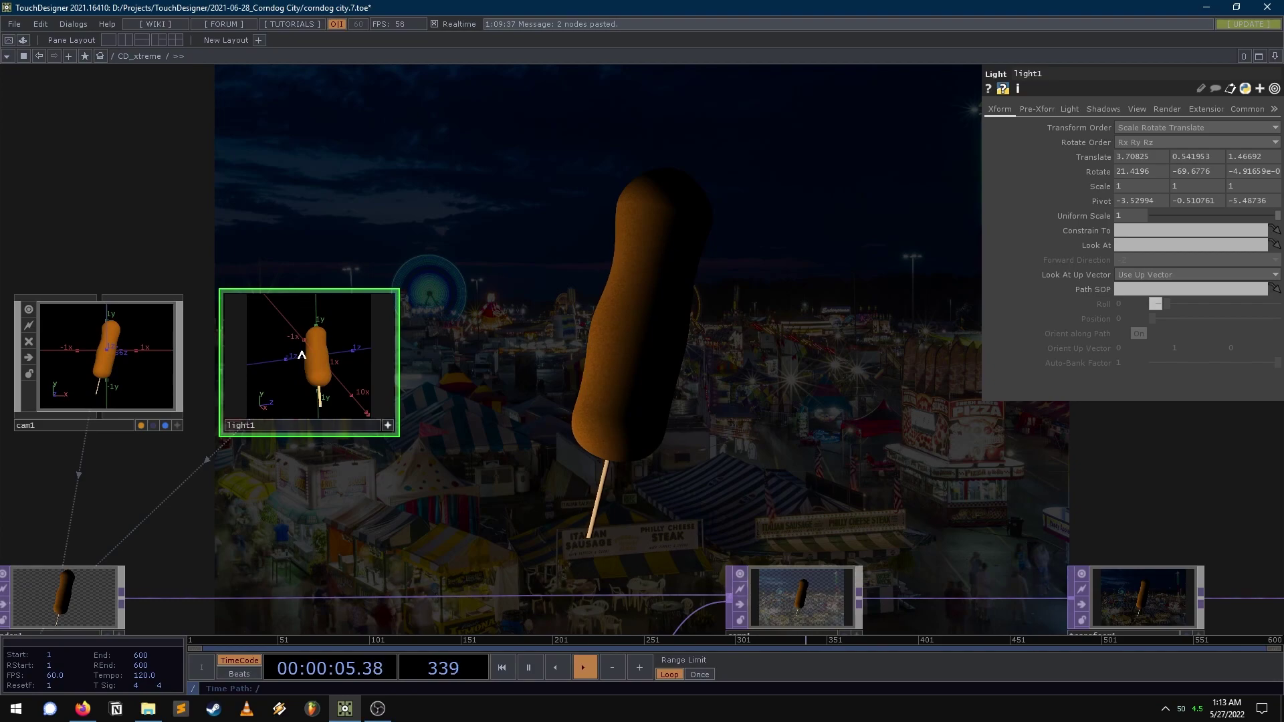
{"action": "mouse_move", "coordinate": [330, 389]}
{"action": "left_mouse_down"}
{"action": "mouse_move", "coordinate": [309, 375]}
{"action": "mouse_move", "coordinate": [333, 373]}
{"action": "left_mouse_up"}
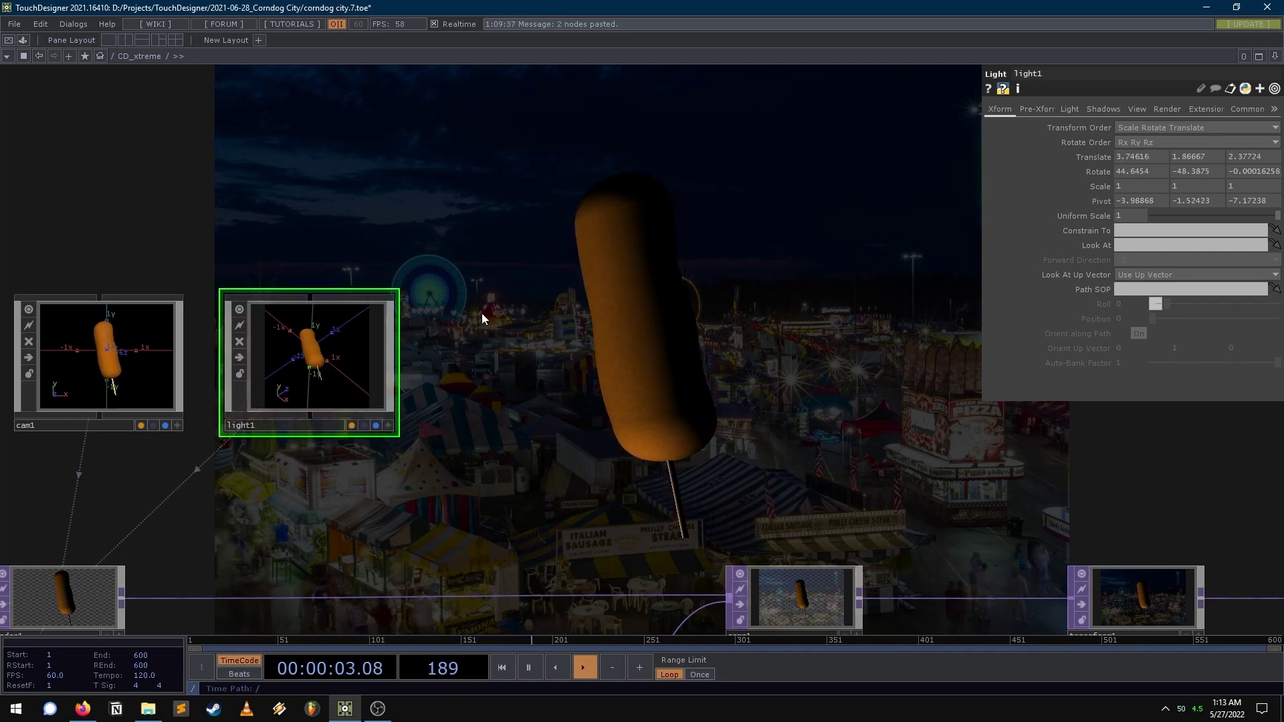
{"action": "left_click", "coordinate": [388, 426]}
{"action": "mouse_move", "coordinate": [304, 368]}
{"action": "left_mouse_down"}
{"action": "mouse_move", "coordinate": [329, 359]}
{"action": "mouse_move", "coordinate": [328, 370]}
{"action": "left_mouse_up"}
{"action": "left_click", "coordinate": [388, 426]}
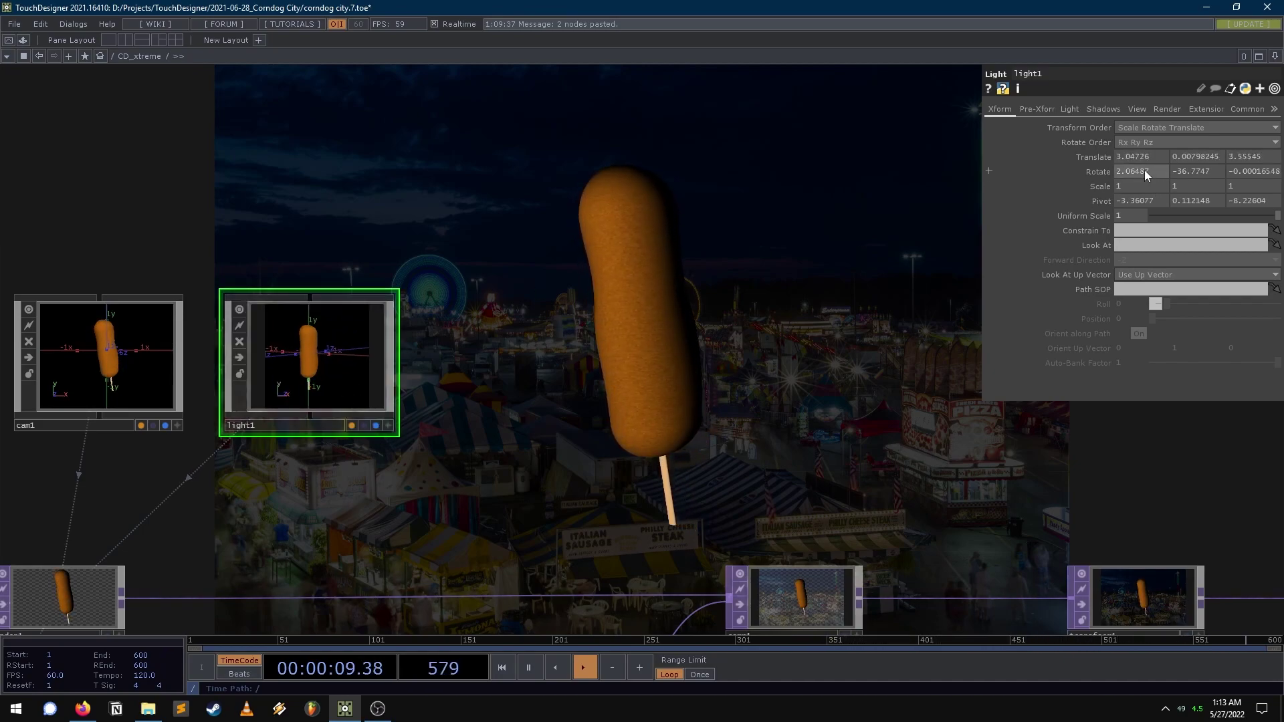
- Add an LFO CHOP above the camera and light, and connect a Null CHOP after it
{"action": "key", "text": "Tab"}
{"action": "type", "text": "lfo"}
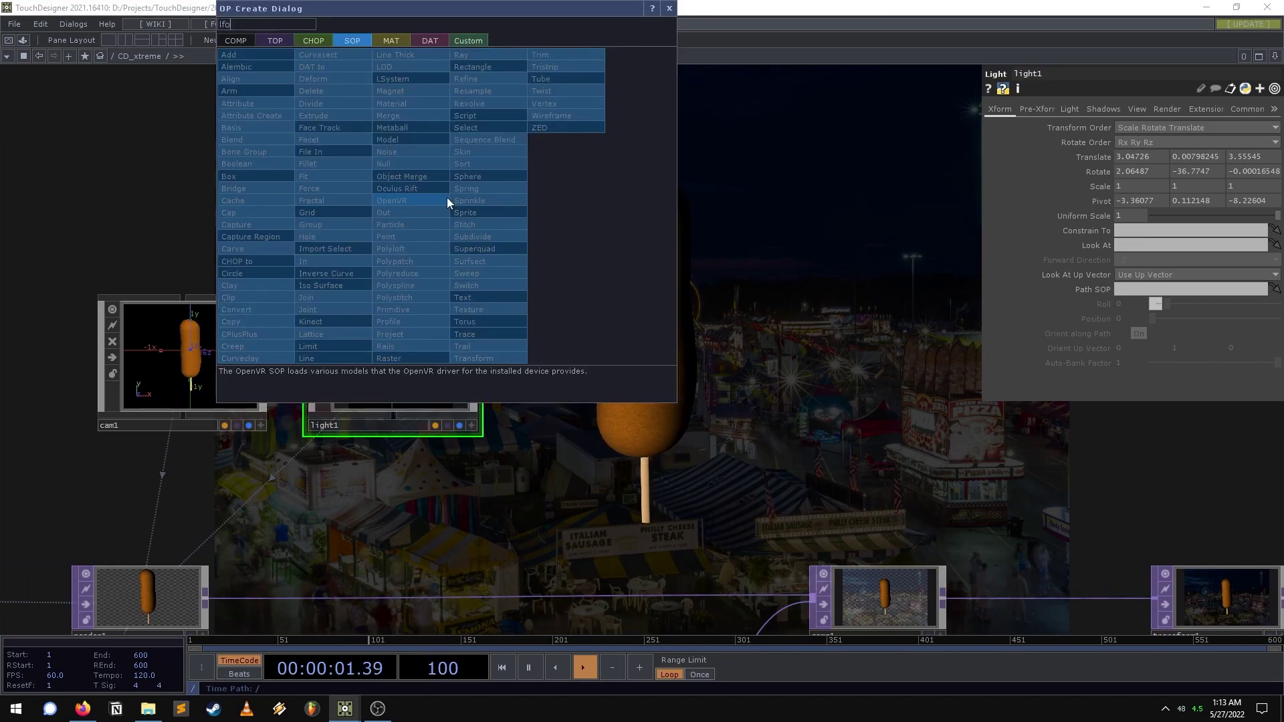
{"action": "left_click", "coordinate": [322, 41]}
{"action": "left_click", "coordinate": [388, 346]}
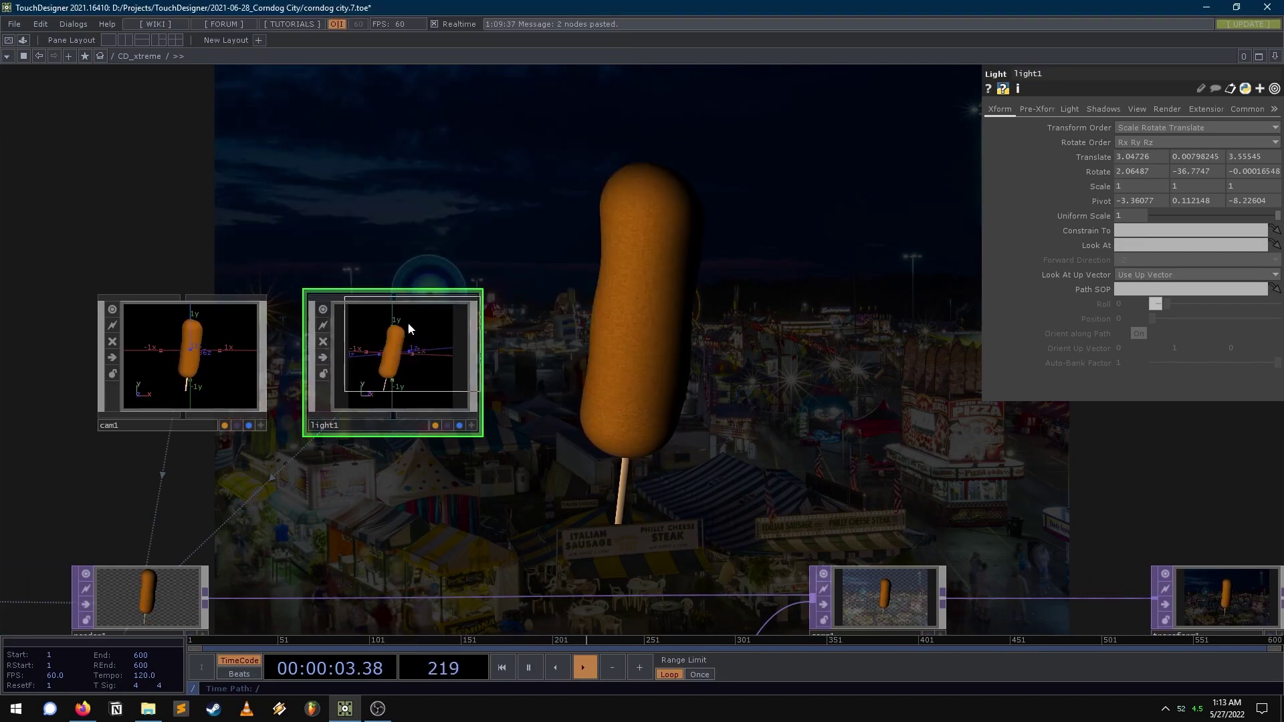
{"action": "left_click", "coordinate": [272, 172]}
{"action": "key", "text": "alt+n"}
{"action": "left_click", "coordinate": [411, 359]}
{"action": "left_click", "coordinate": [560, 171]}
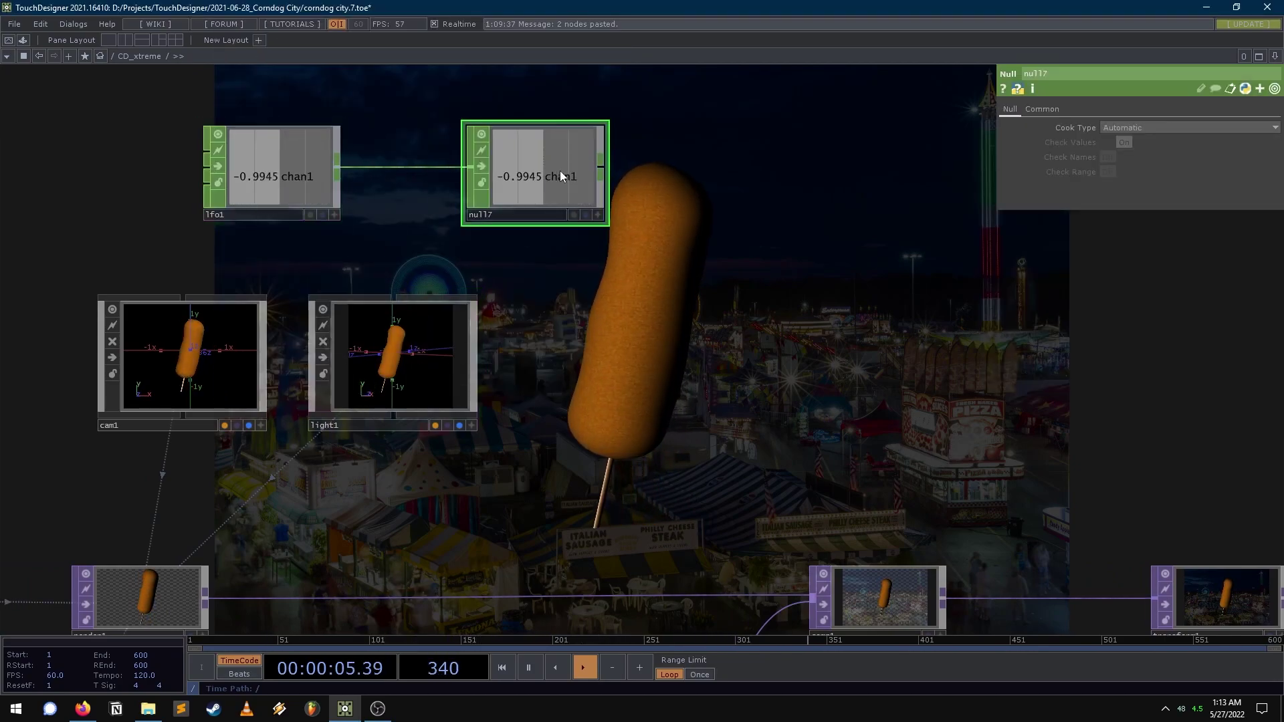
- Export the chan1 channel of the null after the LFO to light1's X translate
{"action": "left_click", "coordinate": [597, 214]}
{"action": "left_click", "coordinate": [435, 335]}
{"action": "left_click_drag", "start_coordinate": [549, 178], "coordinate": [1266, 186]}
{"action": "left_click", "coordinate": [1155, 156]}
- Set lfo1's frequency to 0.11 and its amplitude to 9.19
{"action": "left_click", "coordinate": [287, 172]}
{"action": "left_click_drag", "start_coordinate": [1155, 157], "coordinate": [1142, 157]}
{"action": "left_click_drag", "start_coordinate": [824, 372], "coordinate": [420, 517]}
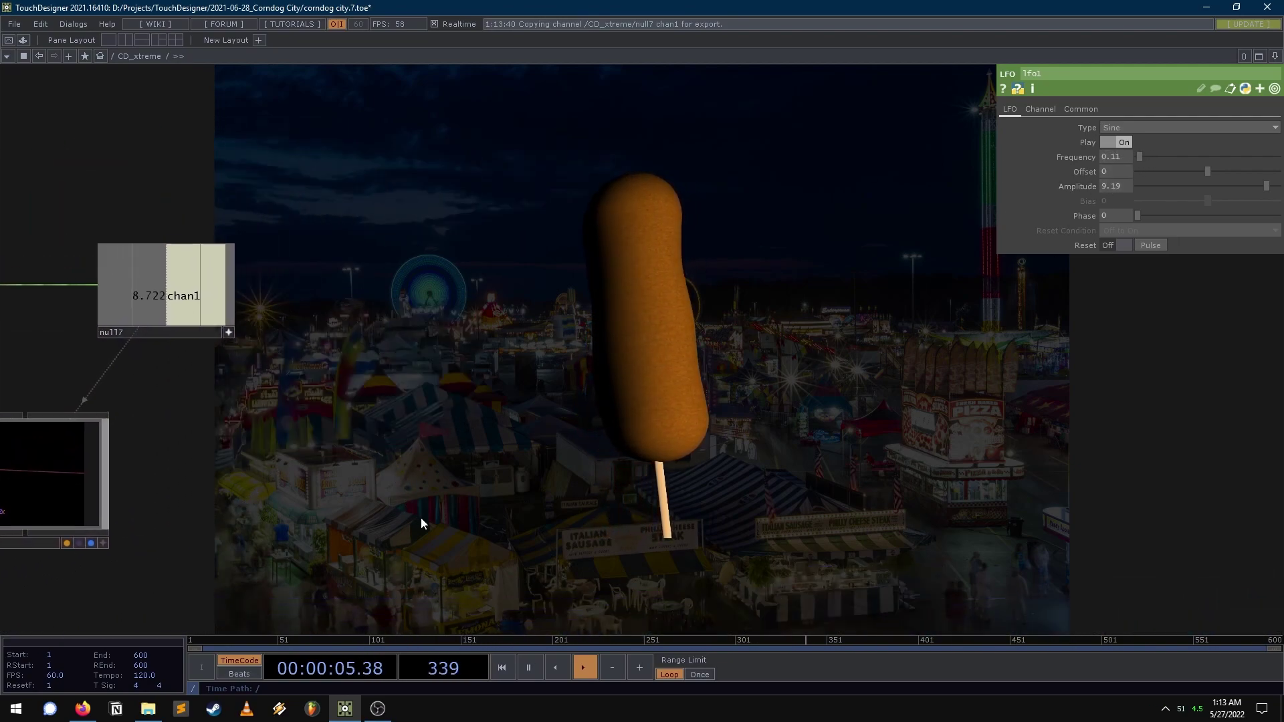
{"action": "scroll", "coordinate": [420, 440], "scroll_direction": "down", "scroll_amount": 2}
{"action": "scroll", "coordinate": [614, 307], "scroll_direction": "down", "scroll_amount": 2}
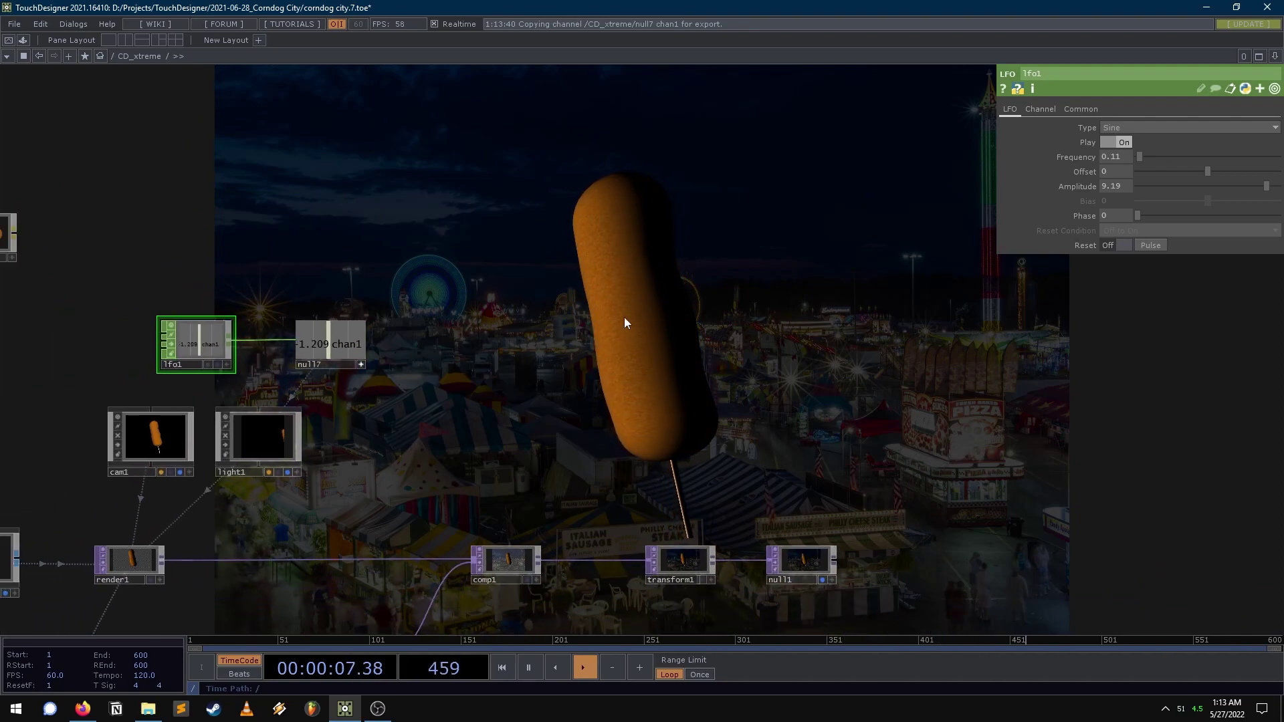
- Look over the finished node network and the corn dog render with its moving light
{"action": "left_click_drag", "start_coordinate": [550, 411], "coordinate": [597, 393]}
{"action": "scroll", "coordinate": [598, 393], "scroll_direction": "down", "scroll_amount": 3}
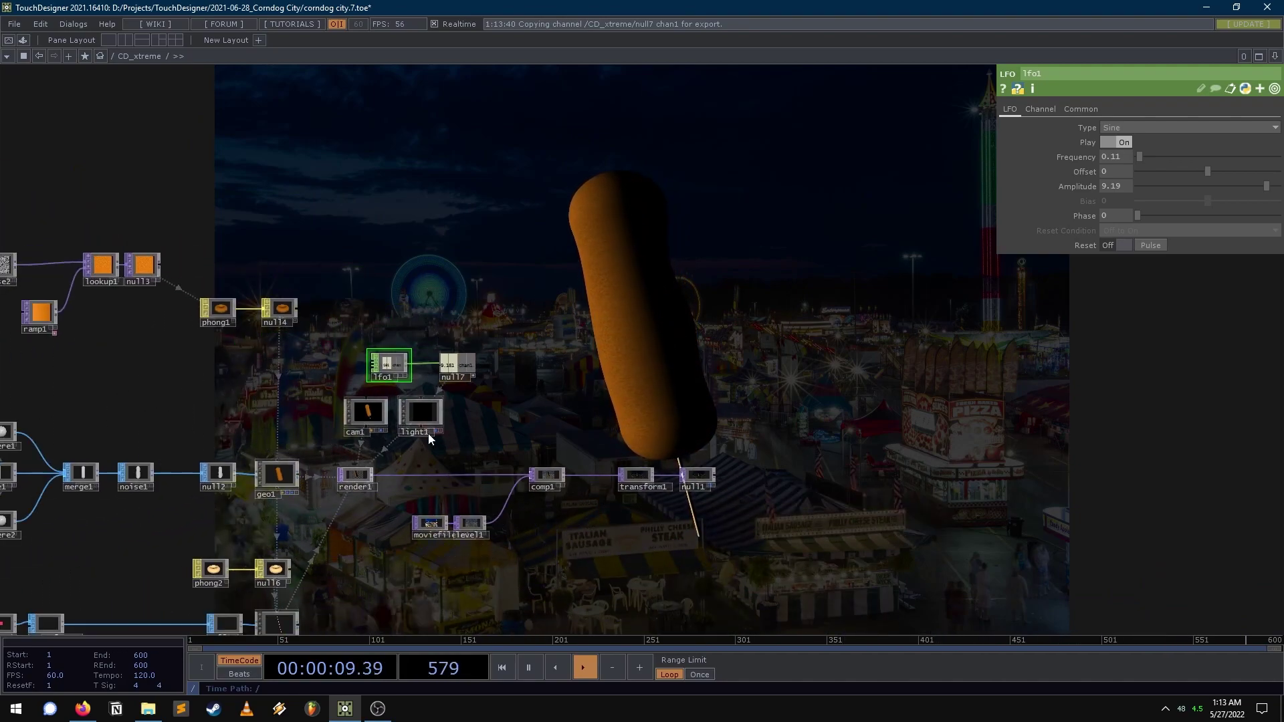
{"action": "scroll", "coordinate": [277, 335], "scroll_direction": "up", "scroll_amount": 2}
{"action": "left_click_drag", "start_coordinate": [292, 358], "coordinate": [639, 104]}
{"action": "left_click_drag", "start_coordinate": [546, 448], "coordinate": [87, 390]}
{"action": "left_click_drag", "start_coordinate": [309, 434], "coordinate": [458, 457]}
{"action": "scroll", "coordinate": [1053, 427], "scroll_direction": "down", "scroll_amount": 2}
{"action": "left_click_drag", "start_coordinate": [1044, 431], "coordinate": [816, 473]}
{"action": "scroll", "coordinate": [817, 473], "scroll_direction": "down", "scroll_amount": 2}
{"action": "scroll", "coordinate": [756, 324], "scroll_direction": "up", "scroll_amount": 1}
{"action": "left_click_drag", "start_coordinate": [762, 315], "coordinate": [467, 427]}
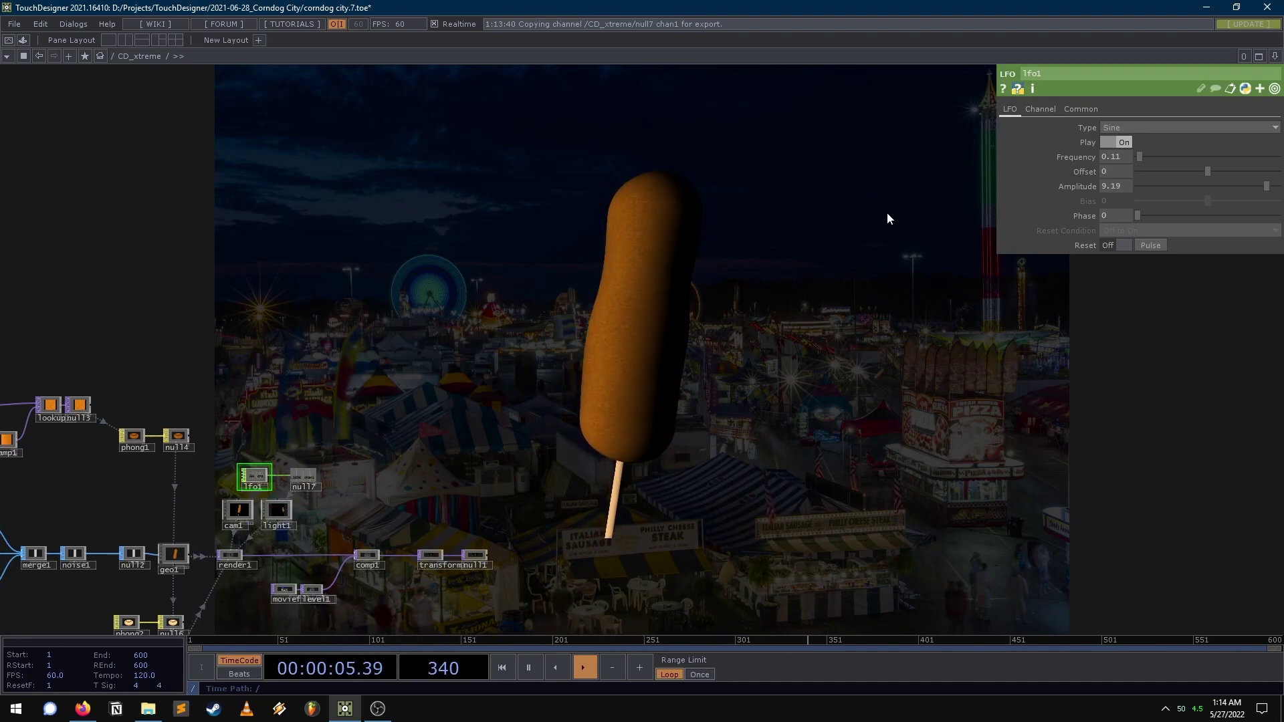
{"action": "scroll", "coordinate": [982, 440], "scroll_direction": "down", "scroll_amount": 4}
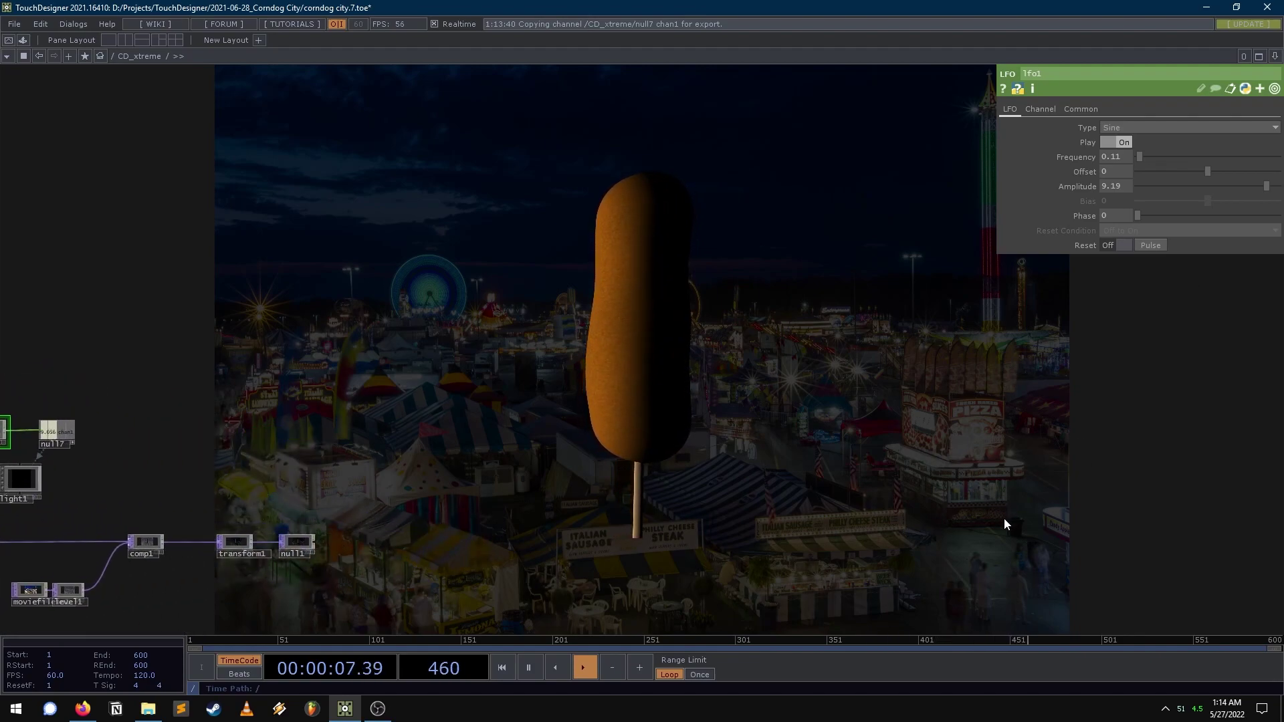